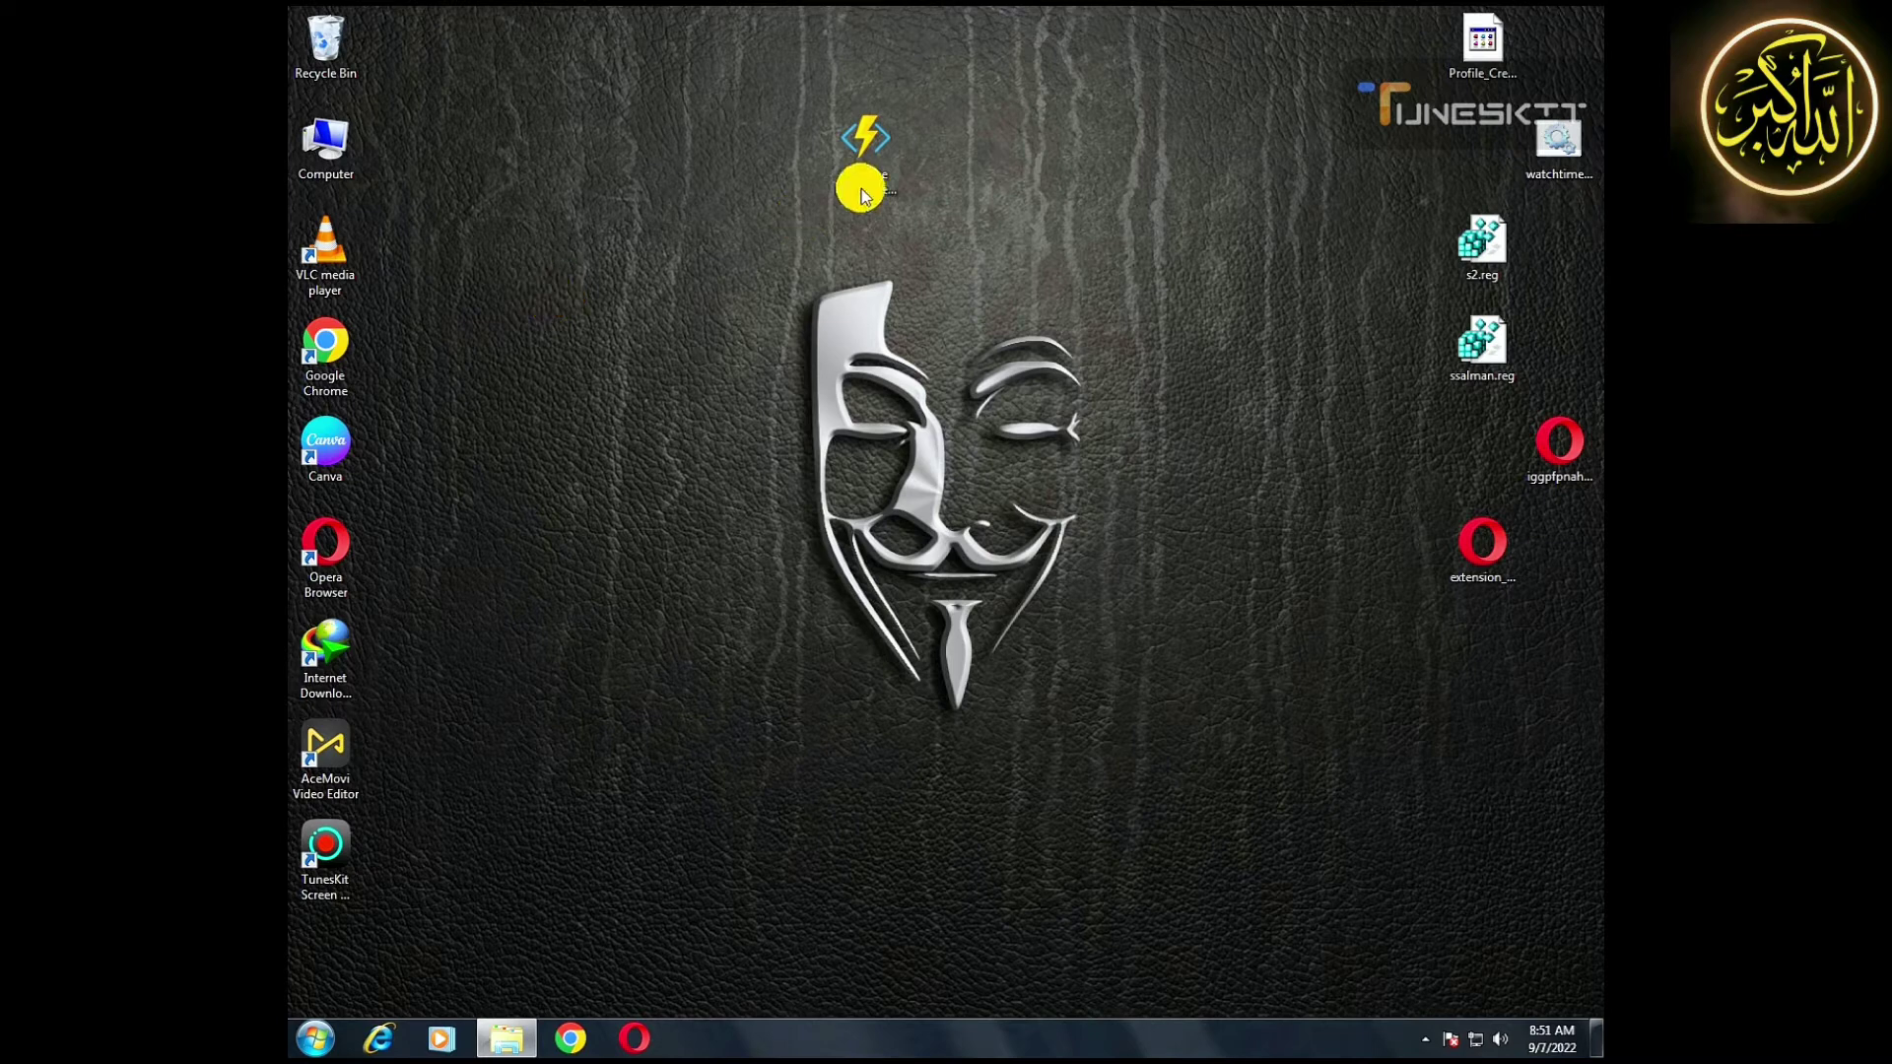
mouse_move(866, 181)
left_mouse_down()
mouse_move(815, 233)
mouse_move(783, 148)
mouse_move(867, 44)
mouse_move(873, 164)
left_mouse_up()
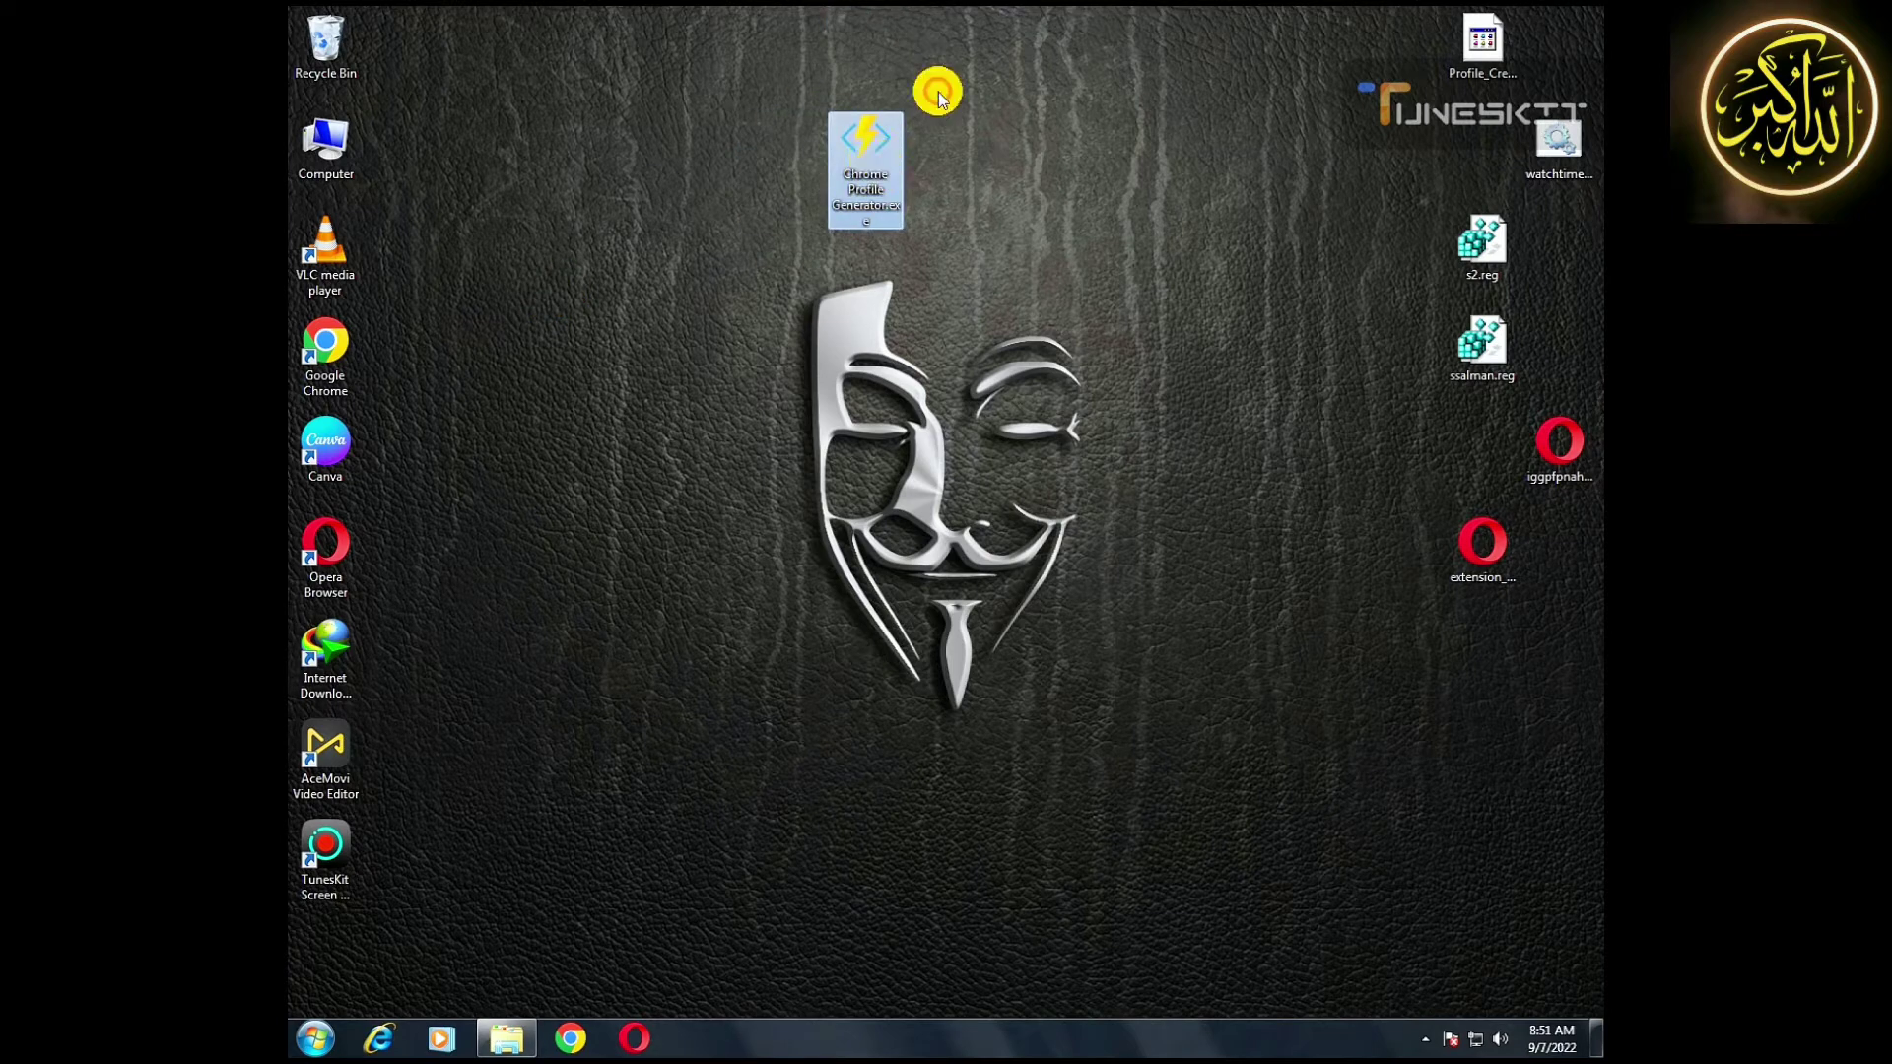
left_click_drag(961, 83, 782, 49)
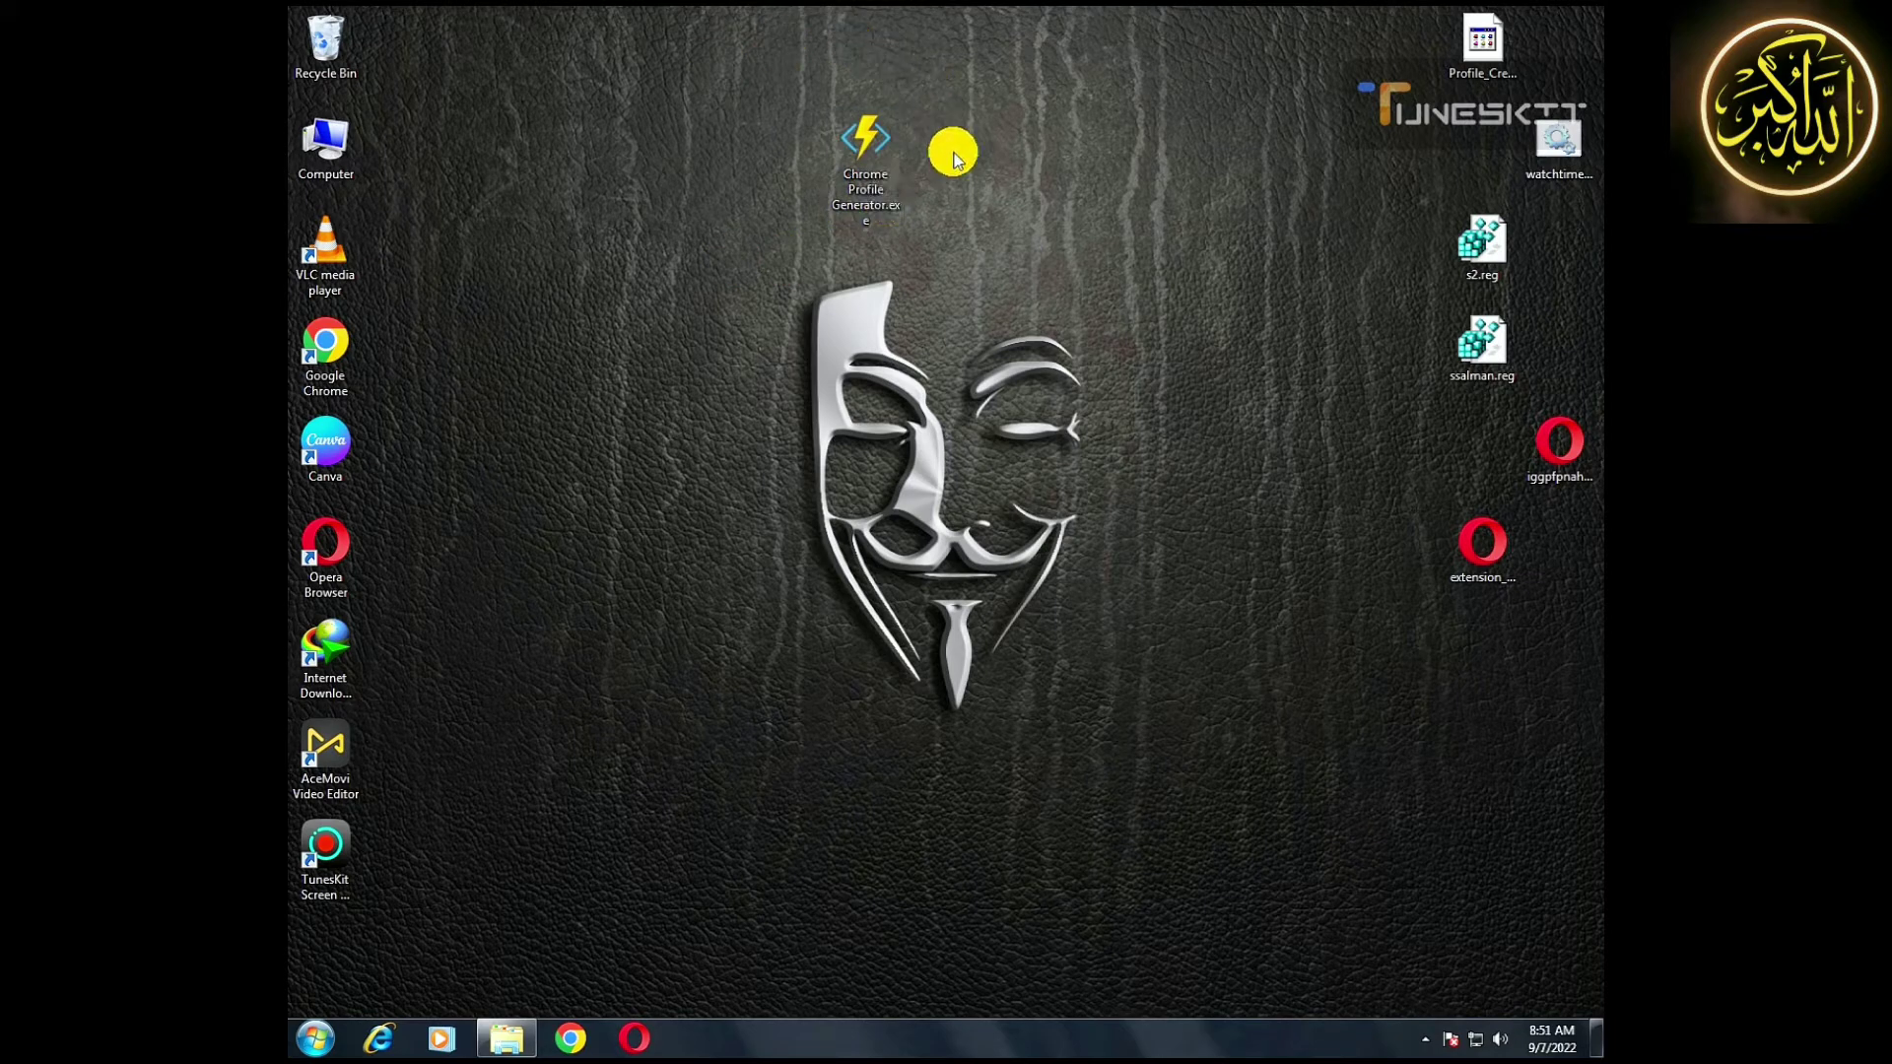
right_click(618, 384)
left_click(664, 446)
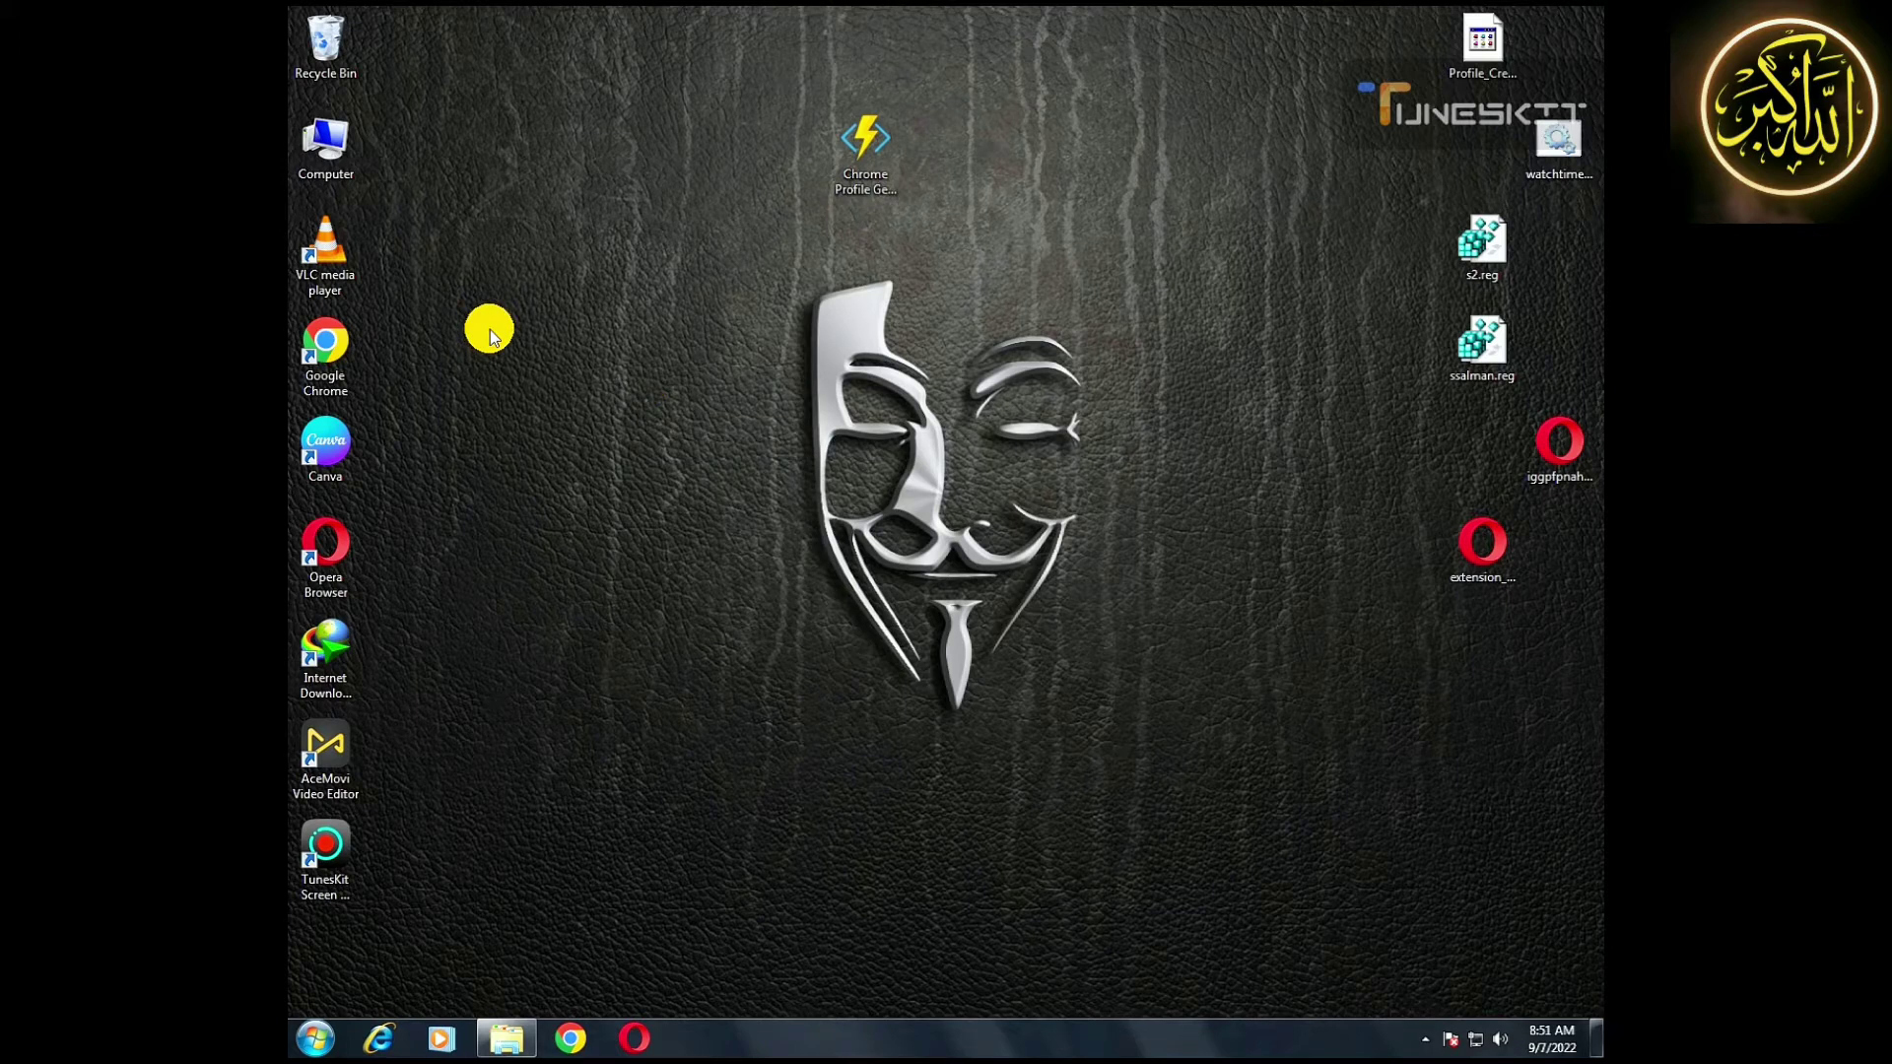
left_click(853, 177)
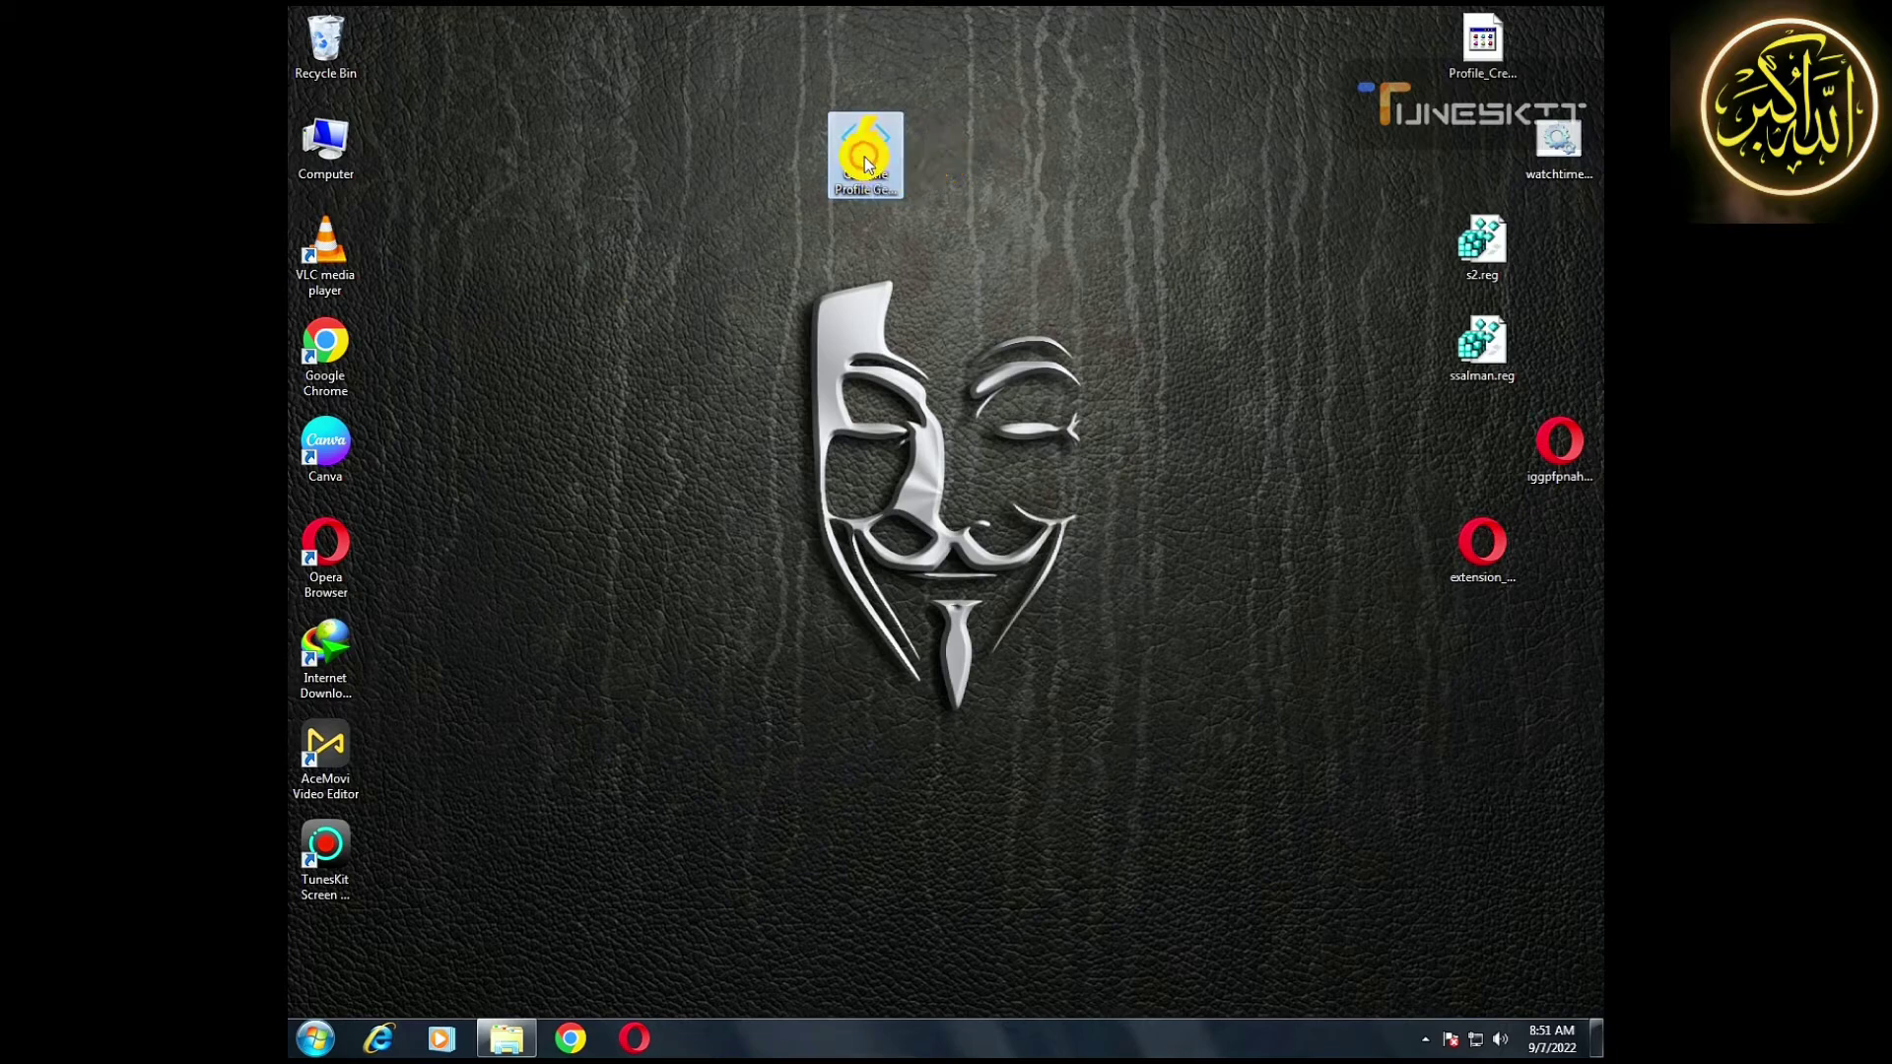
mouse_move(867, 164)
left_mouse_down()
mouse_move(941, 147)
mouse_move(848, 169)
left_mouse_up()
left_click(916, 235)
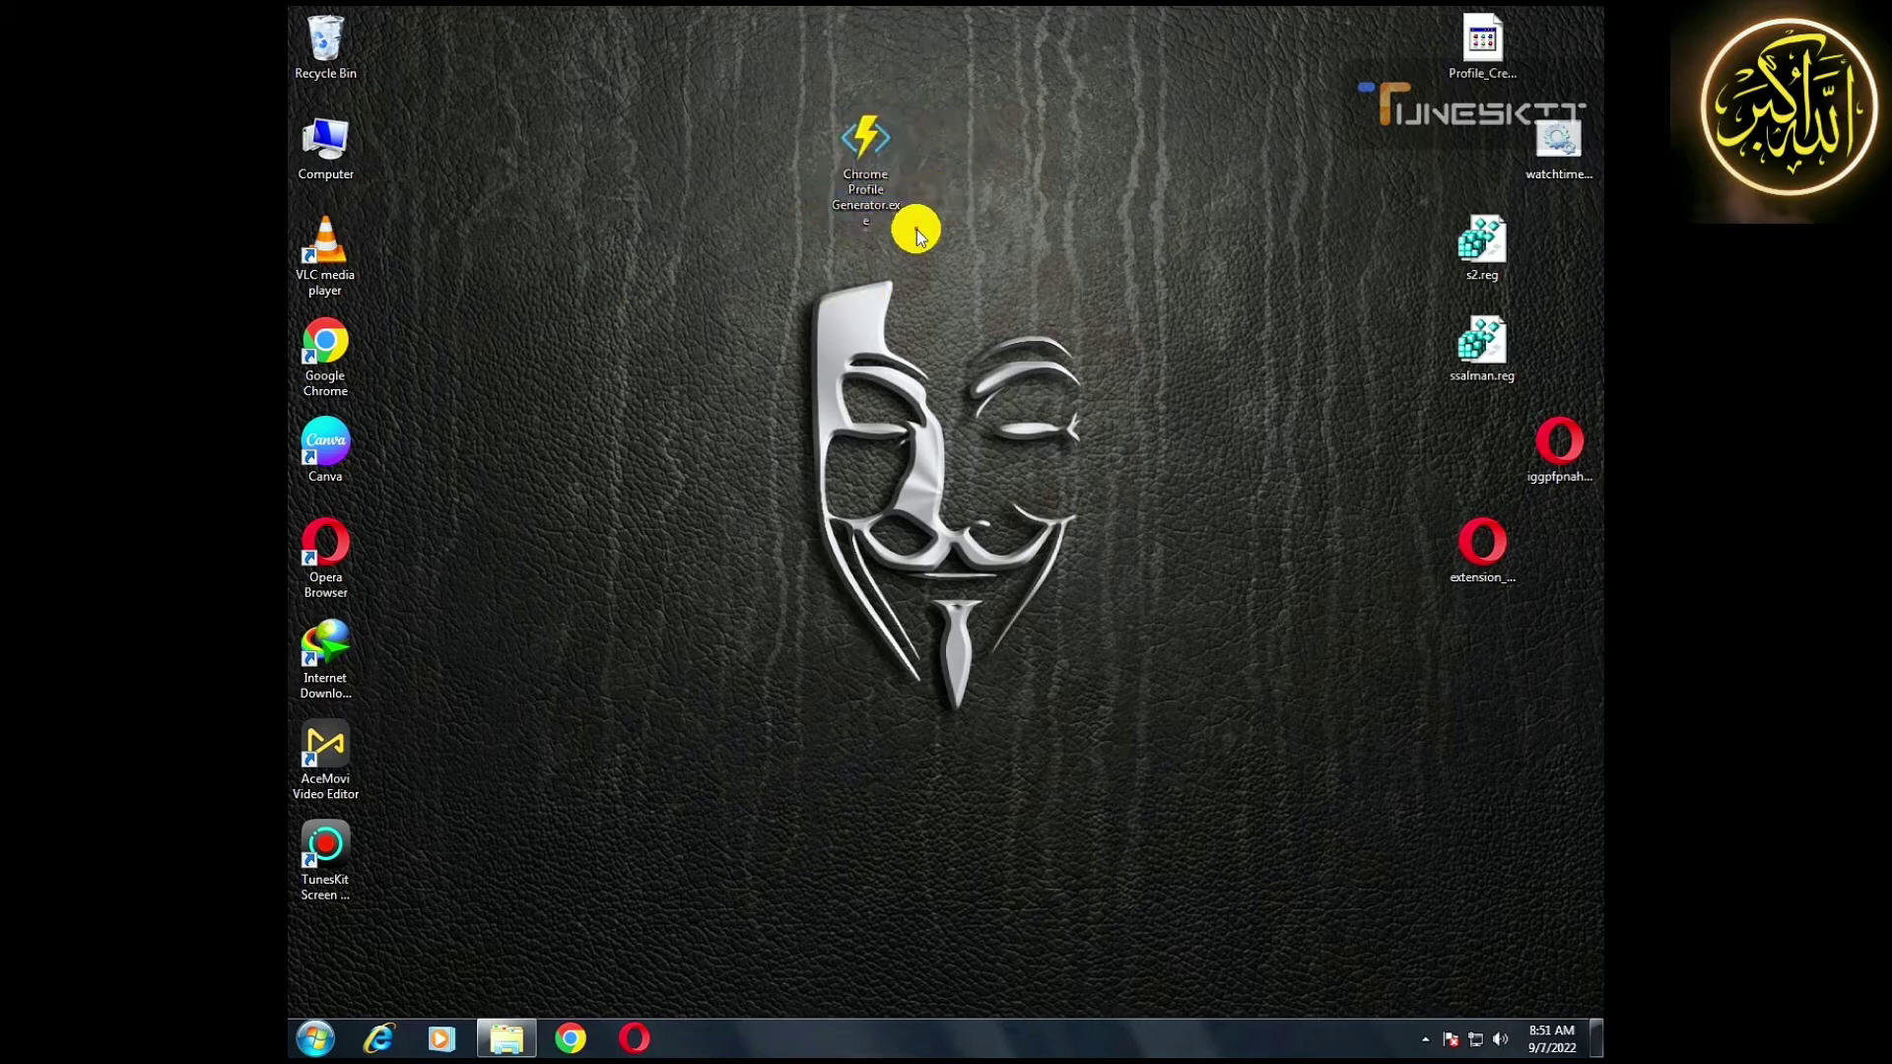
left_click(863, 209)
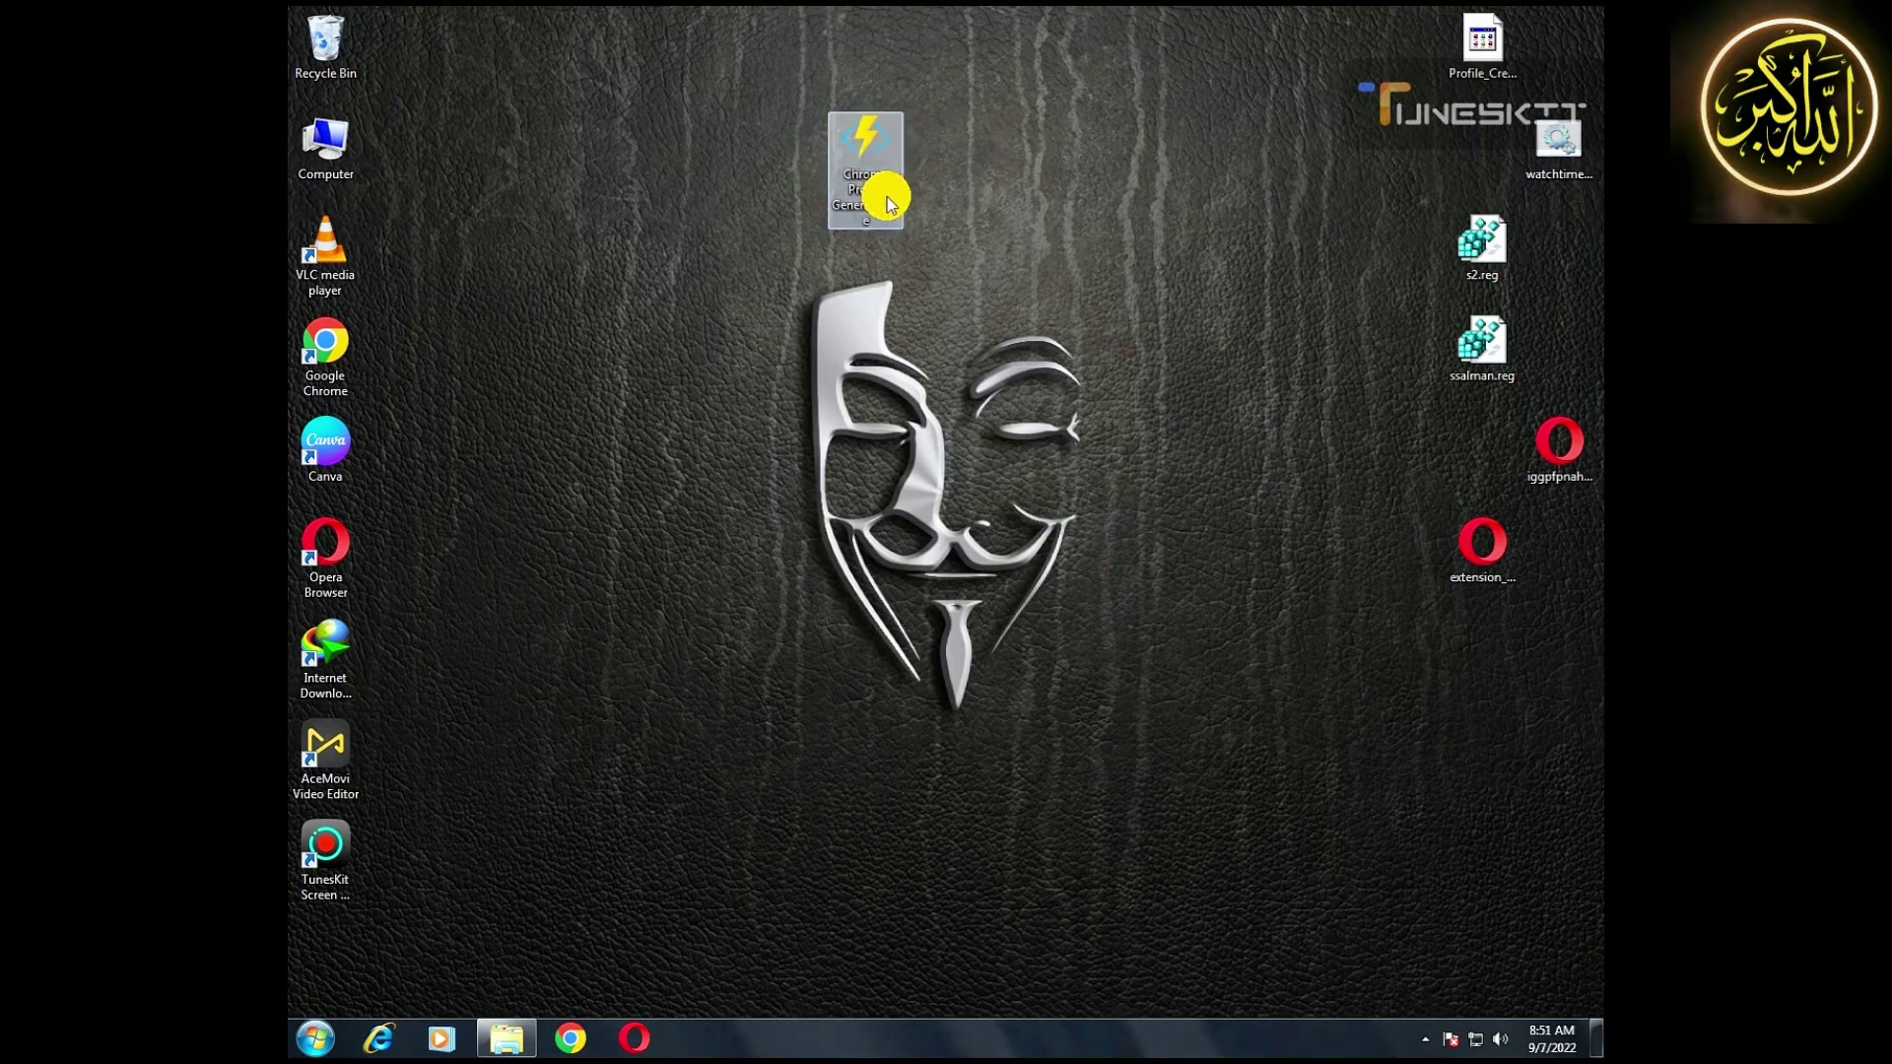
mouse_move(887, 192)
left_click(867, 134)
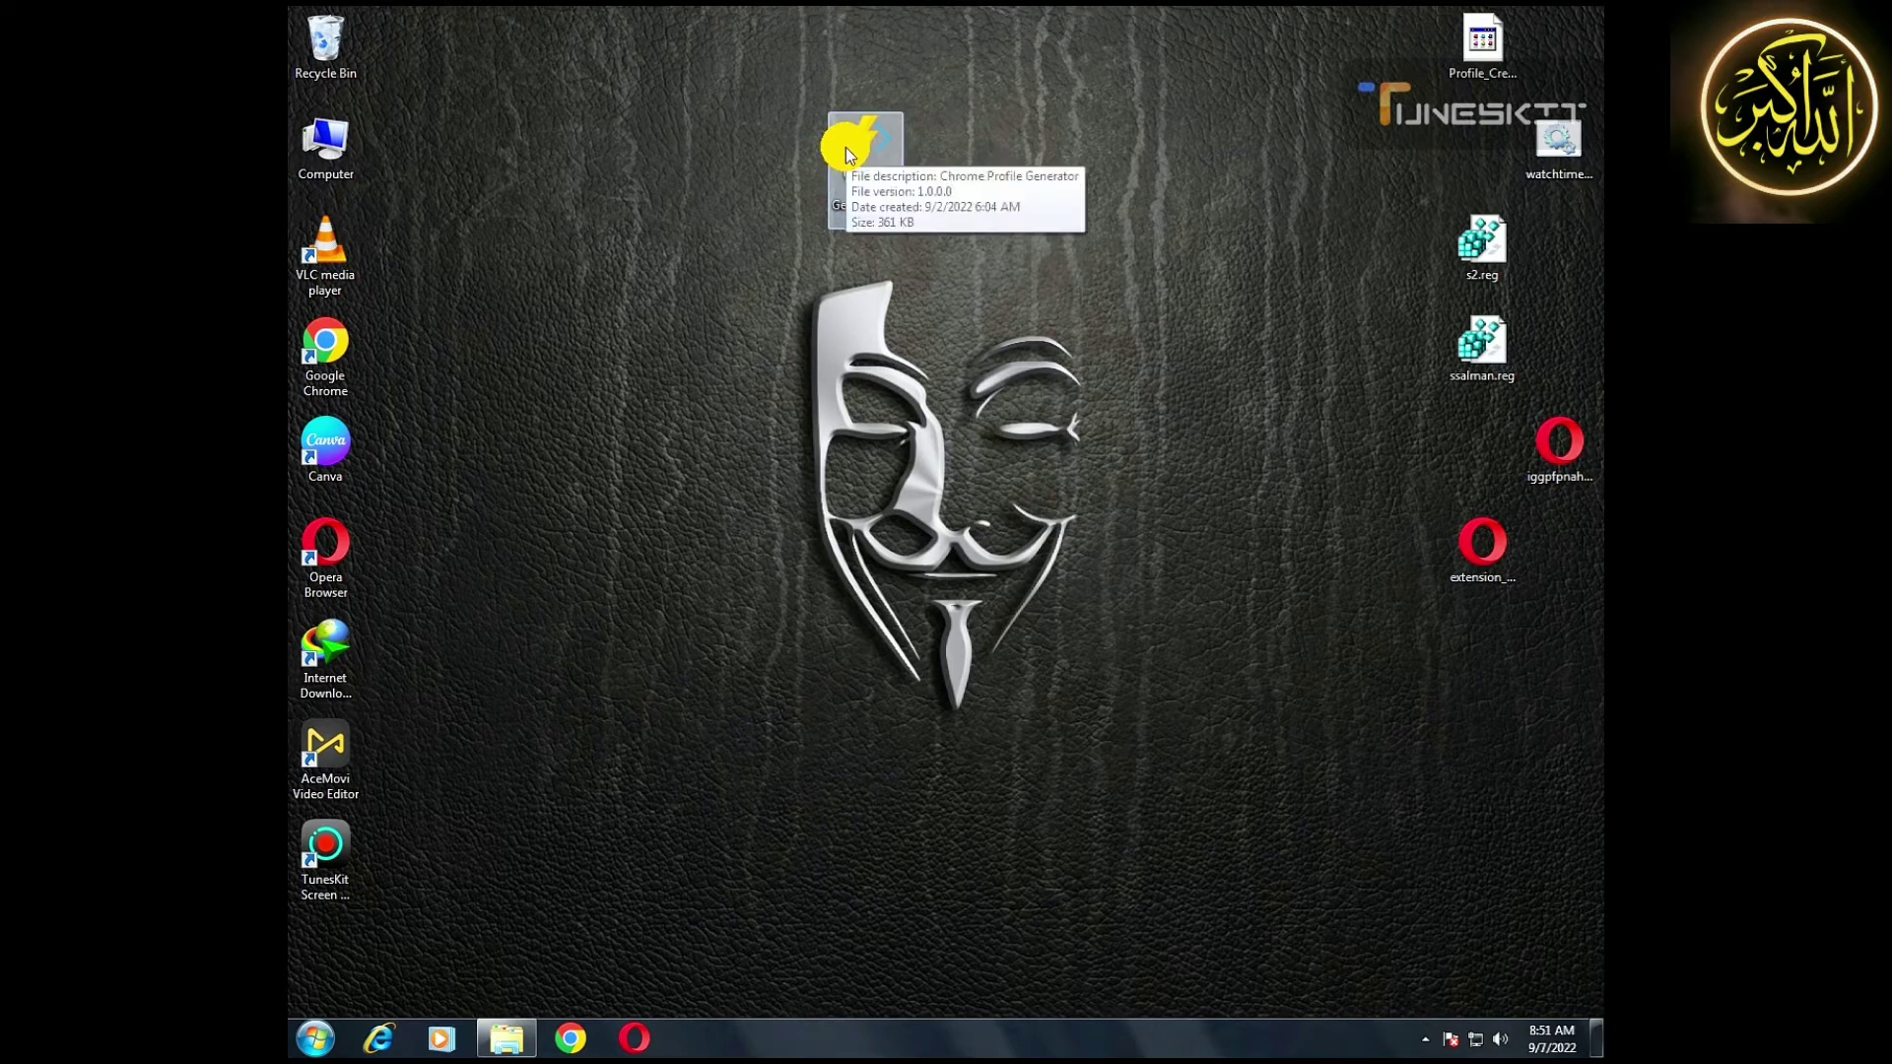
left_click(818, 158)
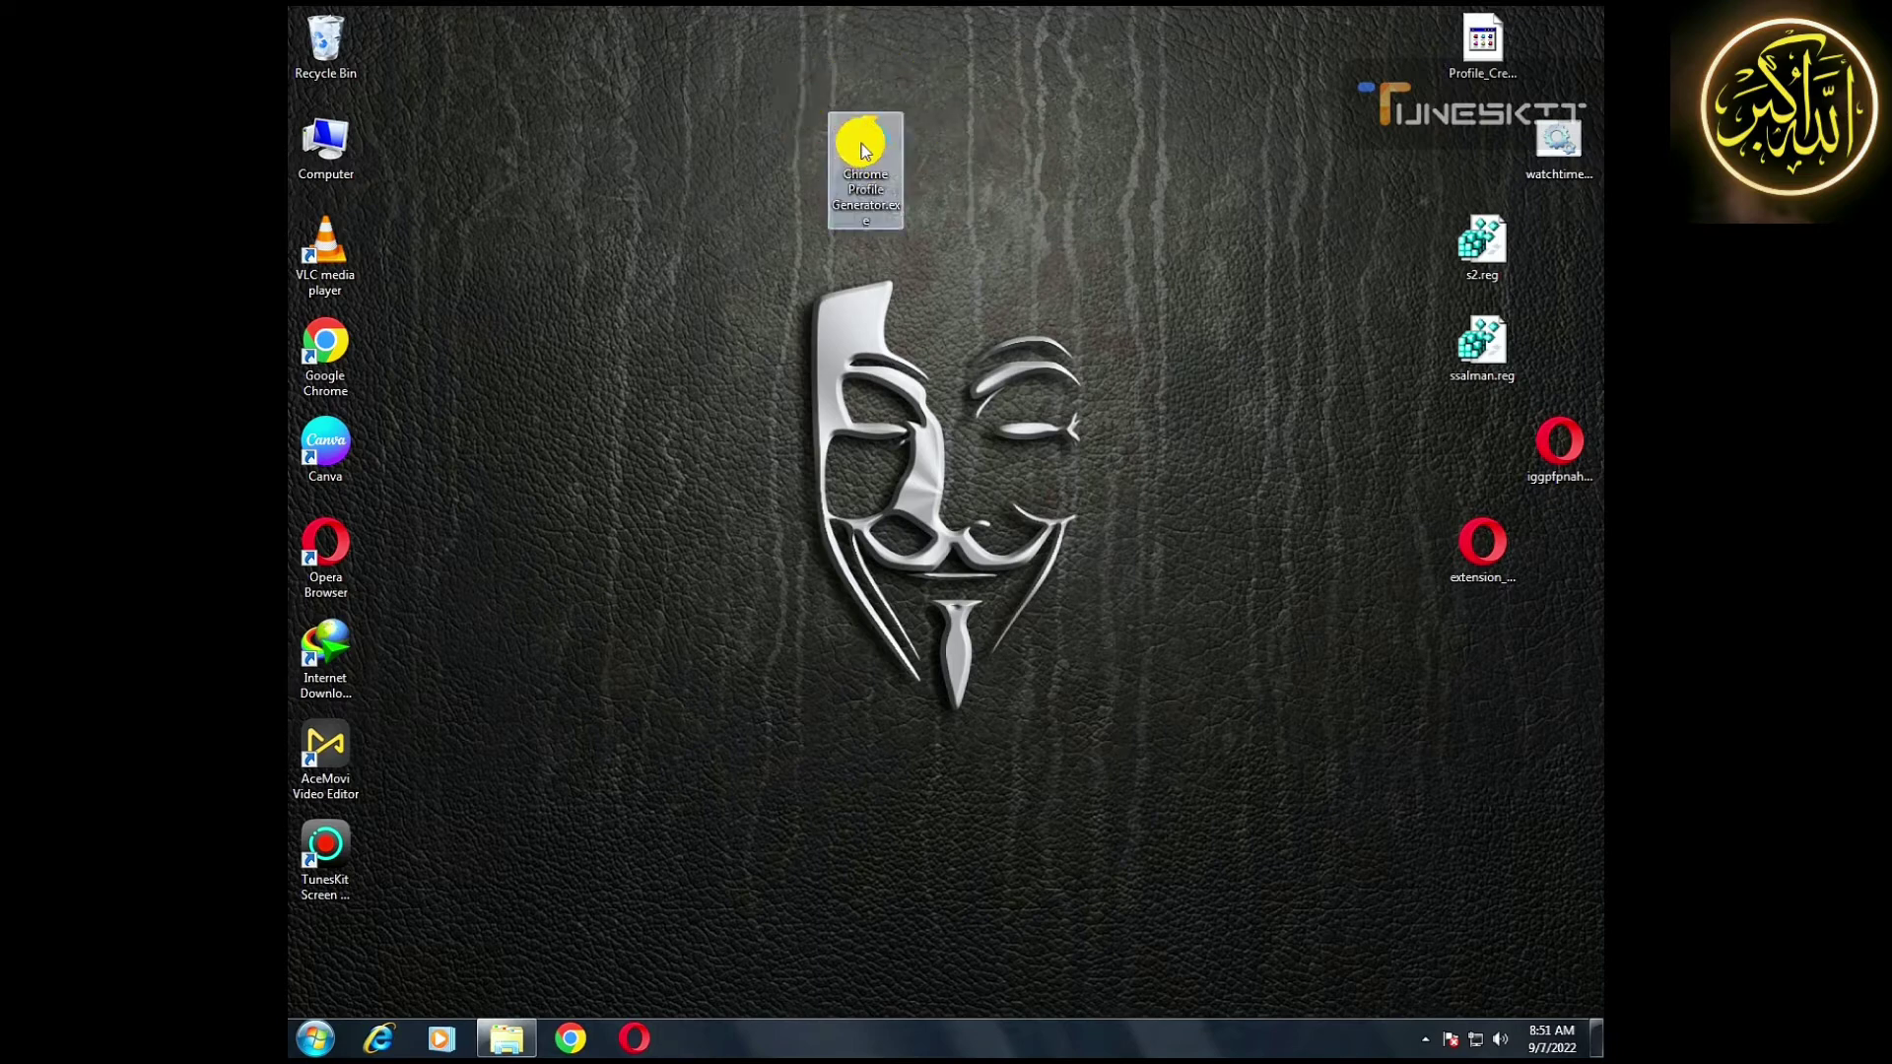
Launch Chrome Profile Generator from the desktop and place its window just below the program's icon.
mouse_move(865, 139)
left_mouse_down()
mouse_move(908, 148)
mouse_move(870, 171)
left_mouse_up()
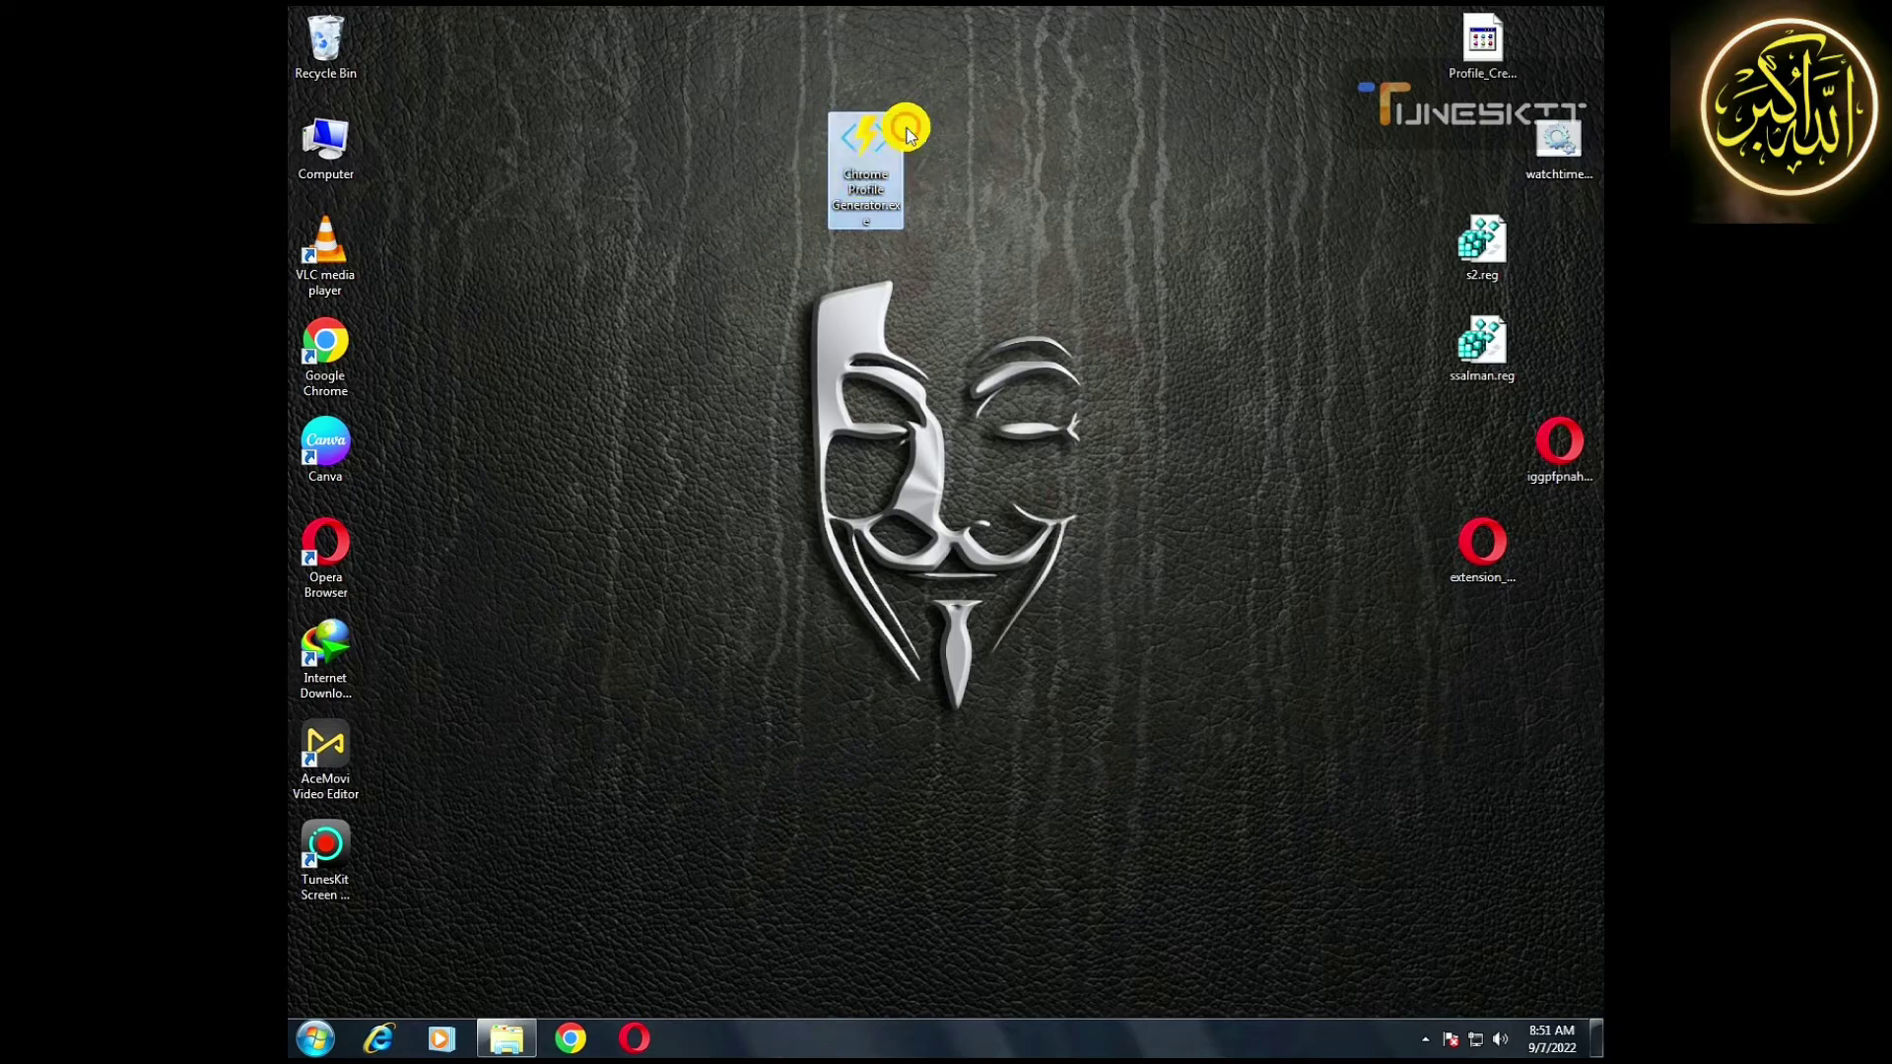
left_click(878, 153)
right_click(878, 154)
left_click(887, 162)
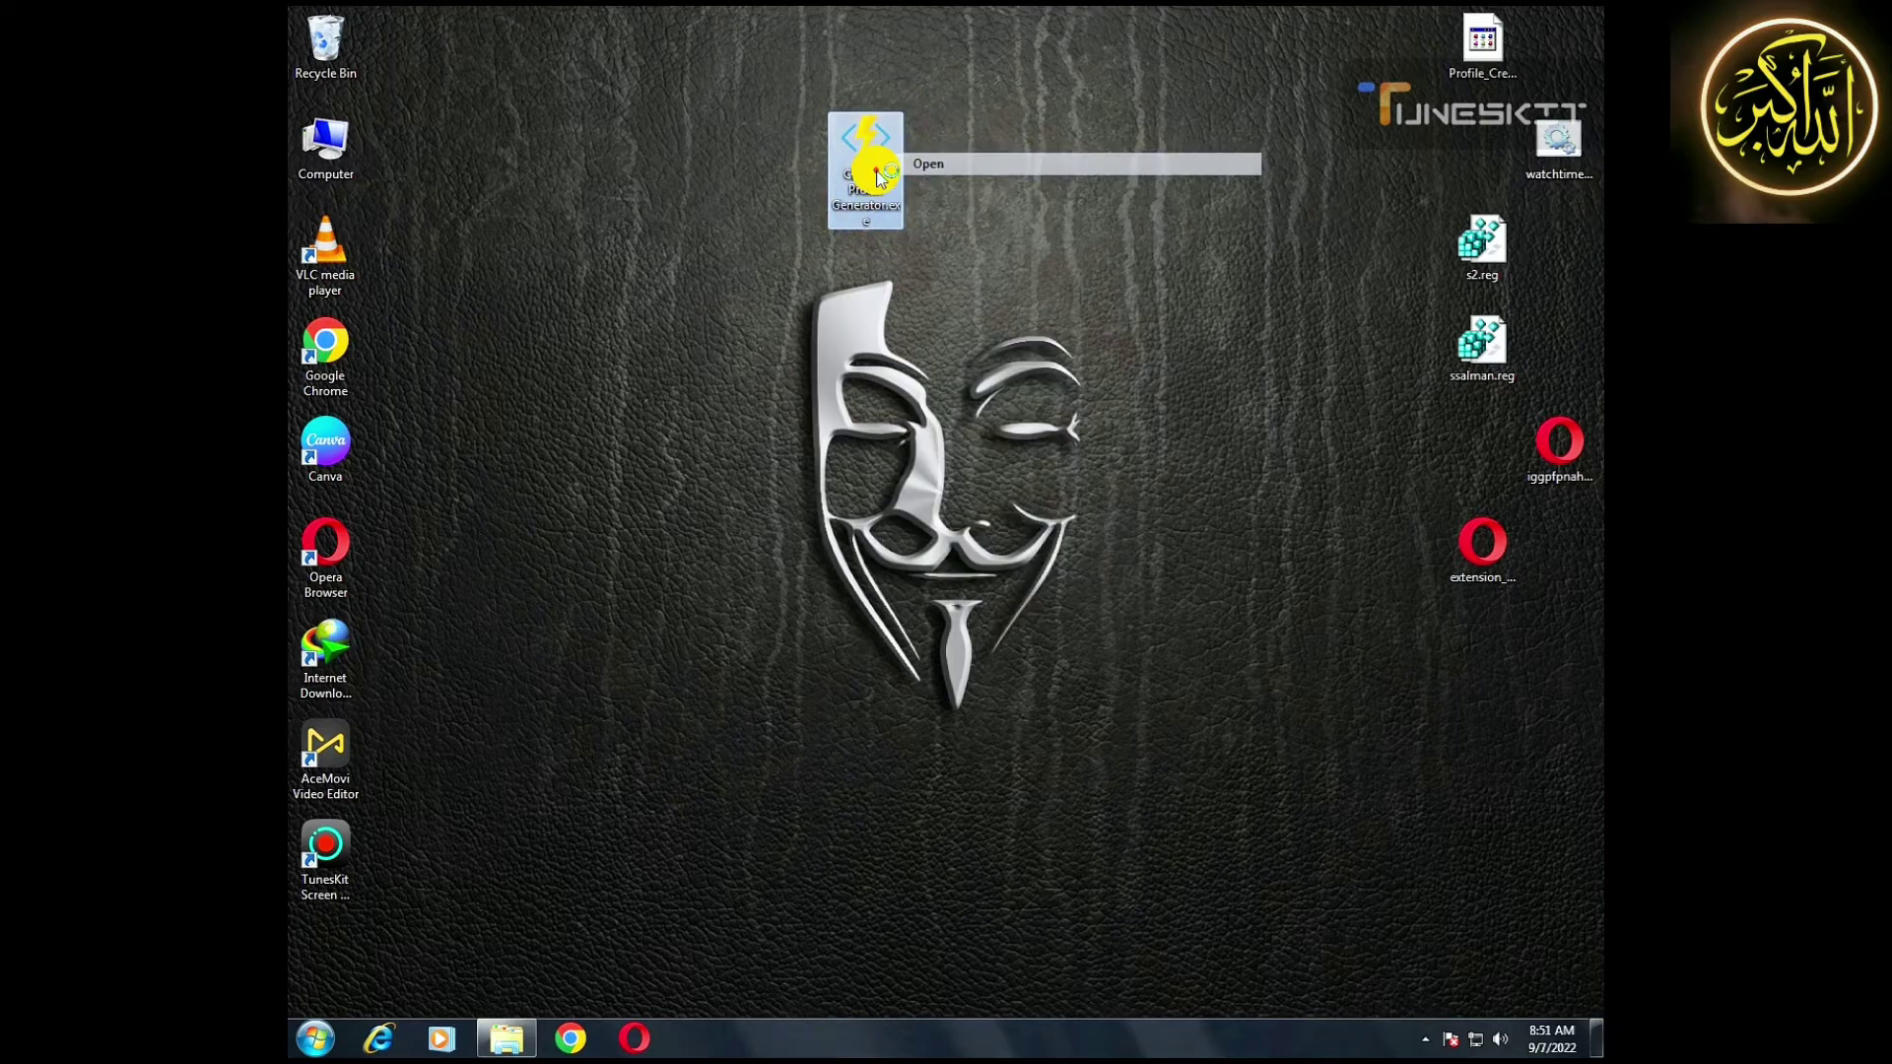
left_click_drag(690, 224, 995, 251)
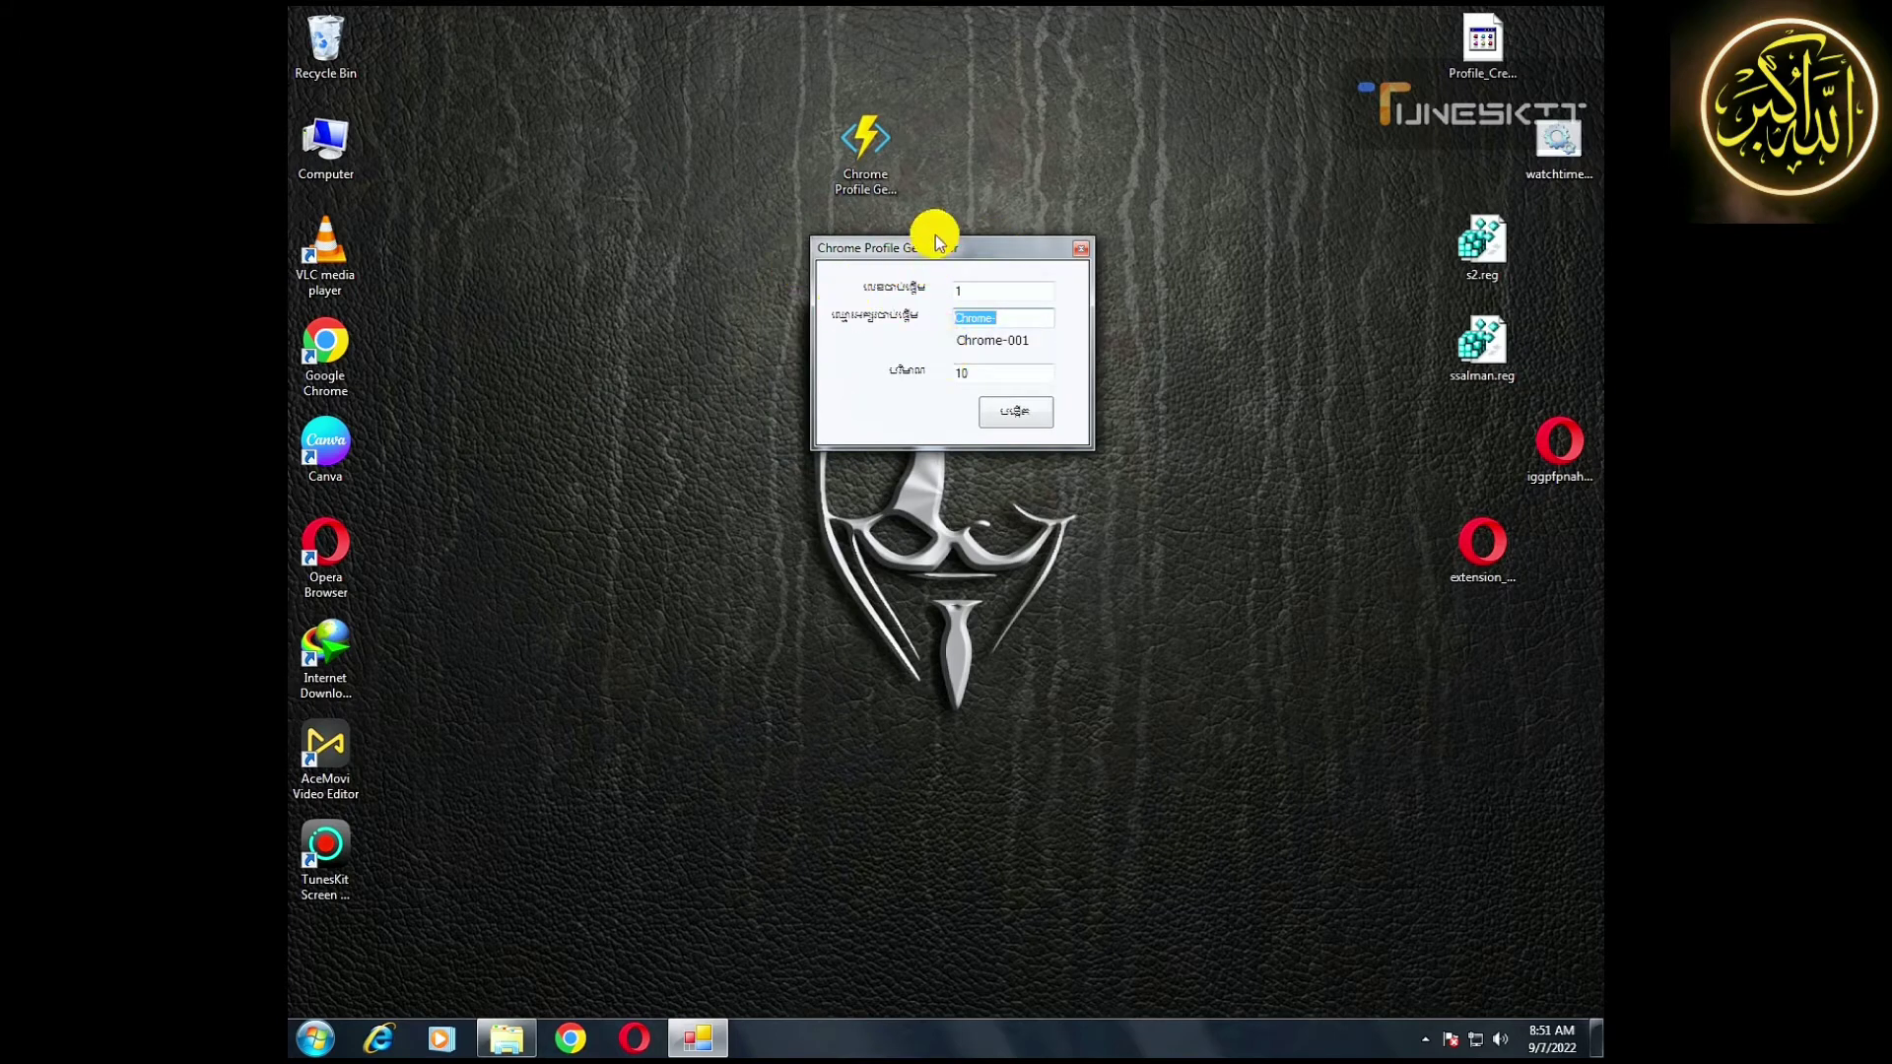
left_click_drag(939, 247, 929, 205)
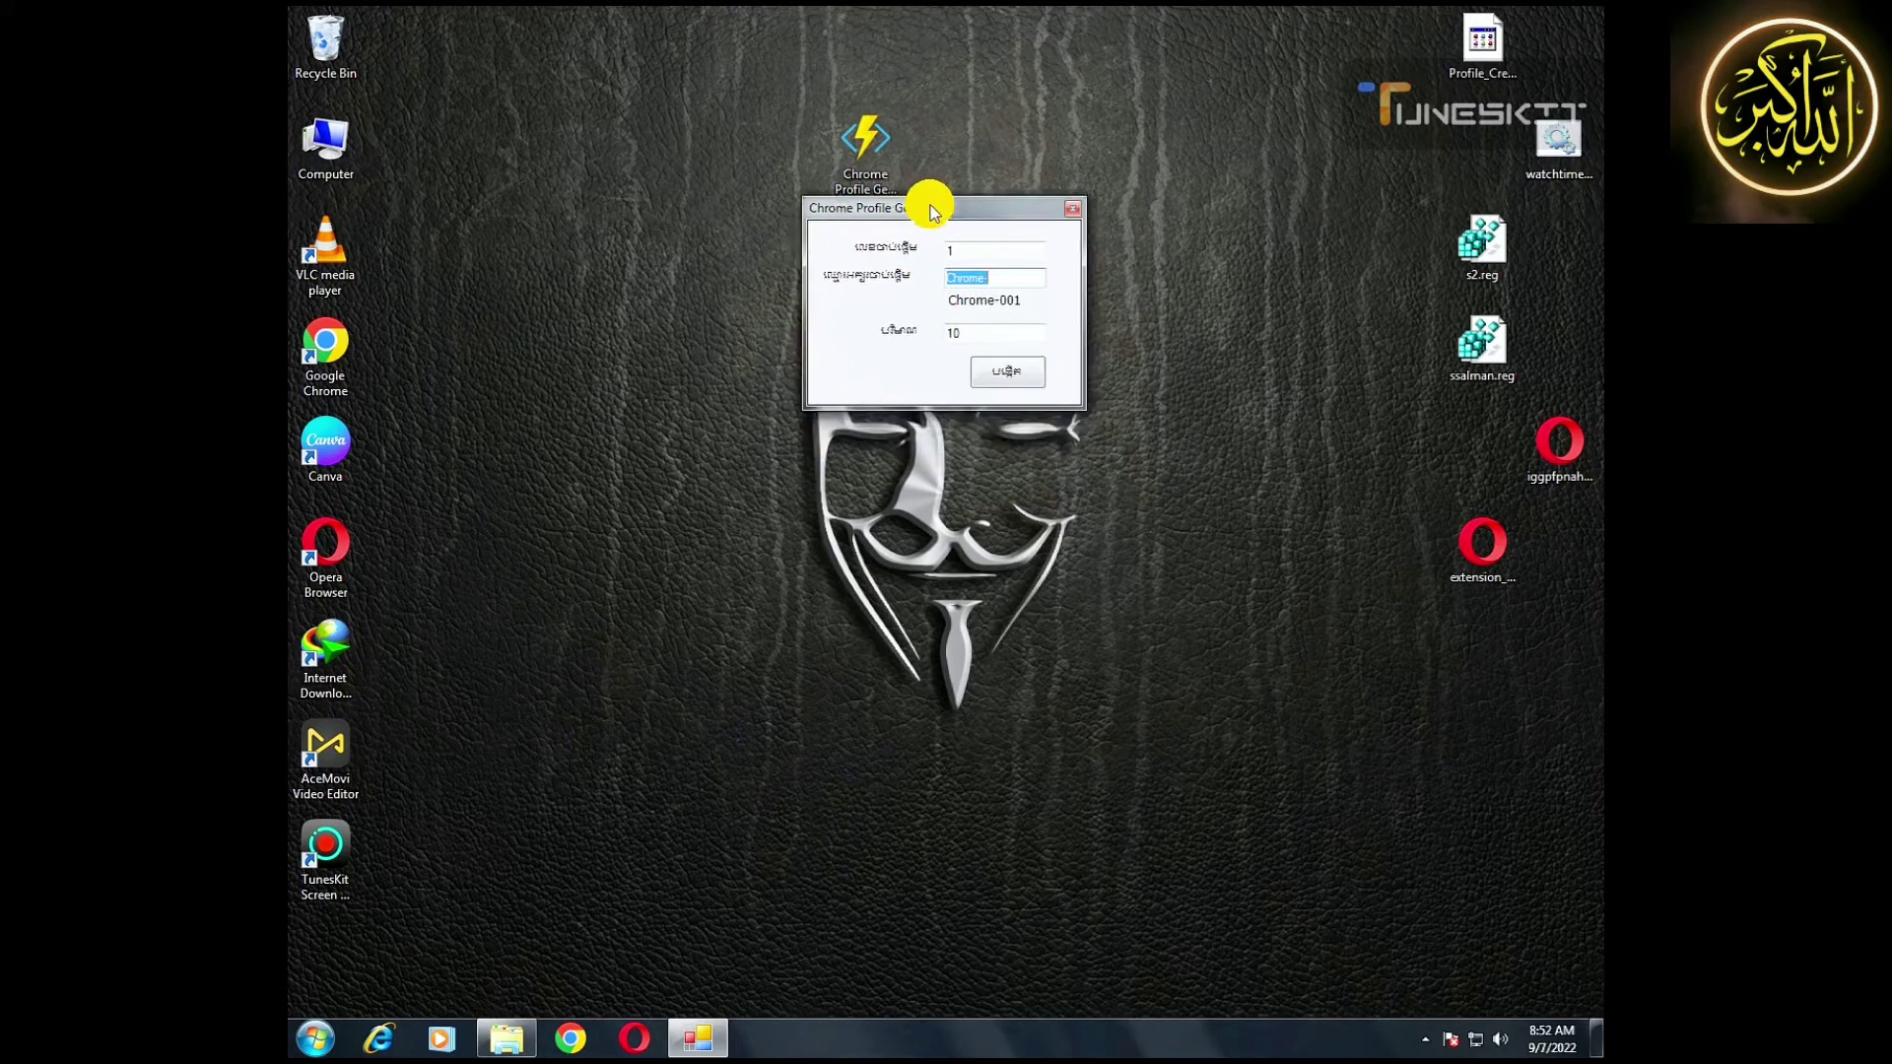
Generate 10 Chrome profiles with the name prefix "Chrome-" and start number 1, and dismiss the completion message.
left_click(935, 335)
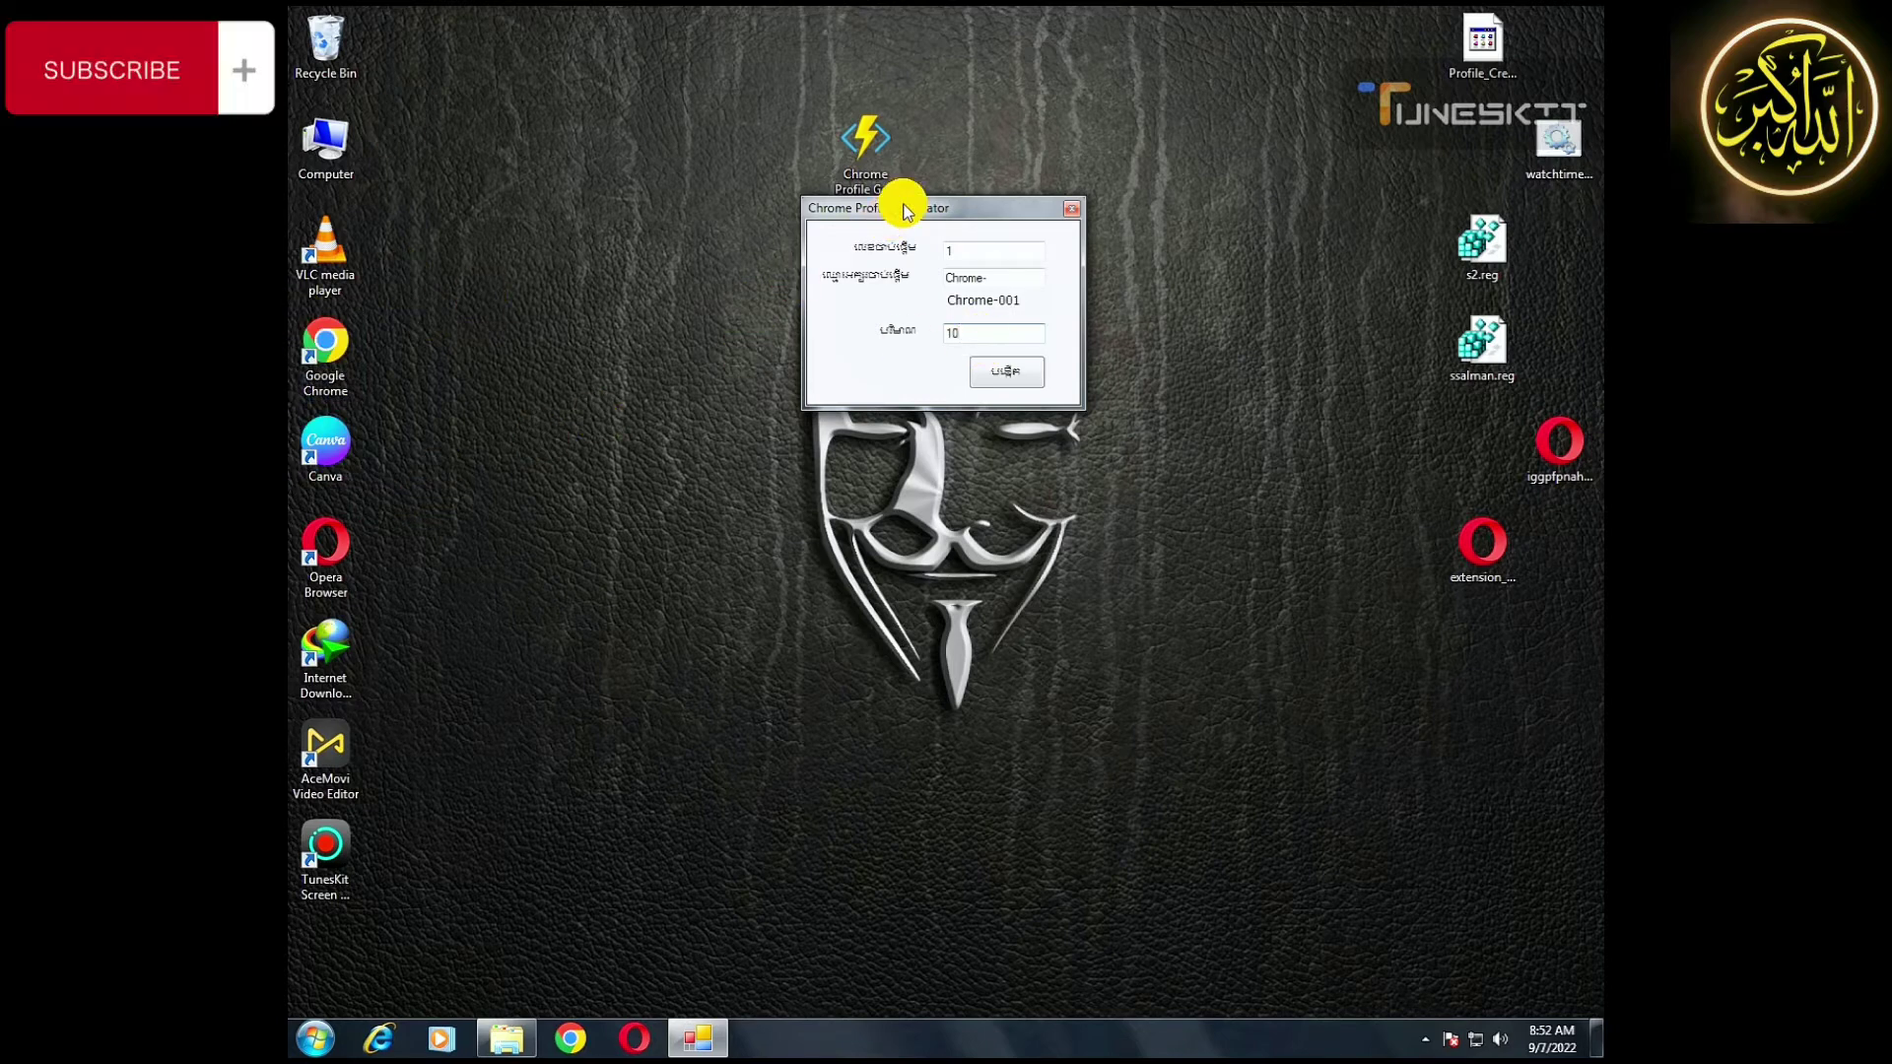
left_click_drag(900, 201, 913, 253)
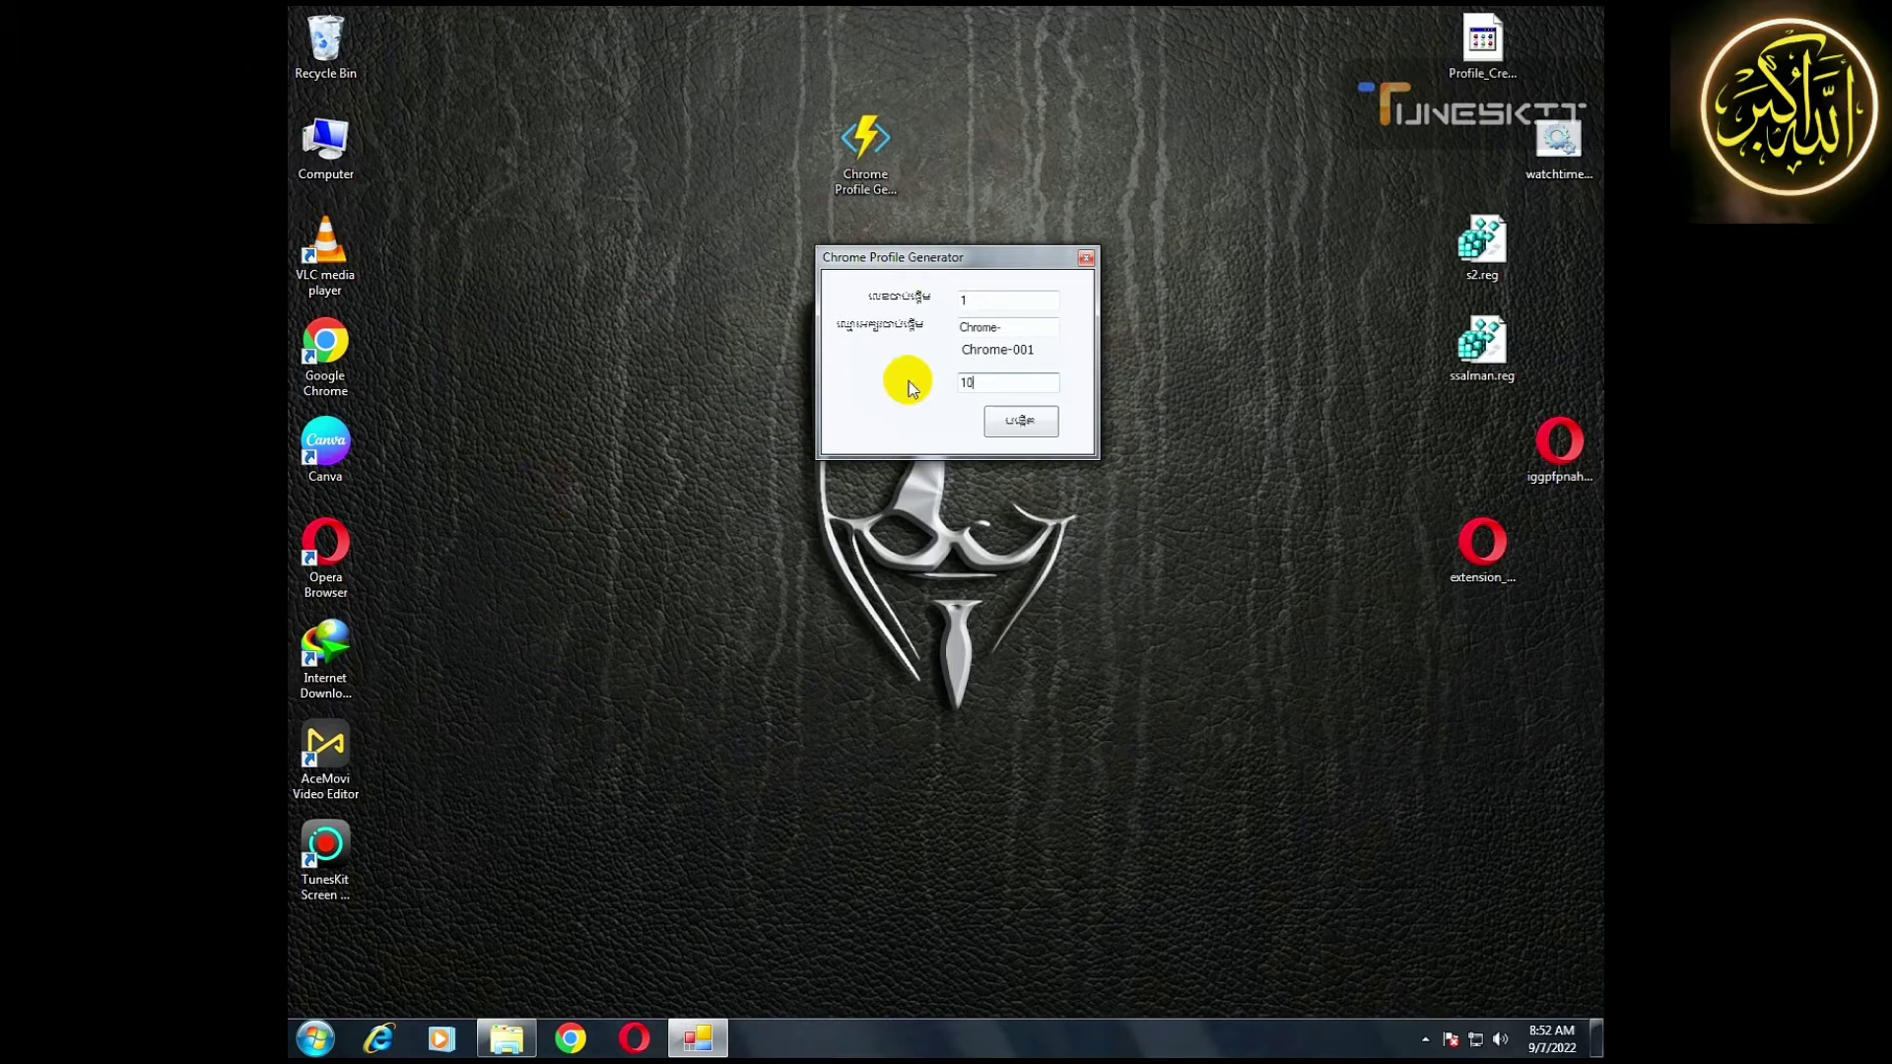
double_click(965, 384)
key("BackSpace")
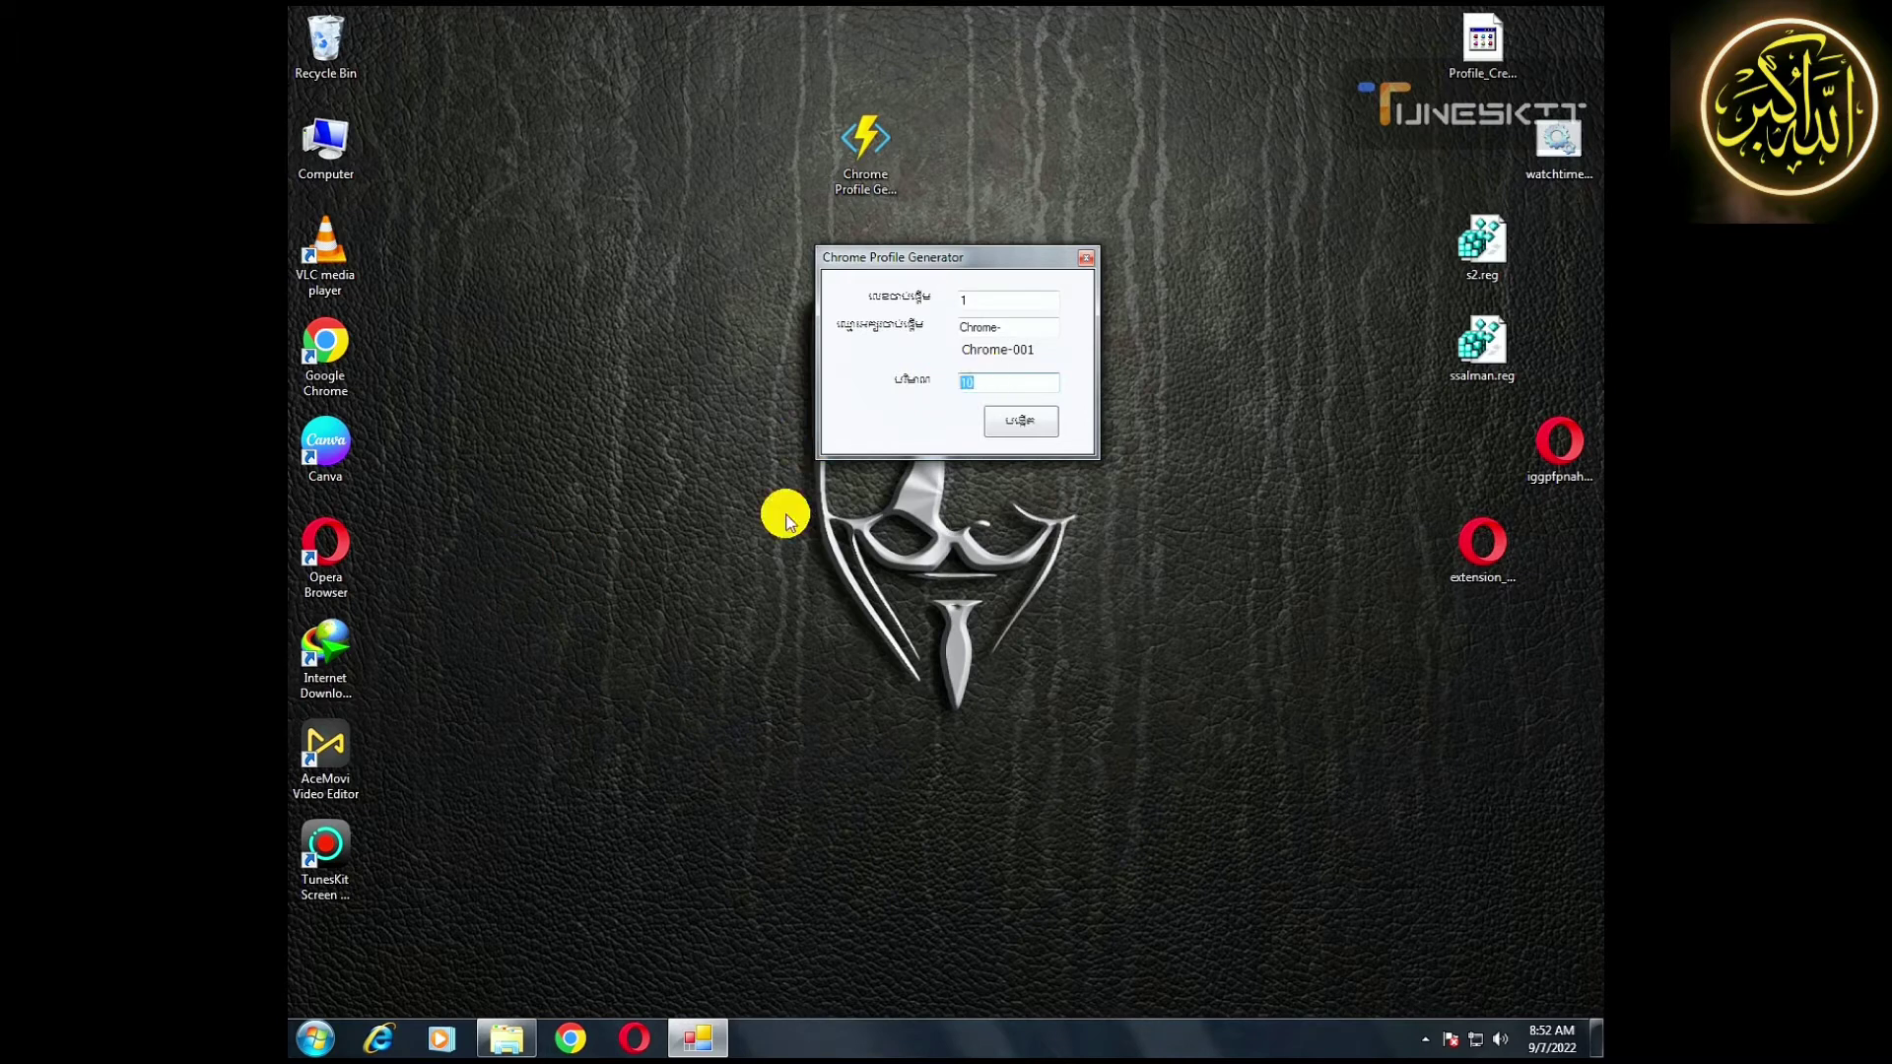
left_click(976, 386)
left_click(1007, 424)
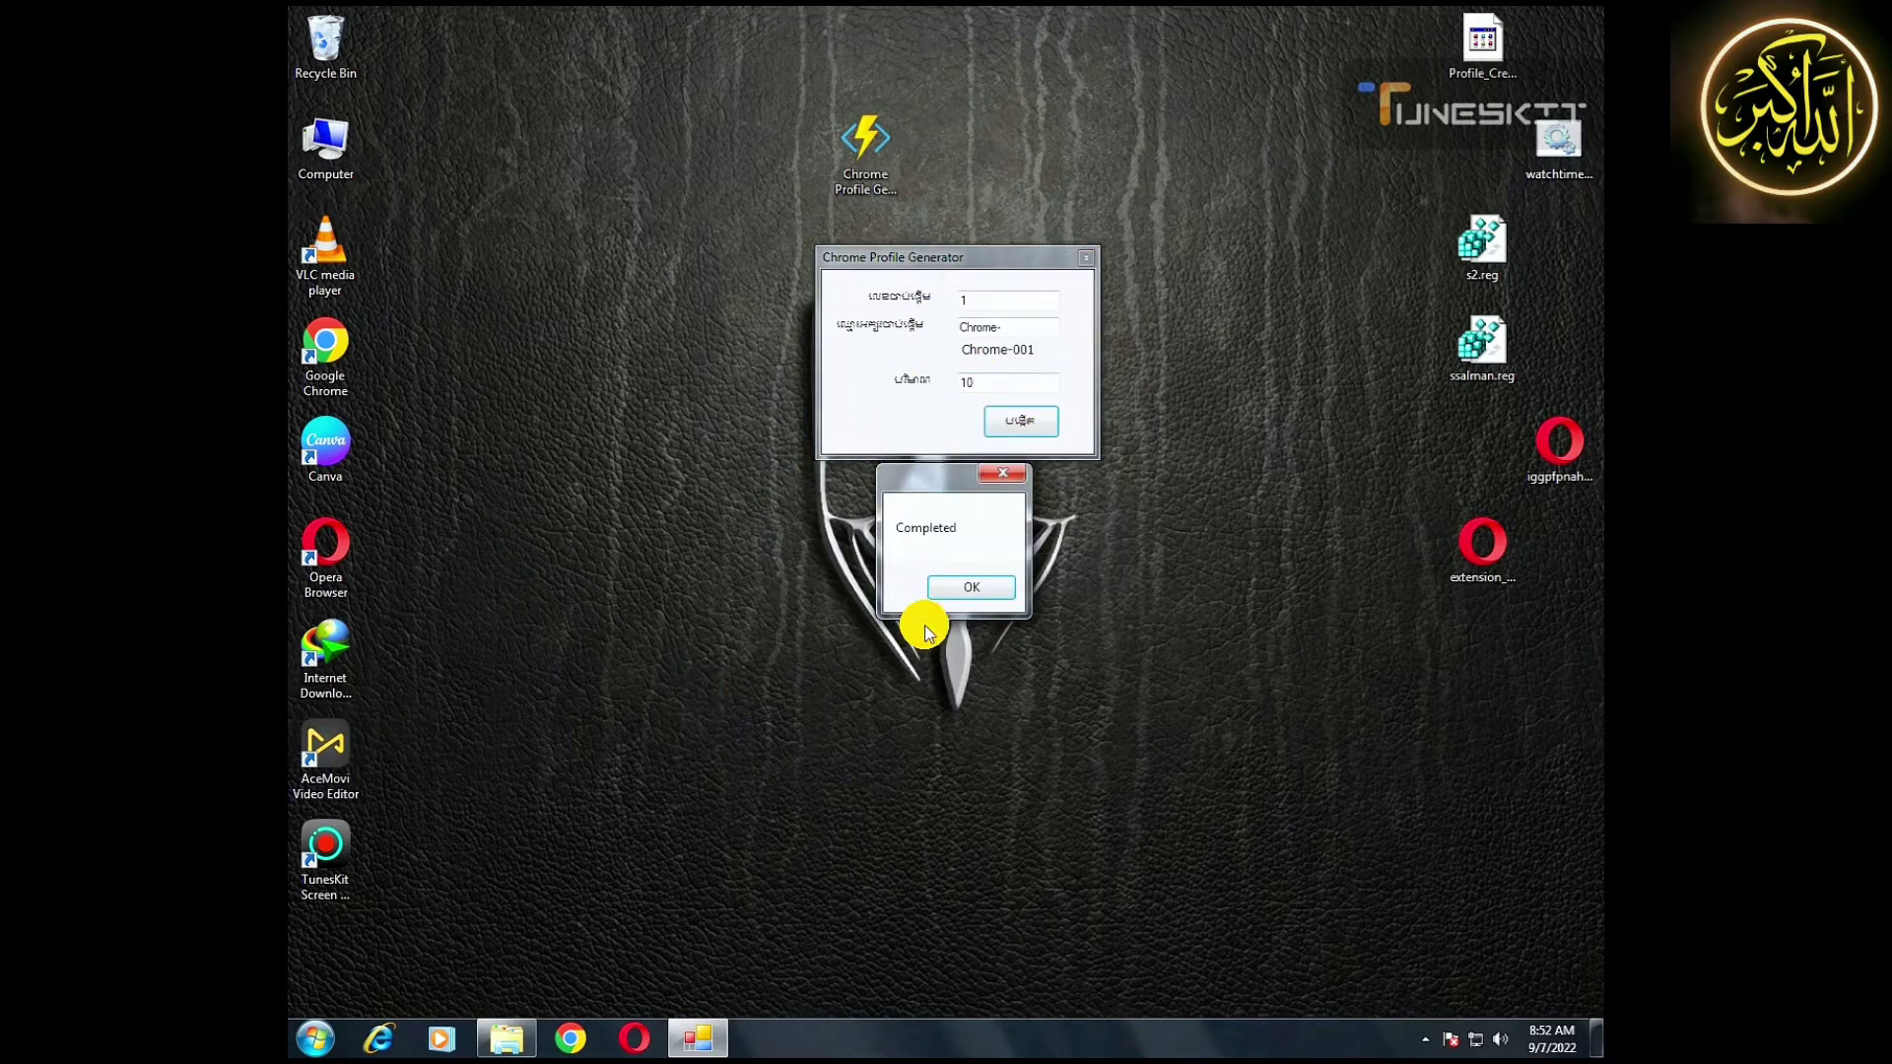
left_click(952, 595)
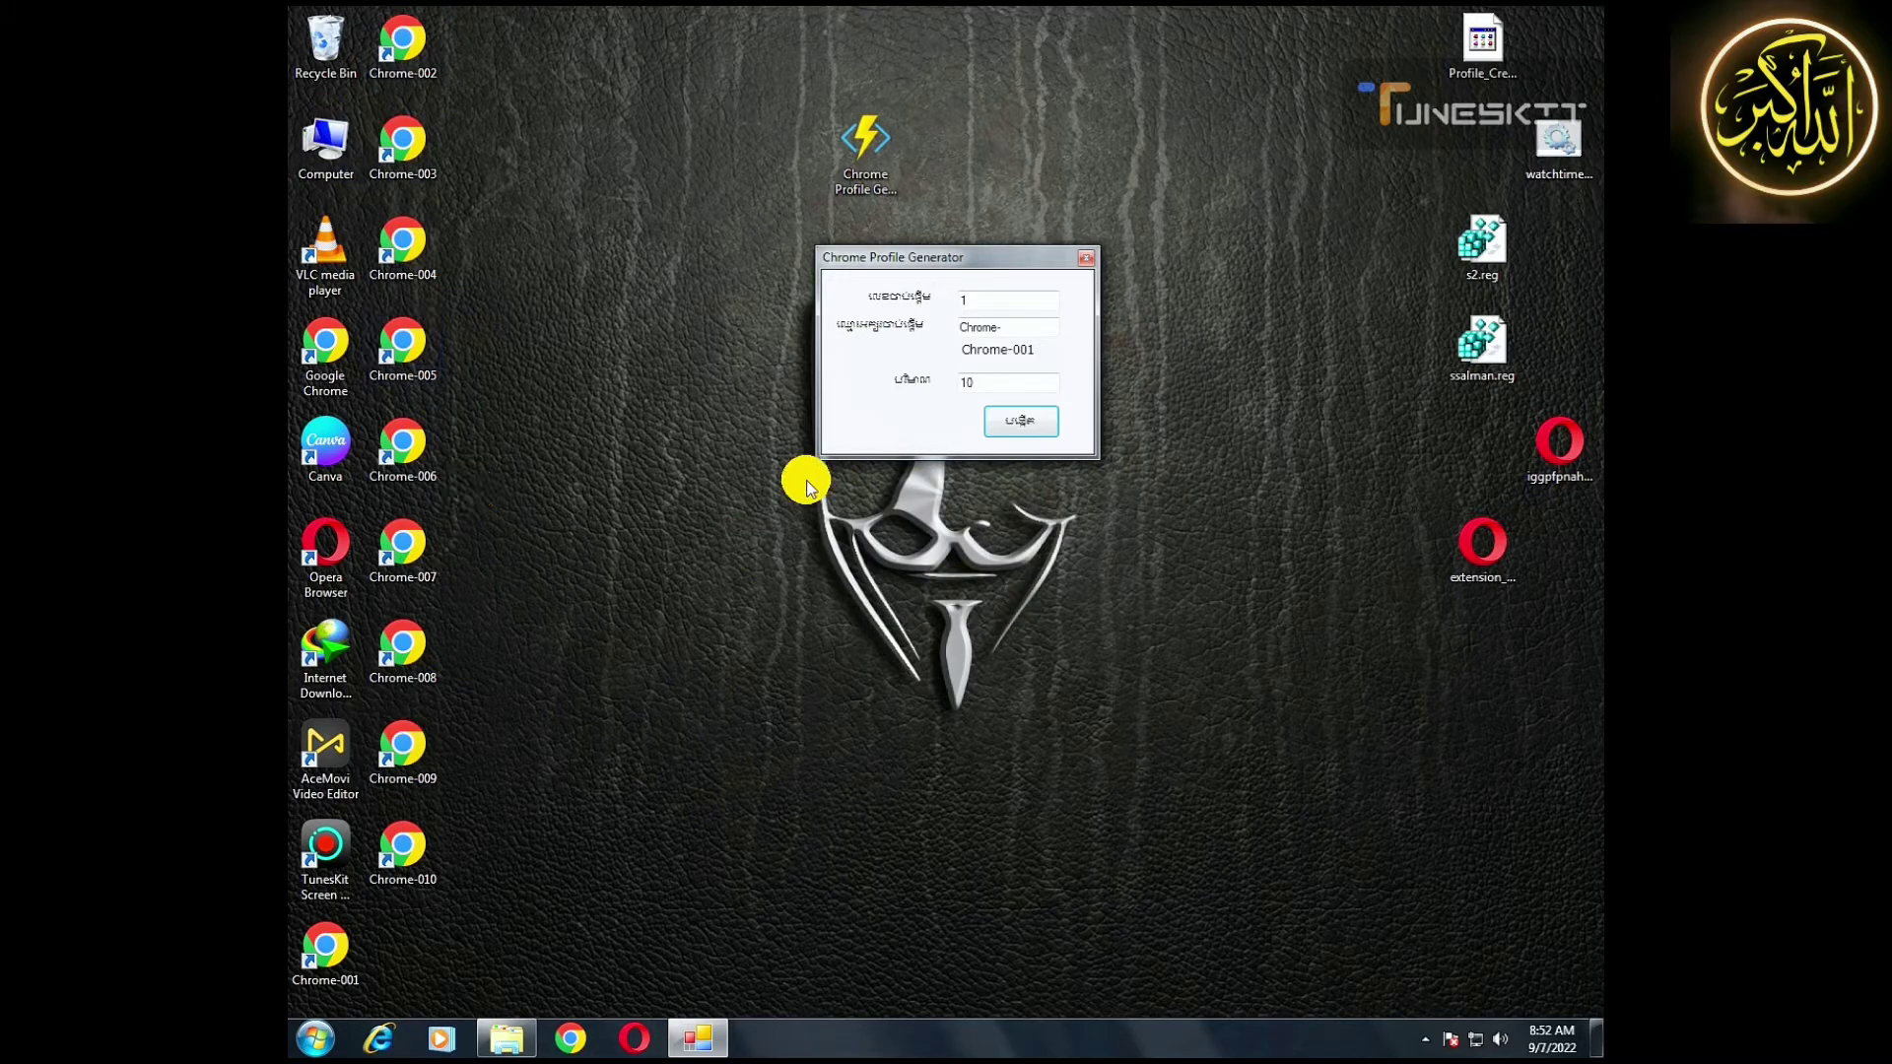
Close the profile generator and move its desktop icon over beside the Profile_Cre... and watchtime... files.
left_click(1087, 259)
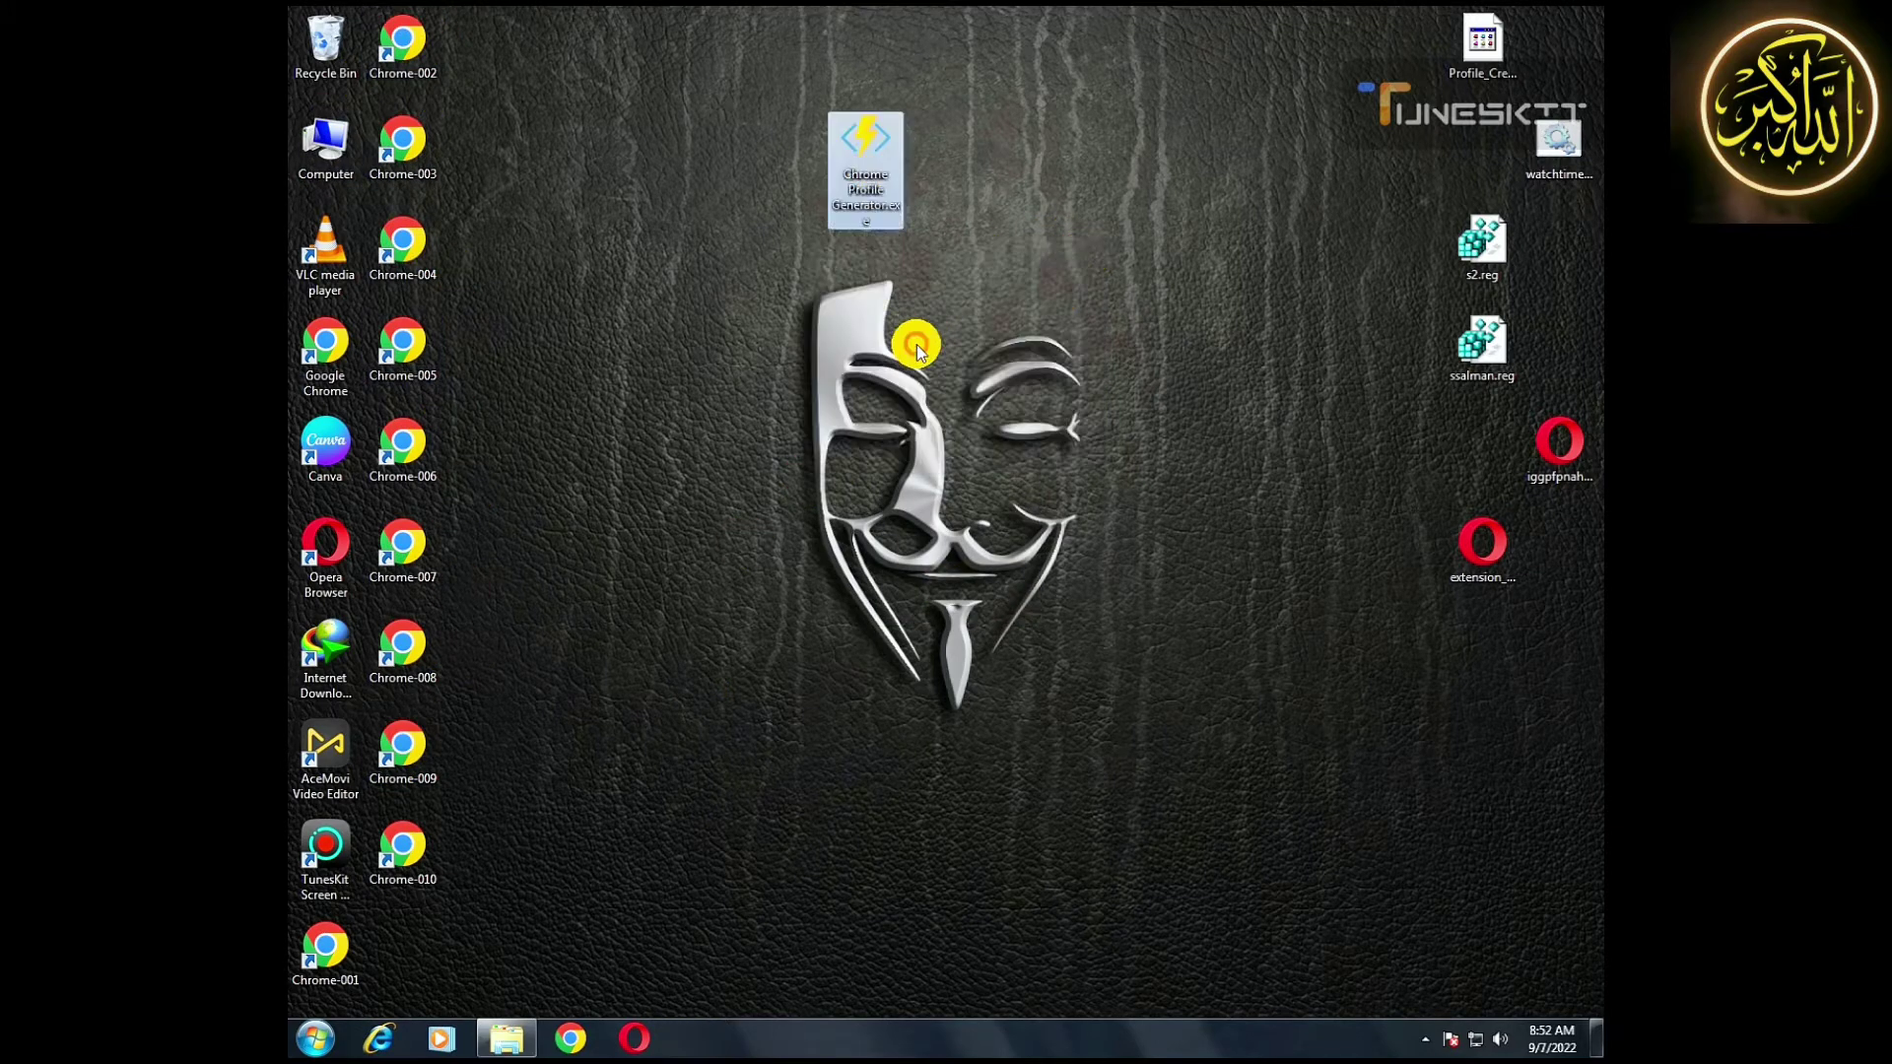
right_click(907, 338)
left_click(939, 395)
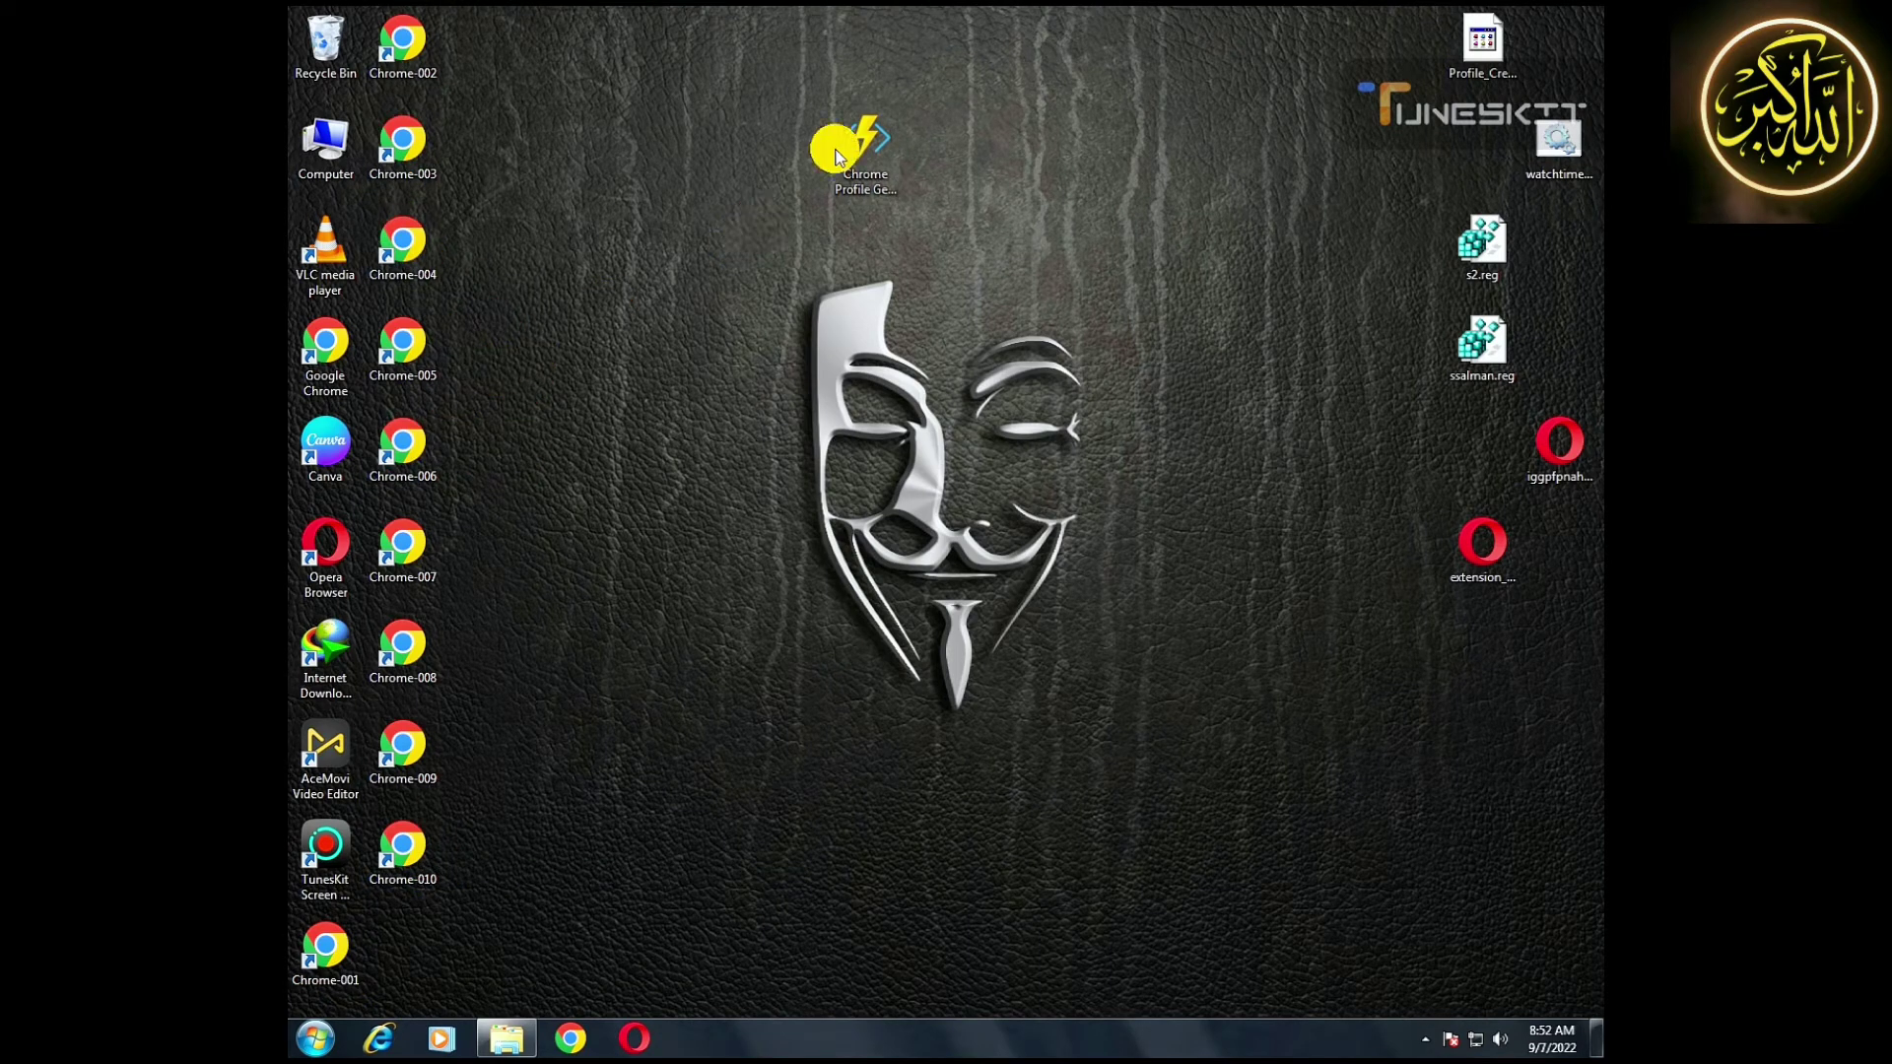
left_click_drag(849, 145, 1312, 152)
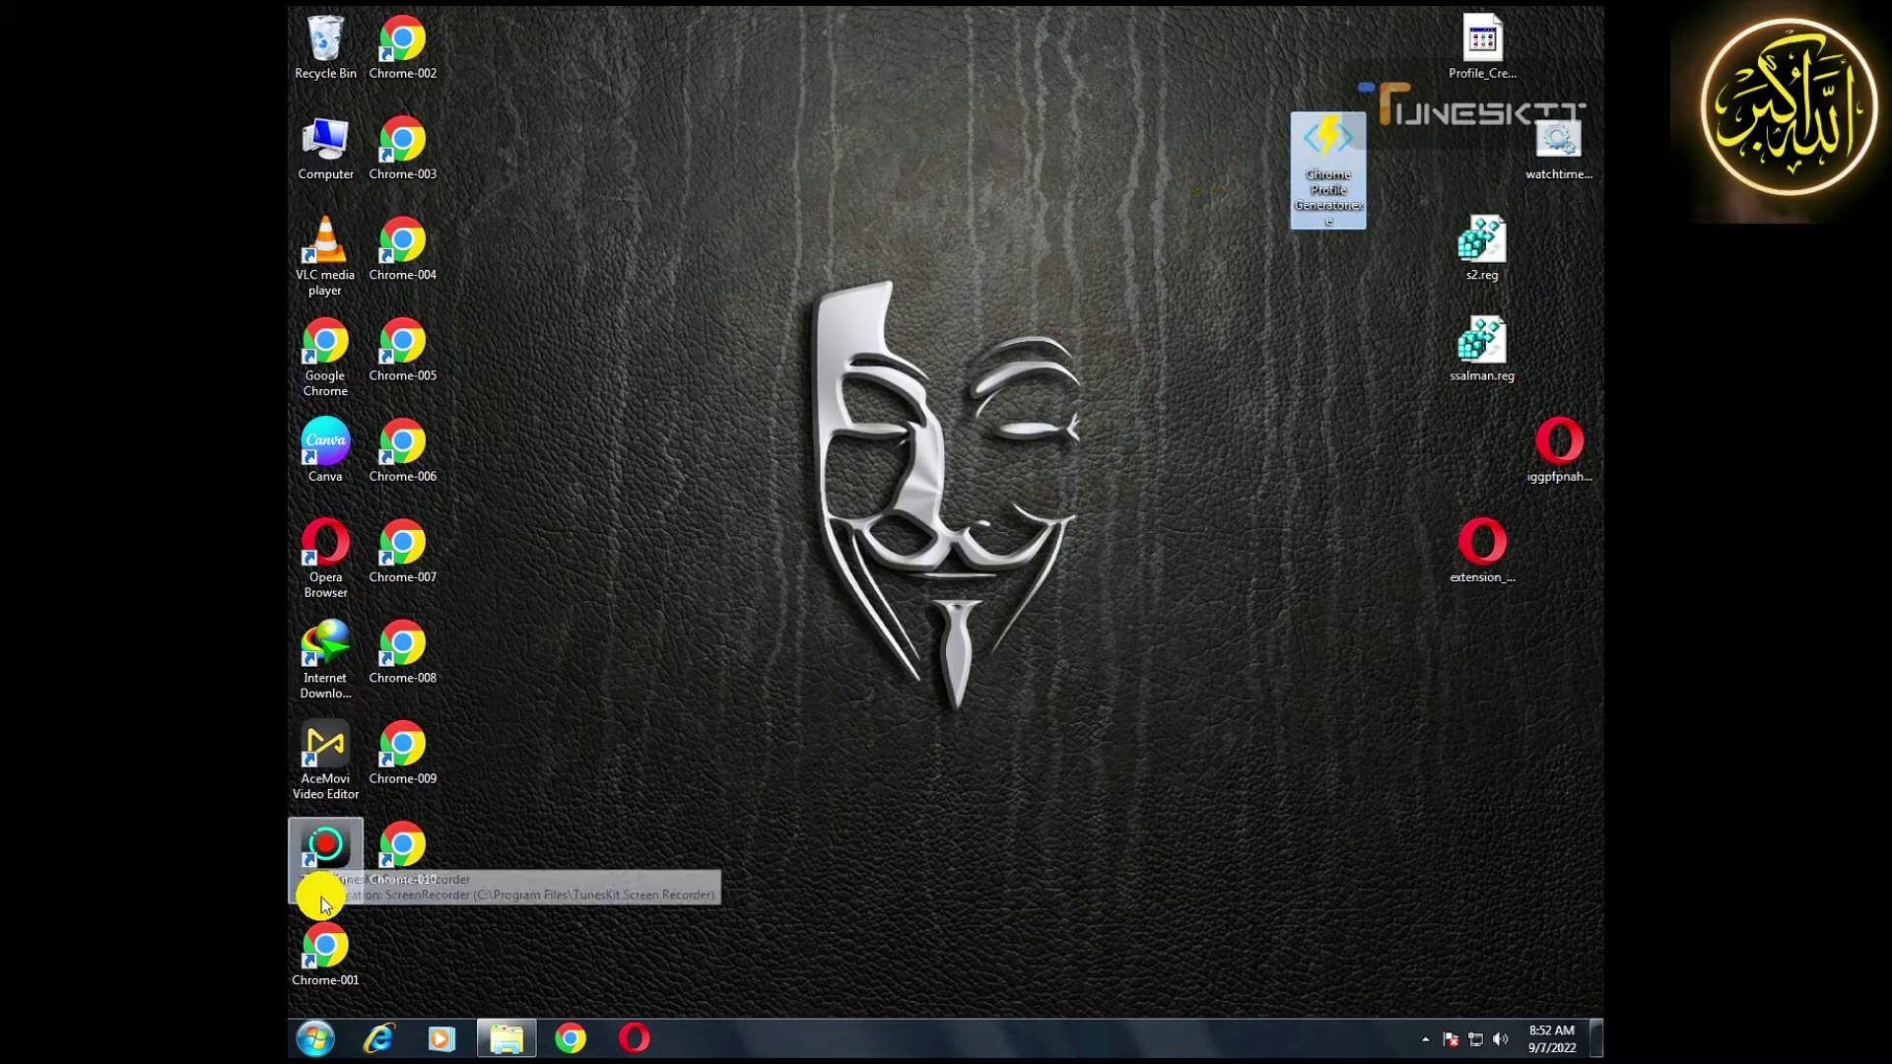
Open the Chrome-007 profile from its desktop shortcut.
right_click(352, 931)
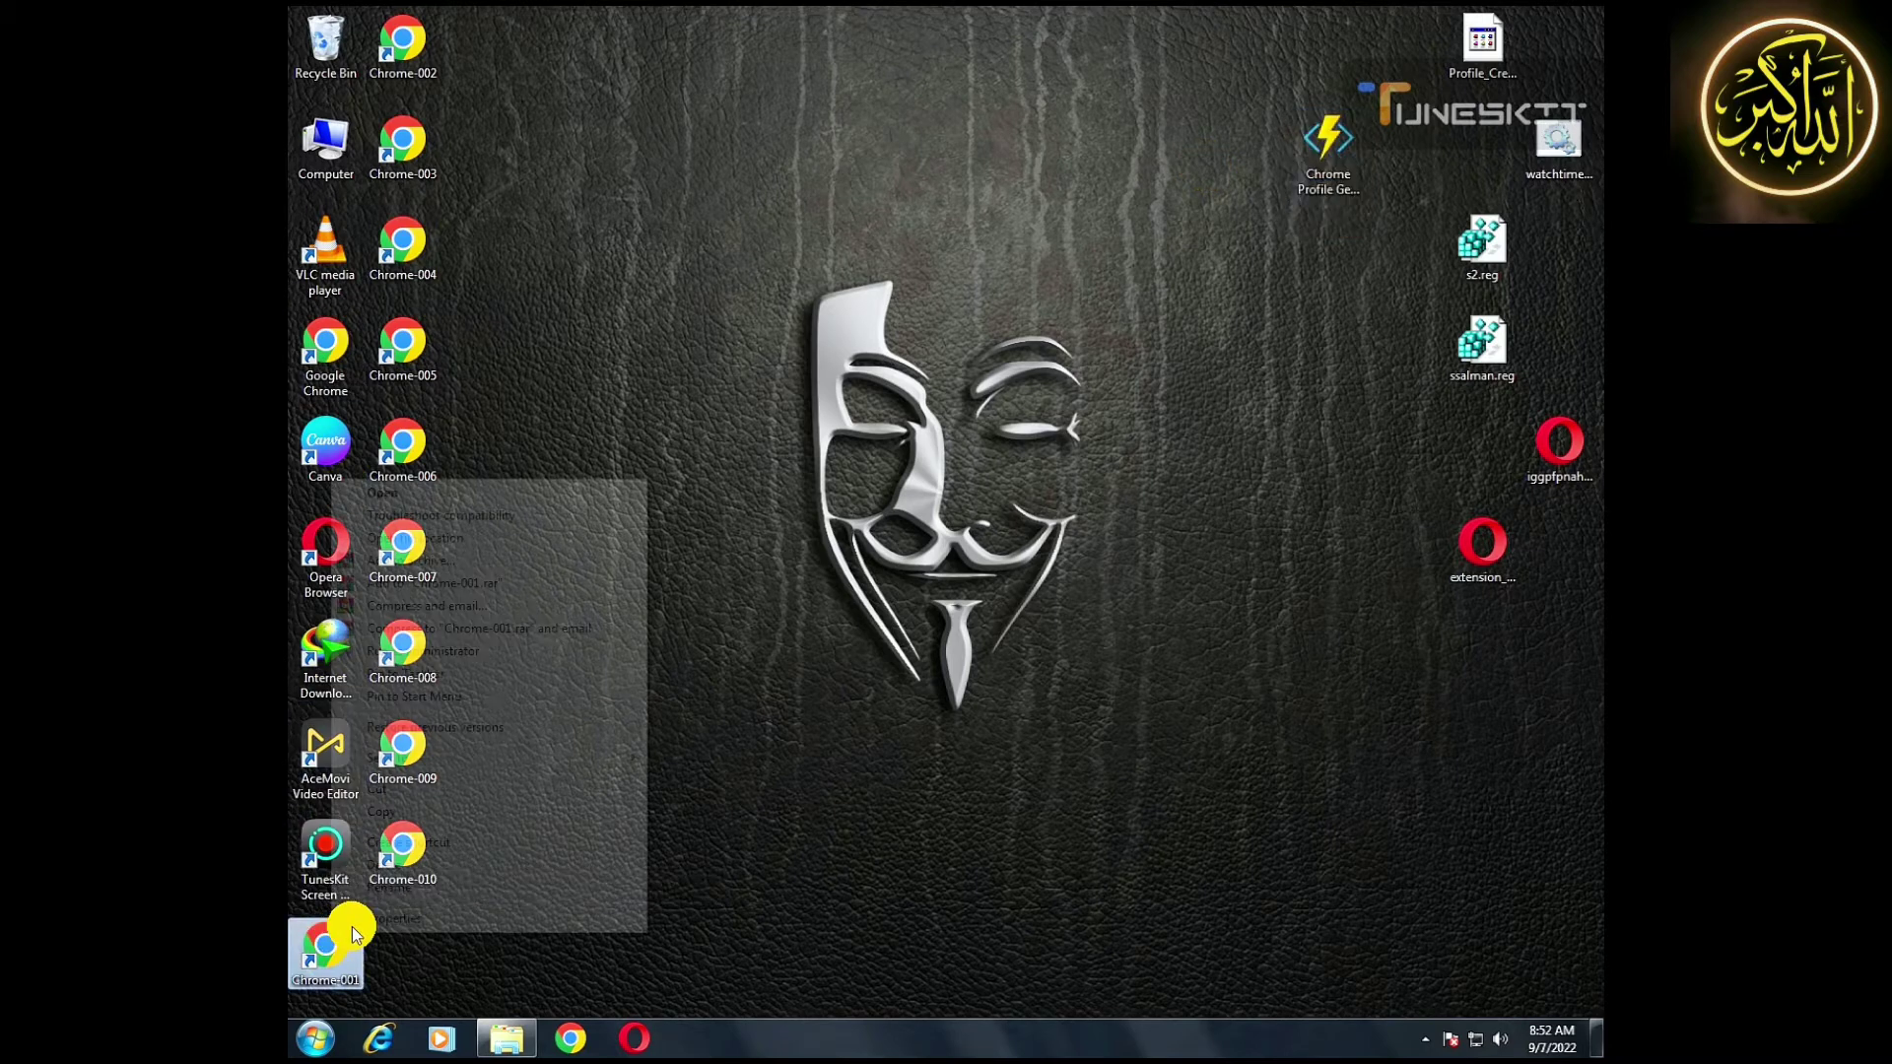
left_click(734, 432)
right_click(407, 569)
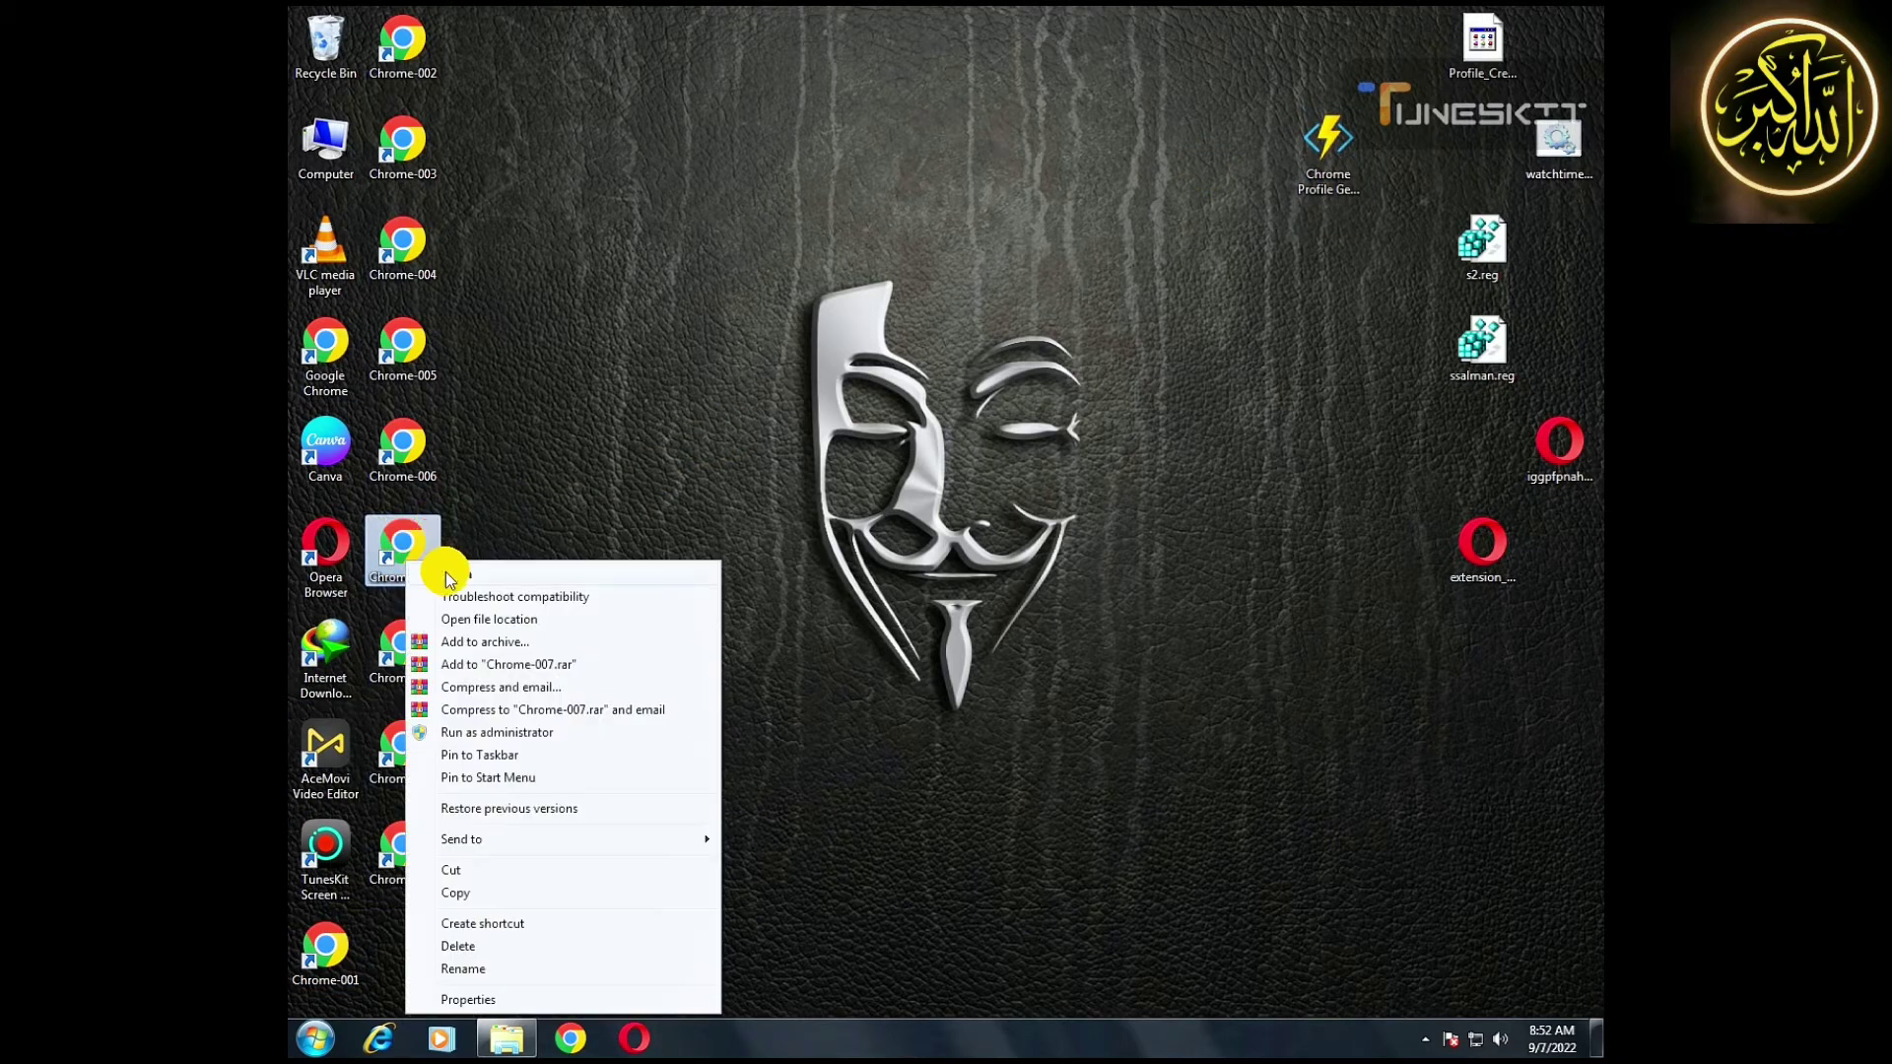
left_click(445, 572)
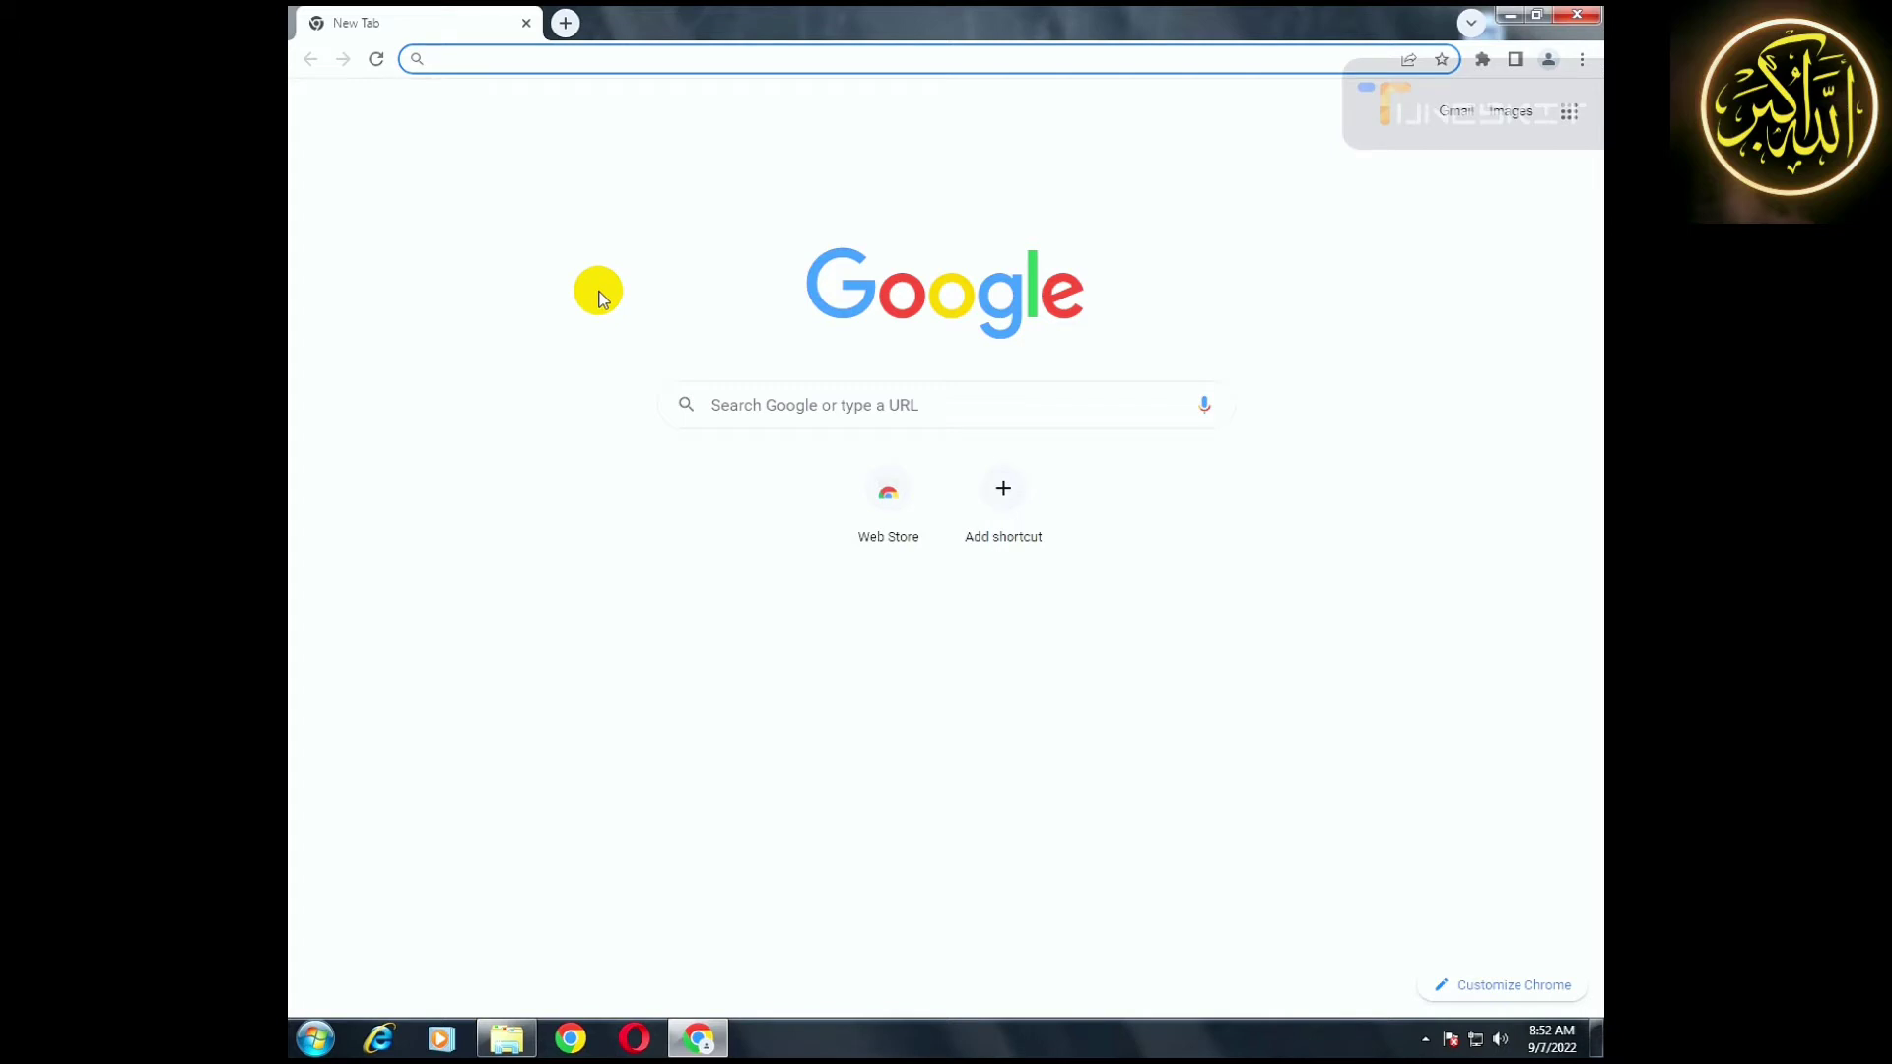
Search Google for "chrome web store" and open the Chrome Web Store result.
type("chrome")
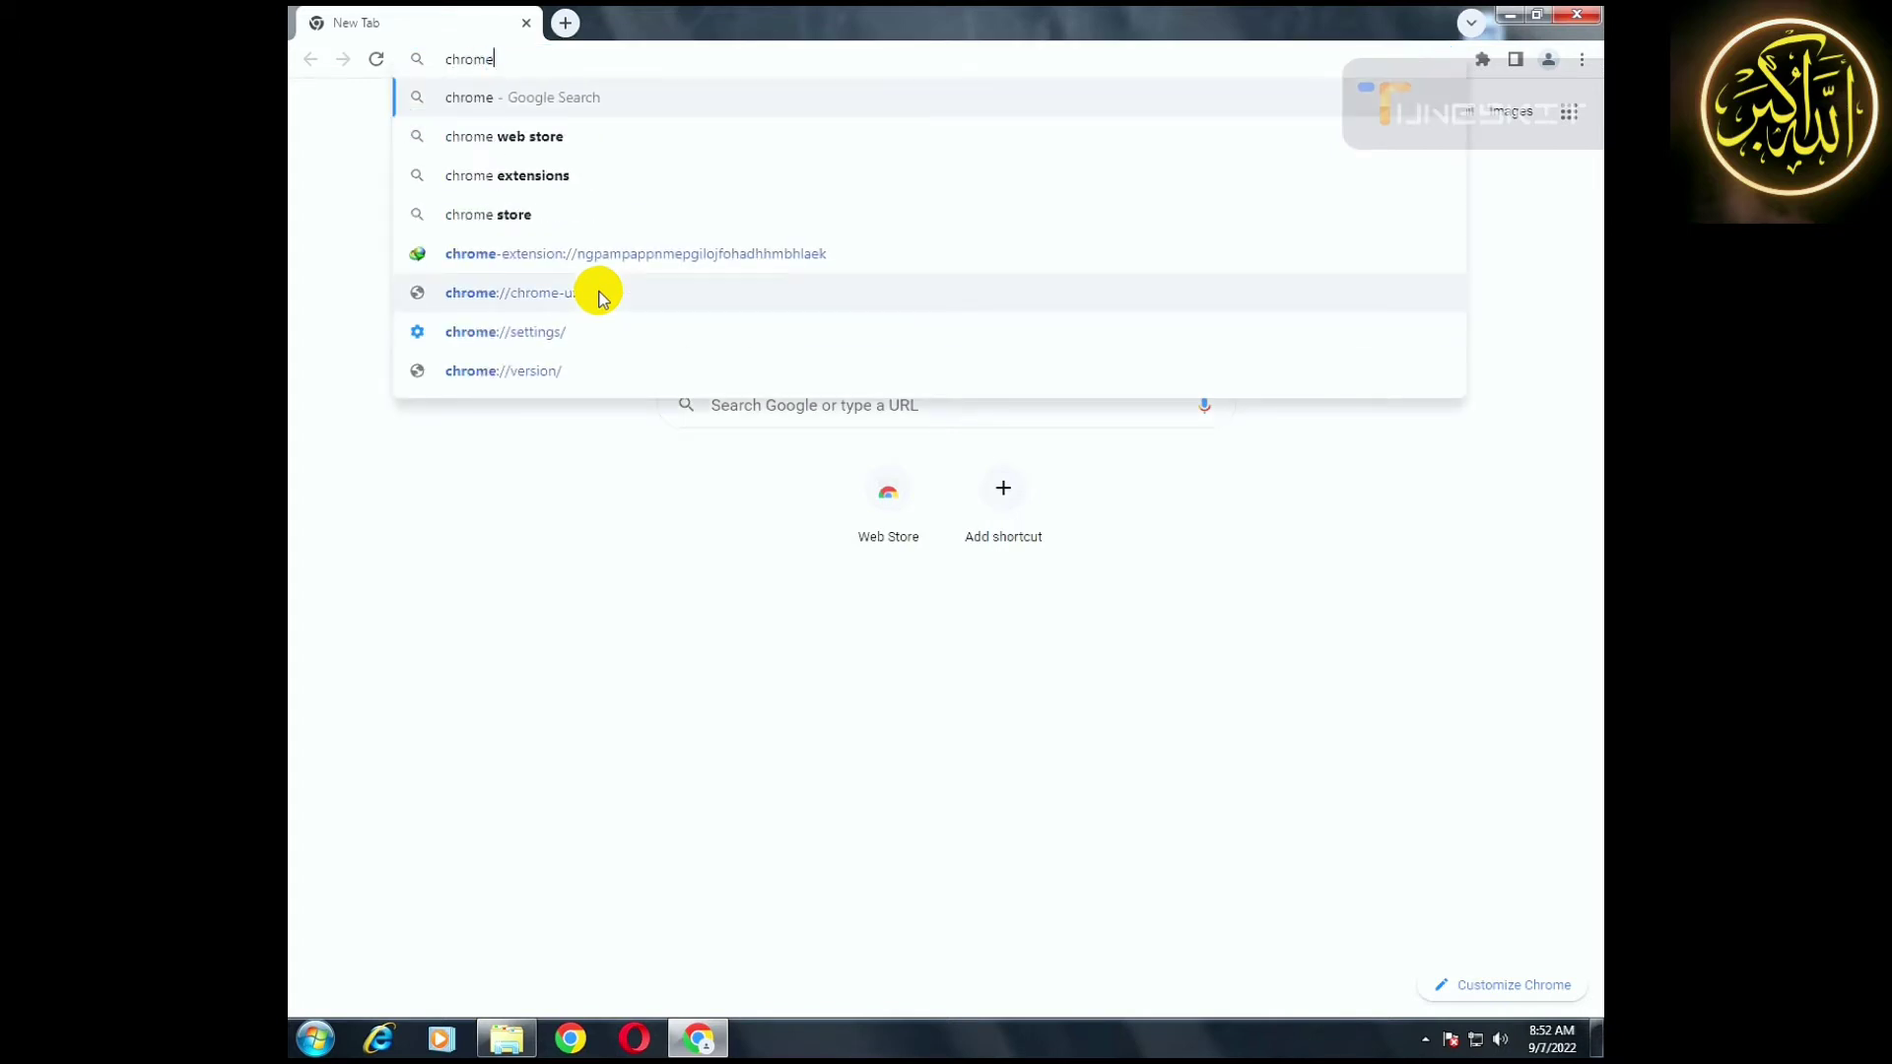
left_click(547, 136)
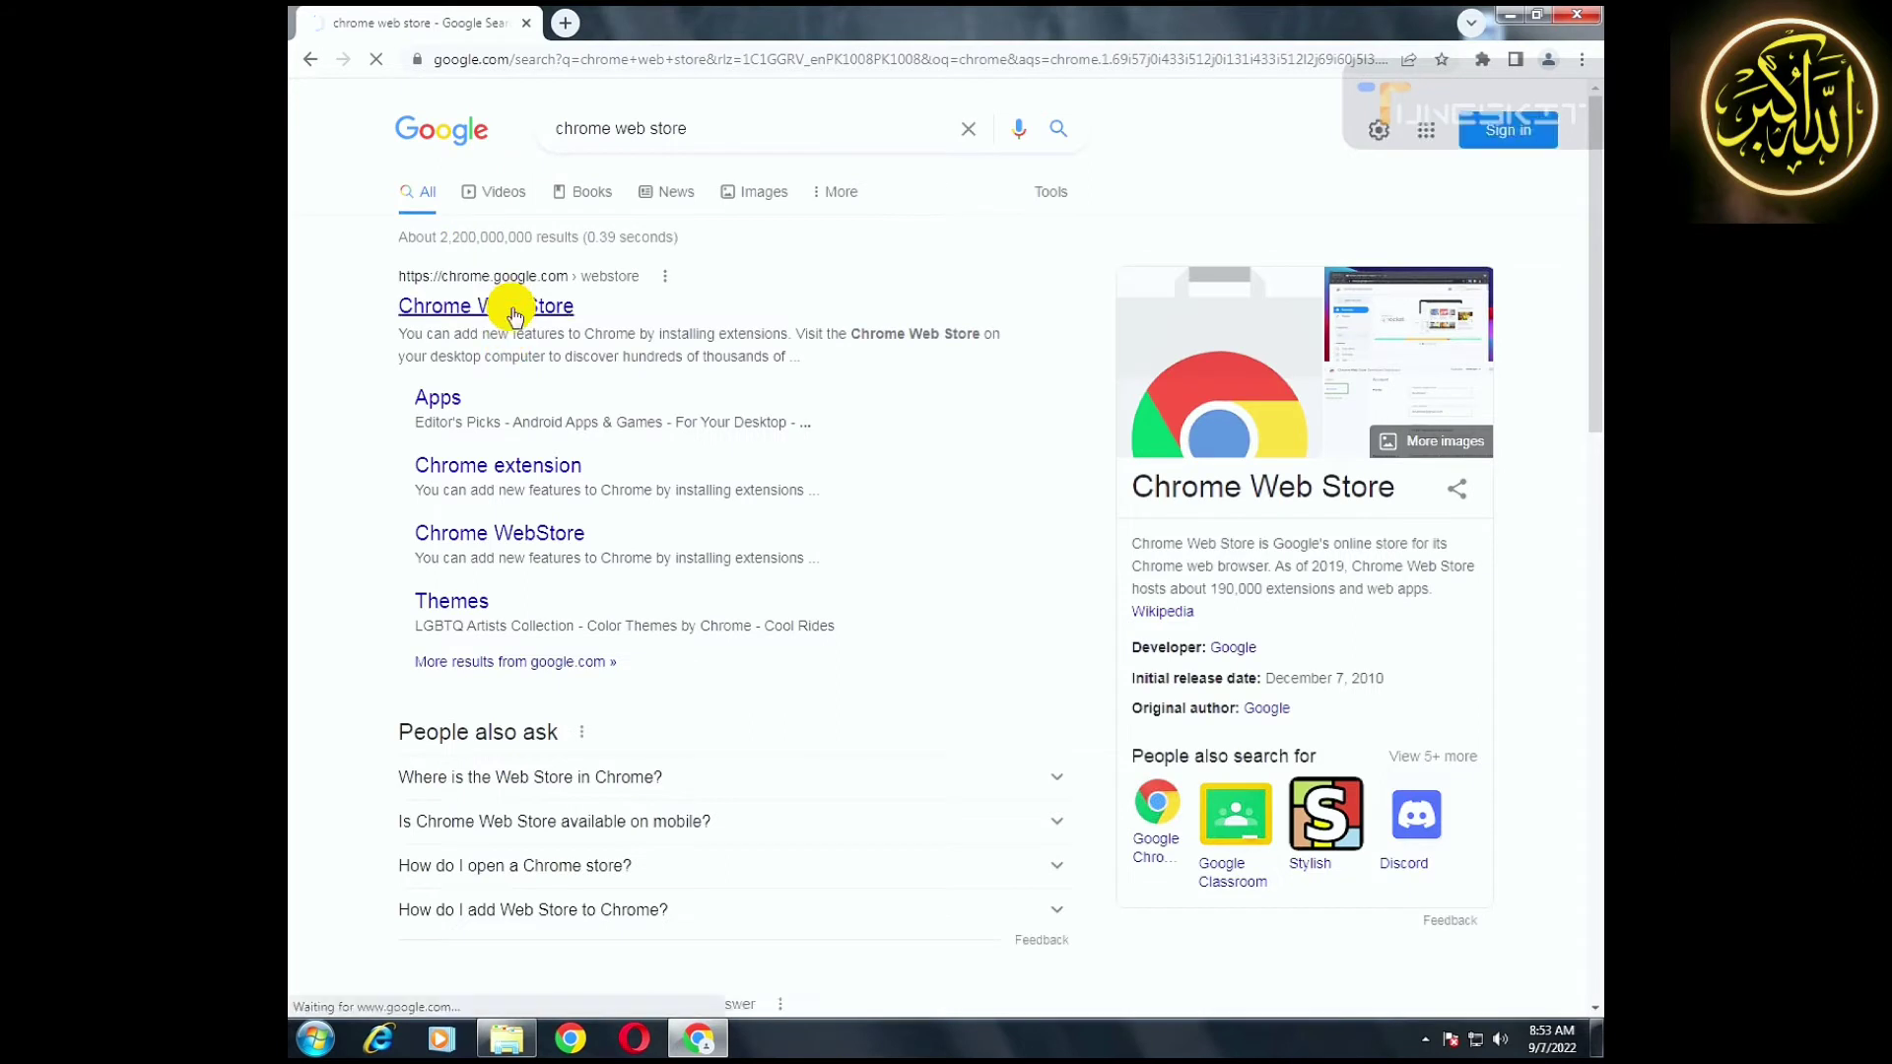
left_click(513, 308)
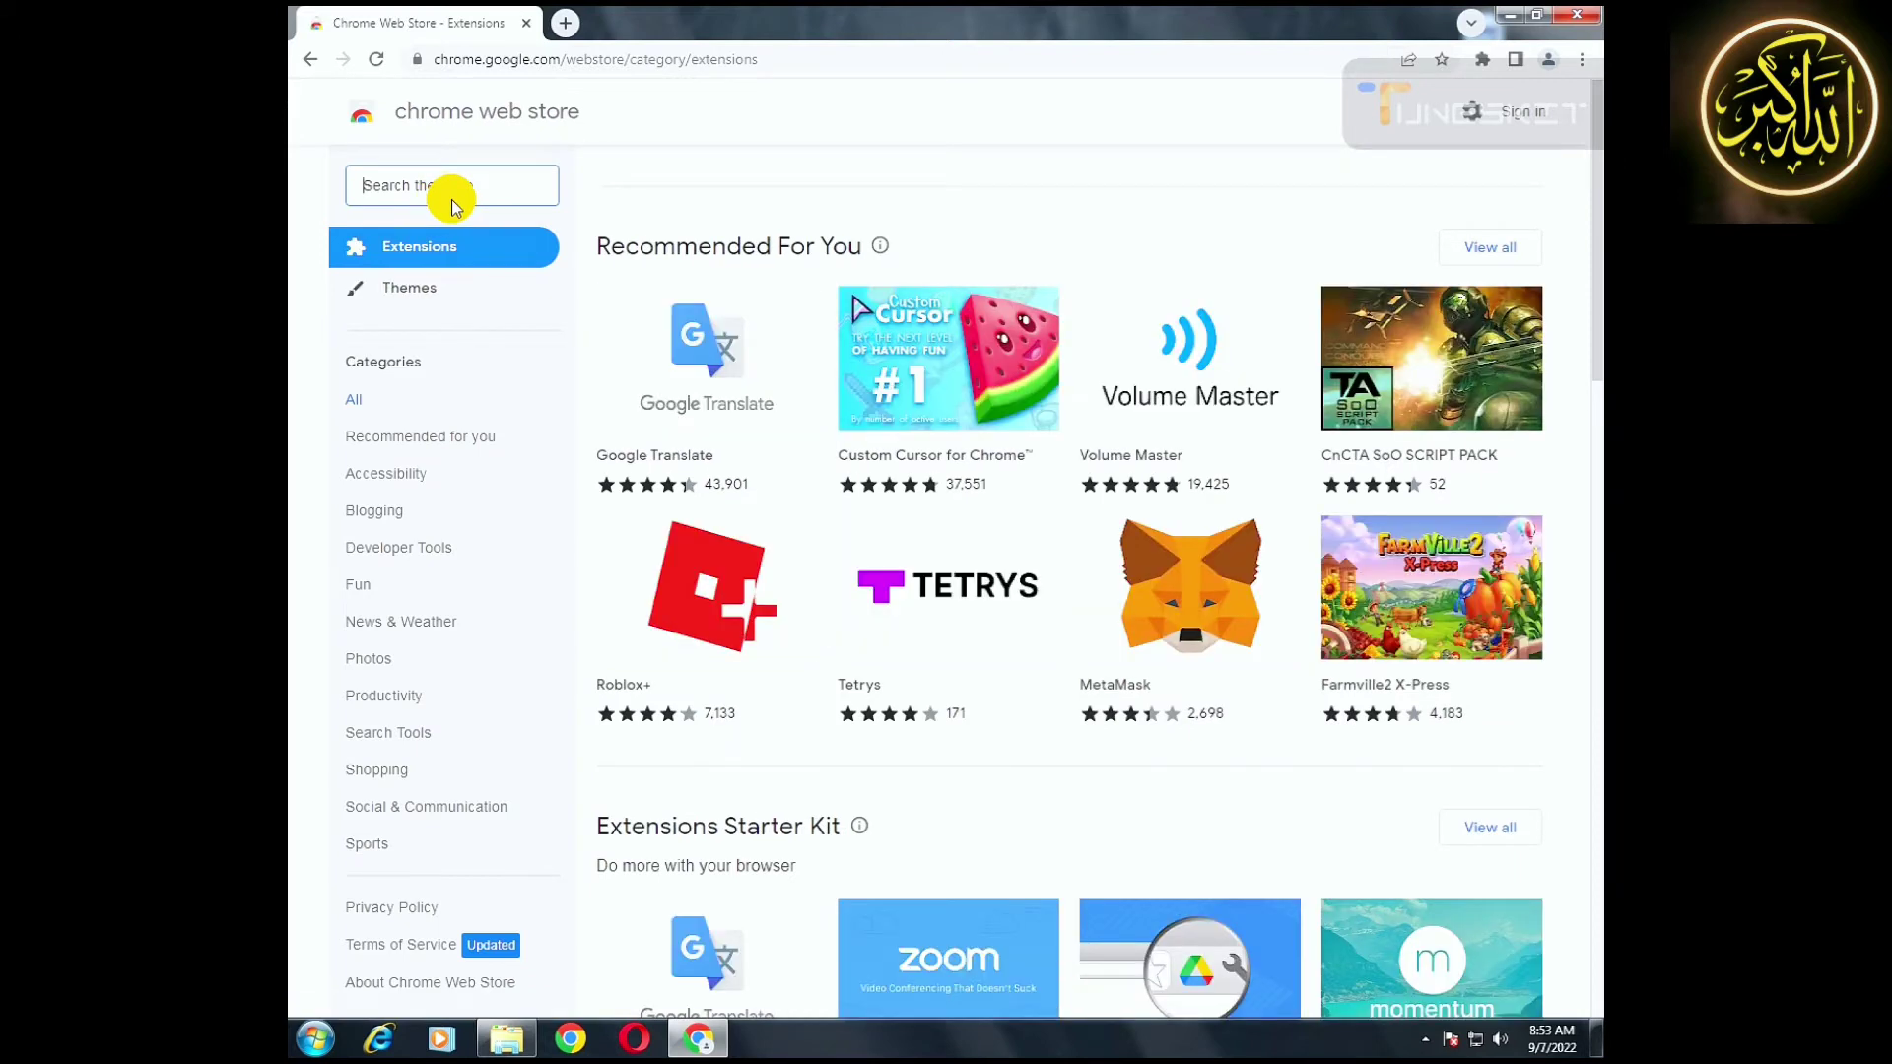
Search the store for "zenmate free" and add the Free VPN ZenMate-Best VPN for Chrome extension.
type("zenmate")
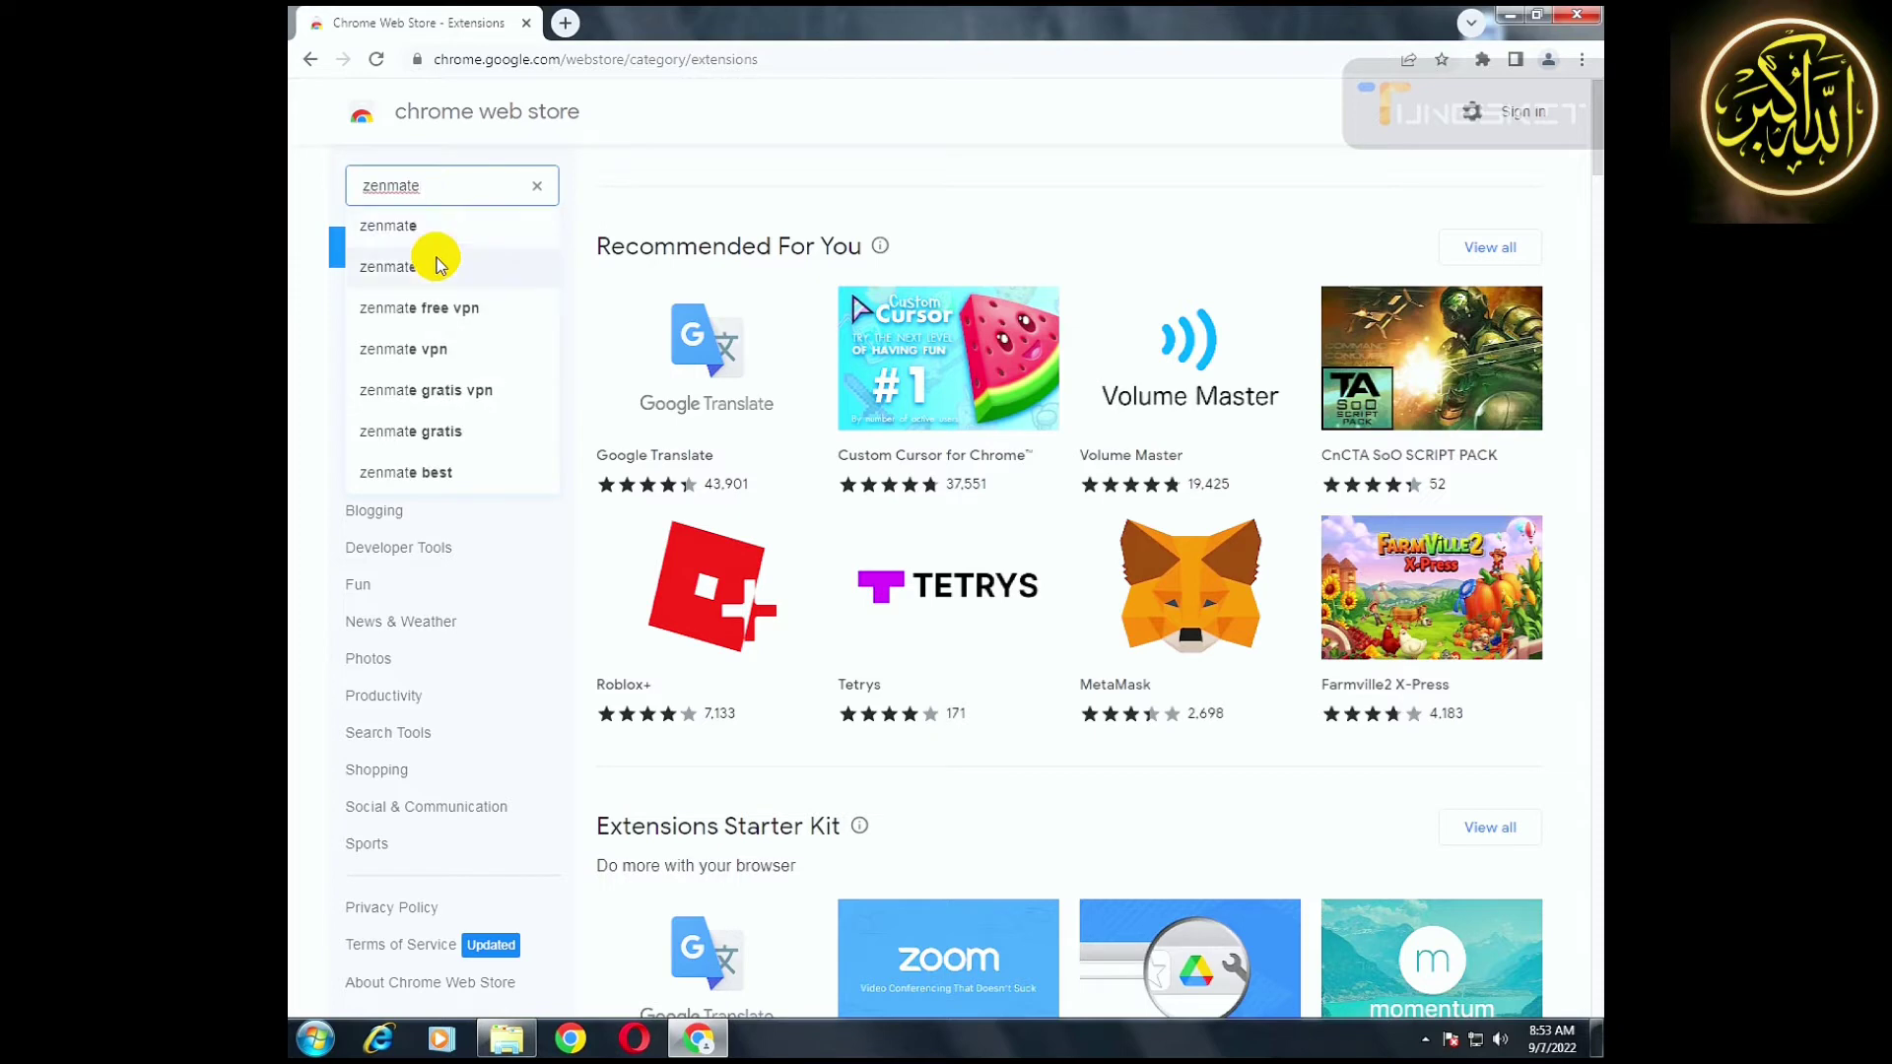
left_click(440, 266)
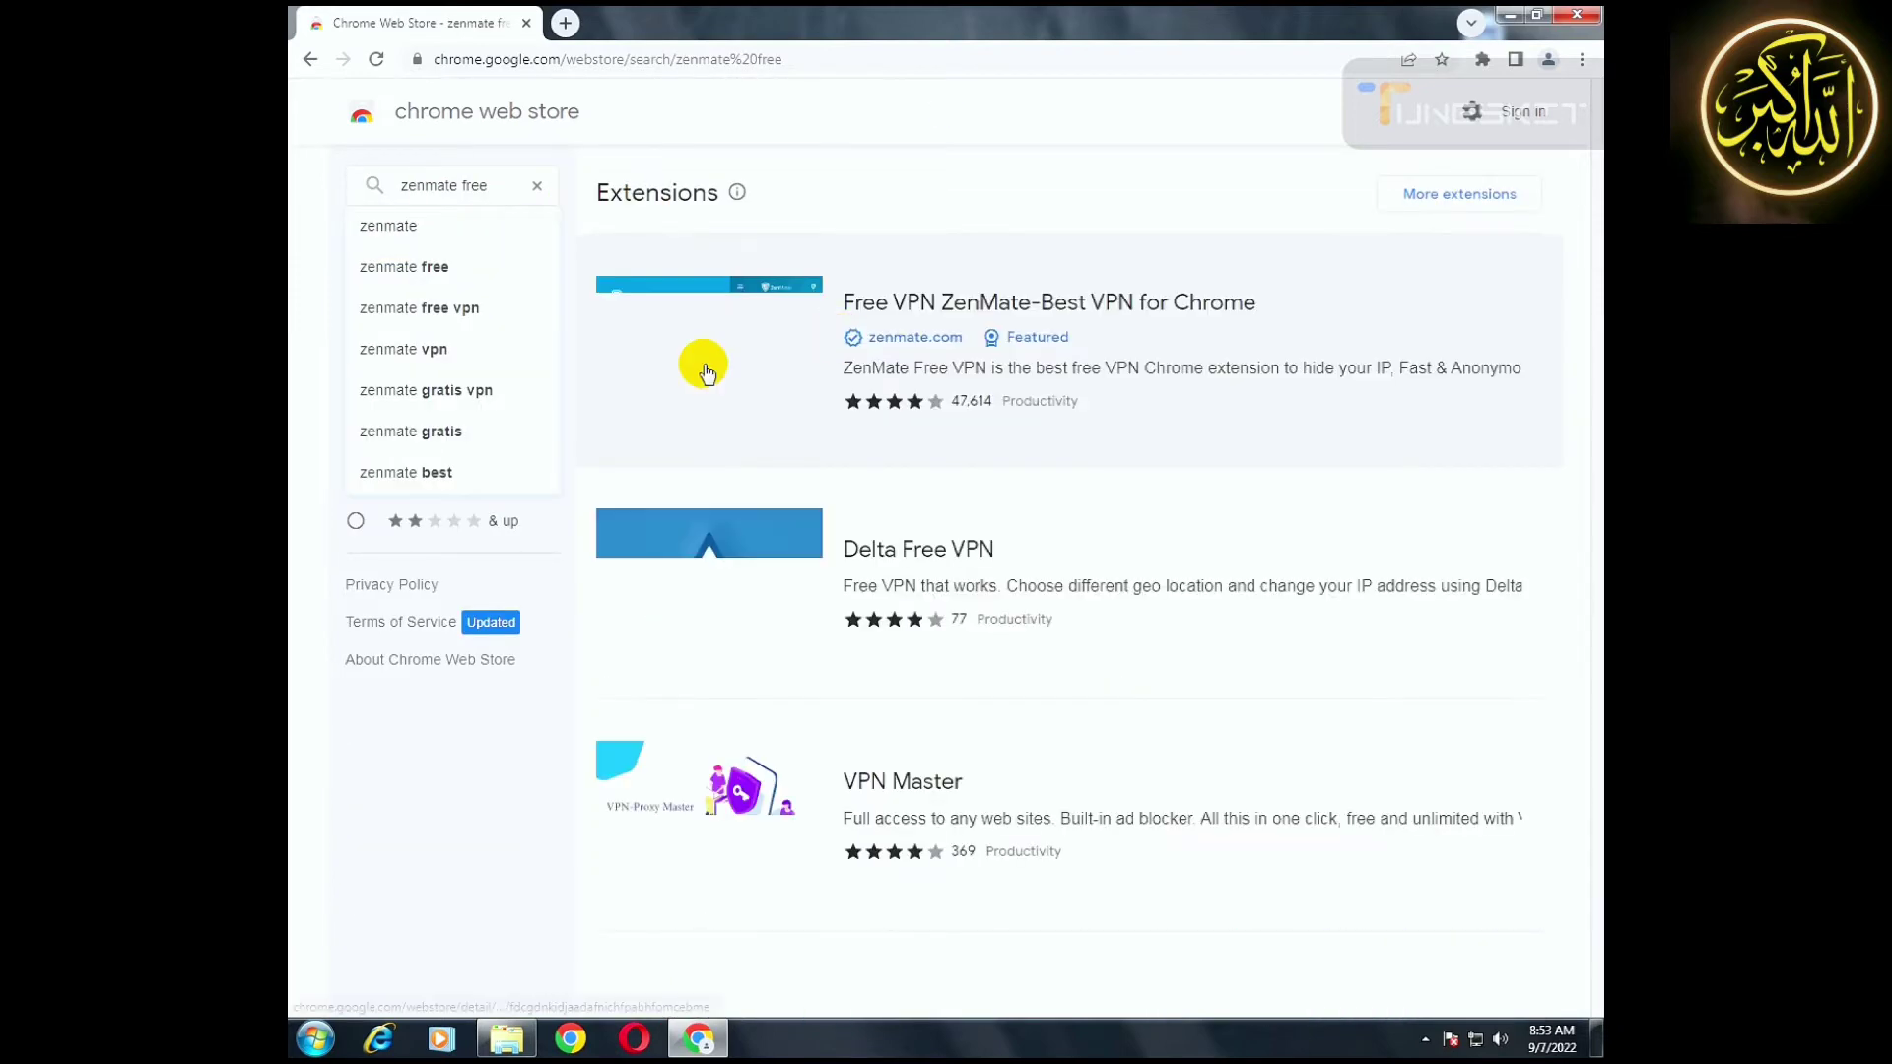
left_click(786, 347)
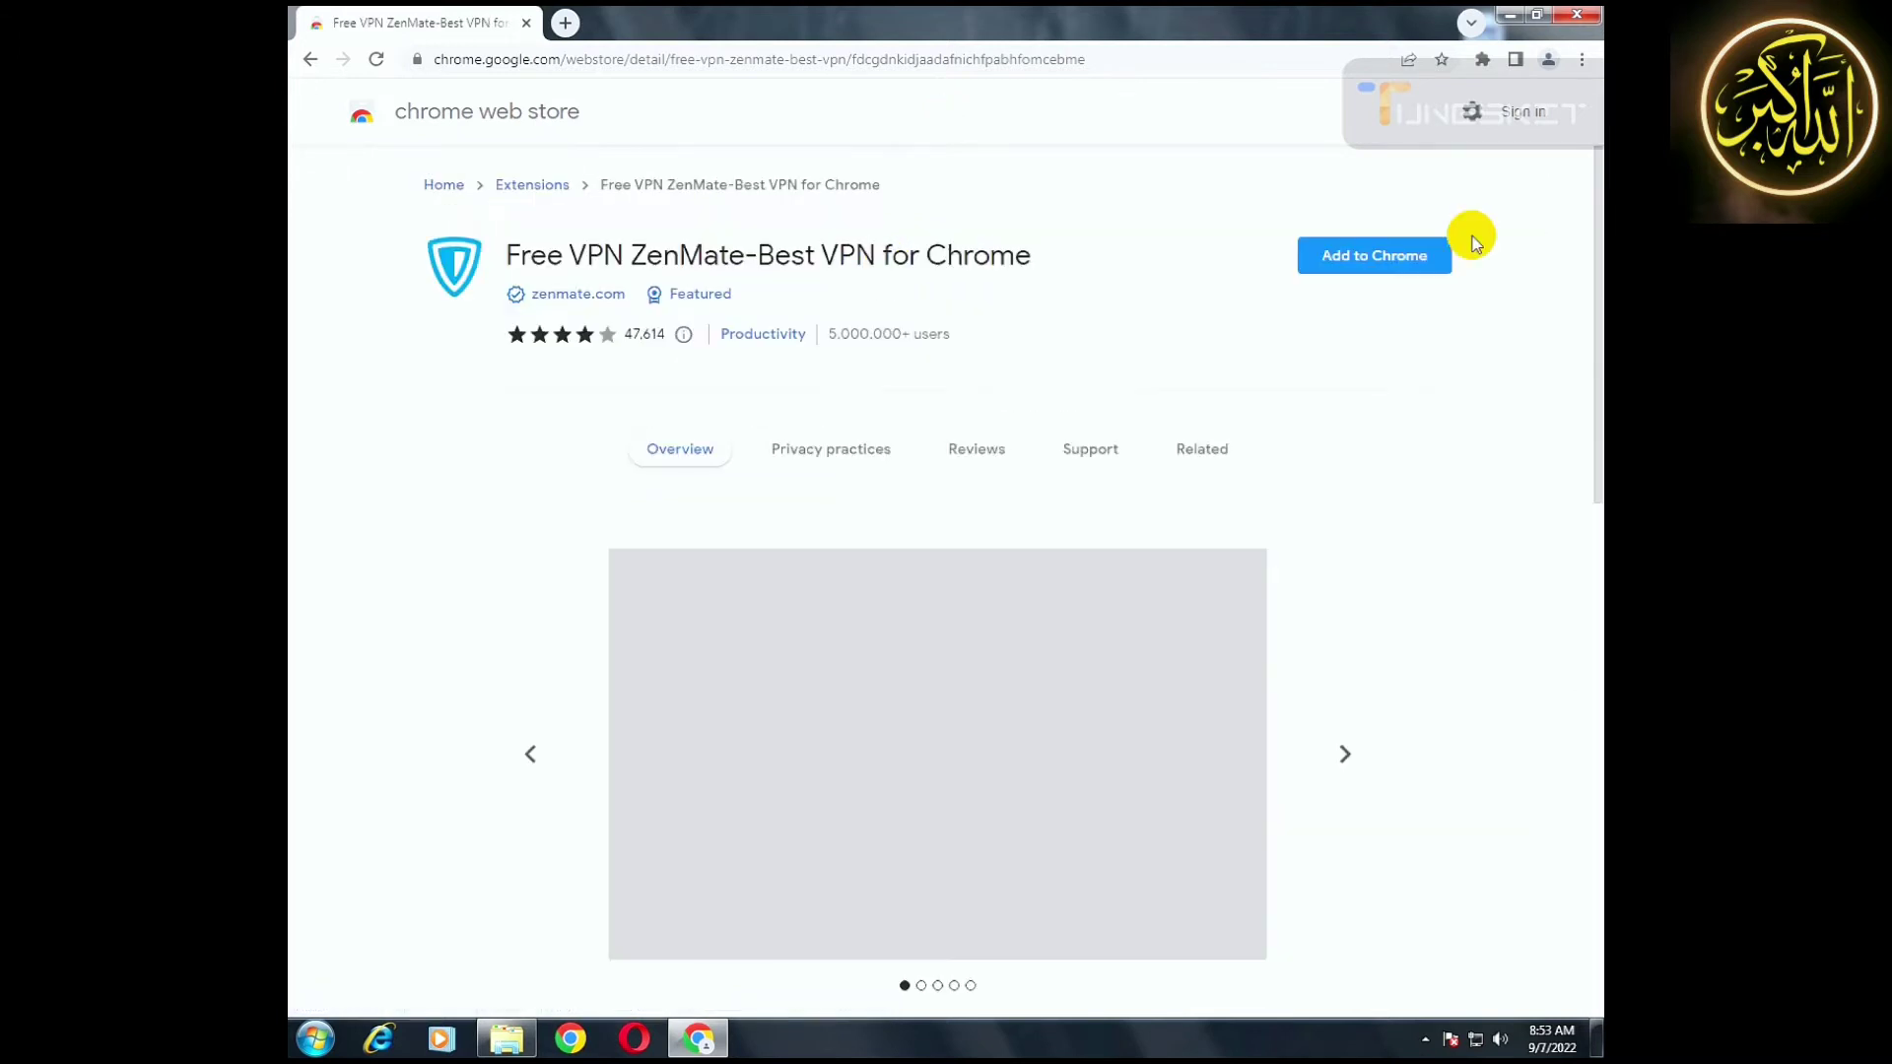
left_click(1402, 261)
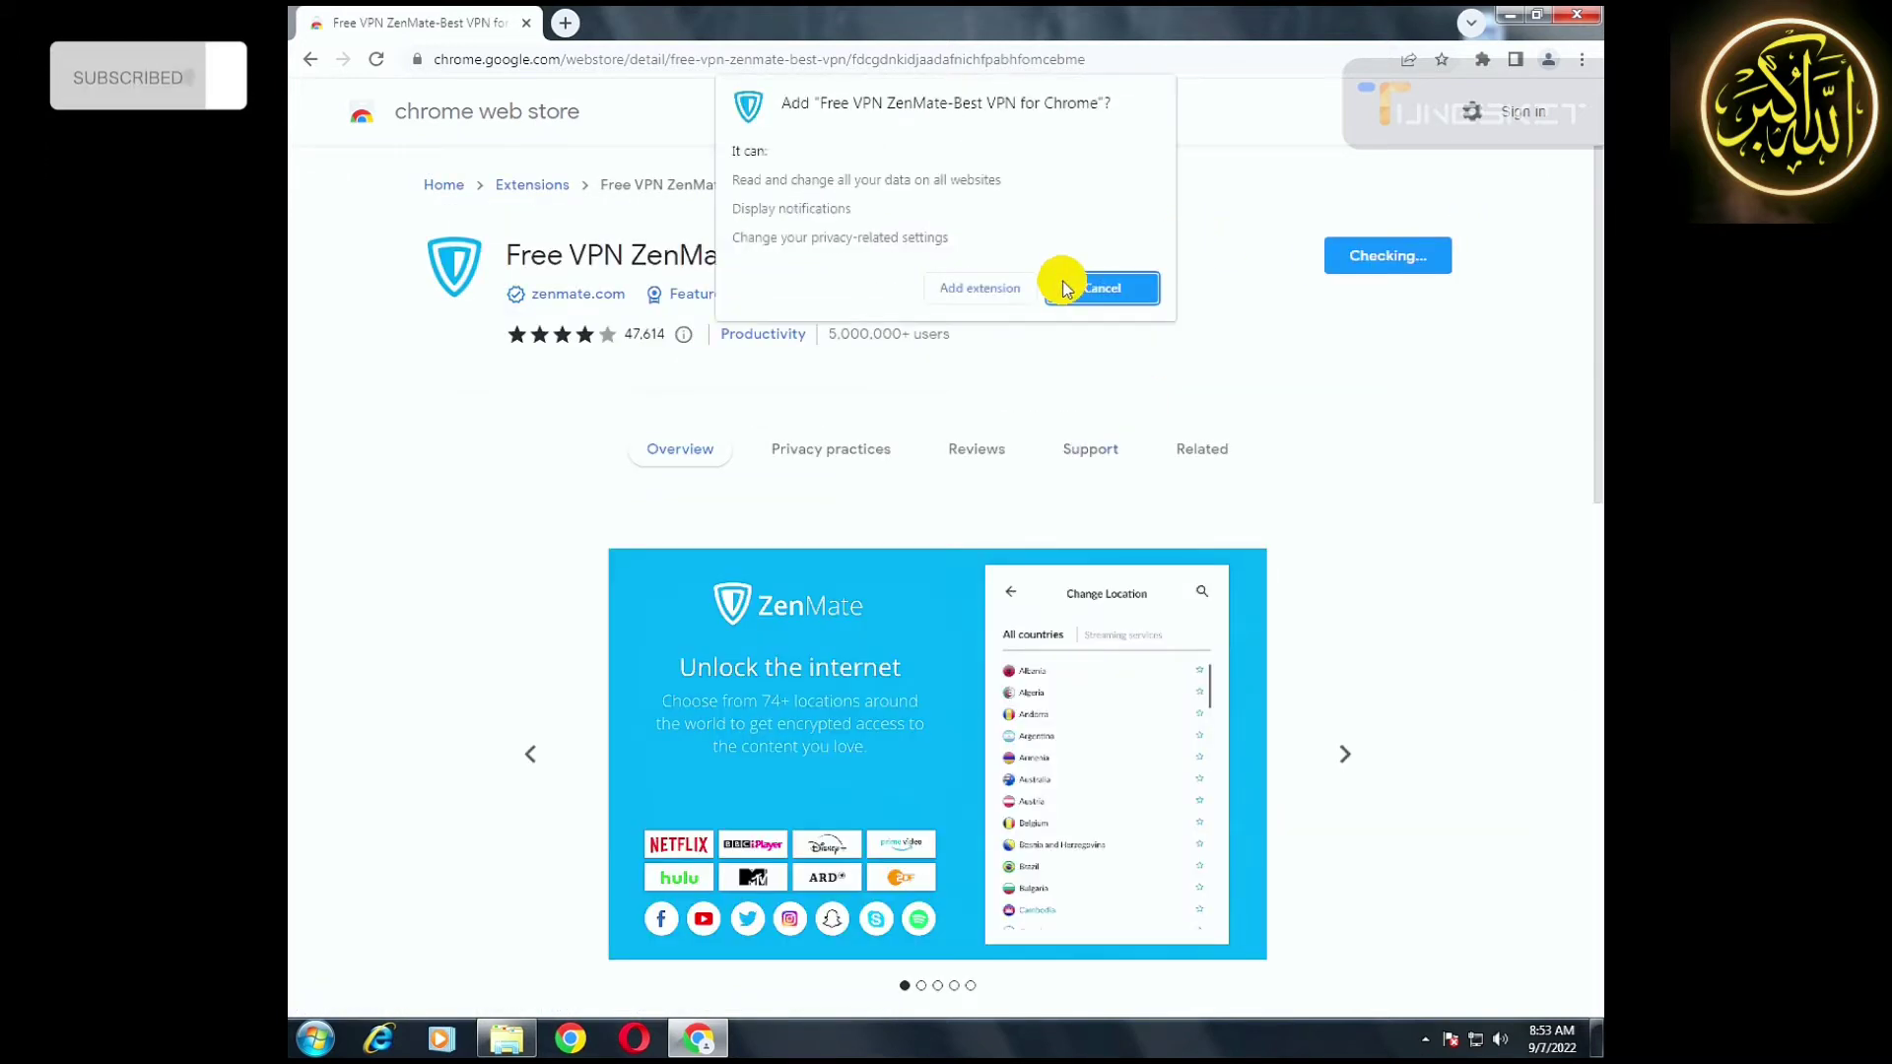
left_click(1009, 288)
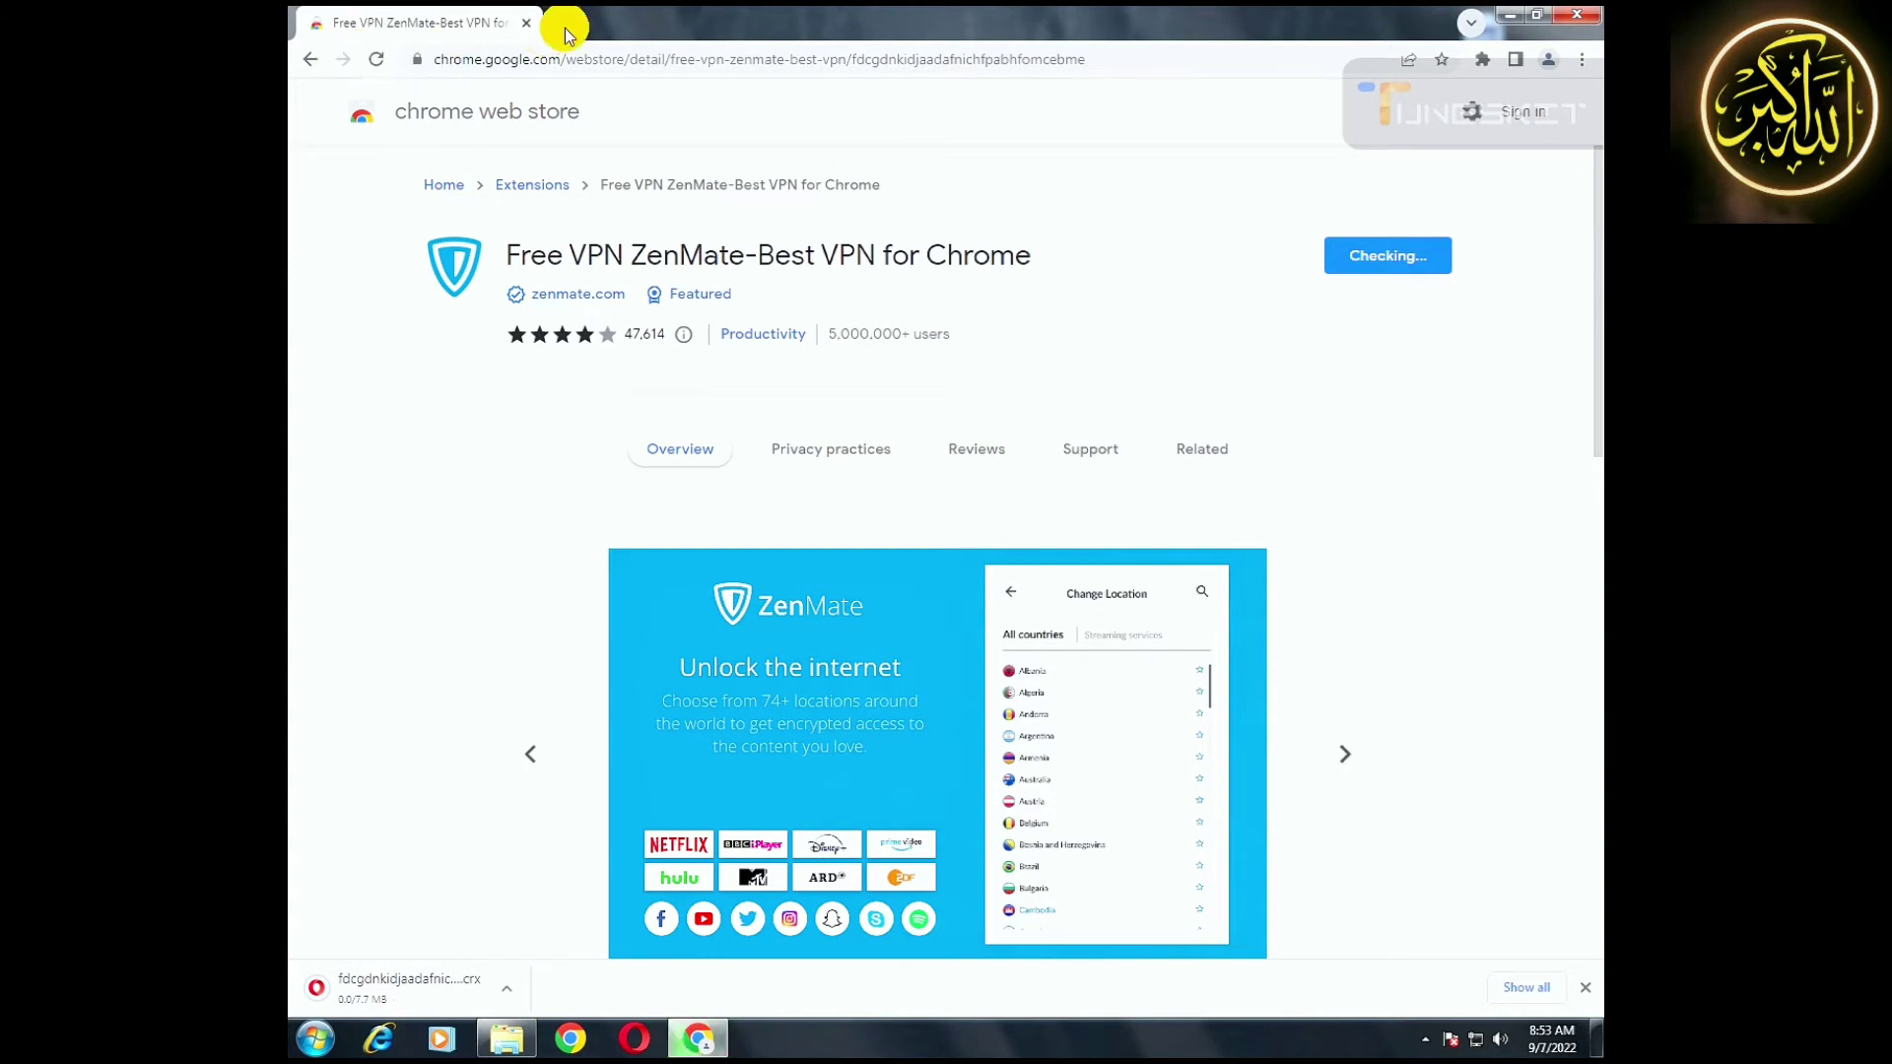
Return to the store's search results and search for "looper for youtube".
left_click(310, 59)
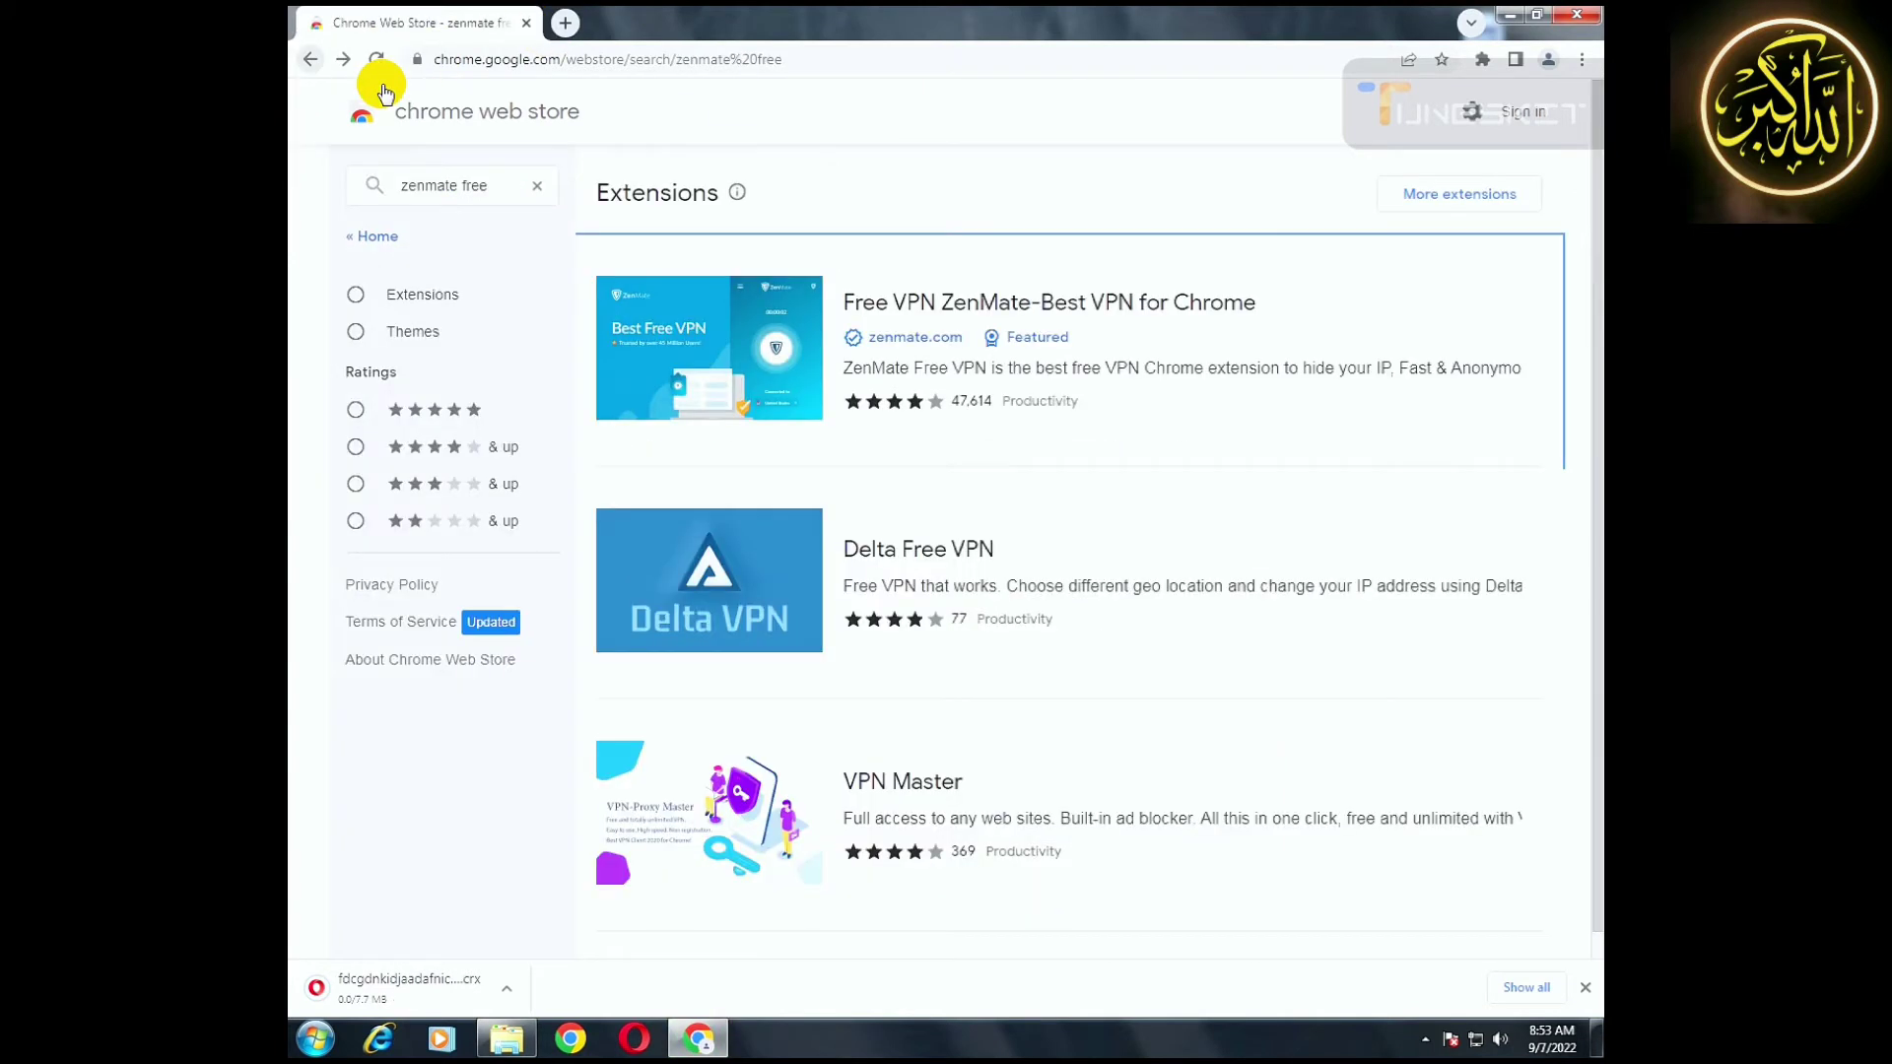
triple_click(324, 195)
key("BackSpace")
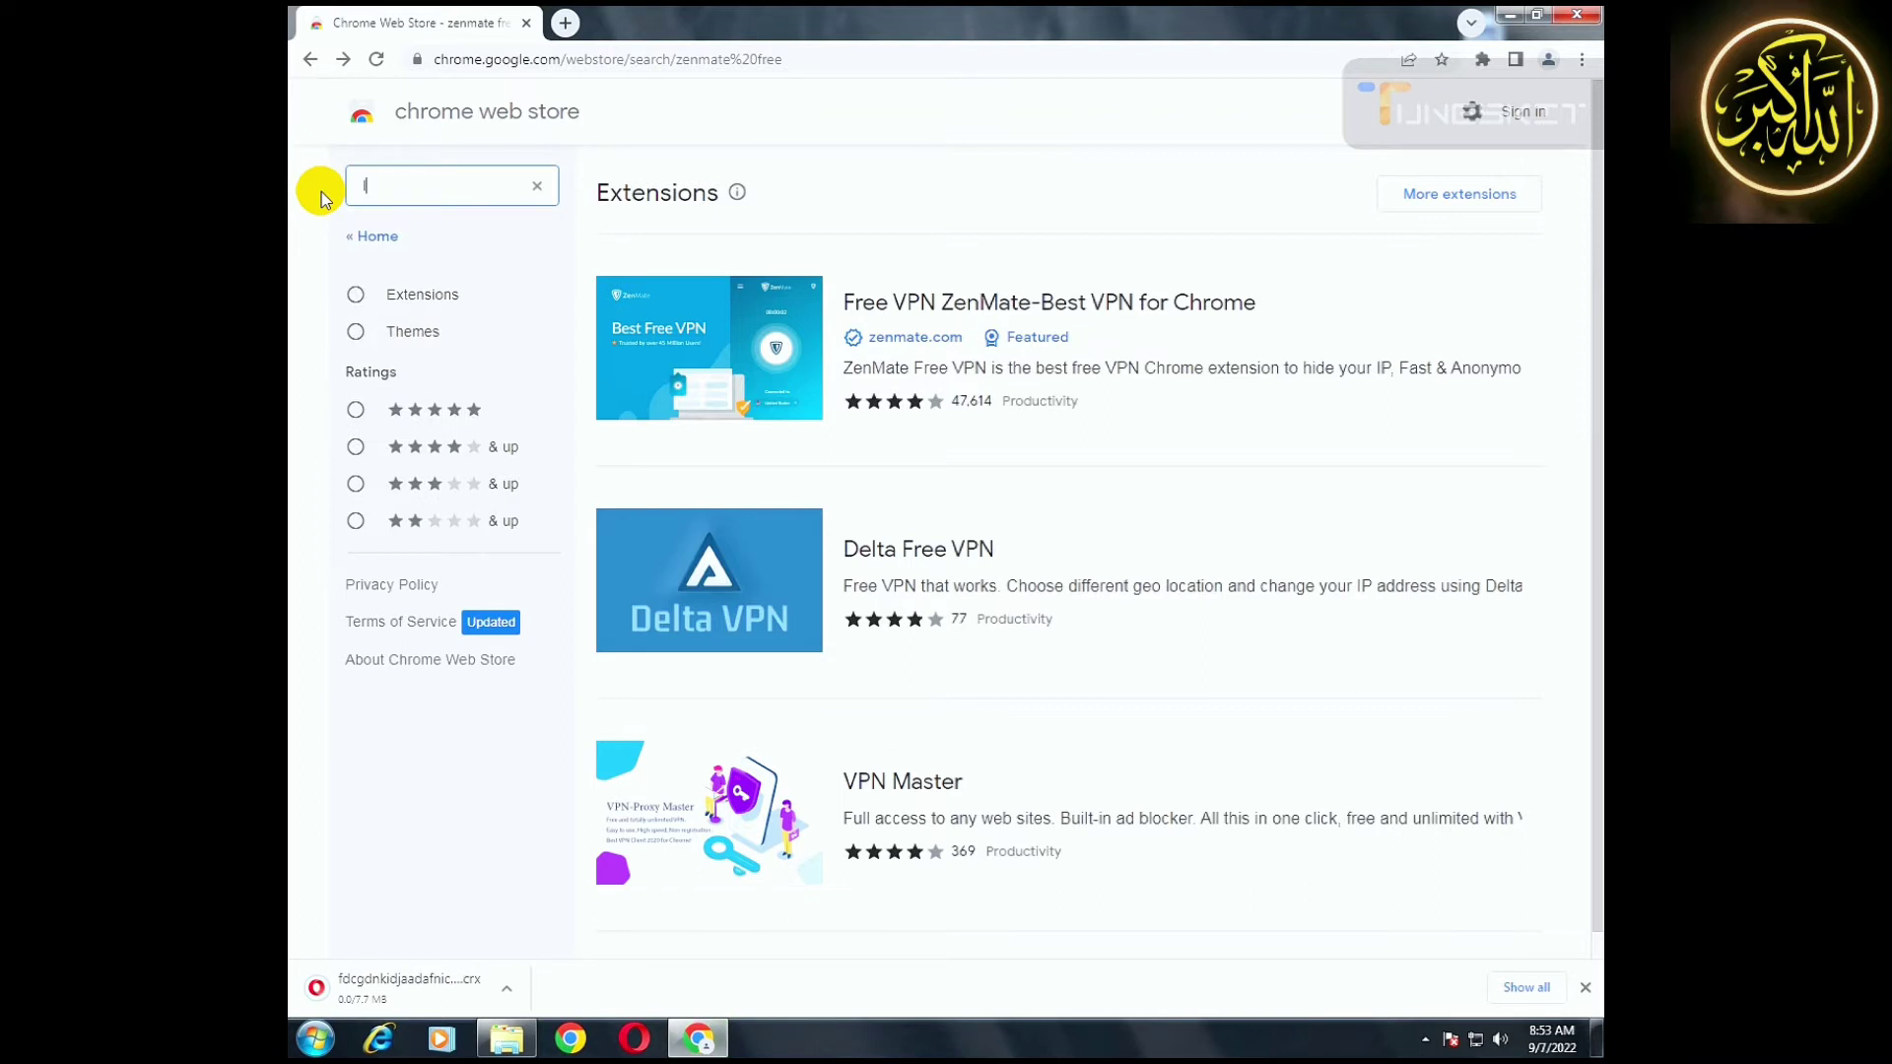
type("loo")
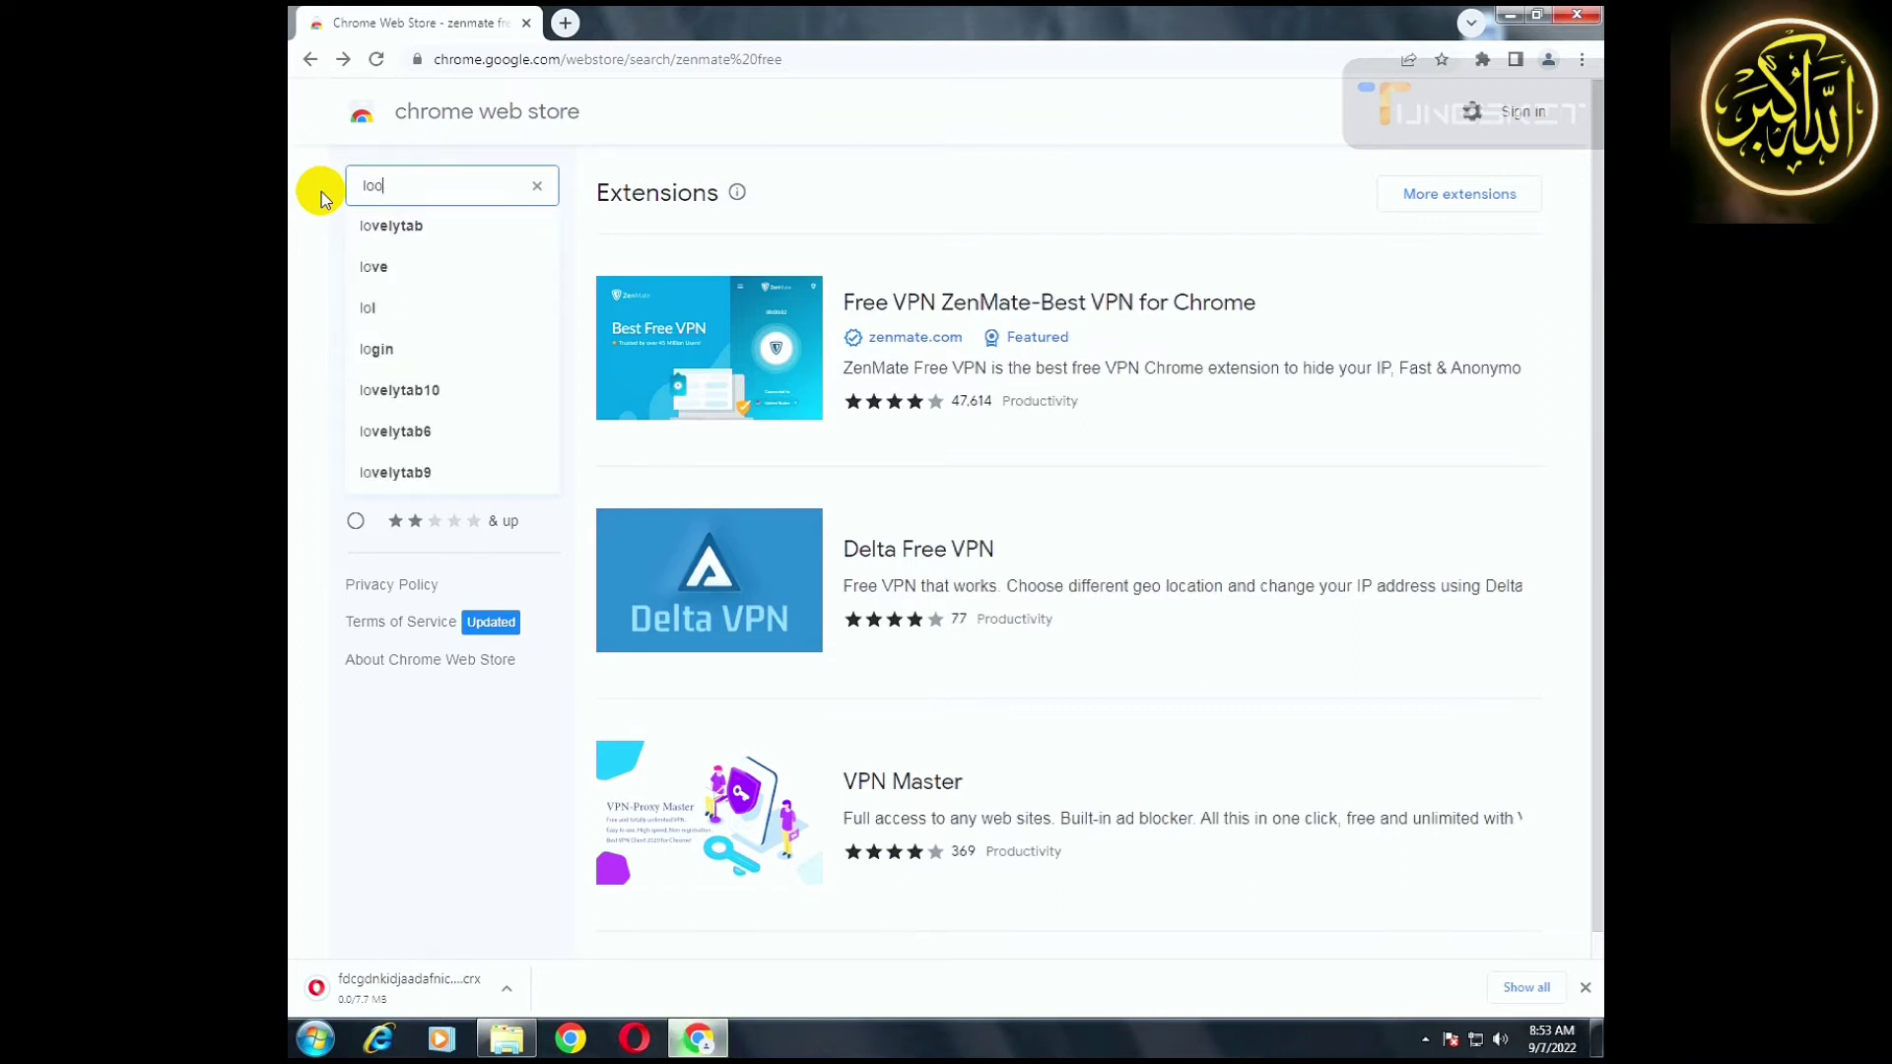
type("per for y")
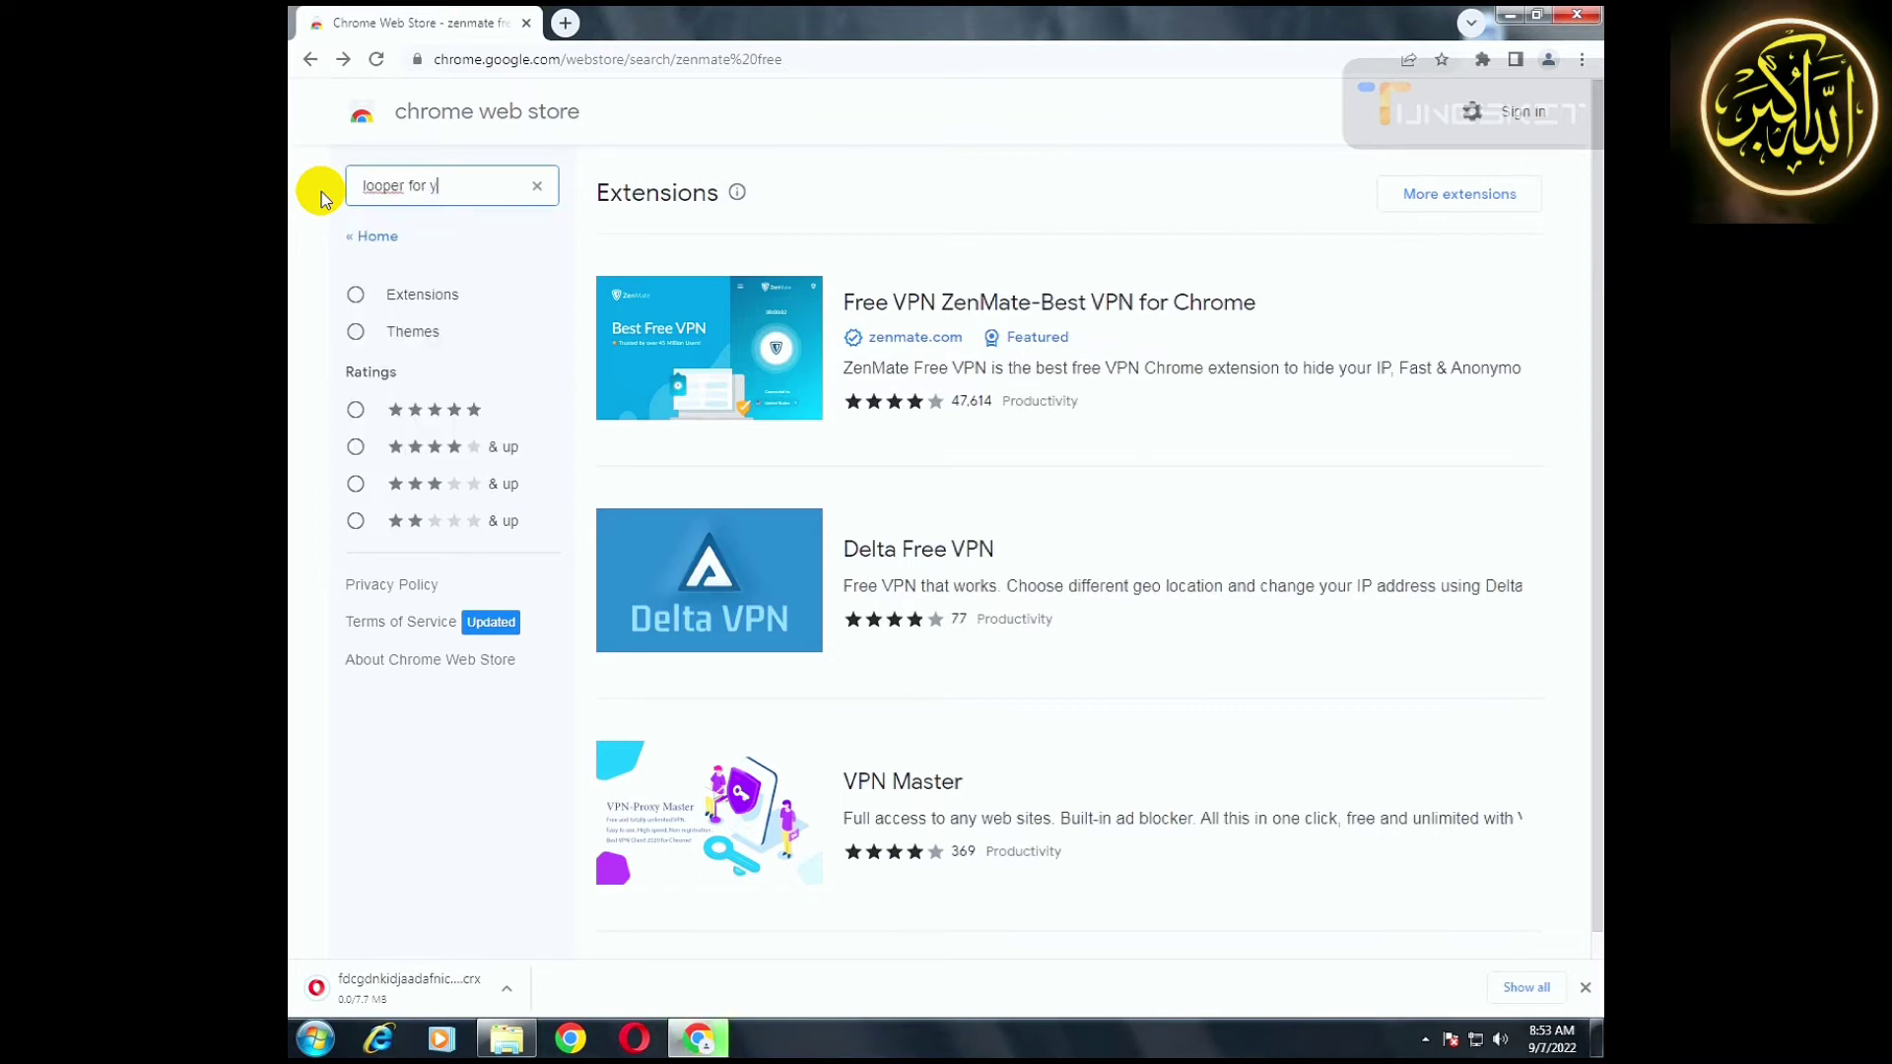
type("outube")
key("Return")
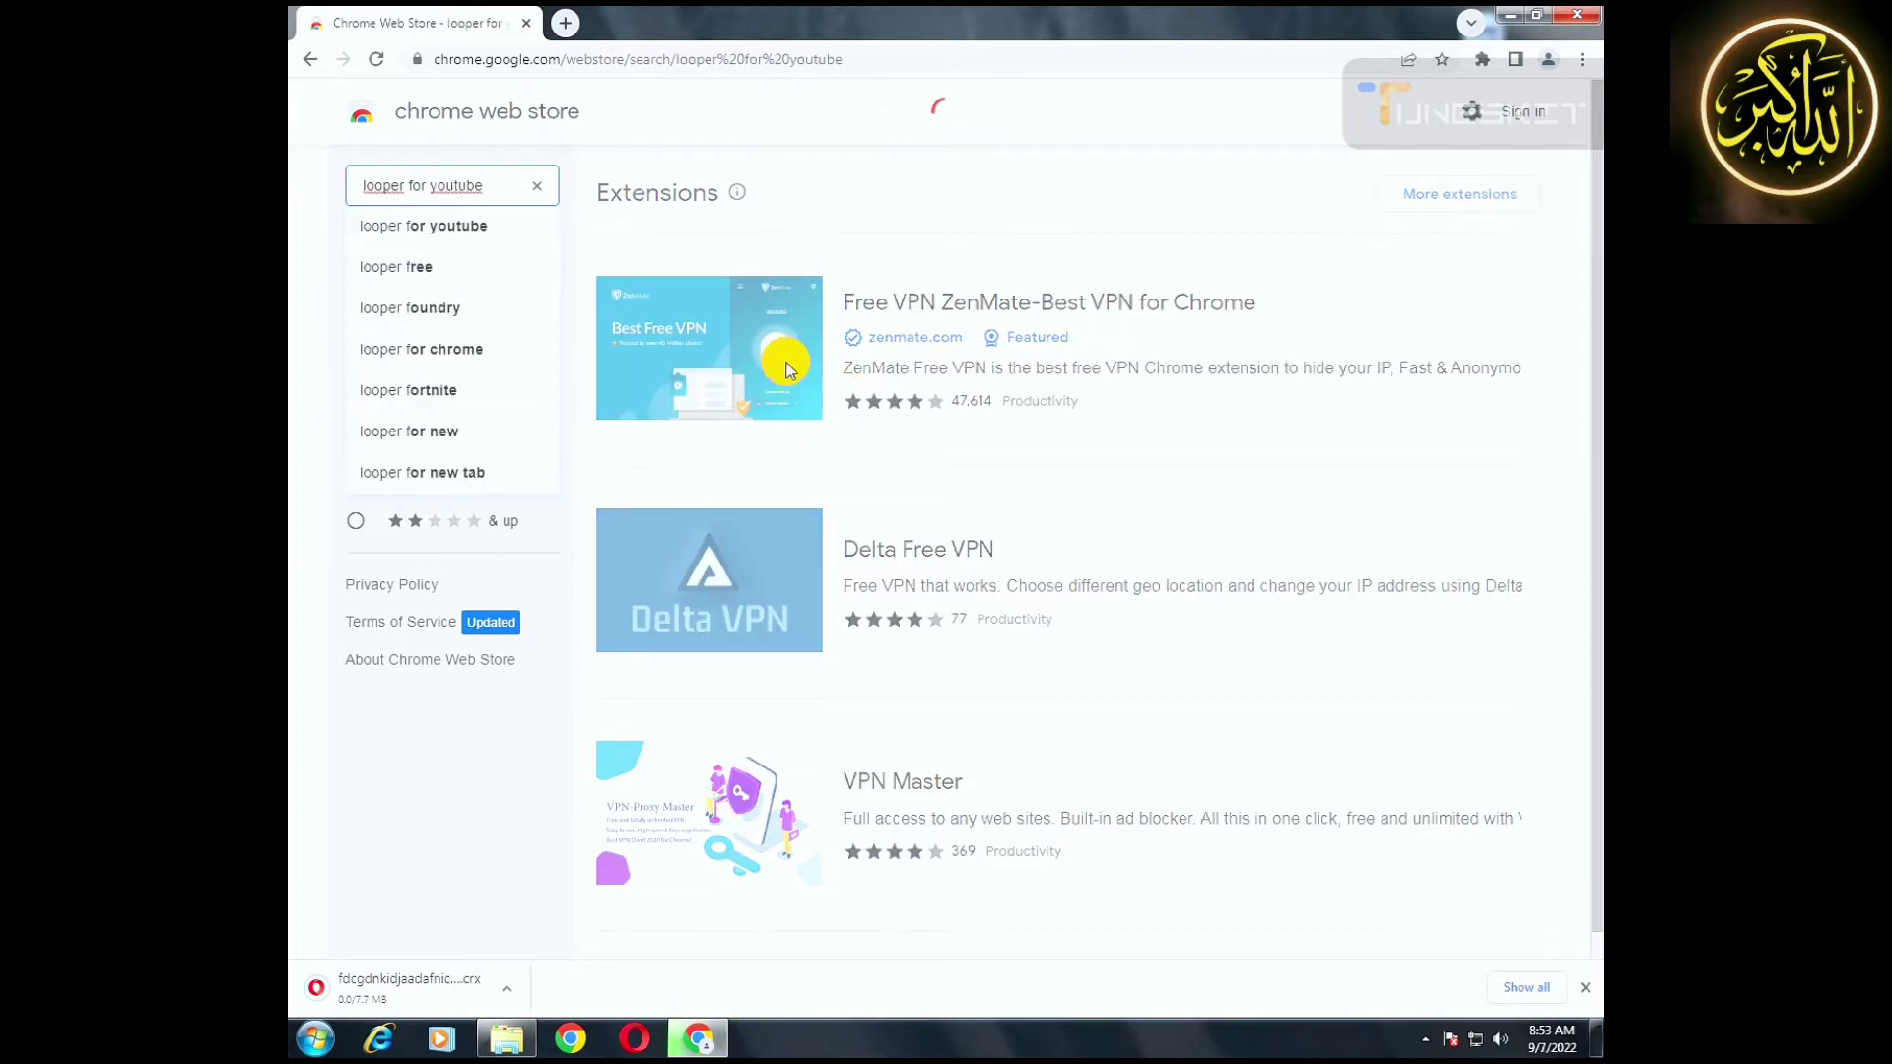
left_click(459, 229)
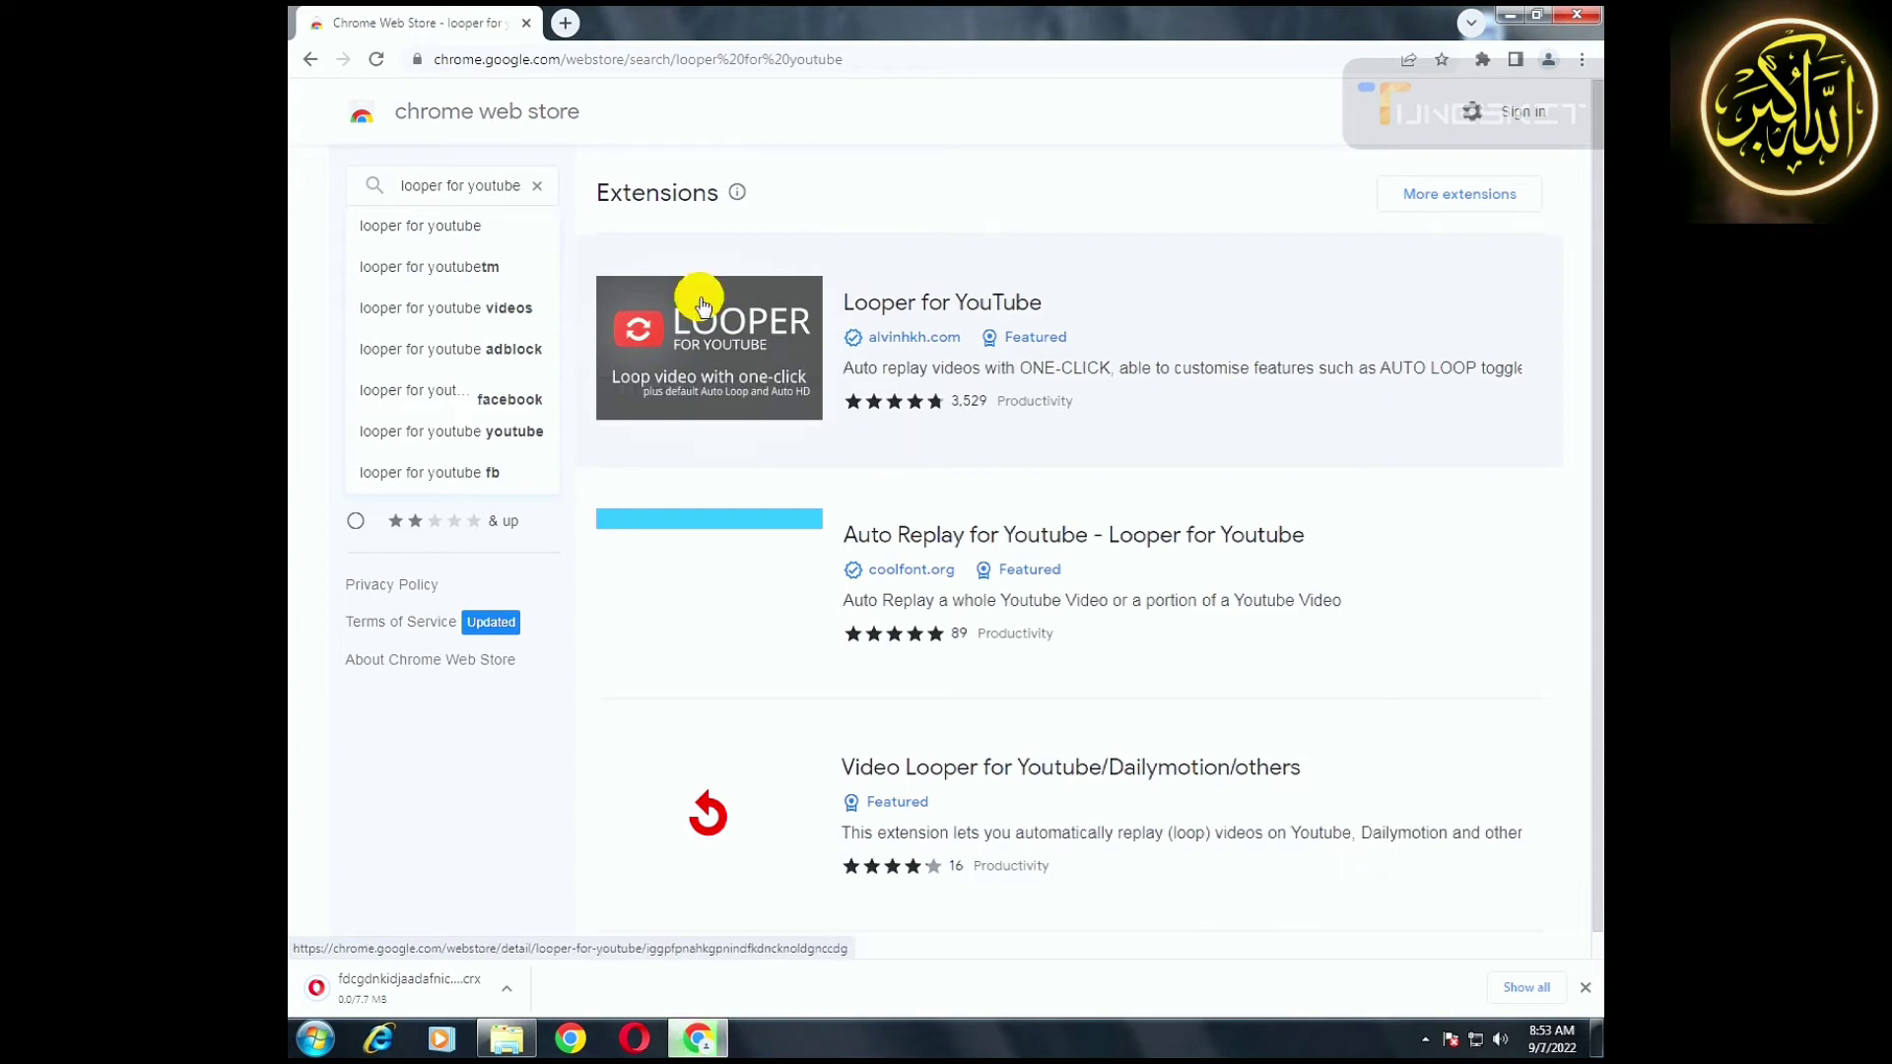
Add the Looper for YouTube extension to Chrome and dismiss the installation notice.
left_click(717, 386)
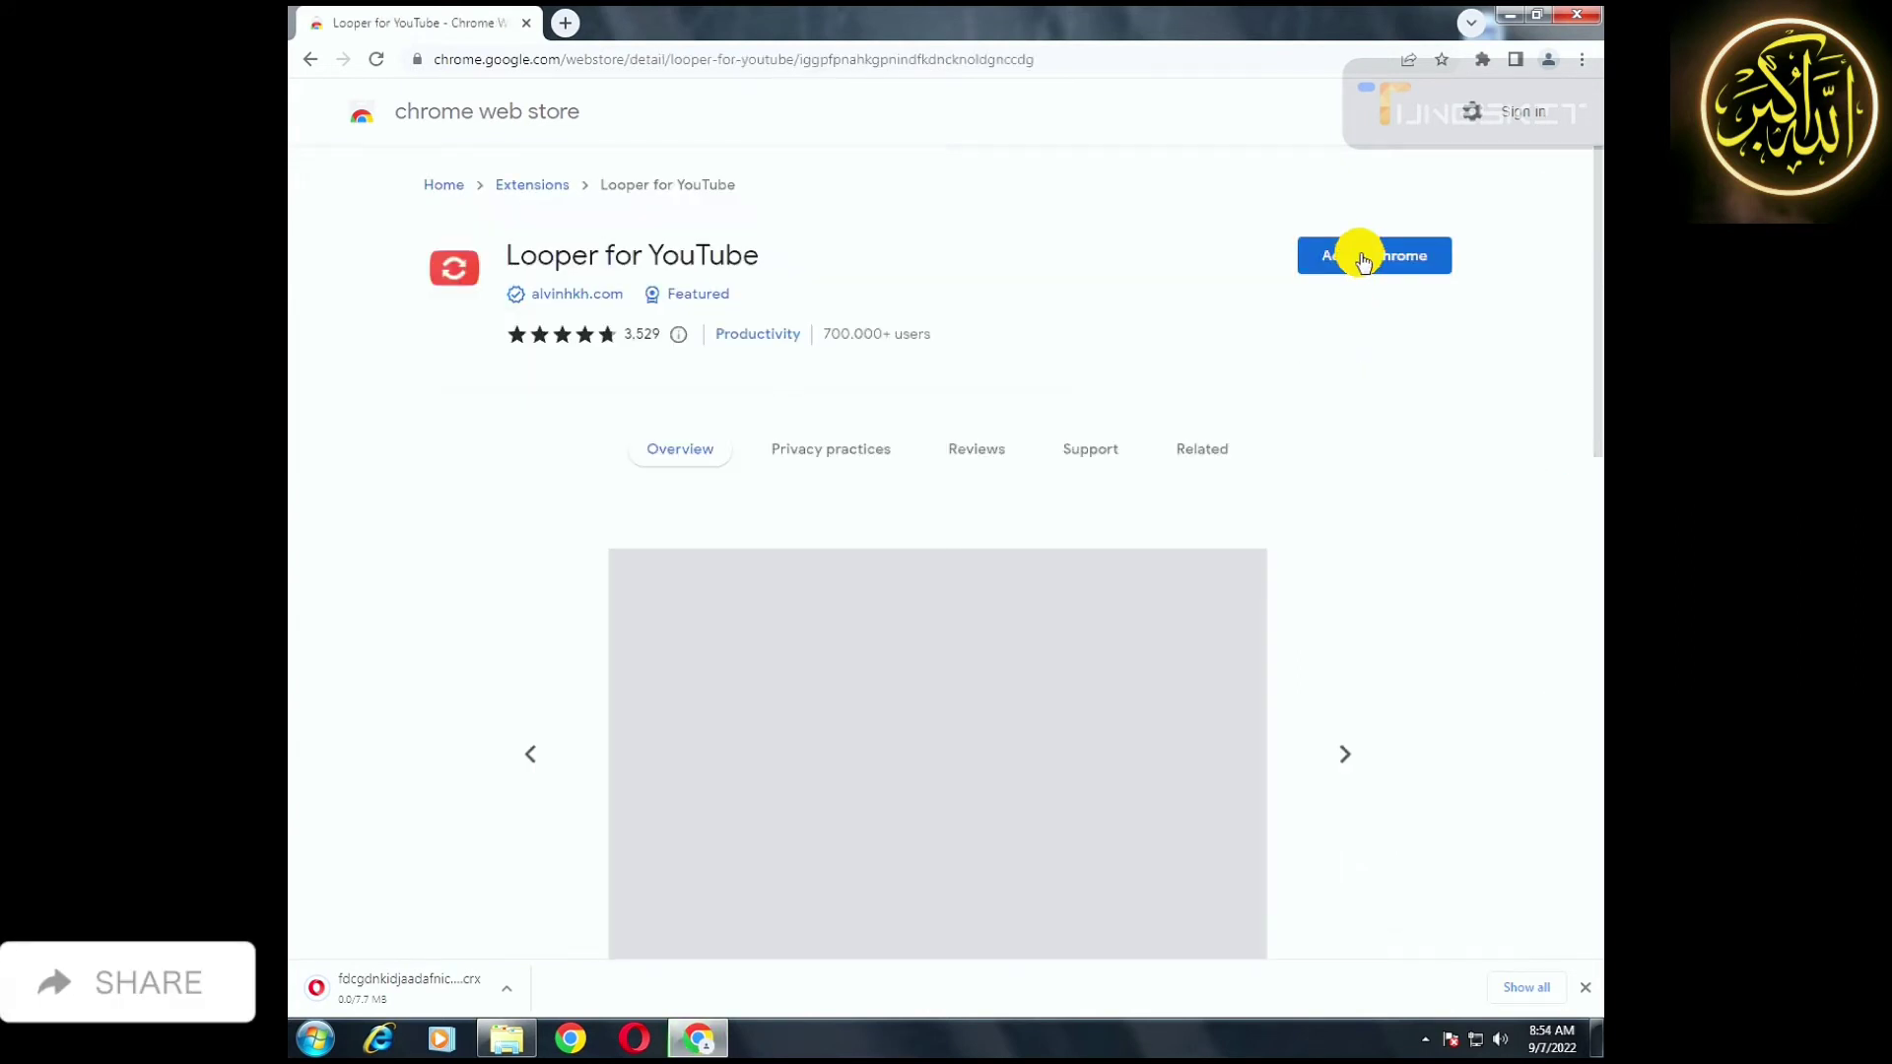
left_click(1363, 258)
left_click(1095, 233)
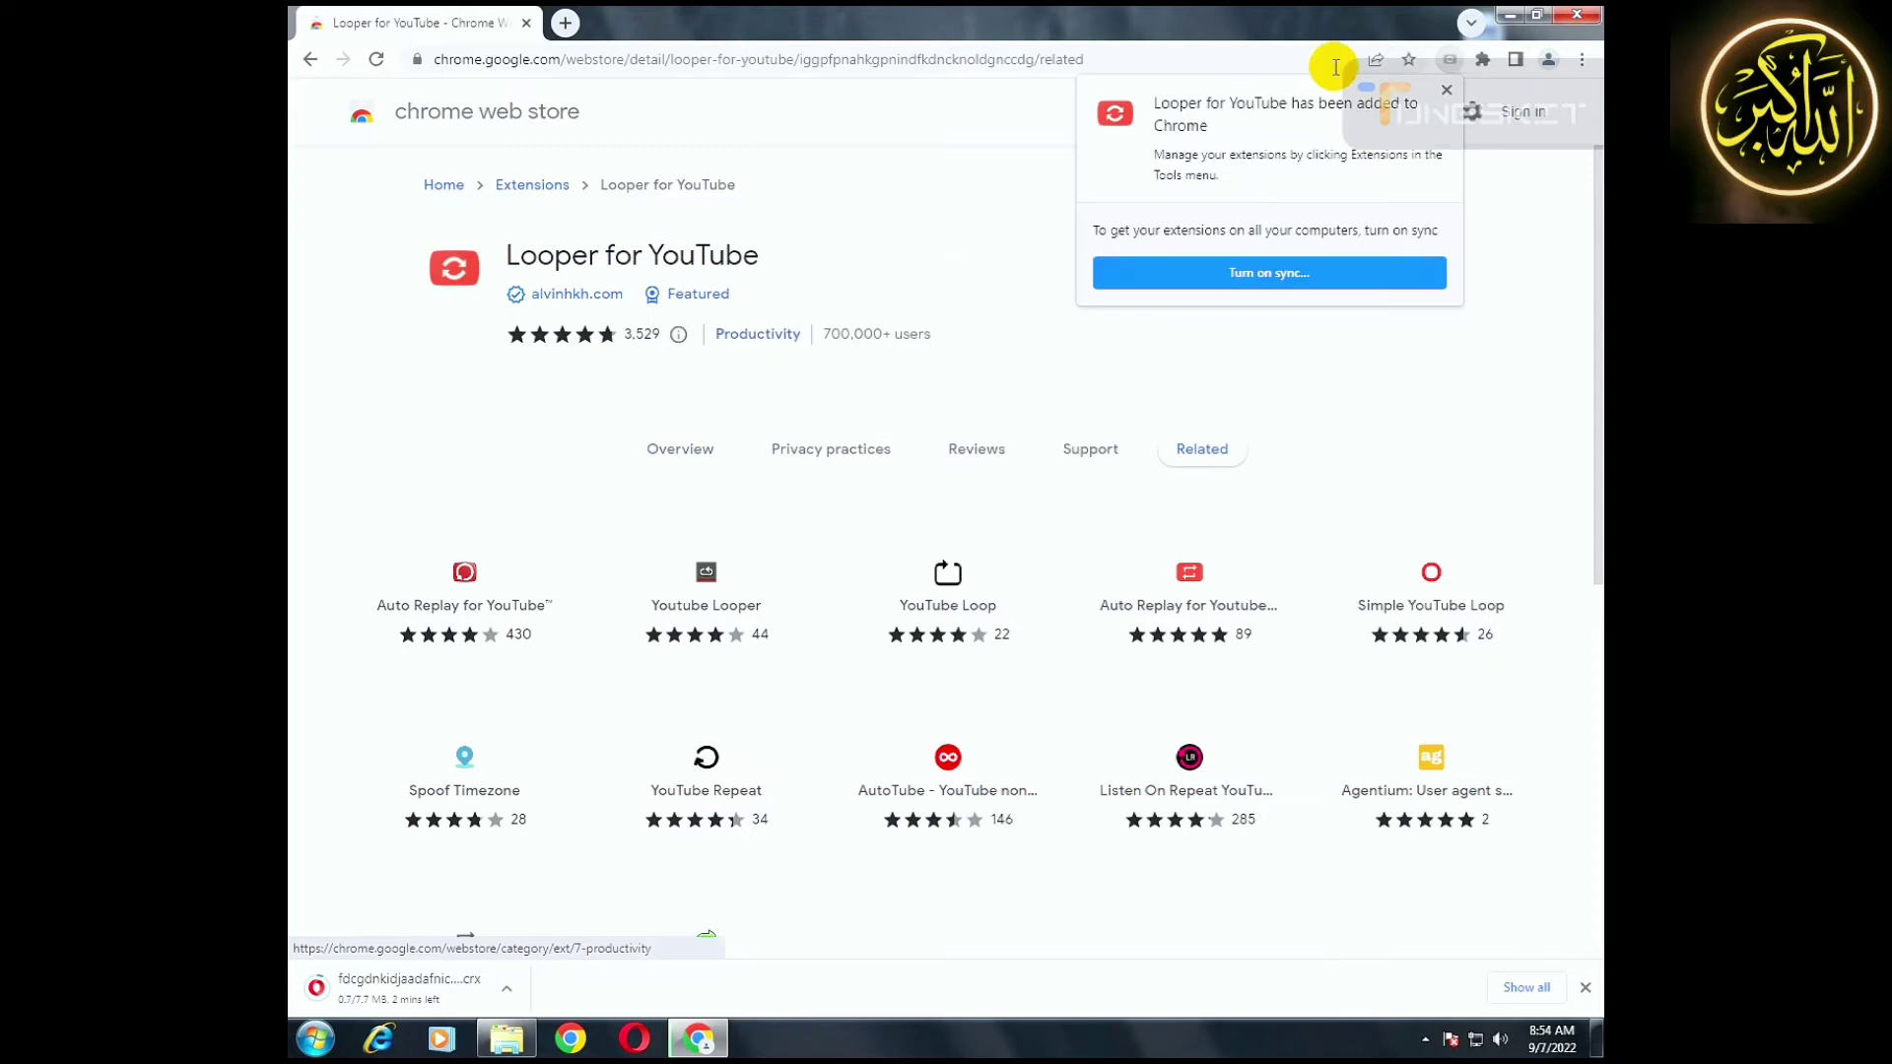
left_click(1452, 99)
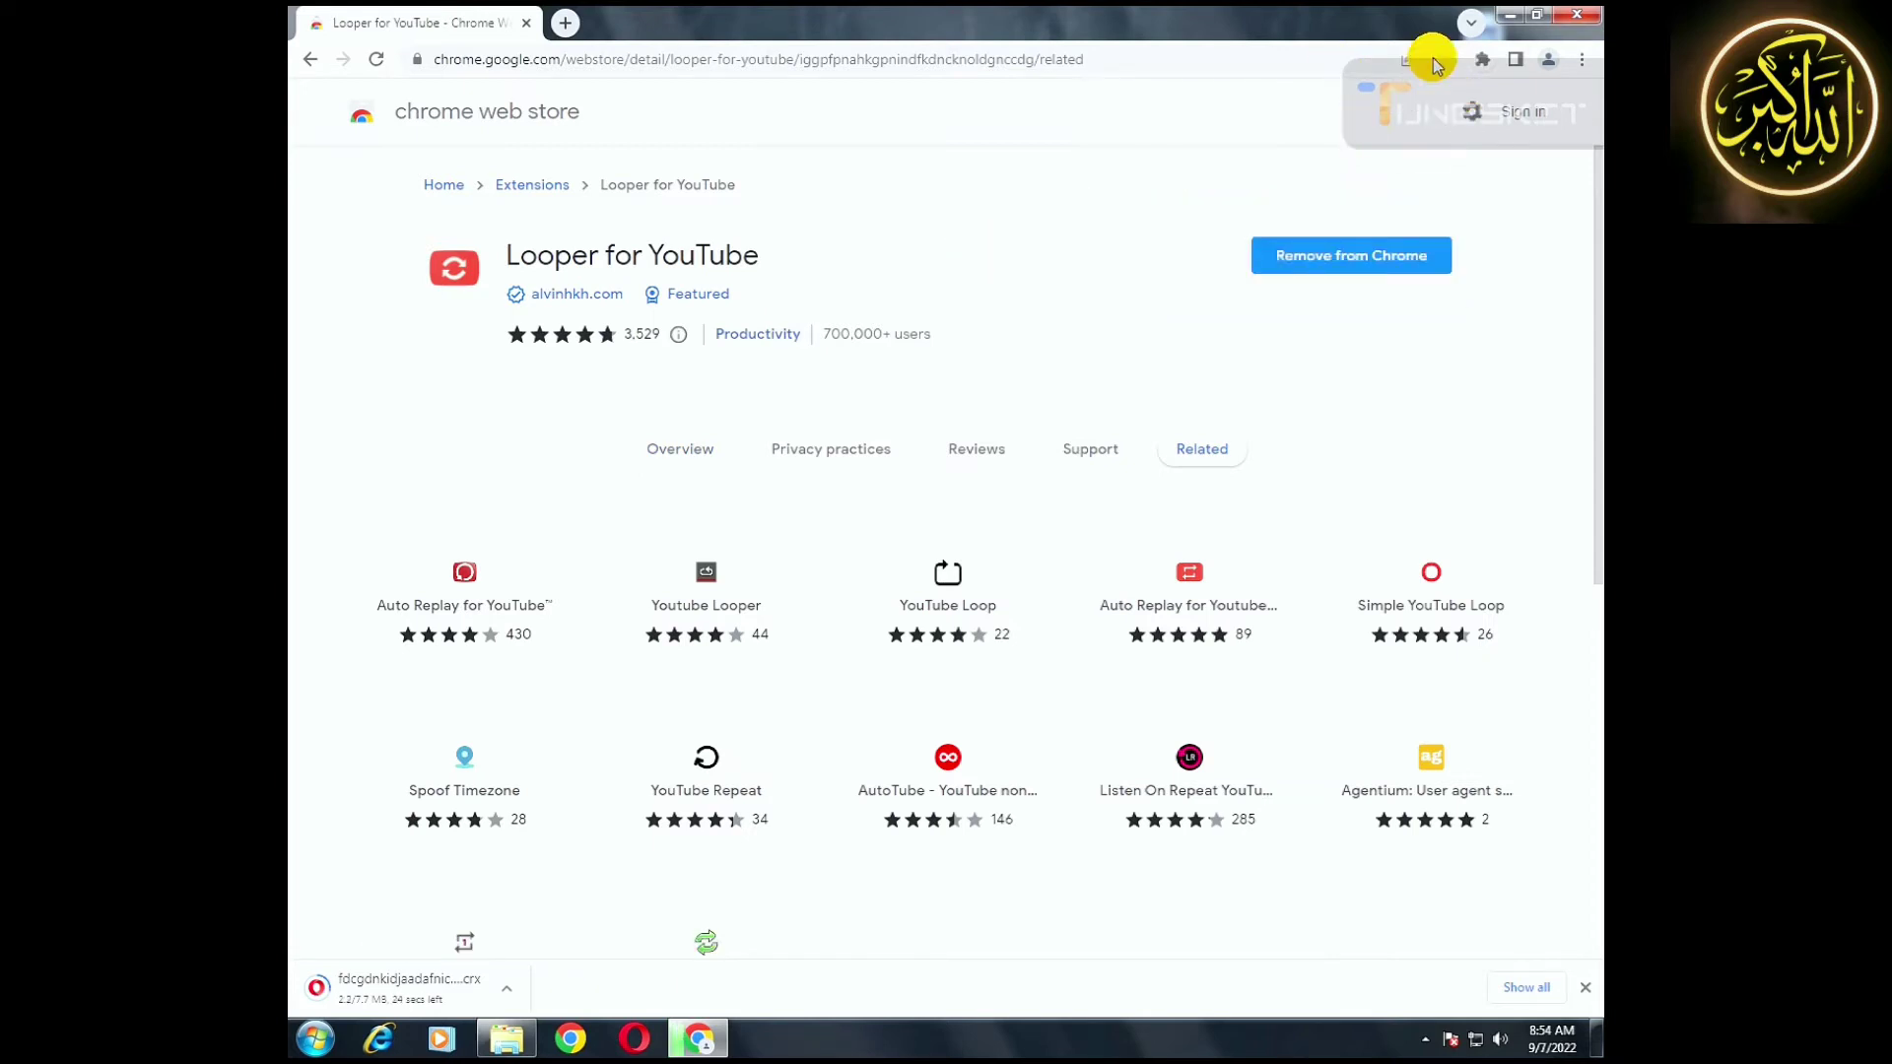
Check the installed extensions, return to the looper search results and clear the store's search text.
left_click(1482, 59)
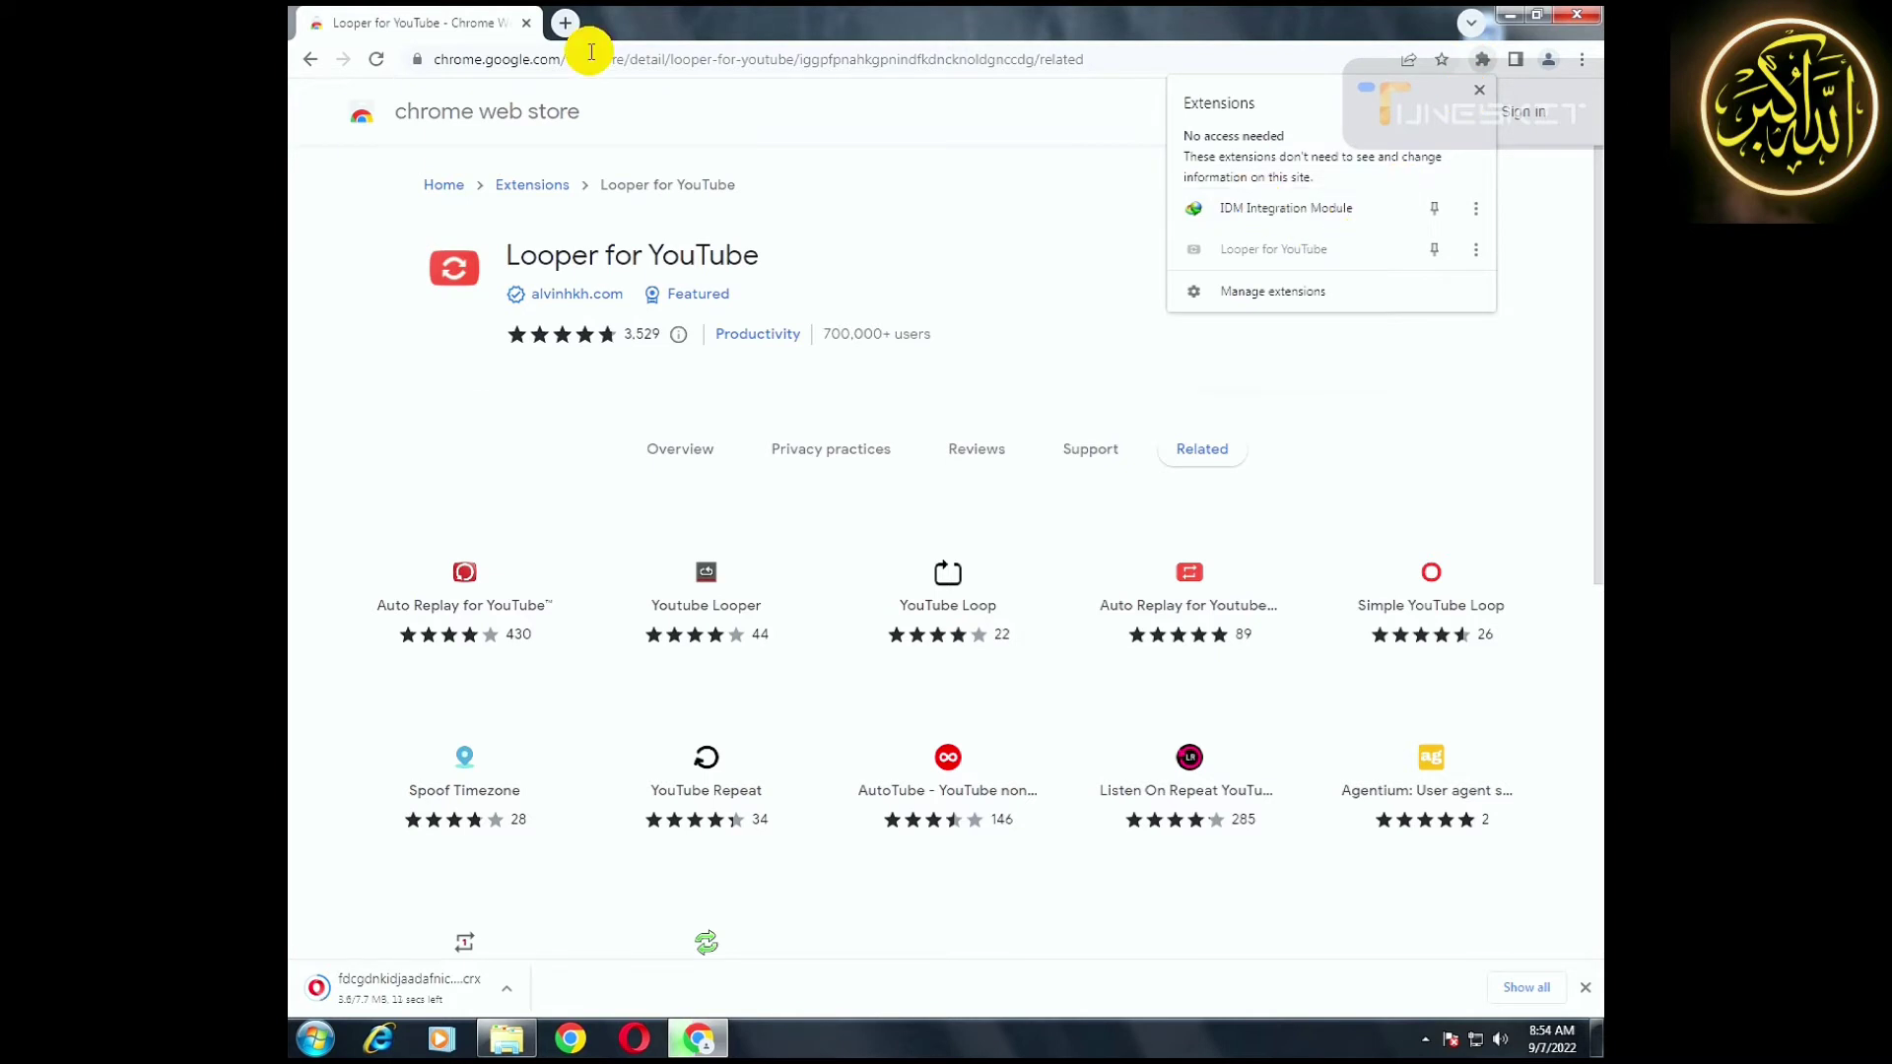
left_click(308, 60)
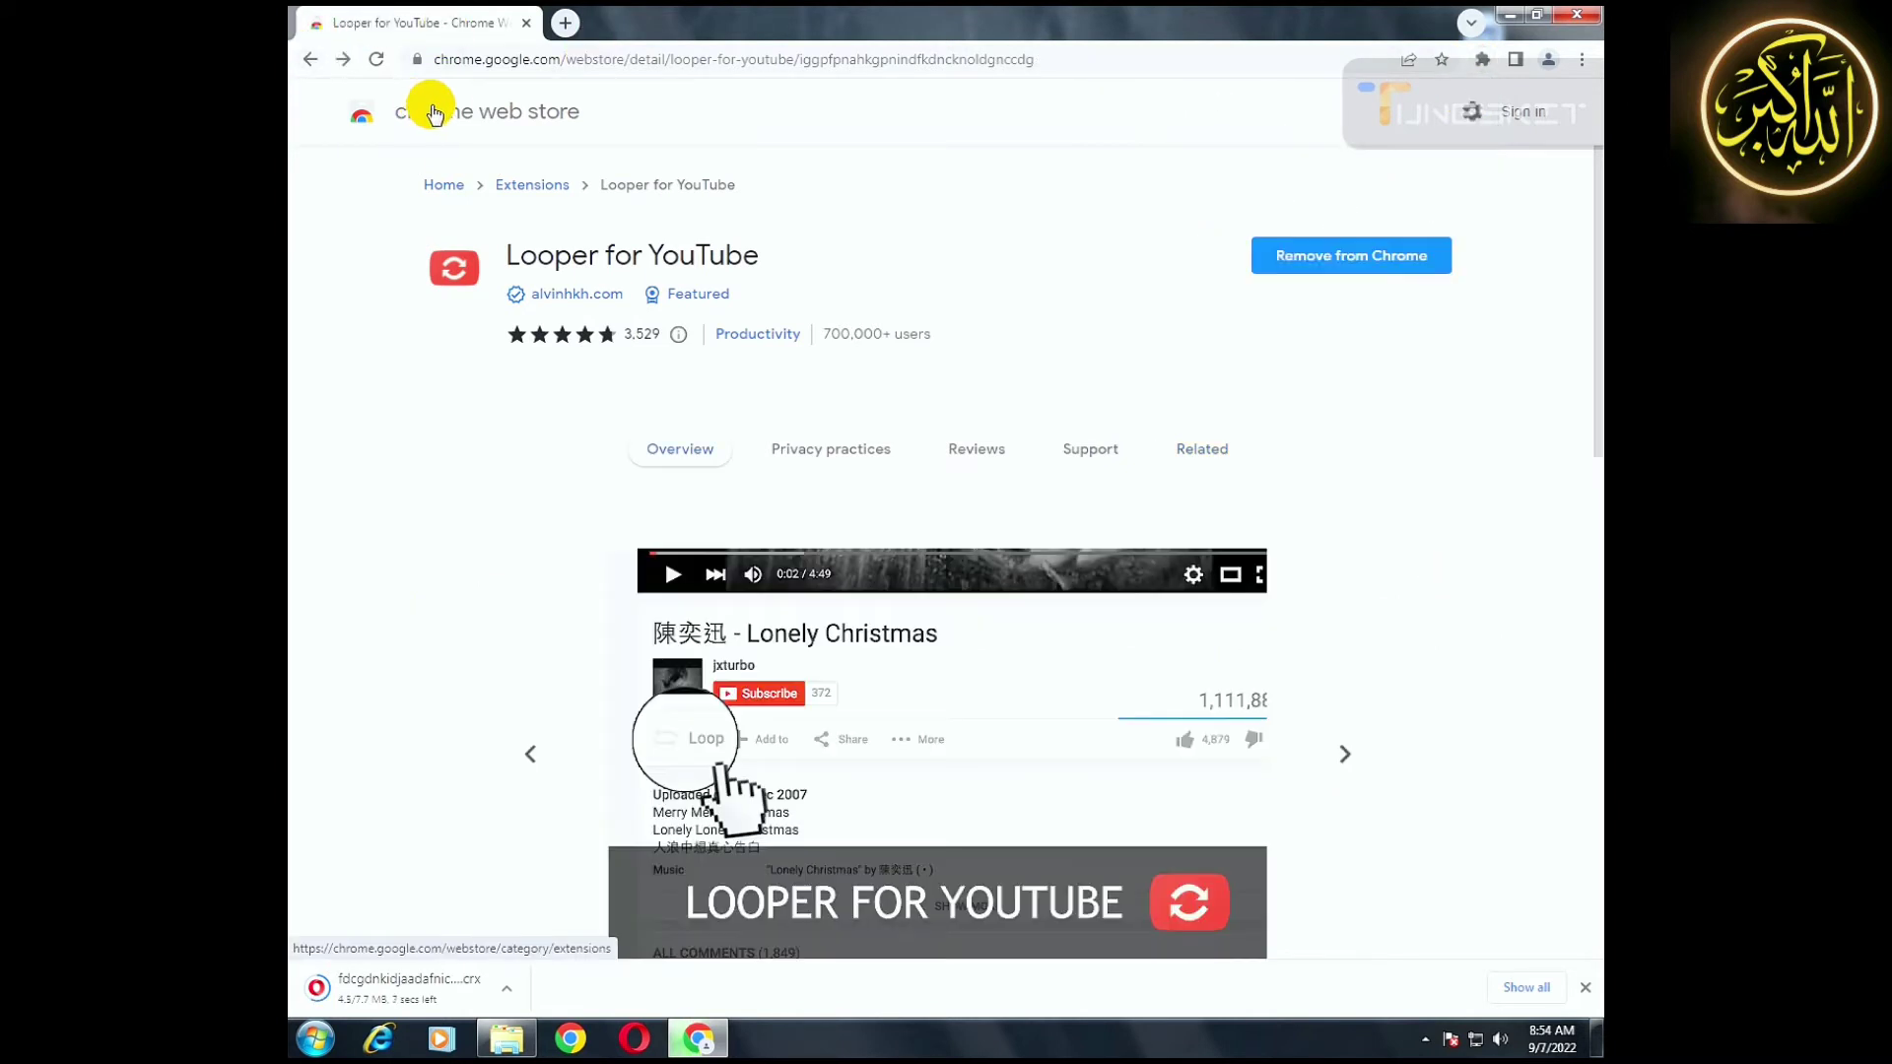
left_click(310, 59)
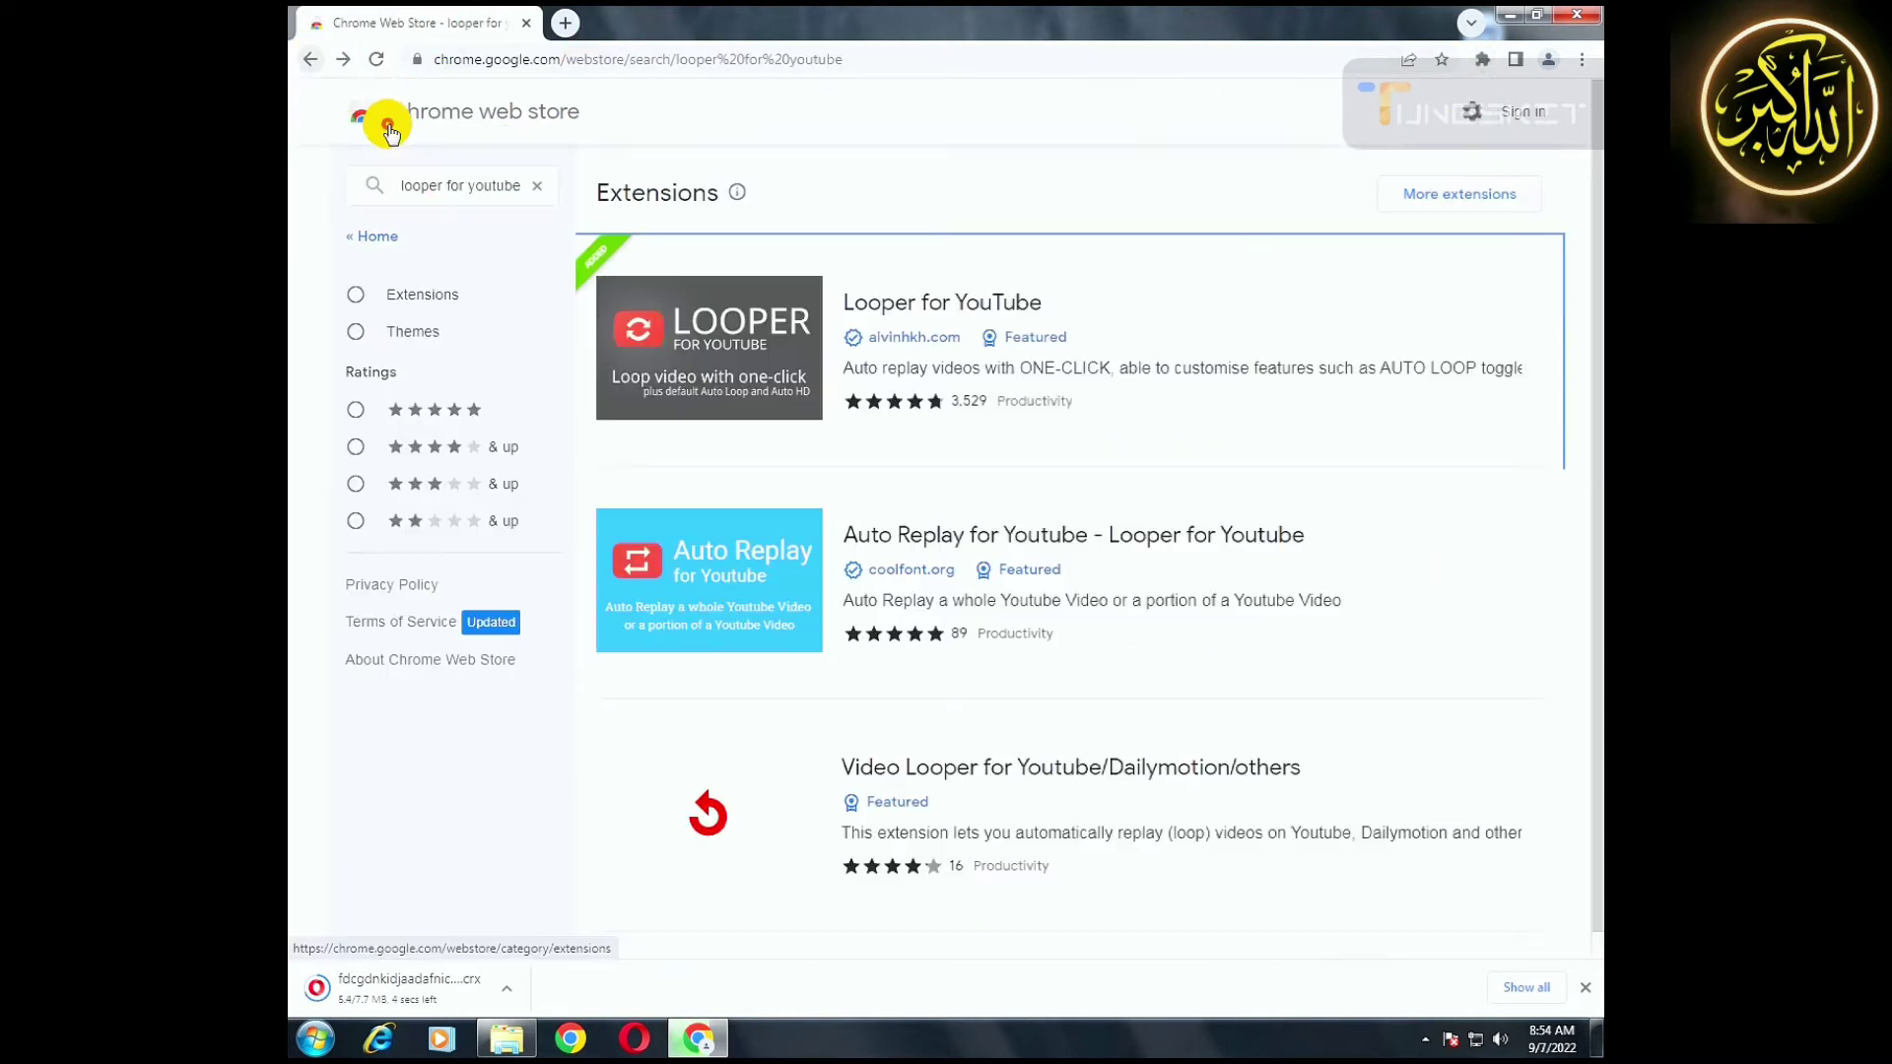
left_click(518, 187)
left_click(298, 181)
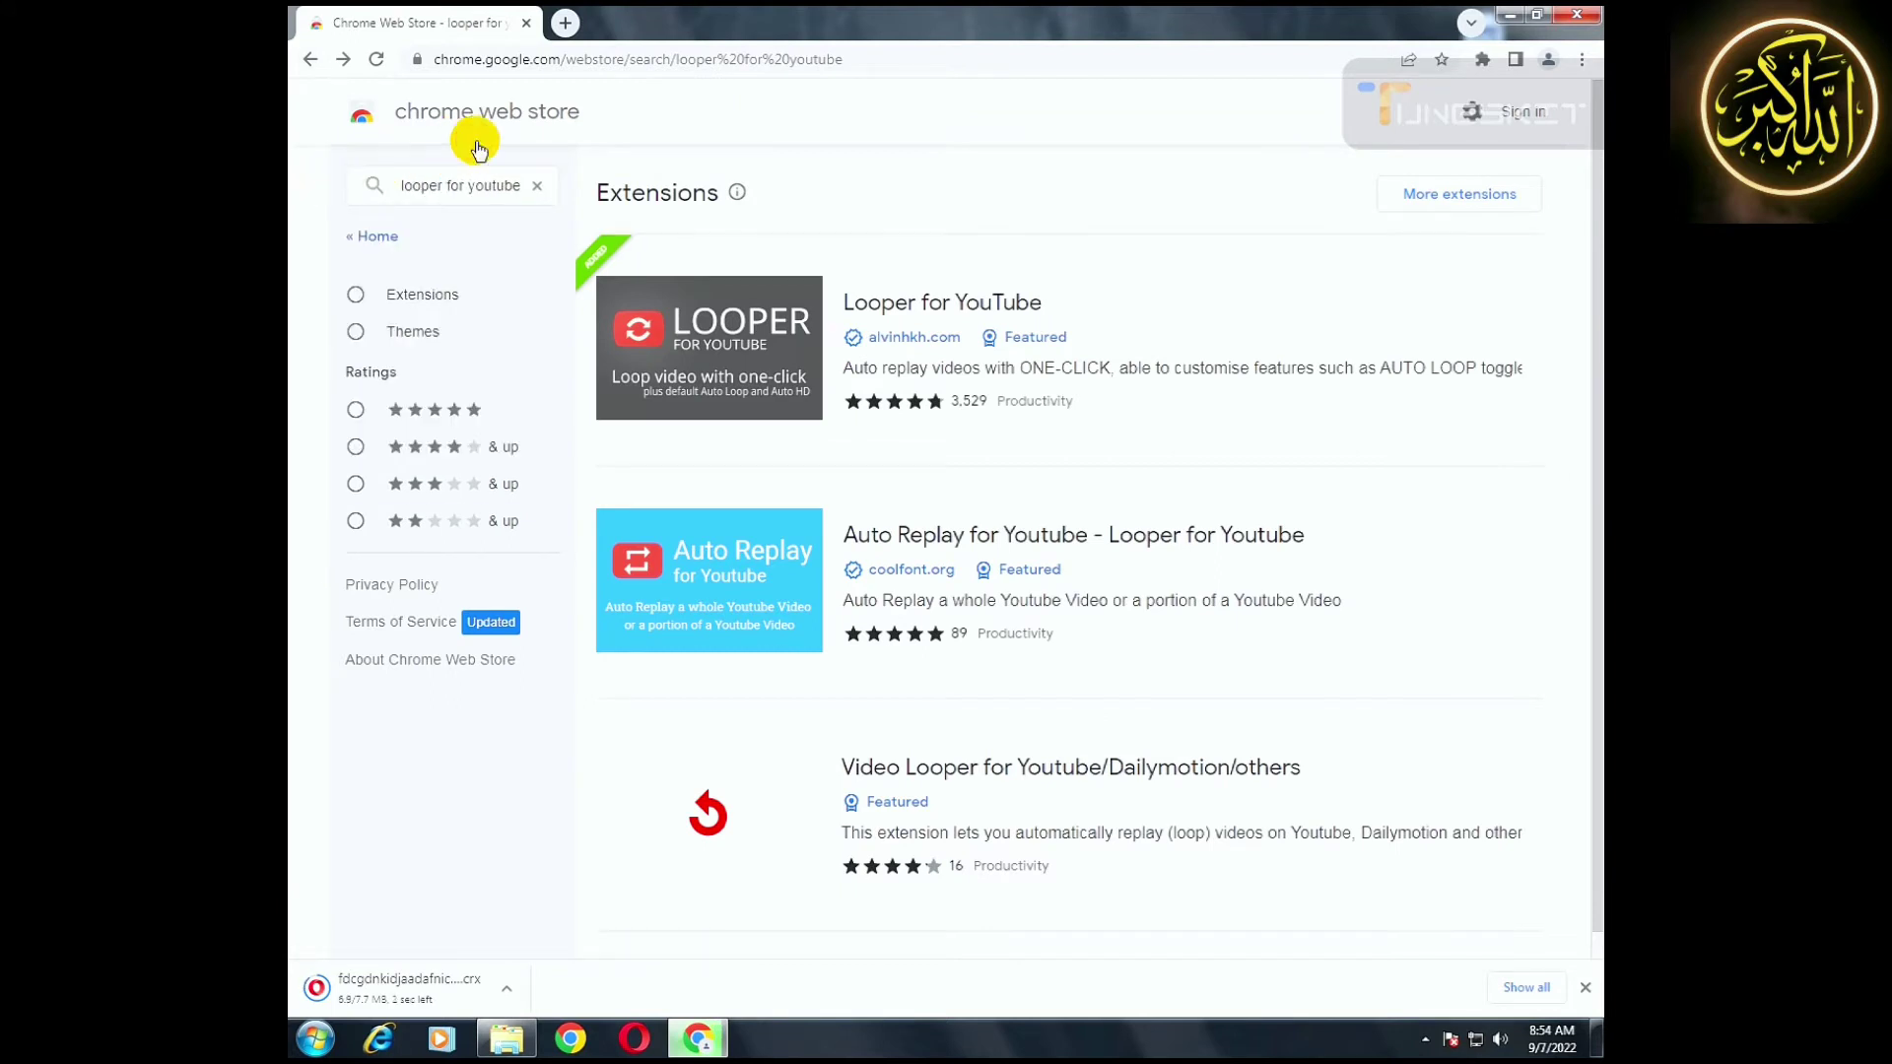
left_click(541, 192)
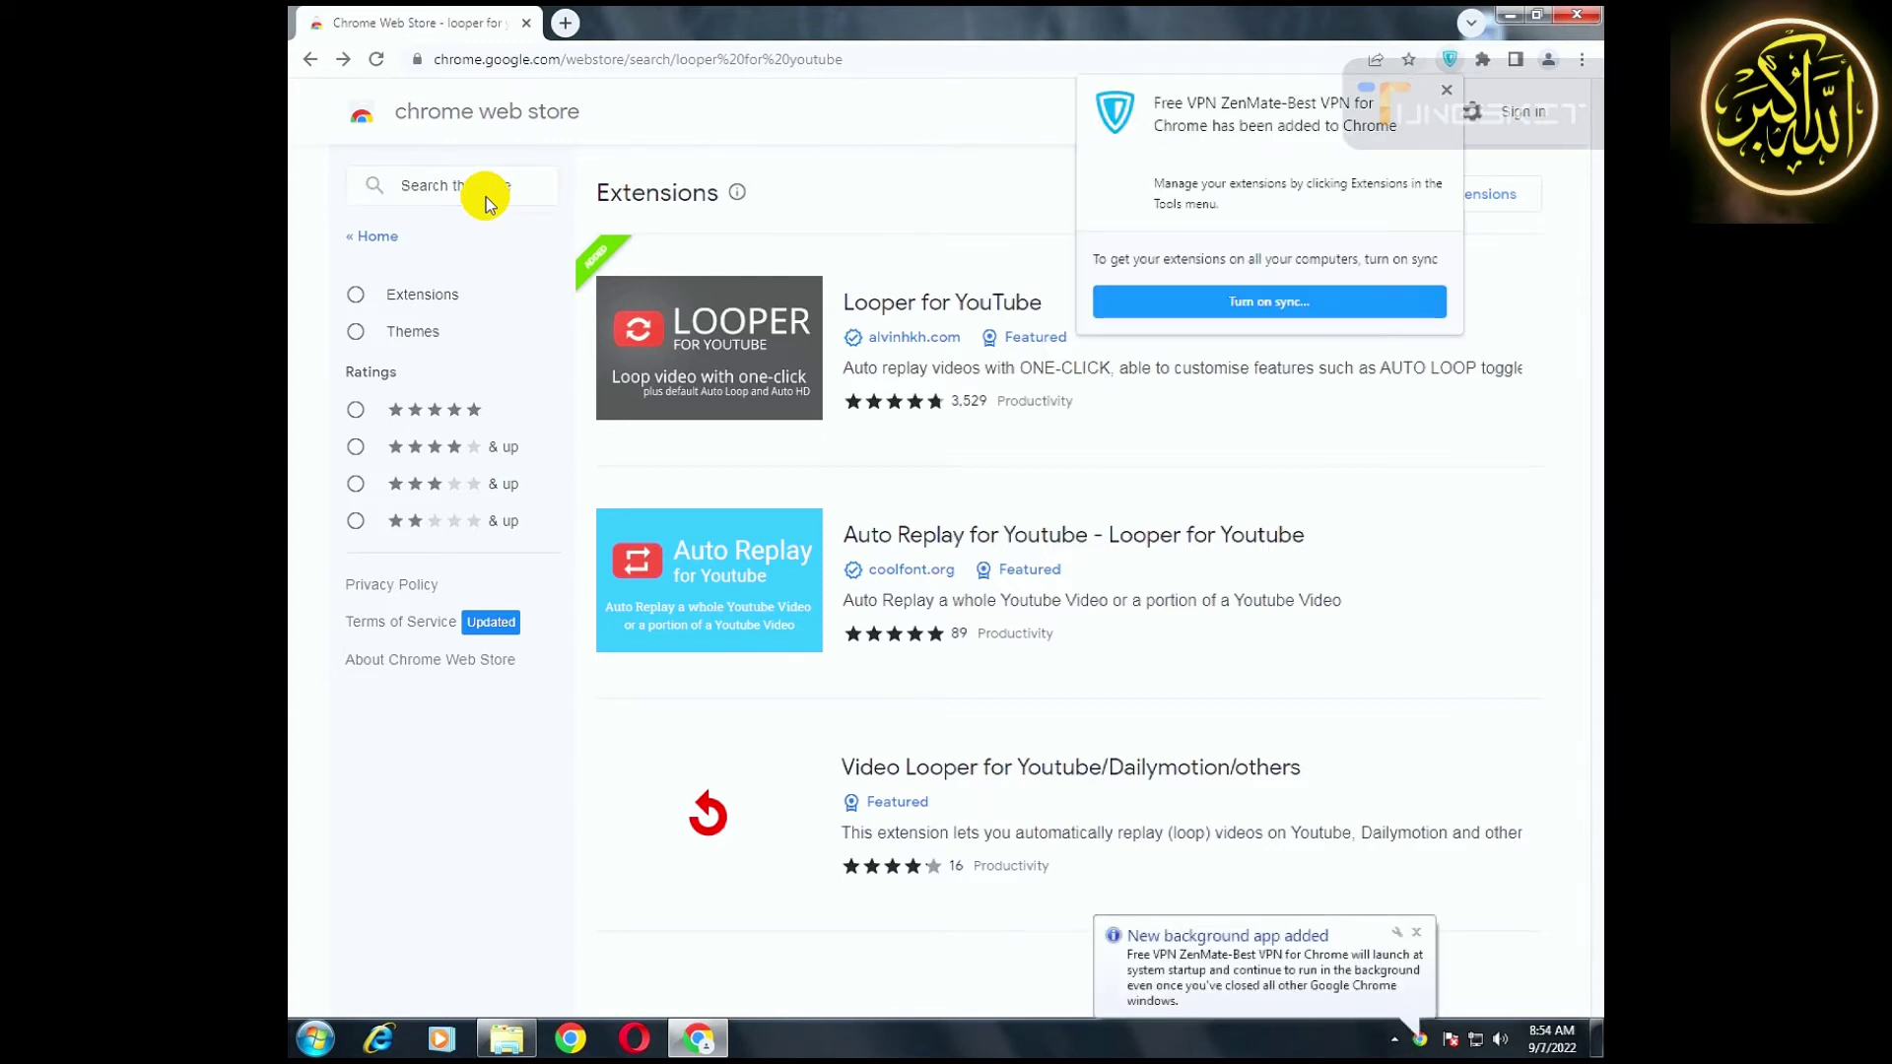
View the list of installed extensions and close the ZenMate welcome tab.
left_click(1475, 63)
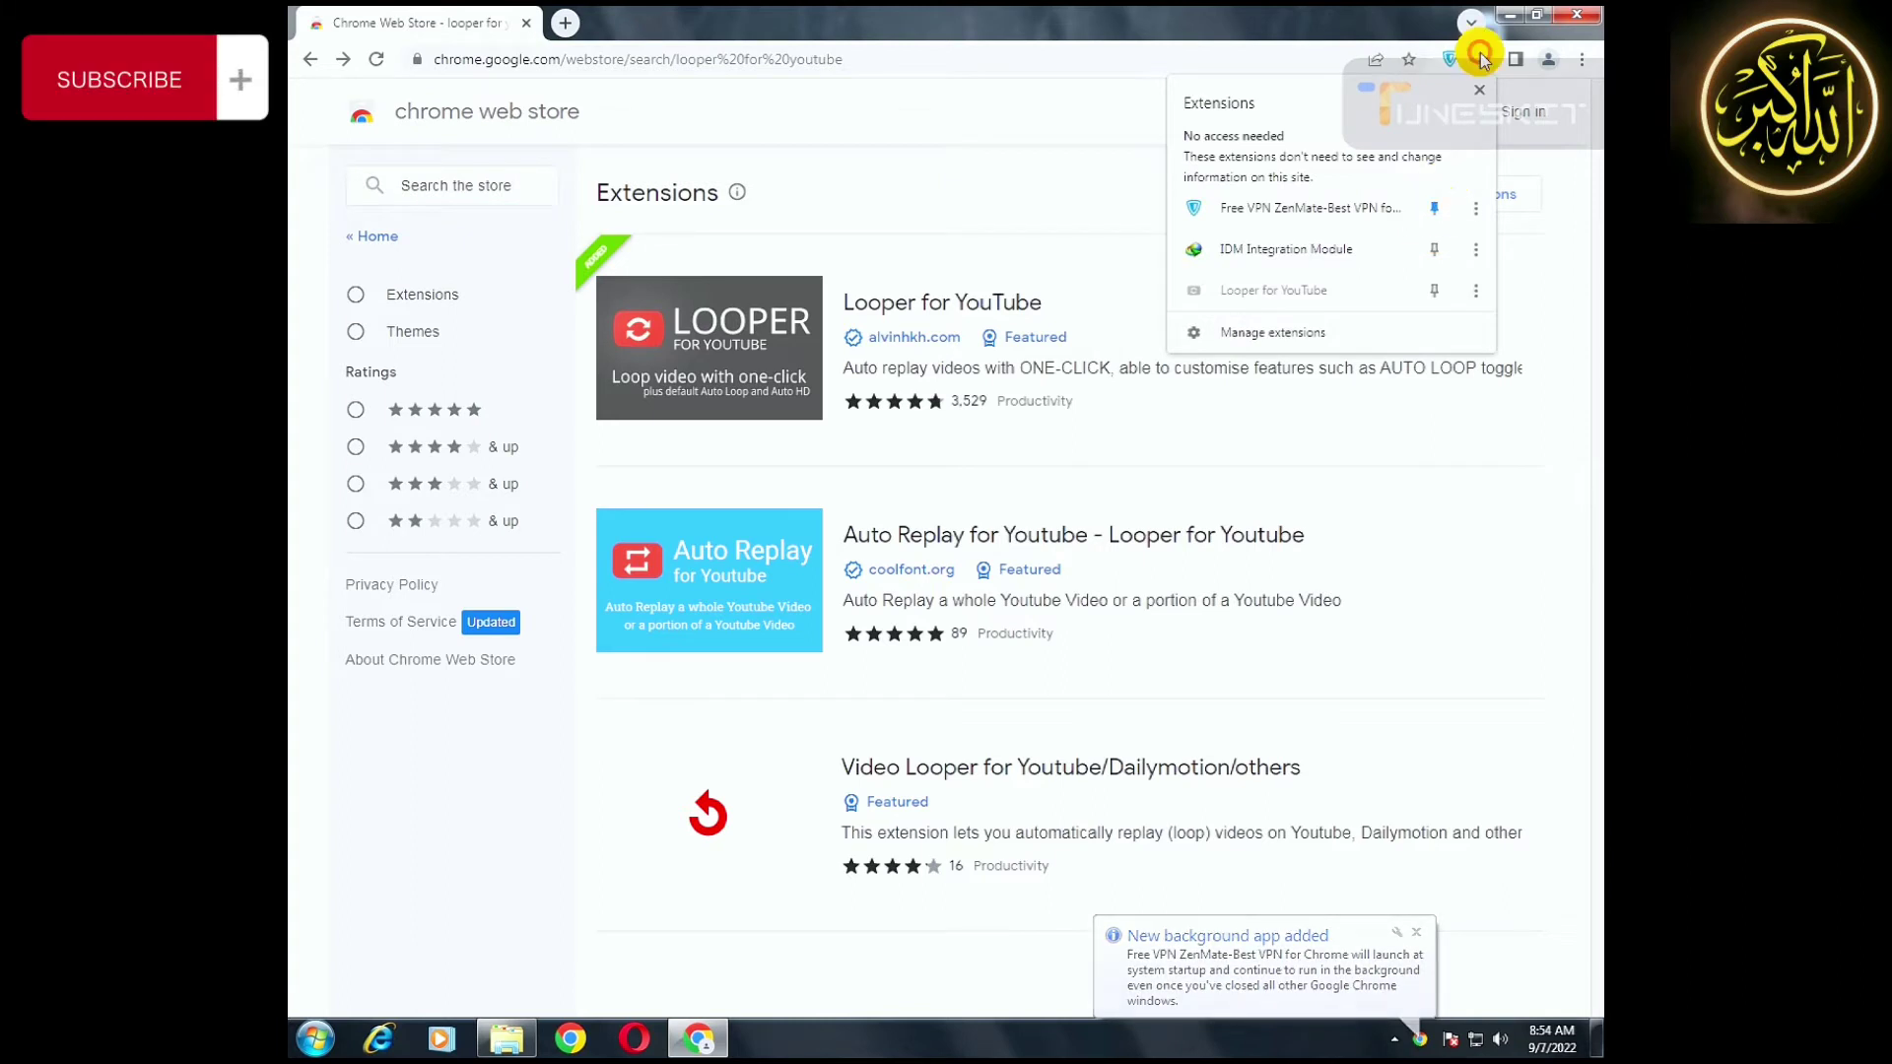
left_click(1481, 60)
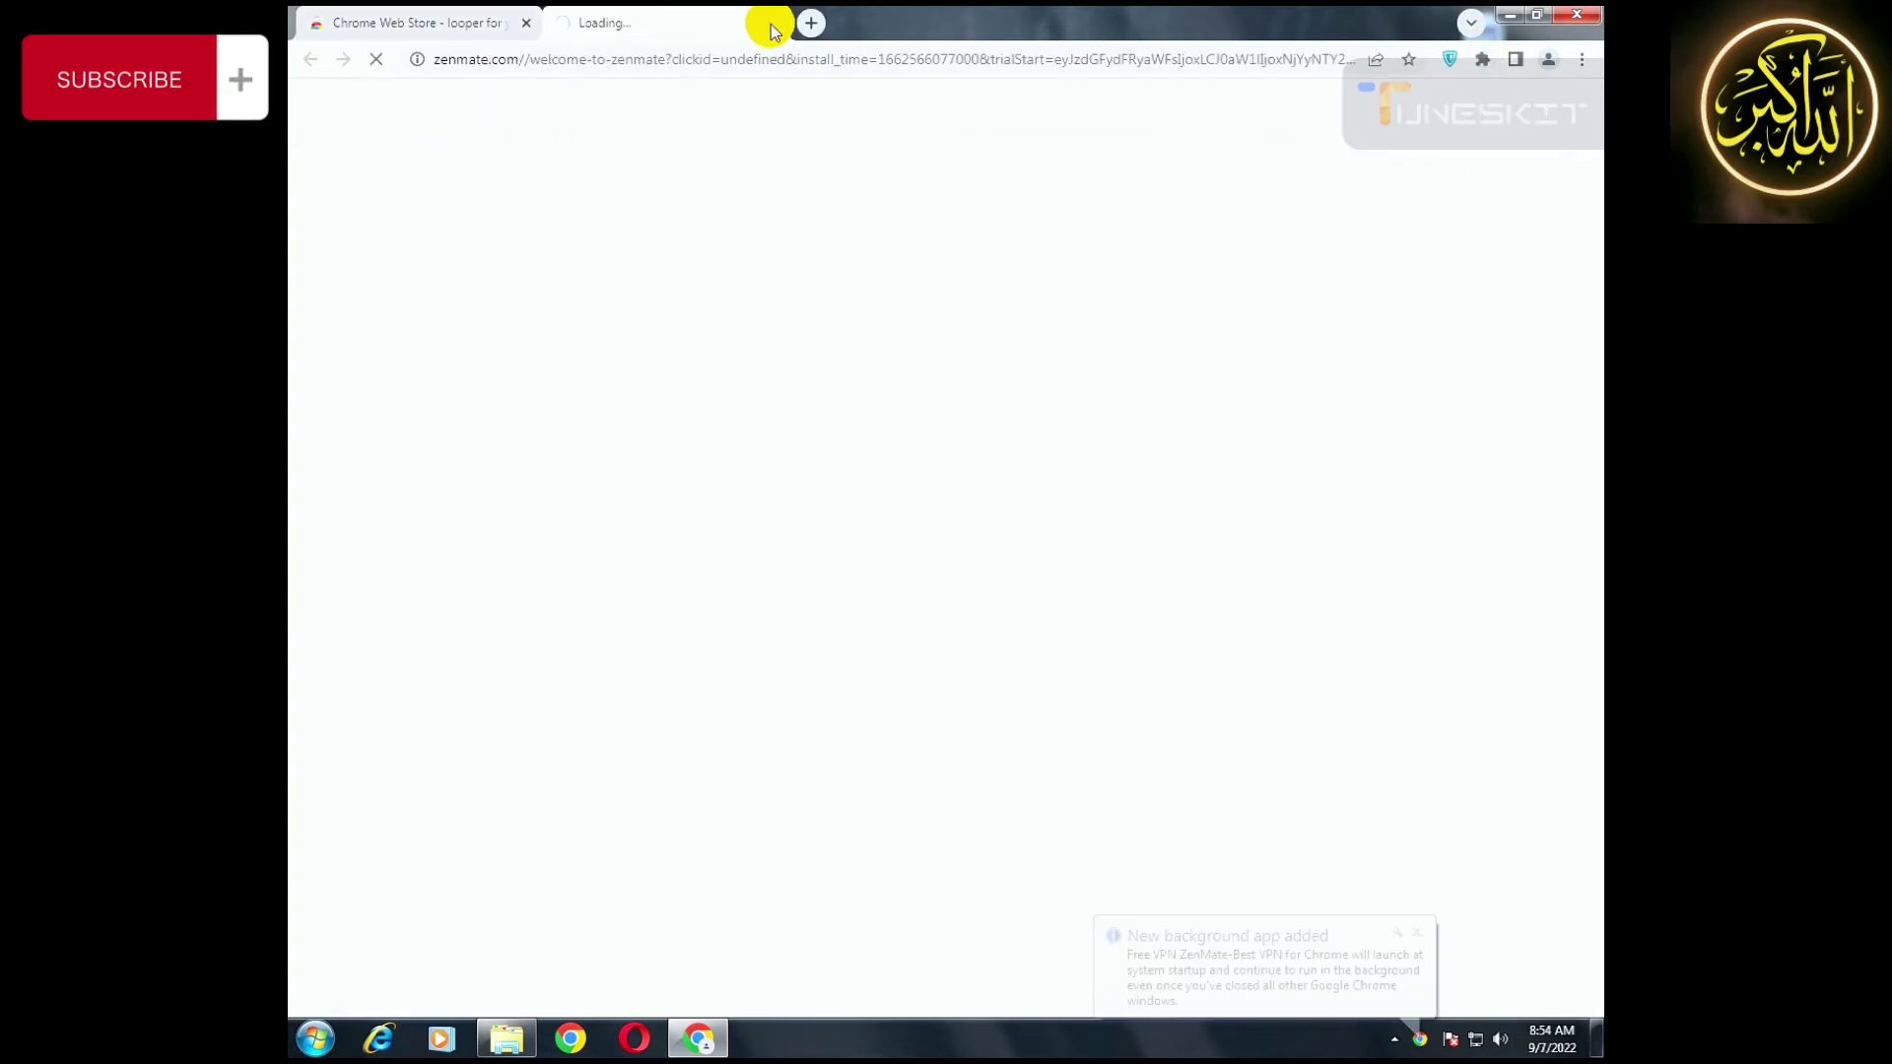
left_click(759, 23)
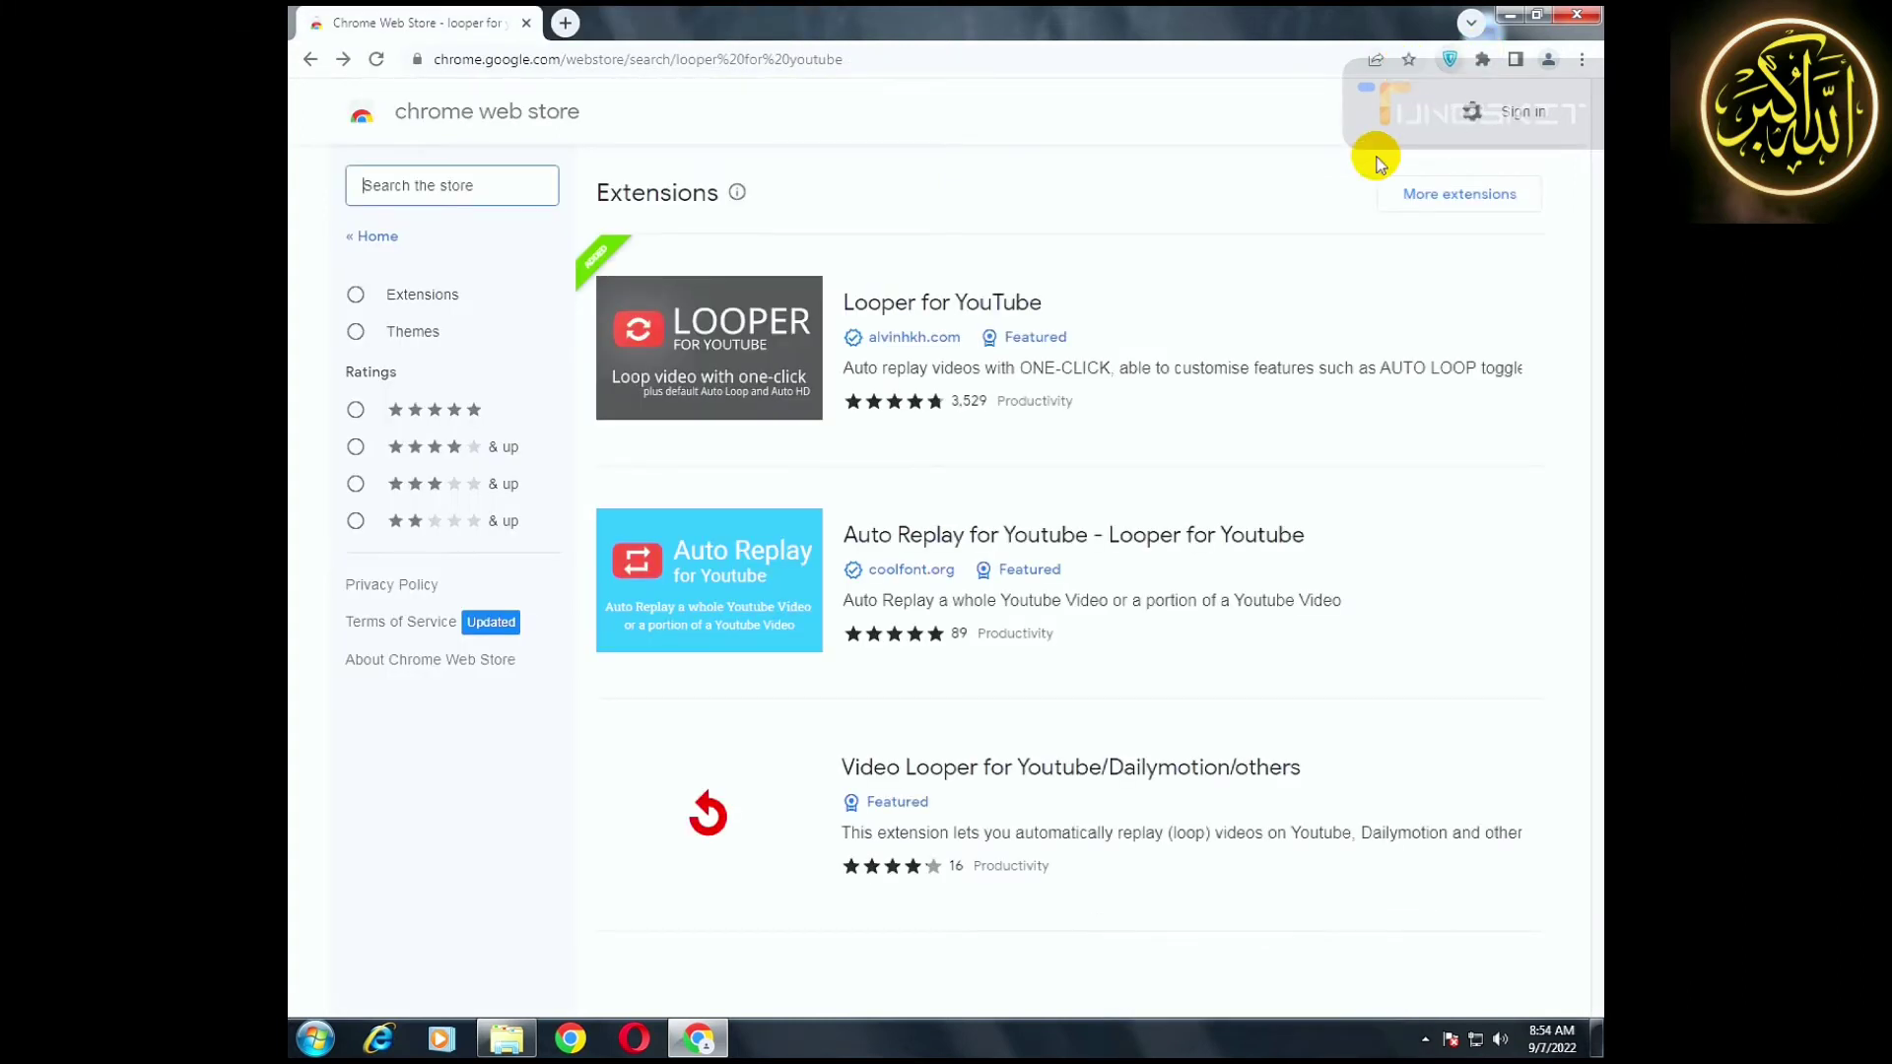
Open the ZenMate extension, page through its quick tour and close the tour.
left_click(1449, 59)
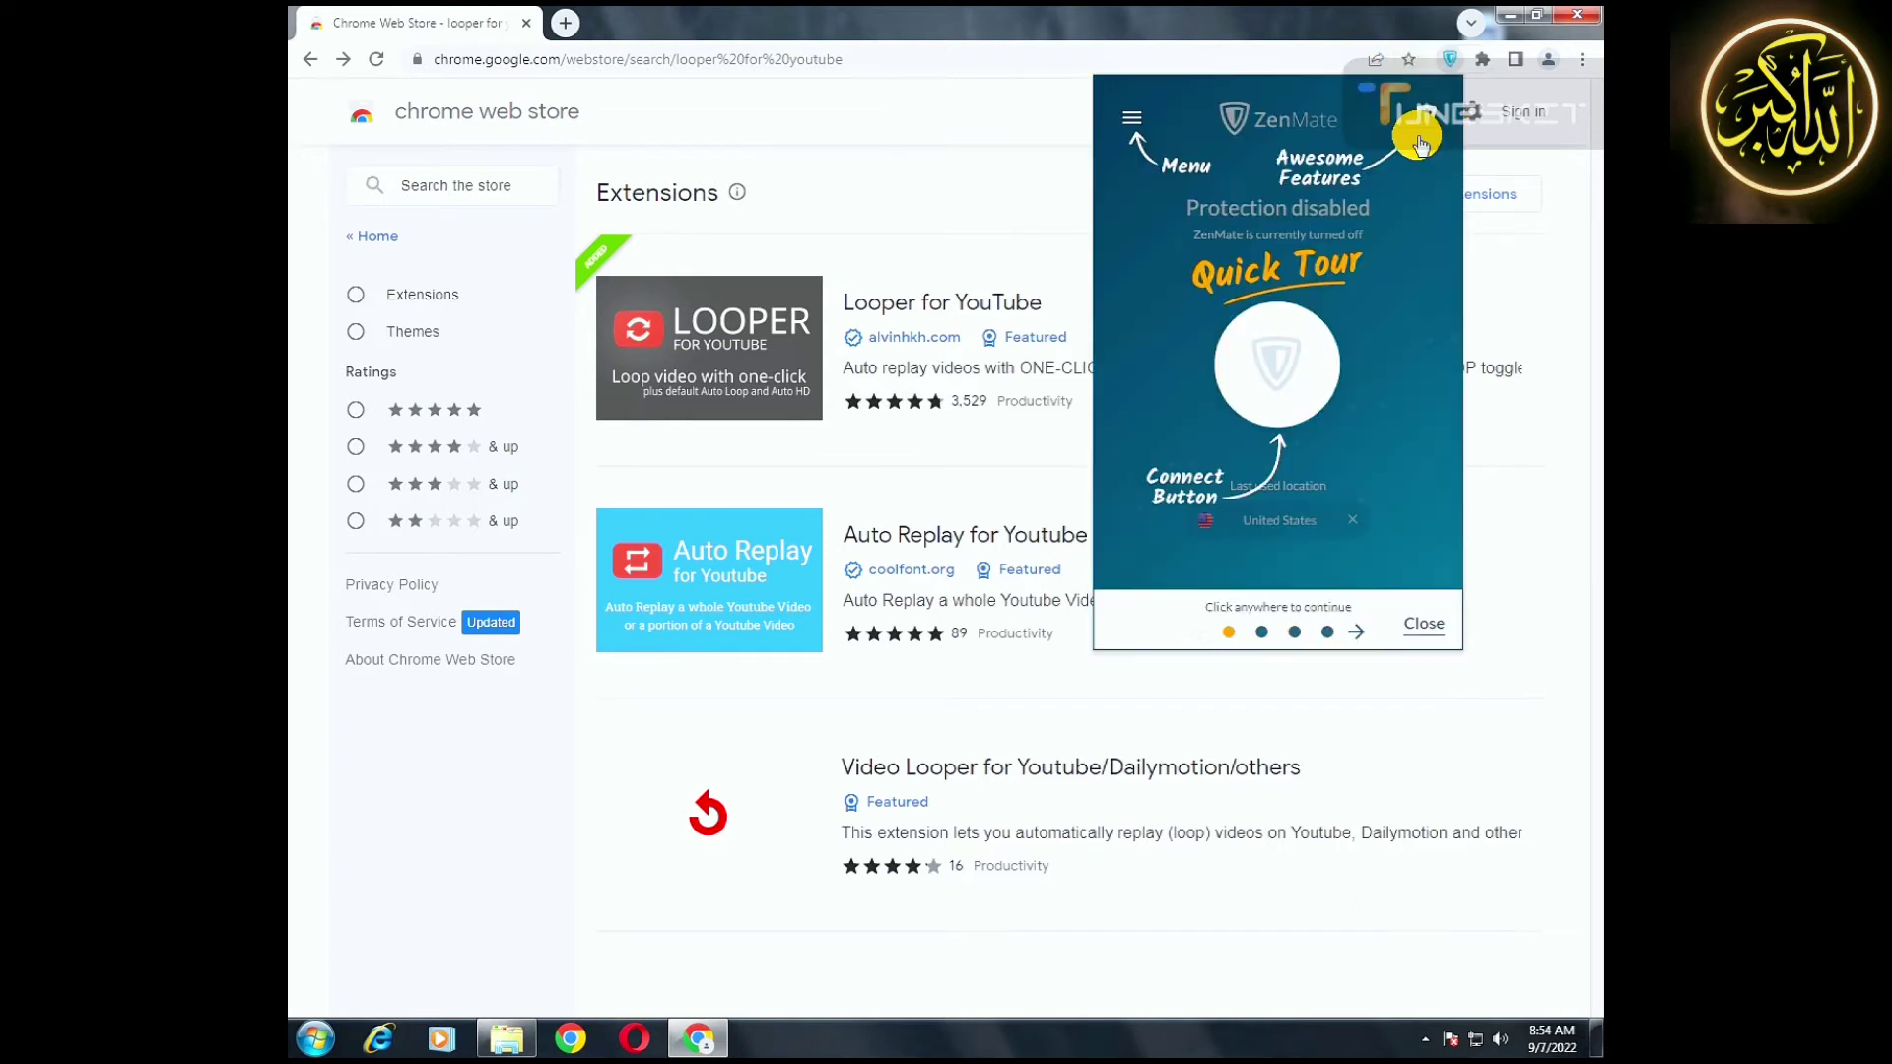
left_click(1357, 385)
left_click(1345, 367)
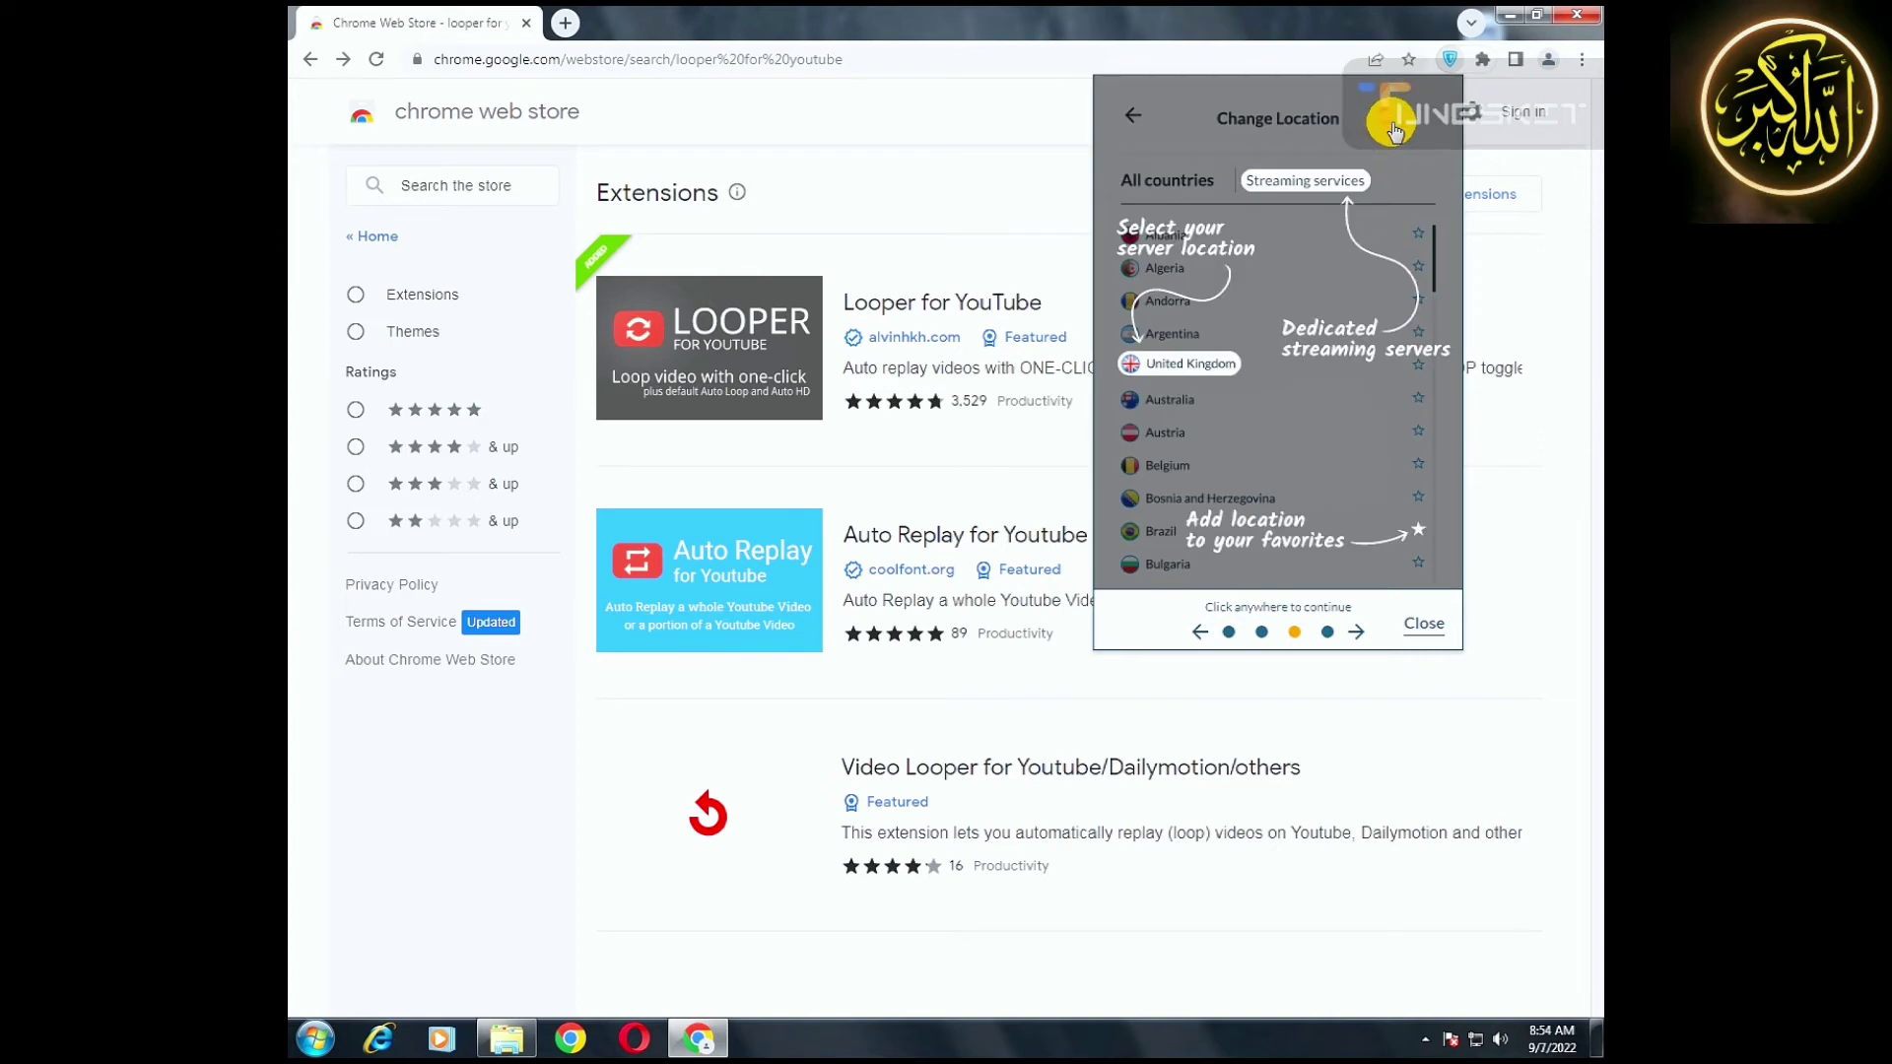
left_click(1395, 131)
left_click(1431, 613)
left_click(1417, 115)
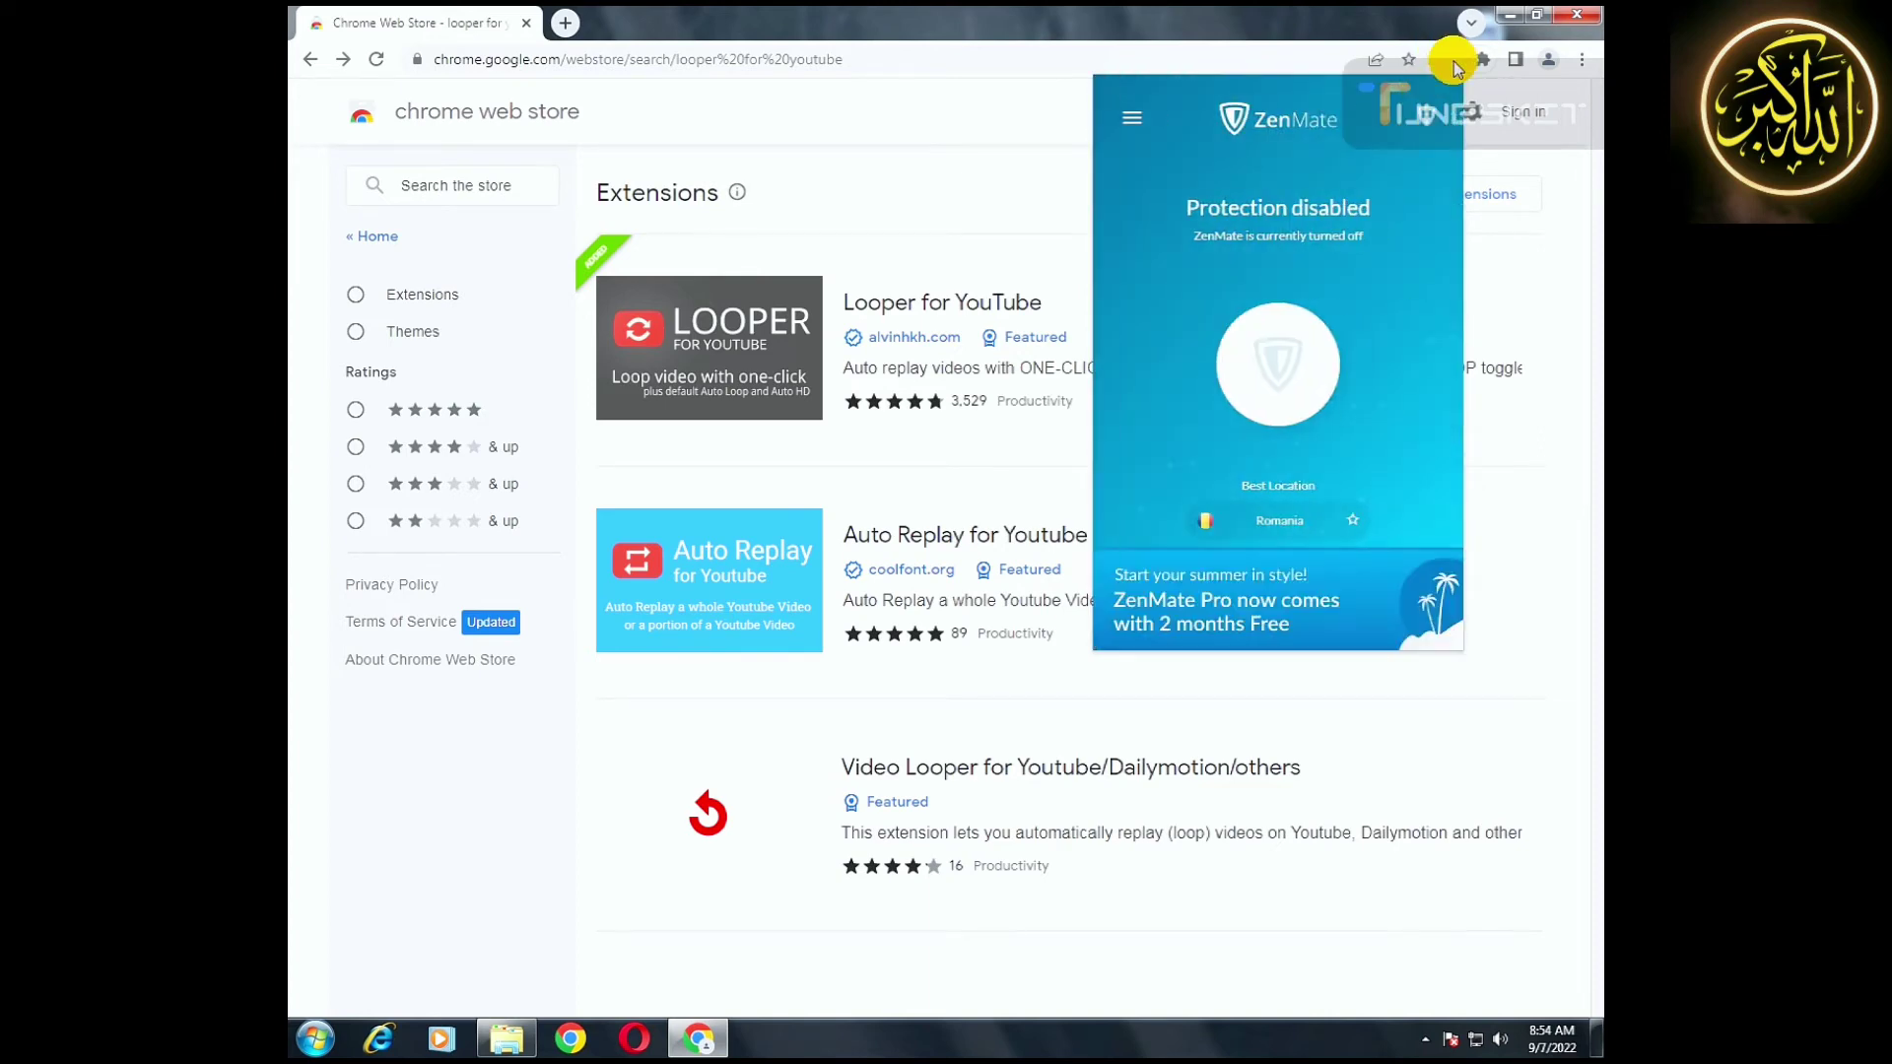
Set the ZenMate VPN location to Germany and connect to it.
left_click(1452, 61)
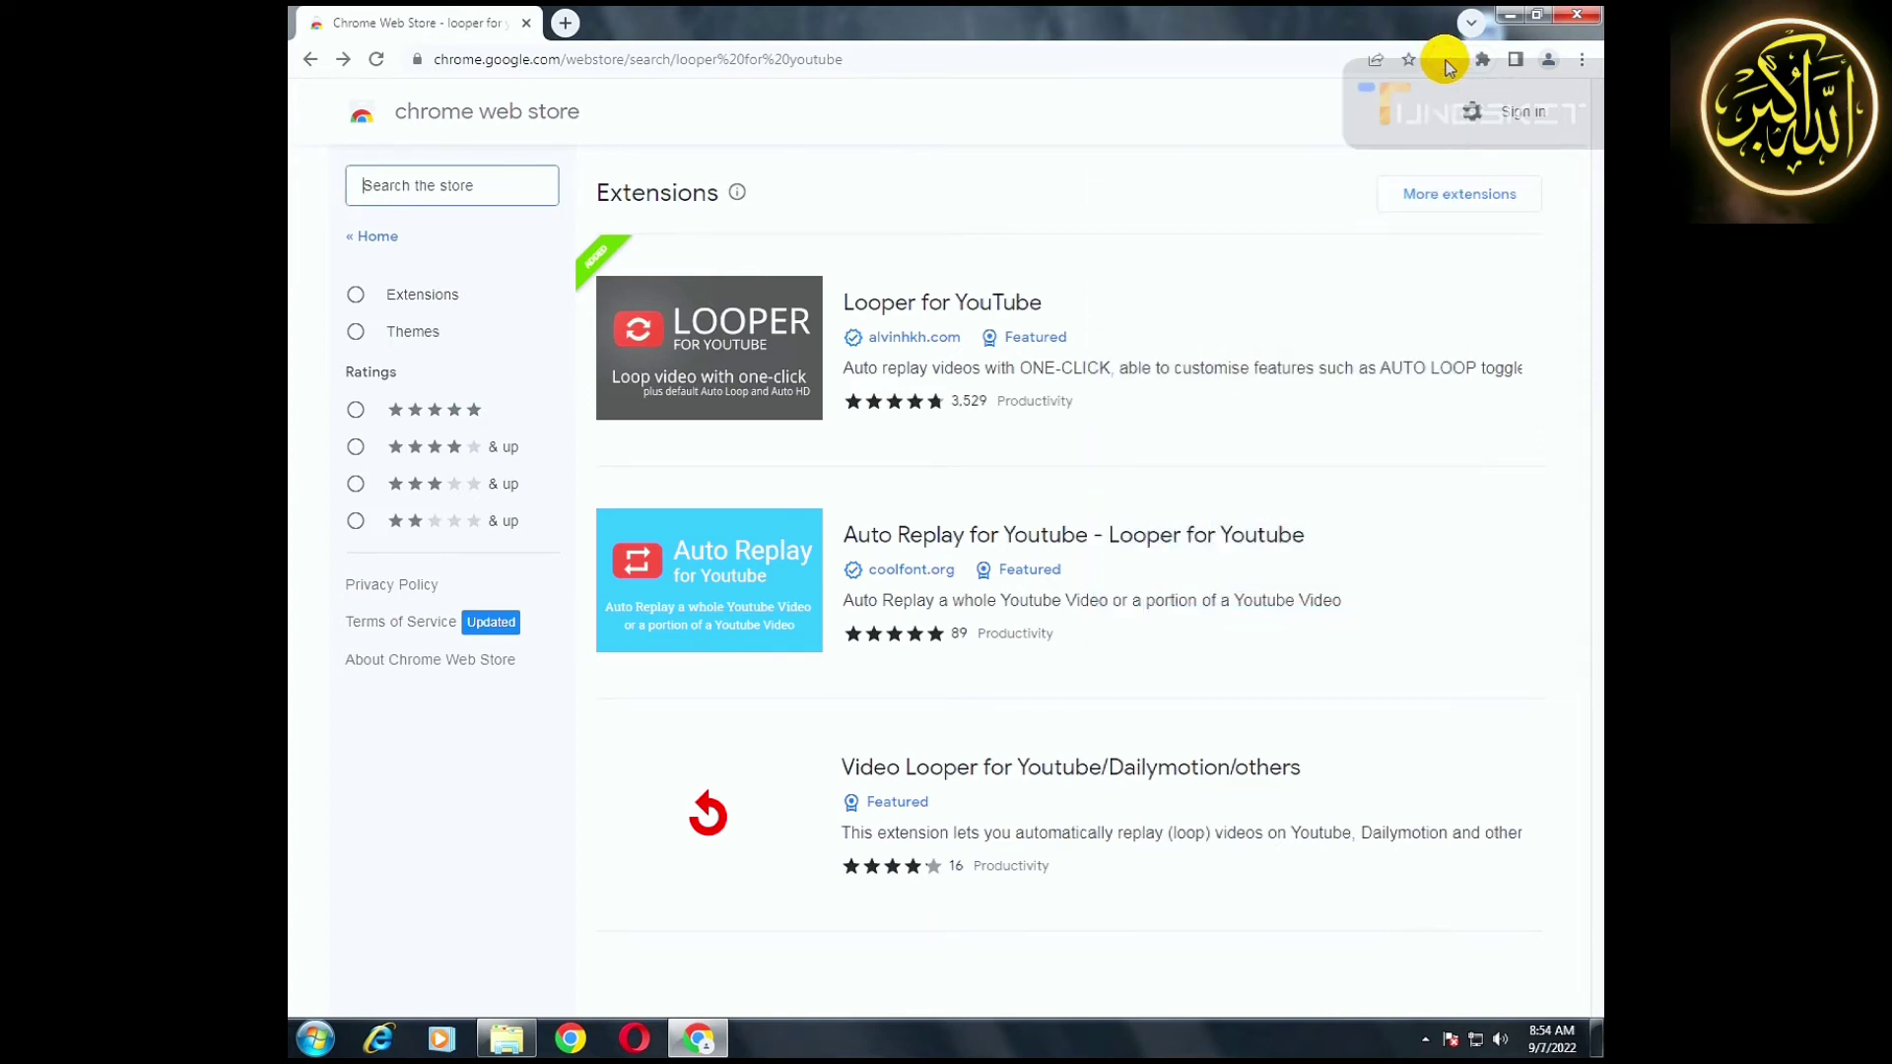
left_click(1446, 61)
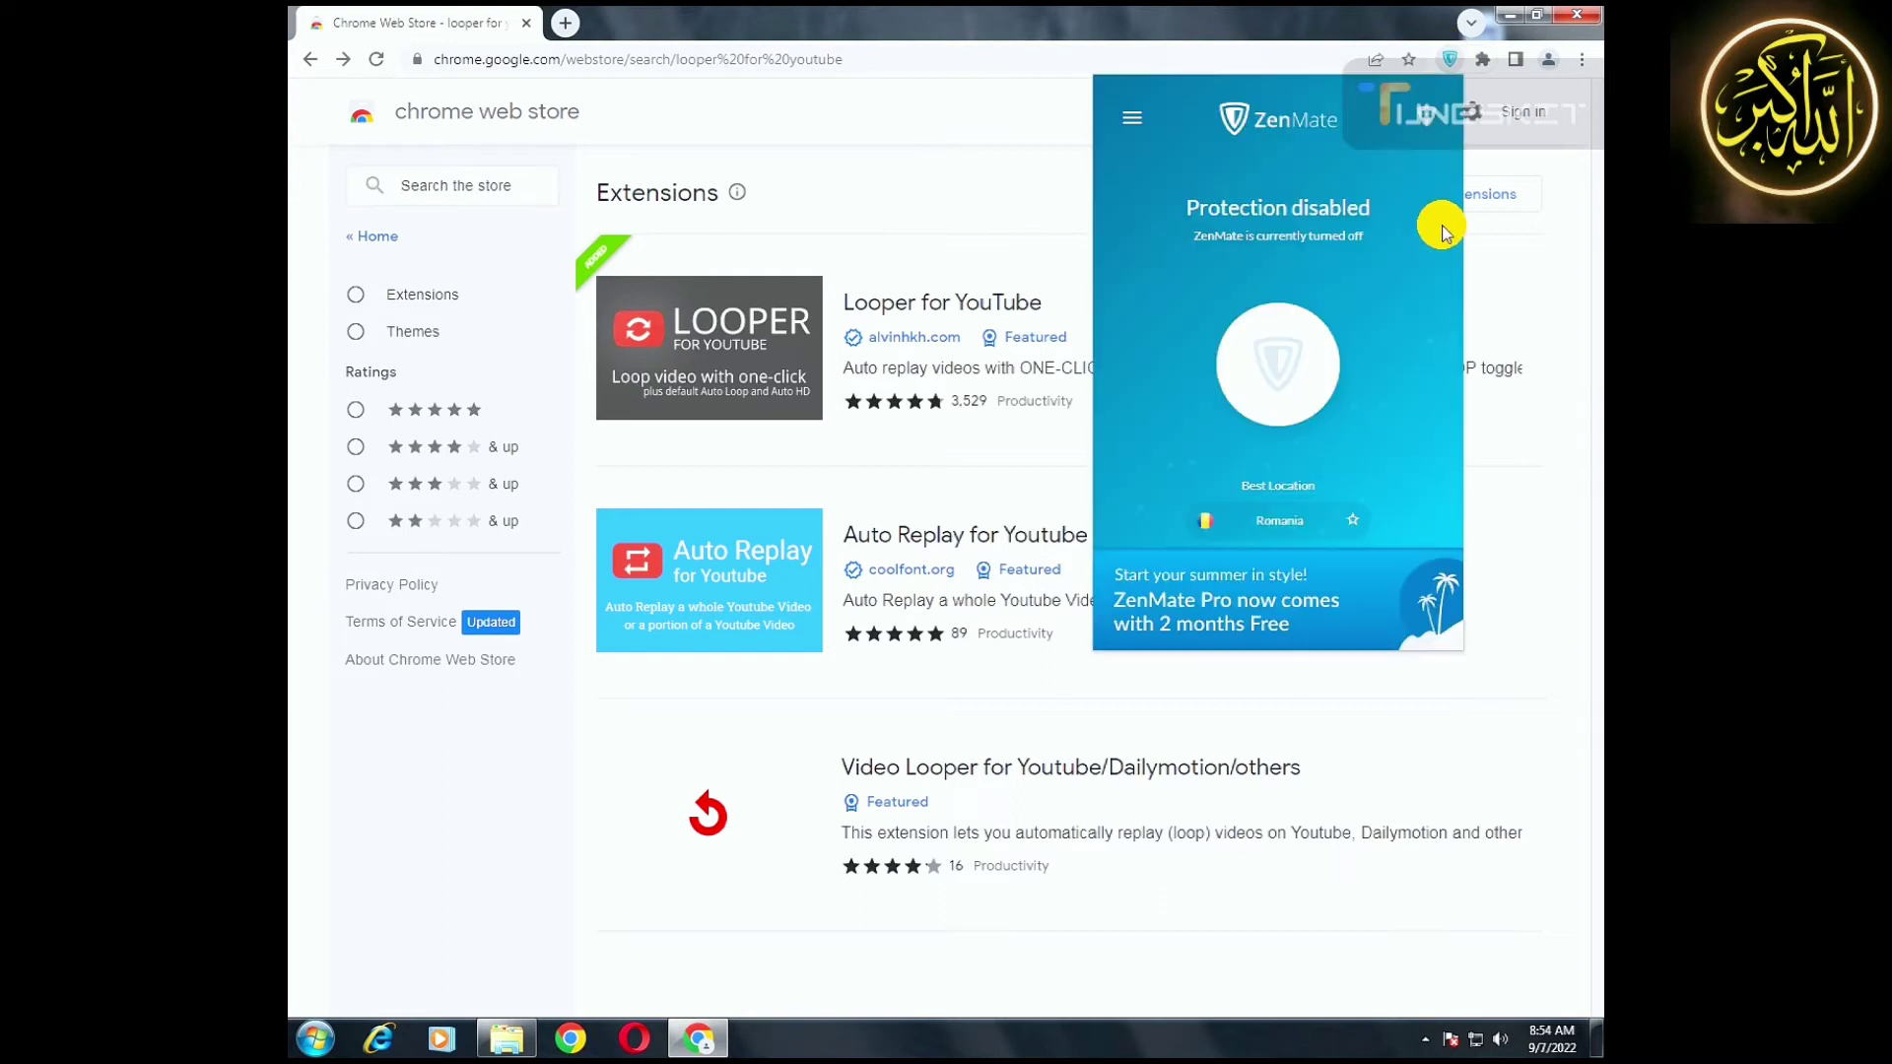
left_click(1132, 115)
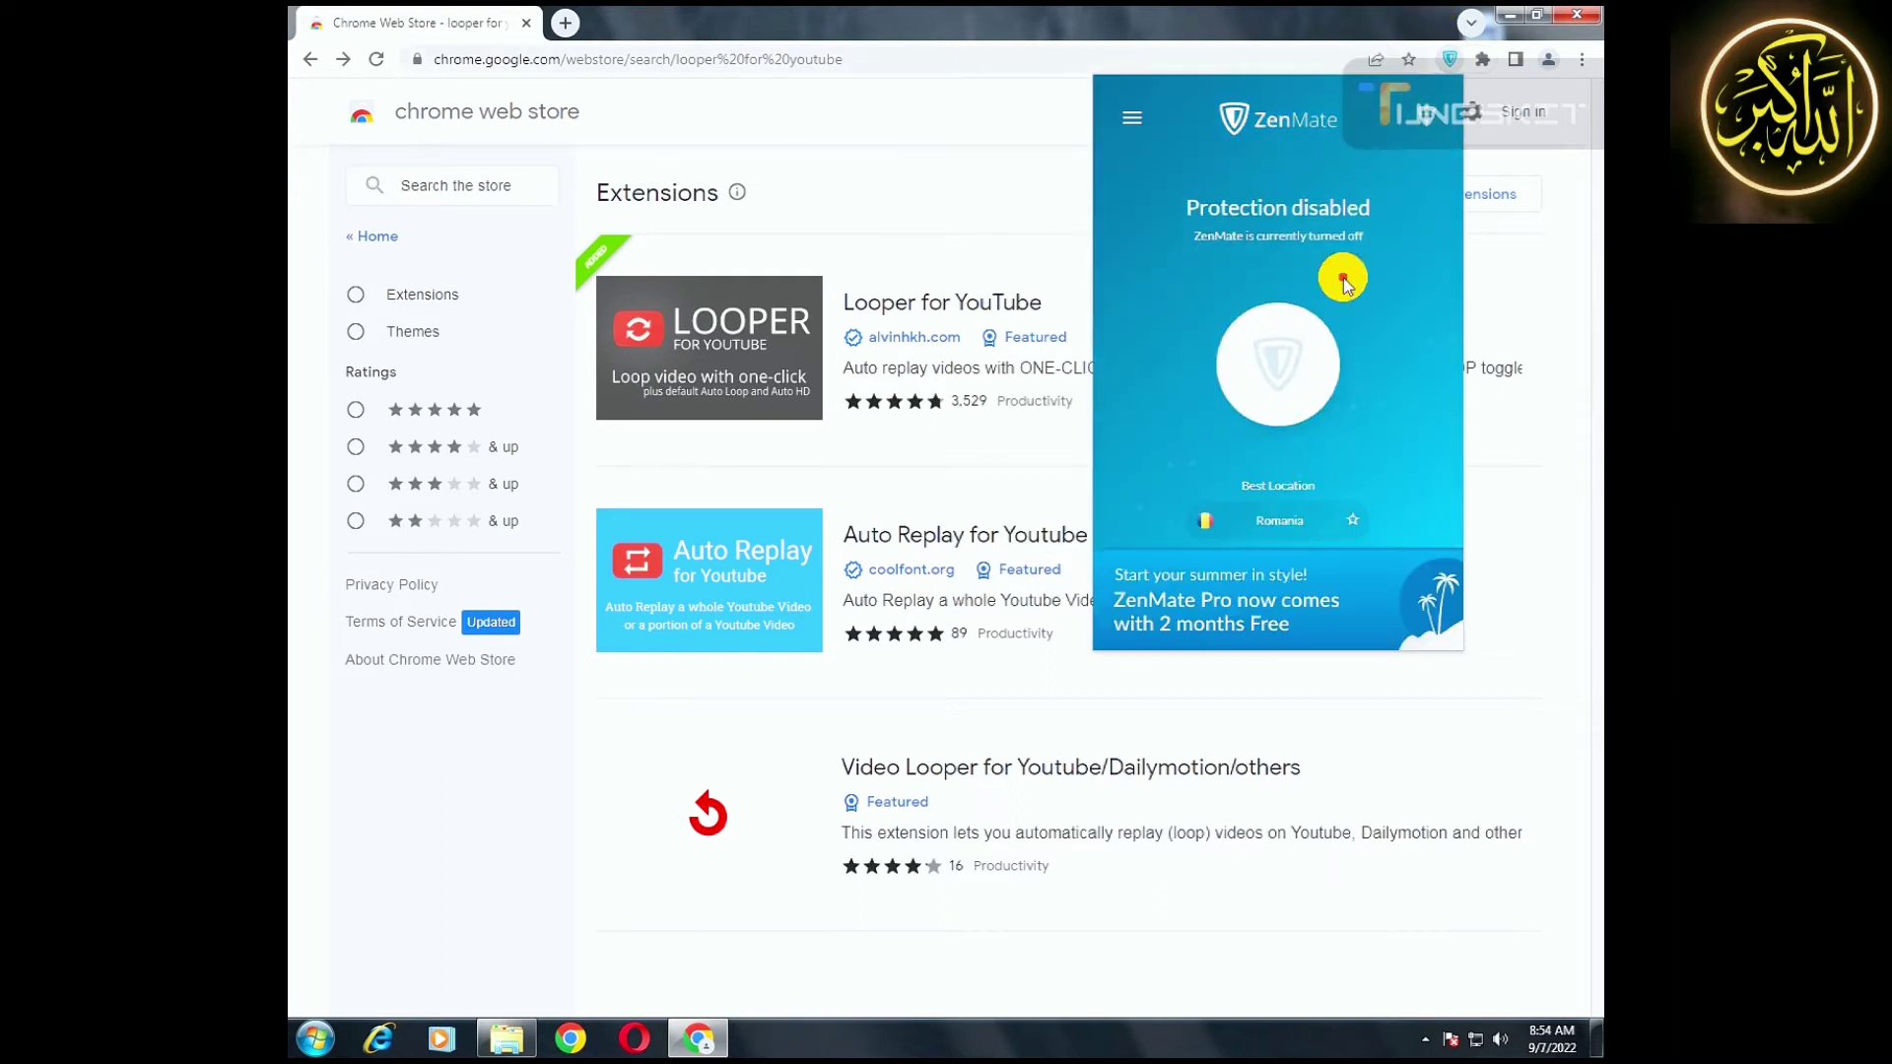
left_click(1274, 523)
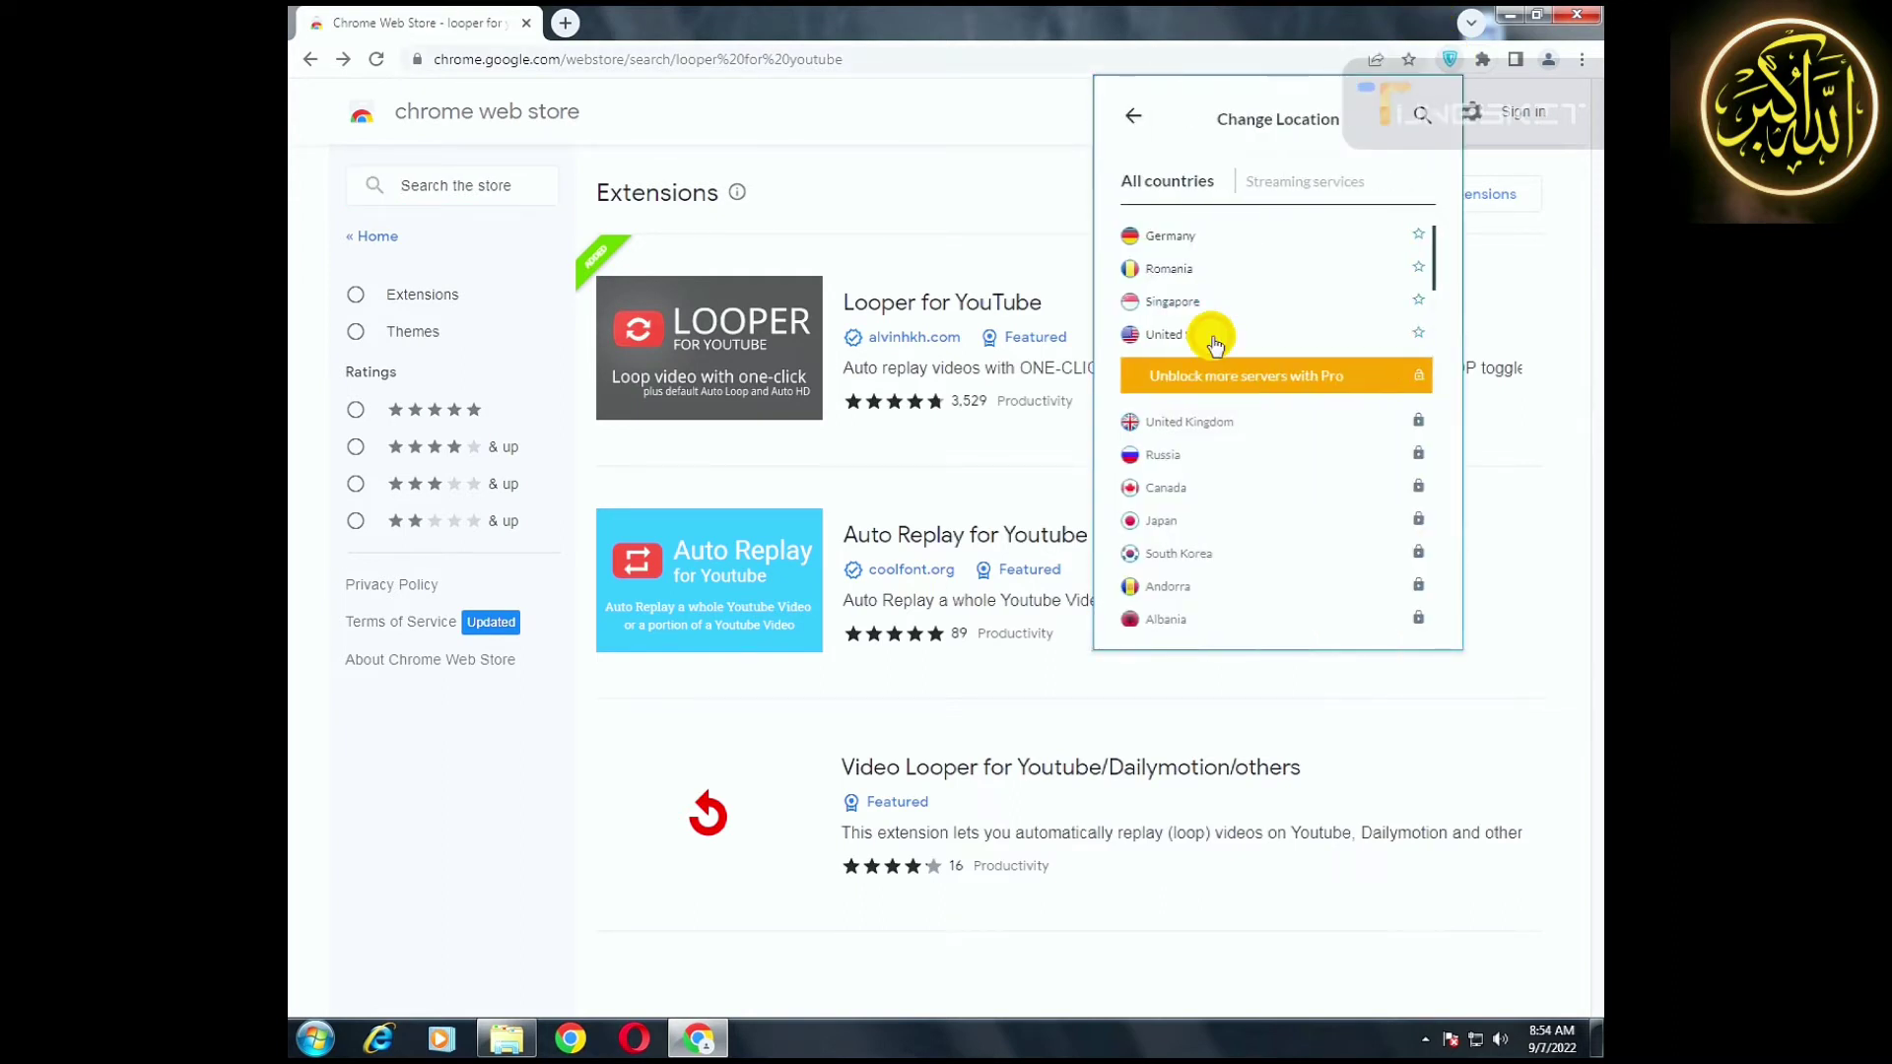
left_click(1170, 242)
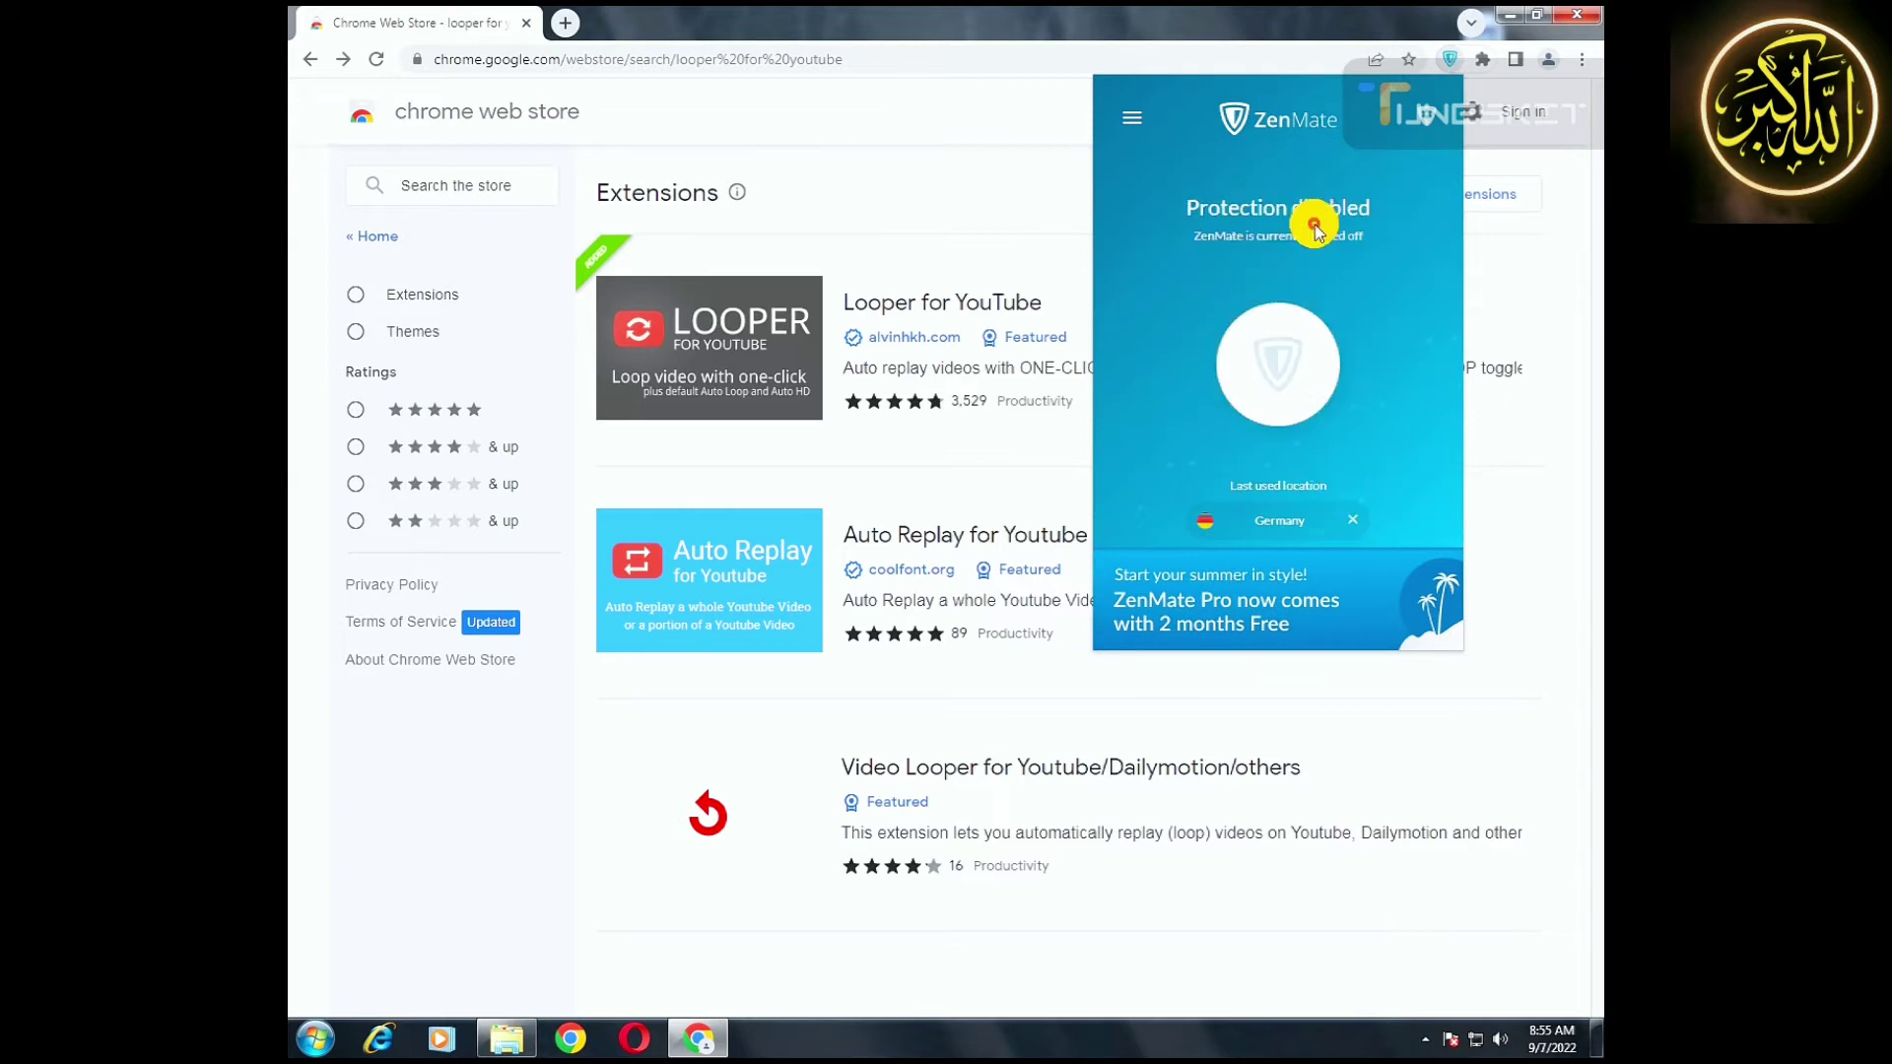
left_click(1304, 381)
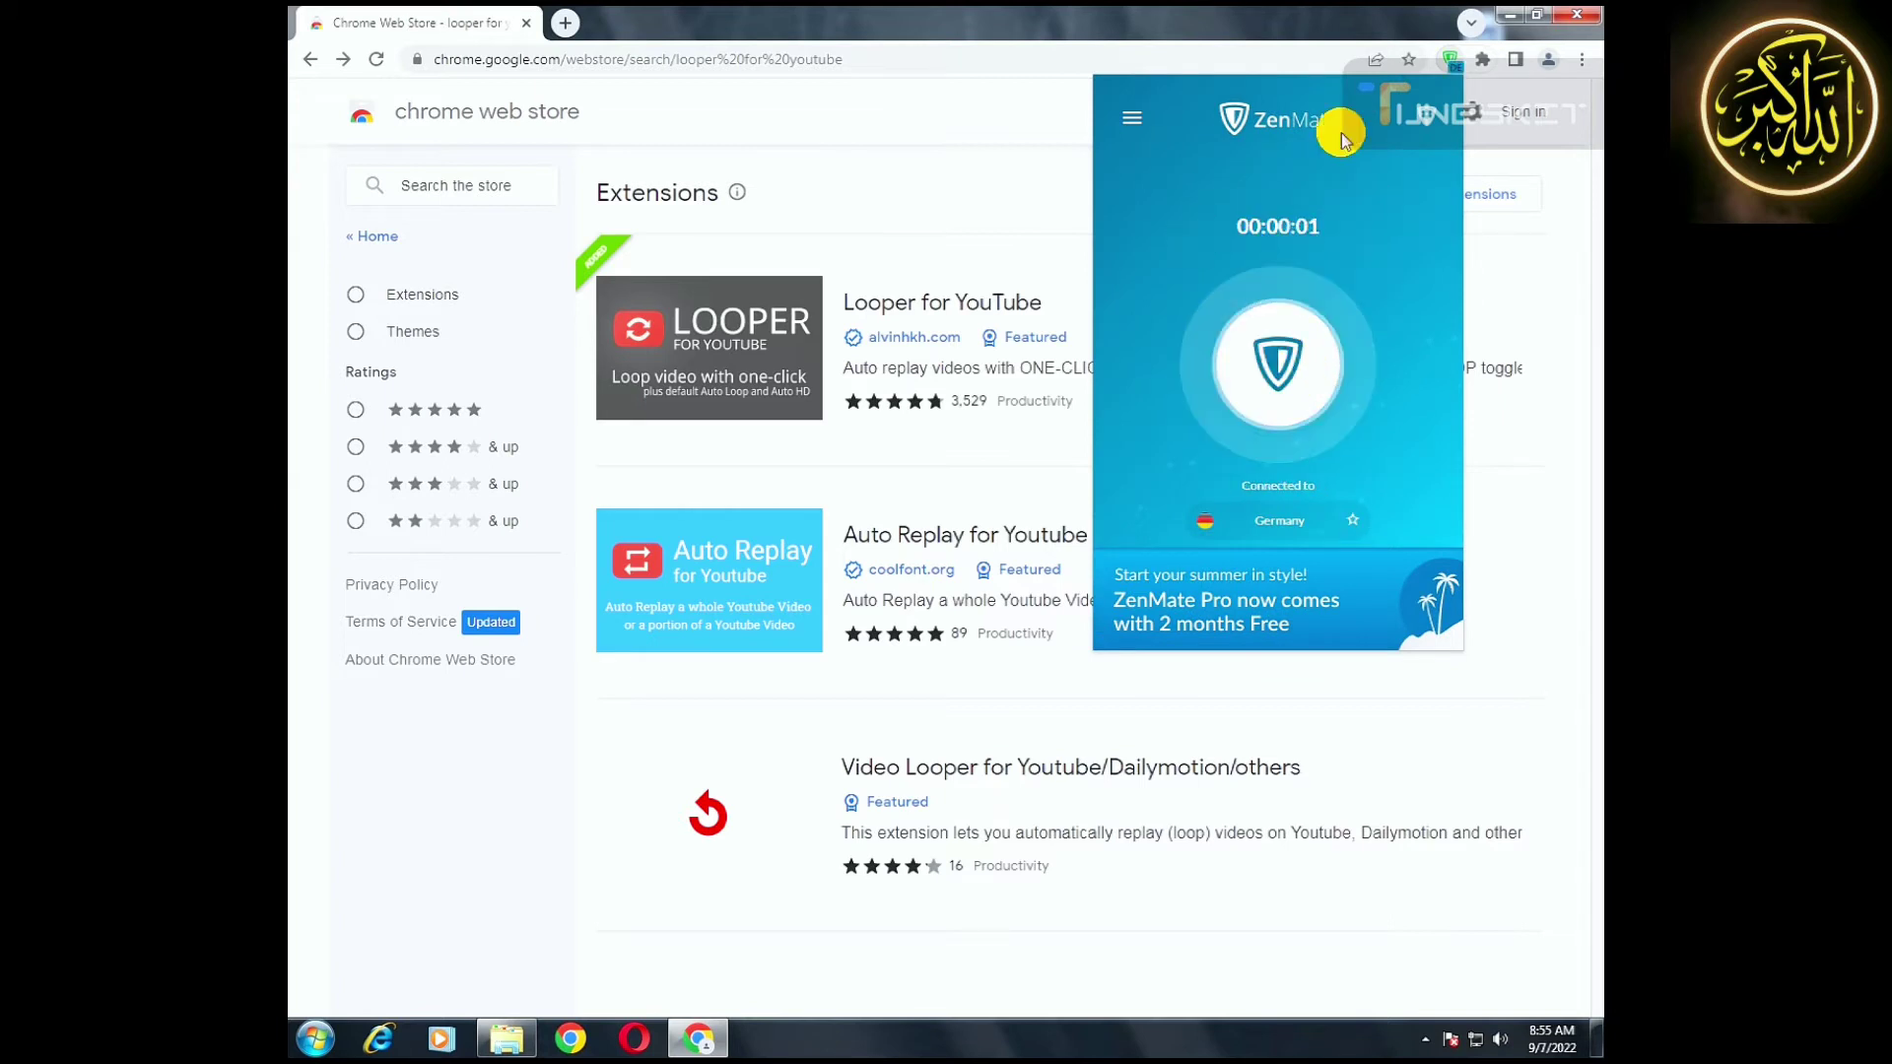
Reopen ZenMate and examine the list of server locations available for the connection.
left_click(1445, 63)
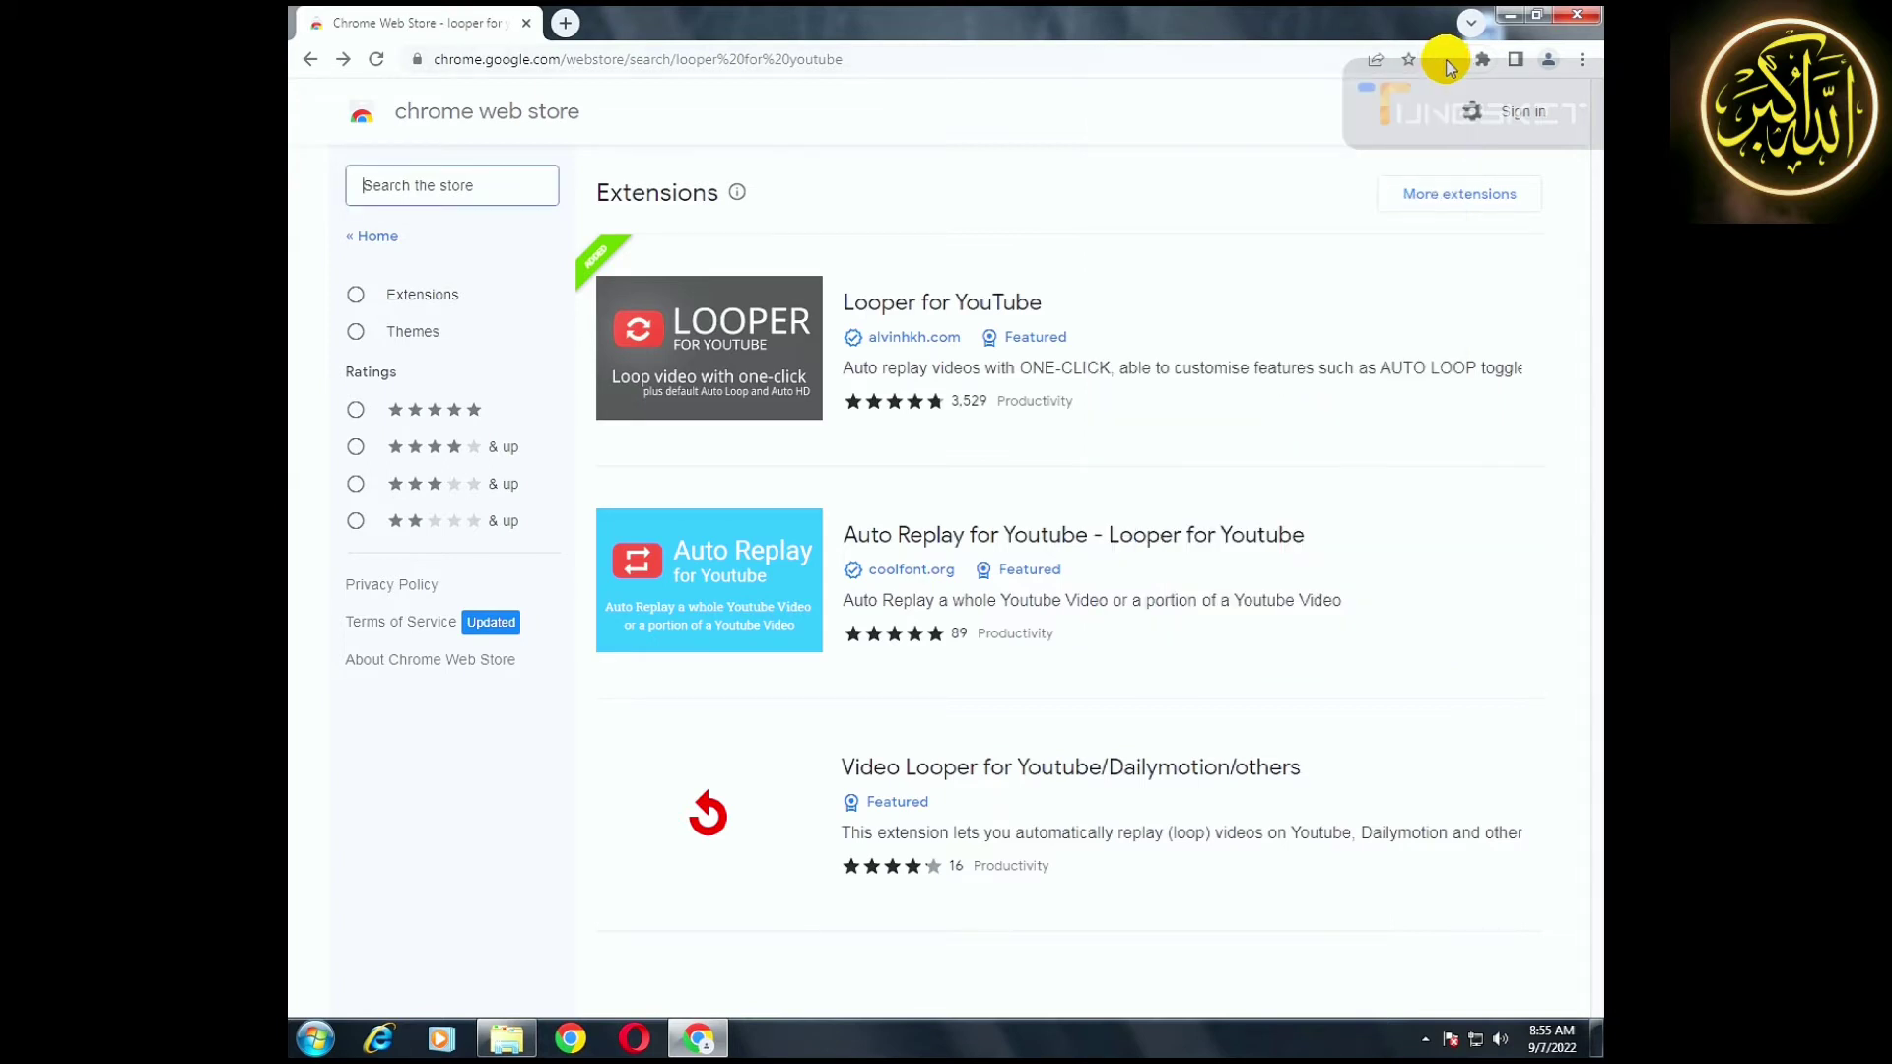
left_click(1439, 69)
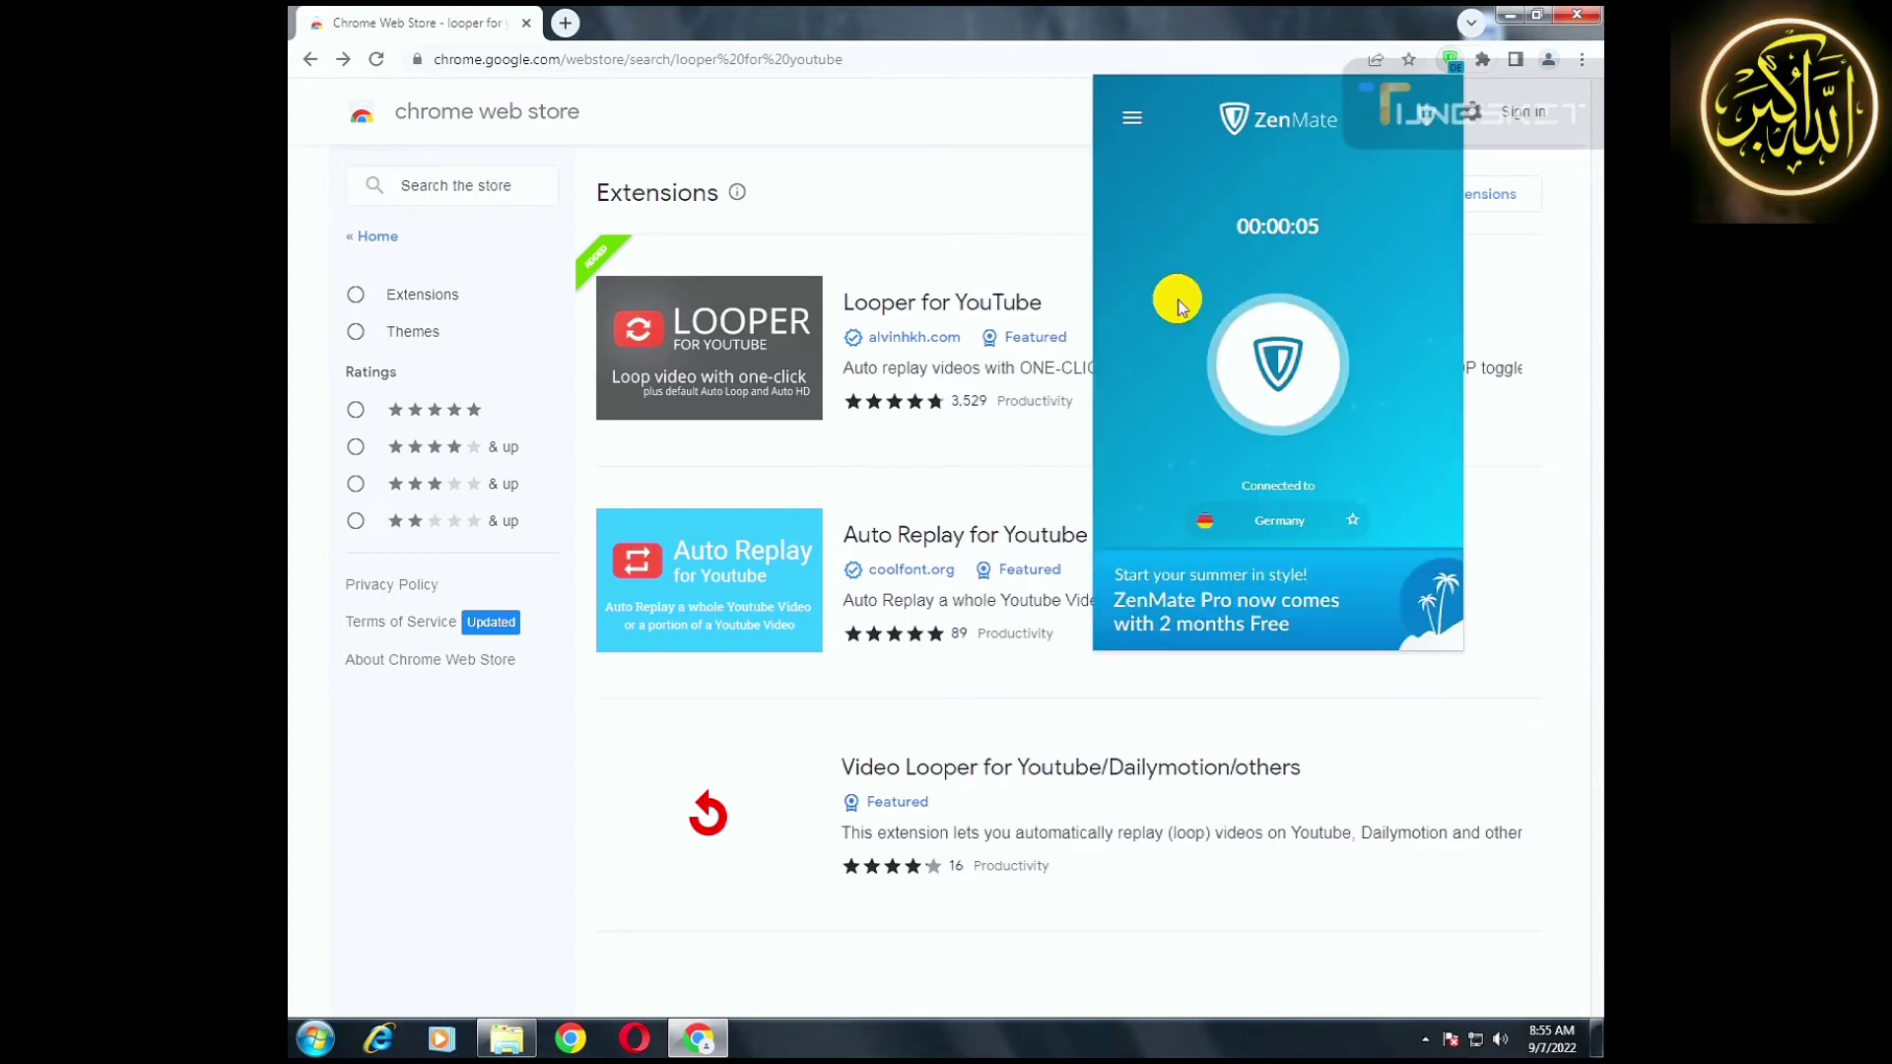
left_click(1294, 522)
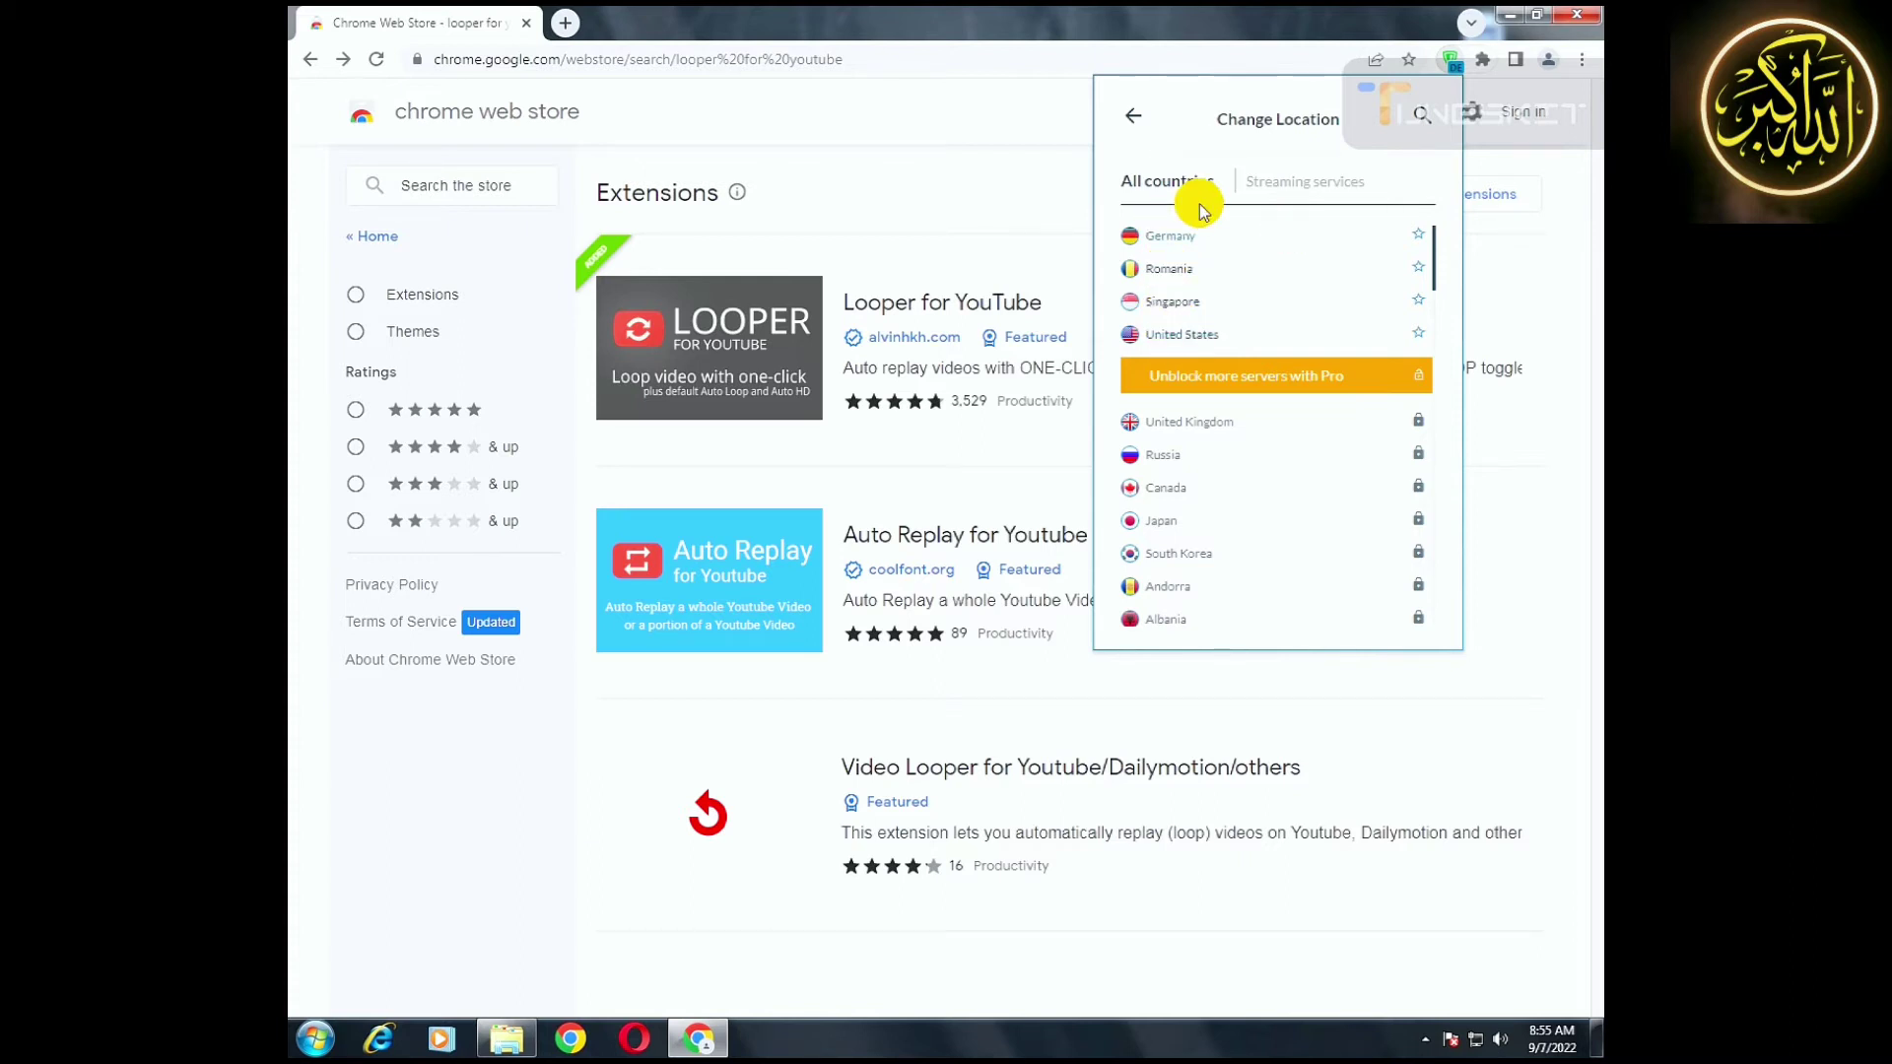
left_click(1445, 63)
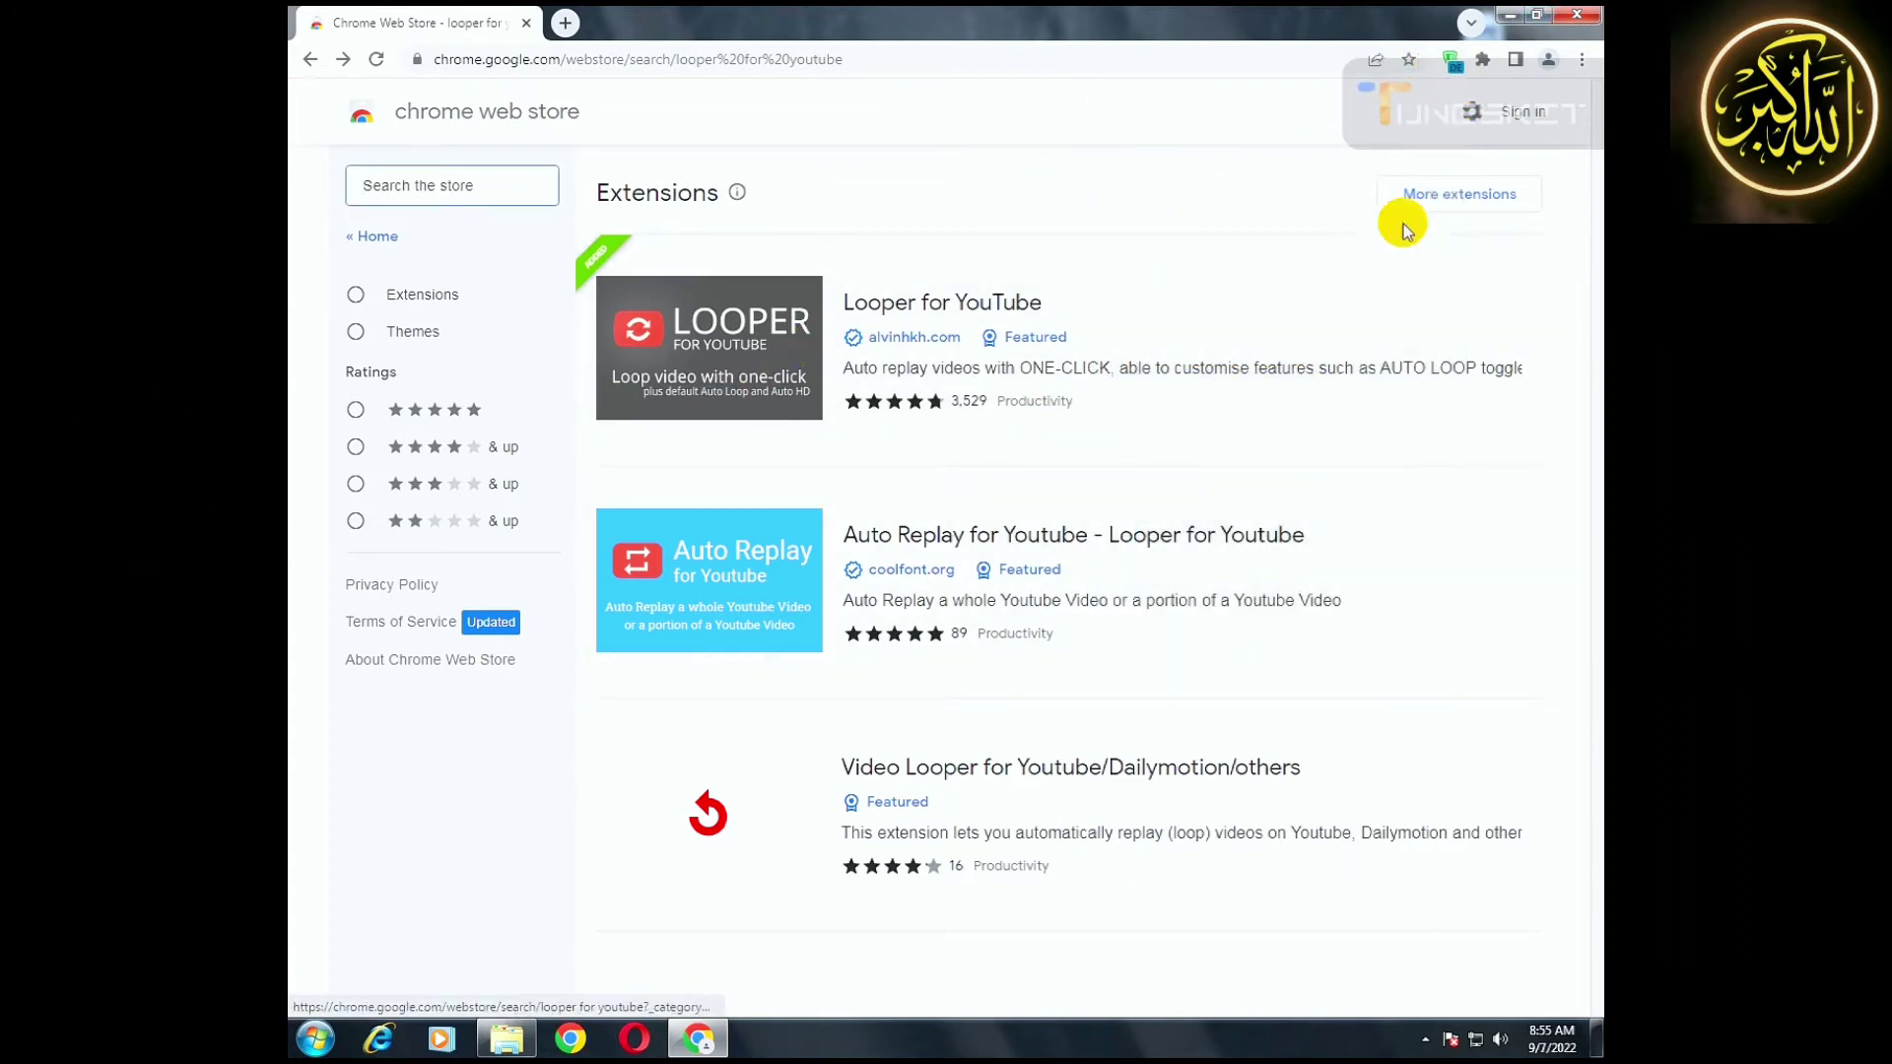
Close the Chrome-007 browser window and refresh the desktop.
left_click(1576, 14)
right_click(1003, 197)
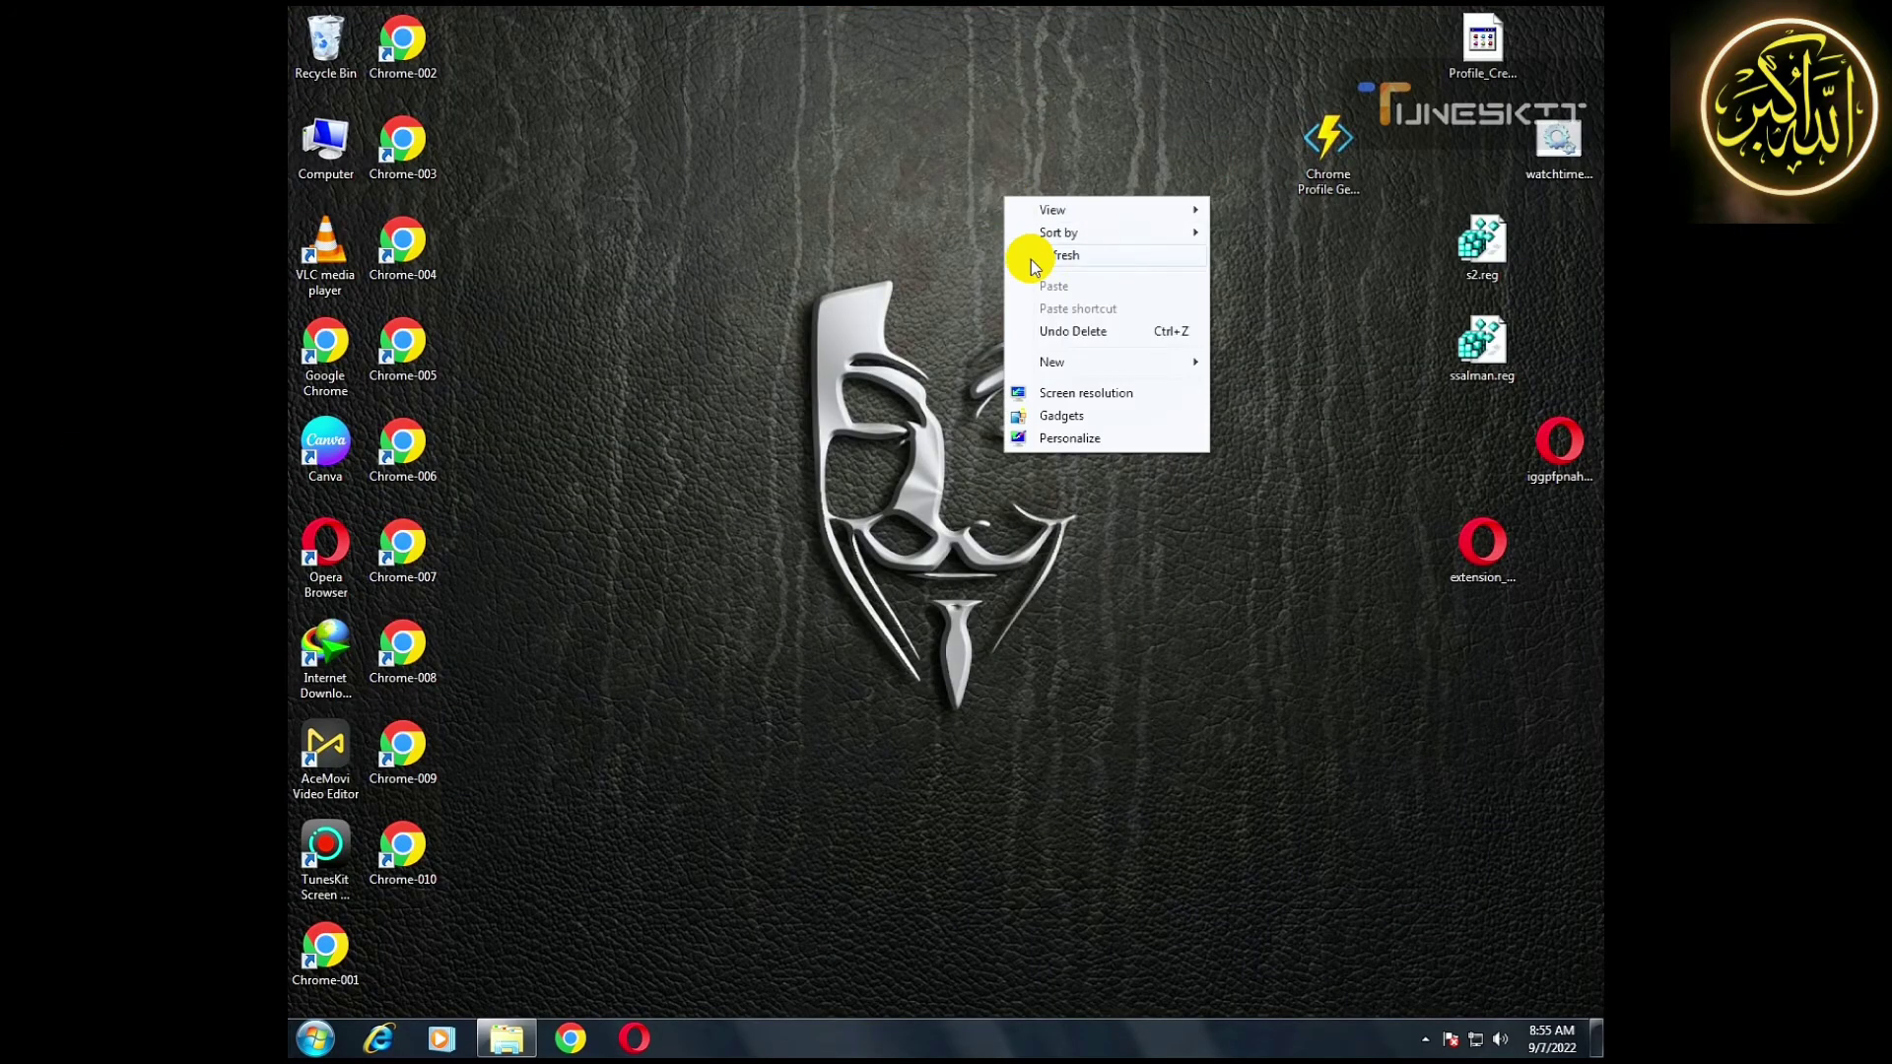
left_click(785, 241)
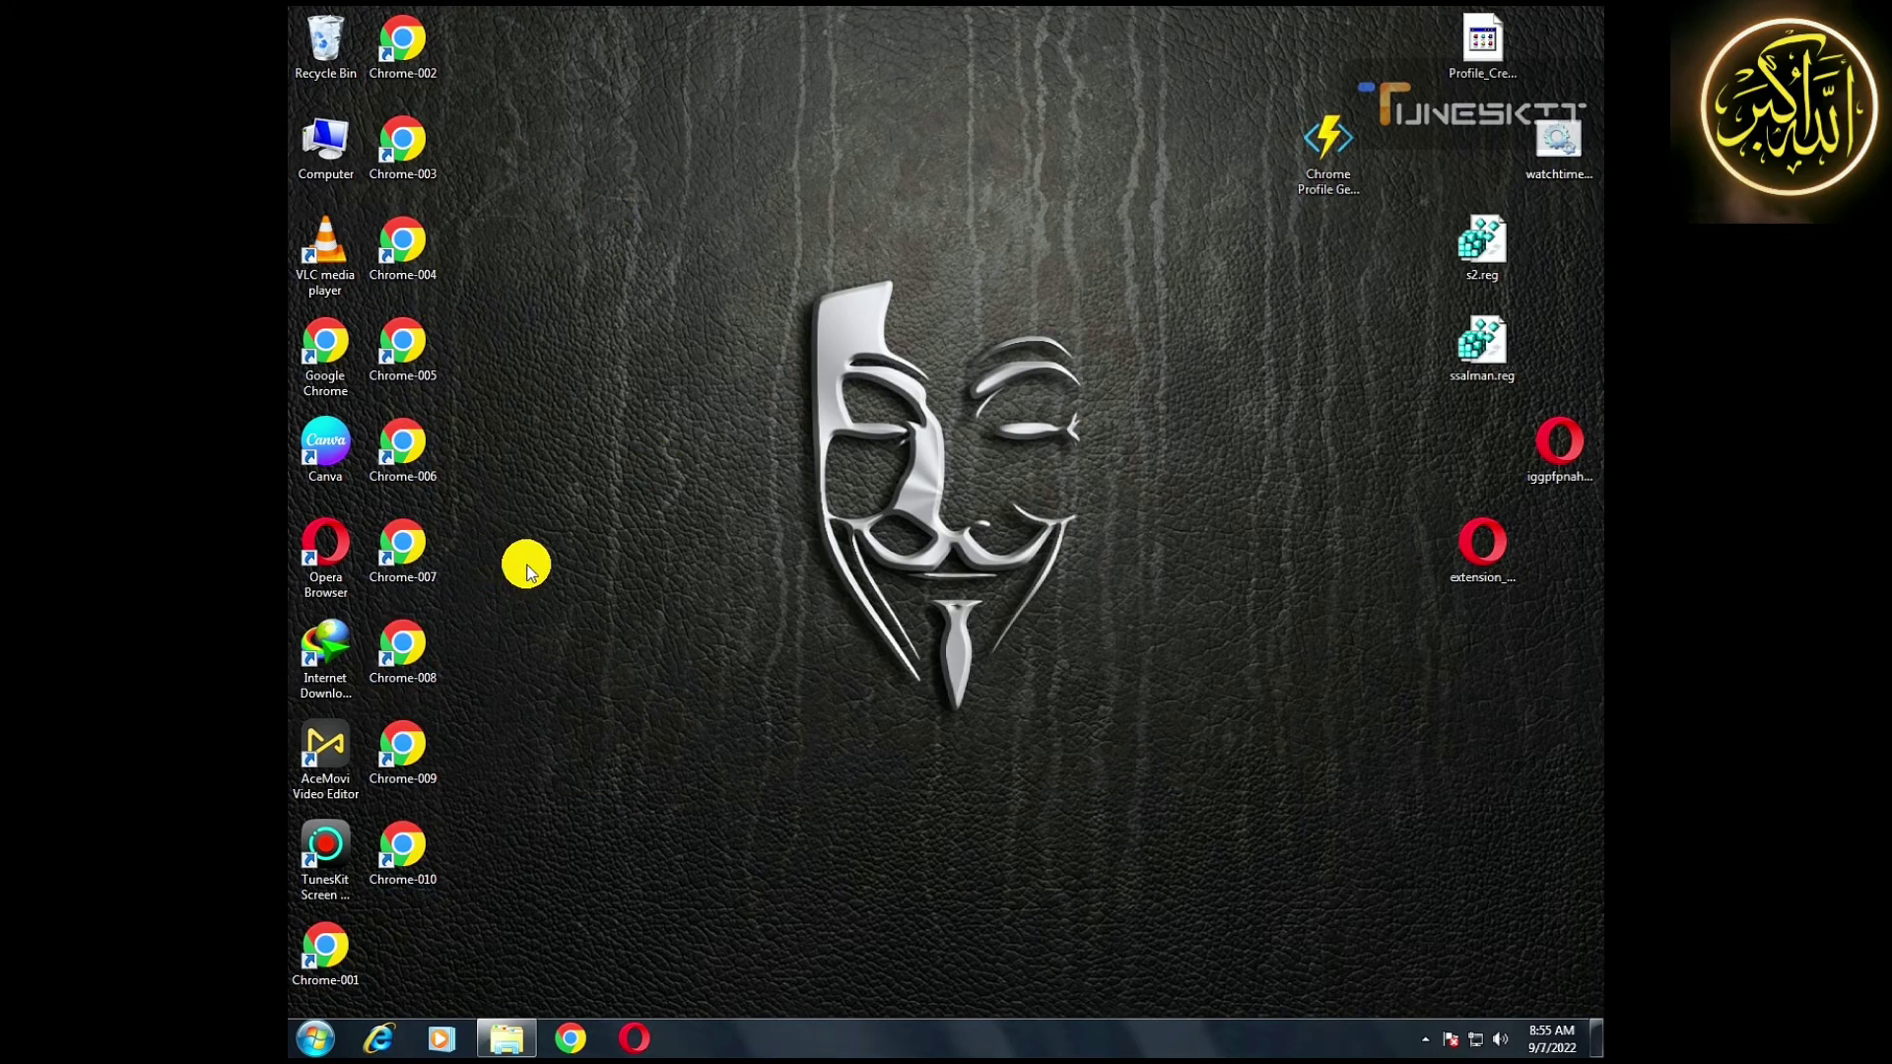
right_click(786, 218)
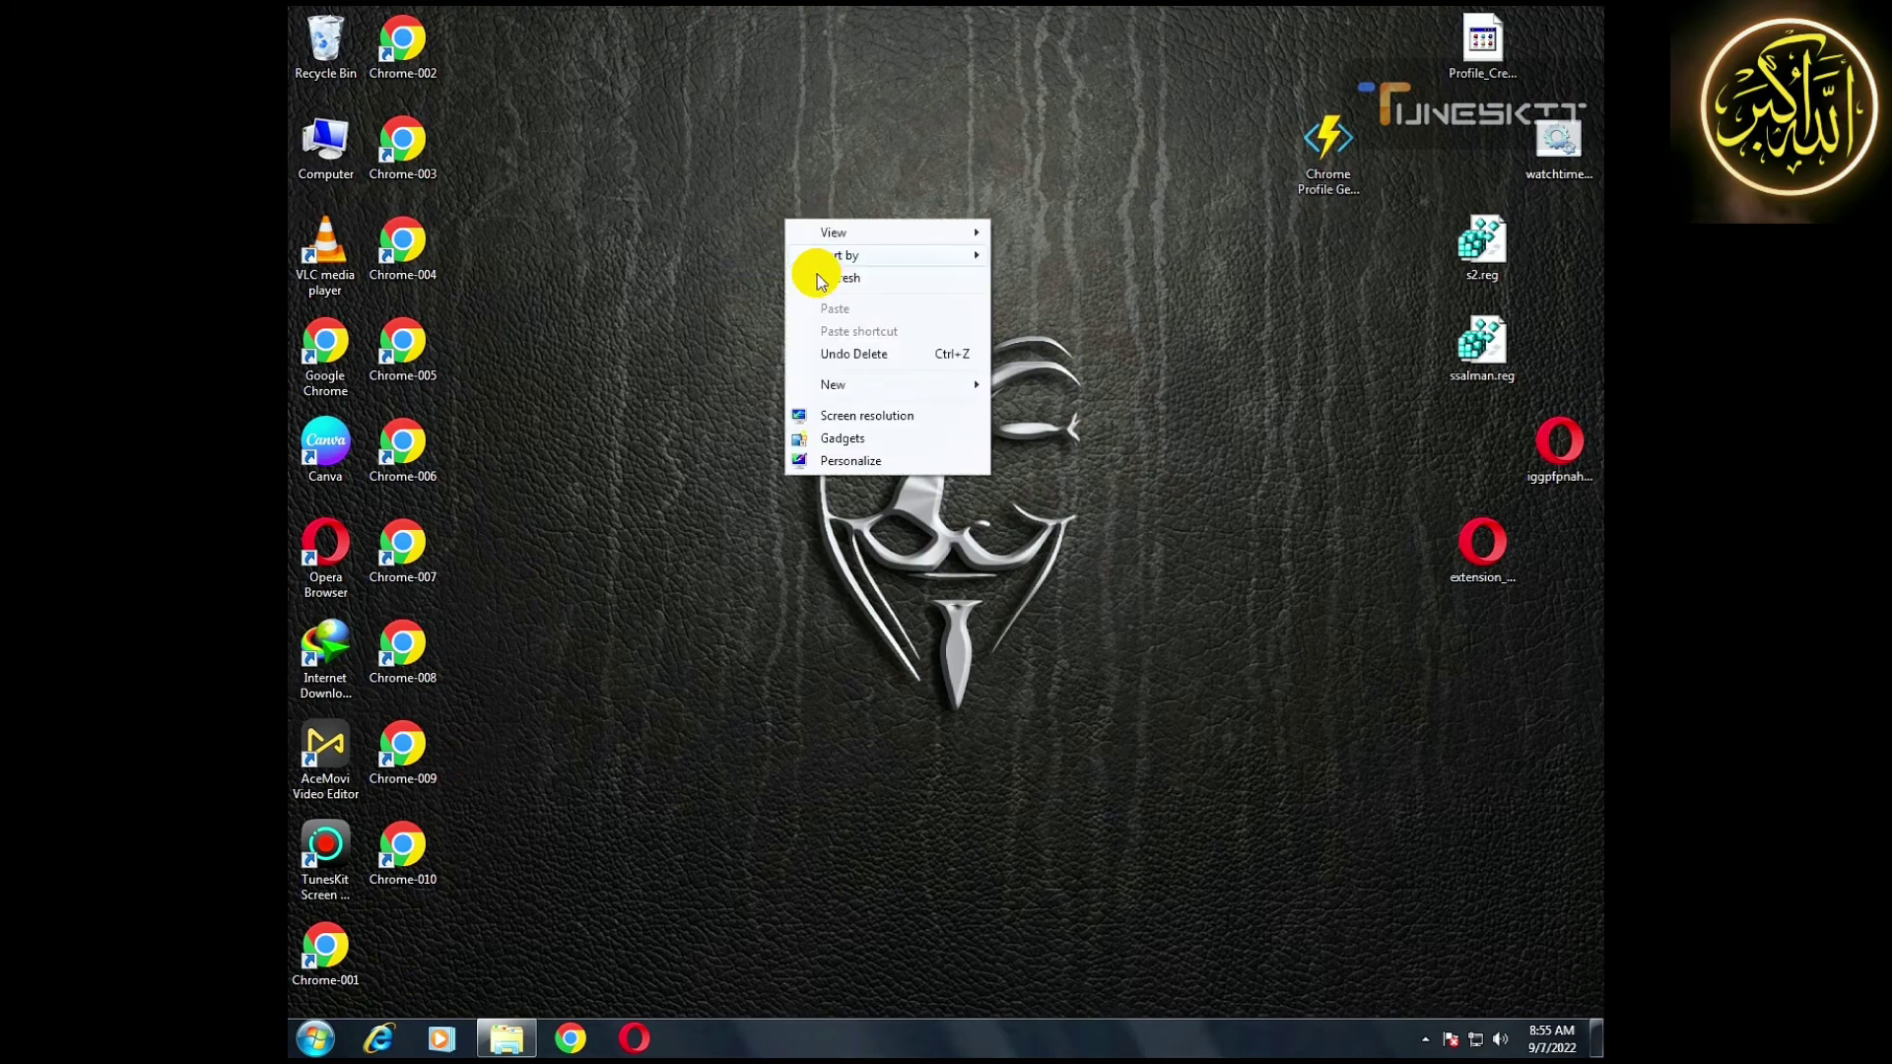
left_click(824, 281)
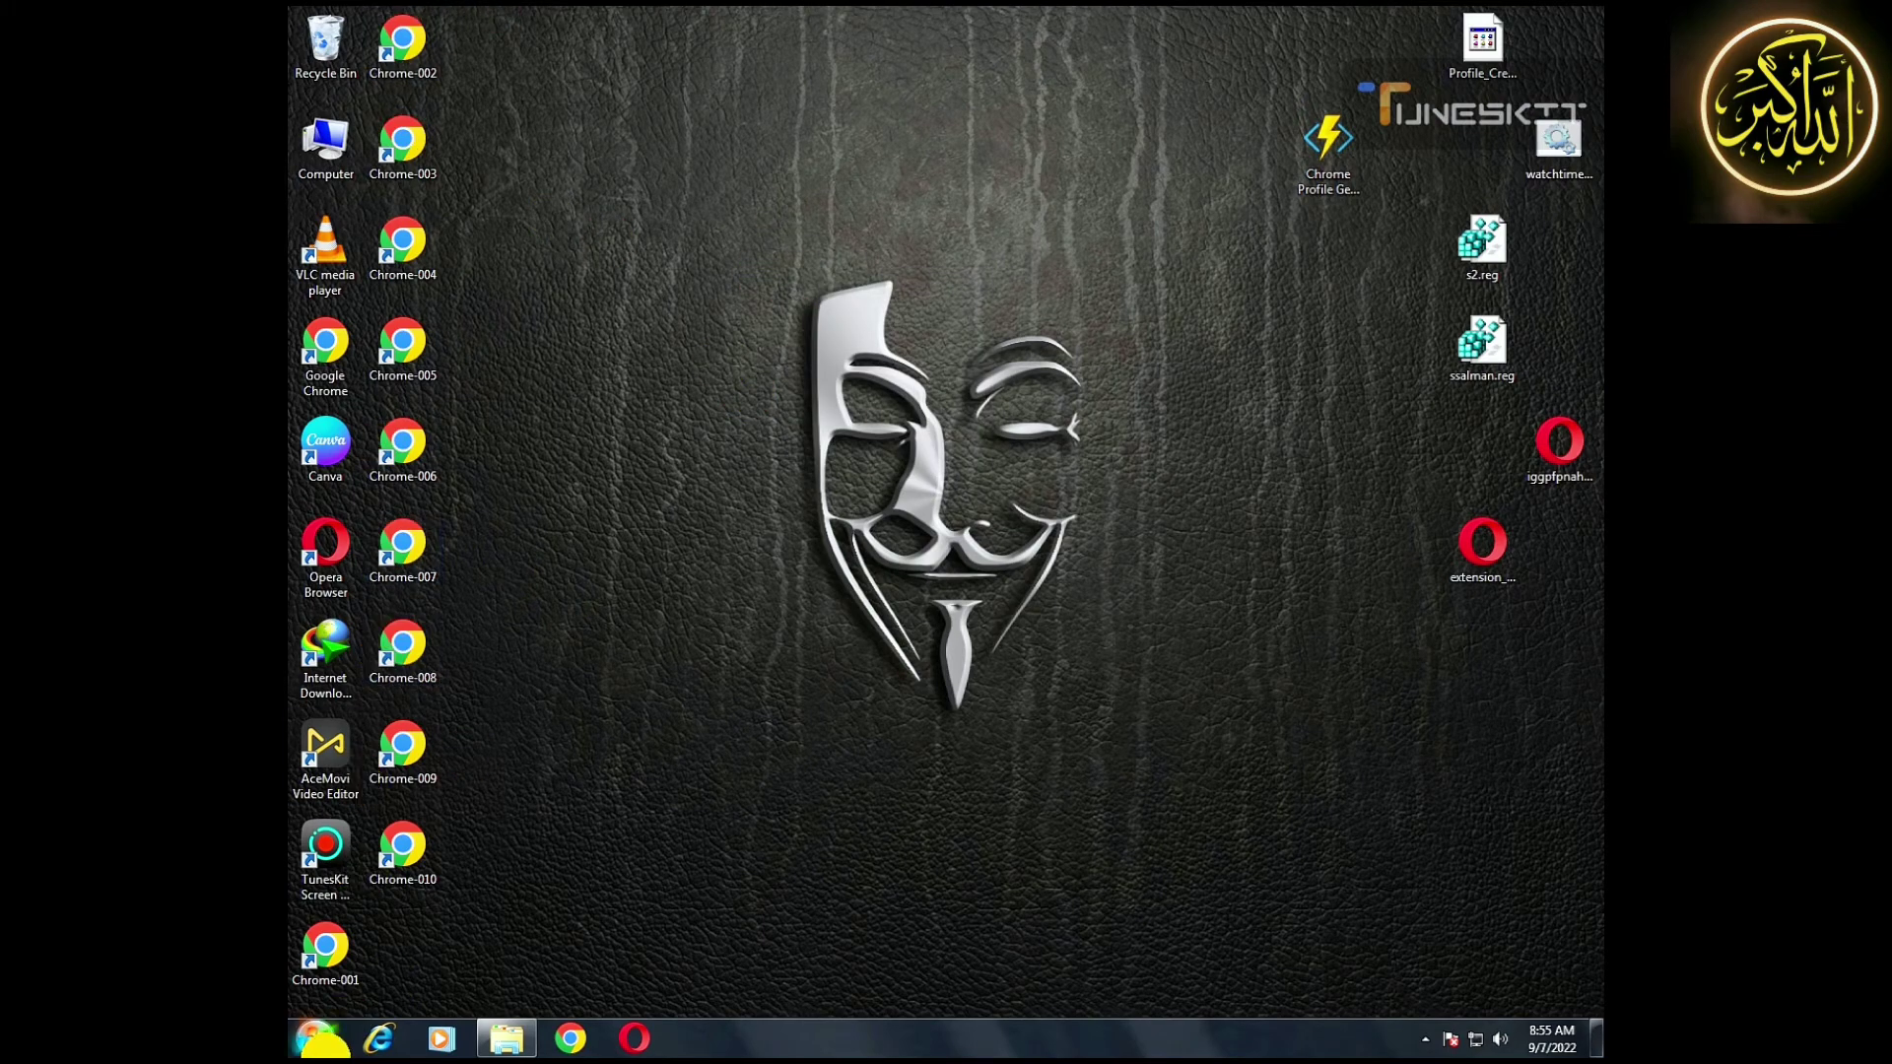
left_click(315, 1039)
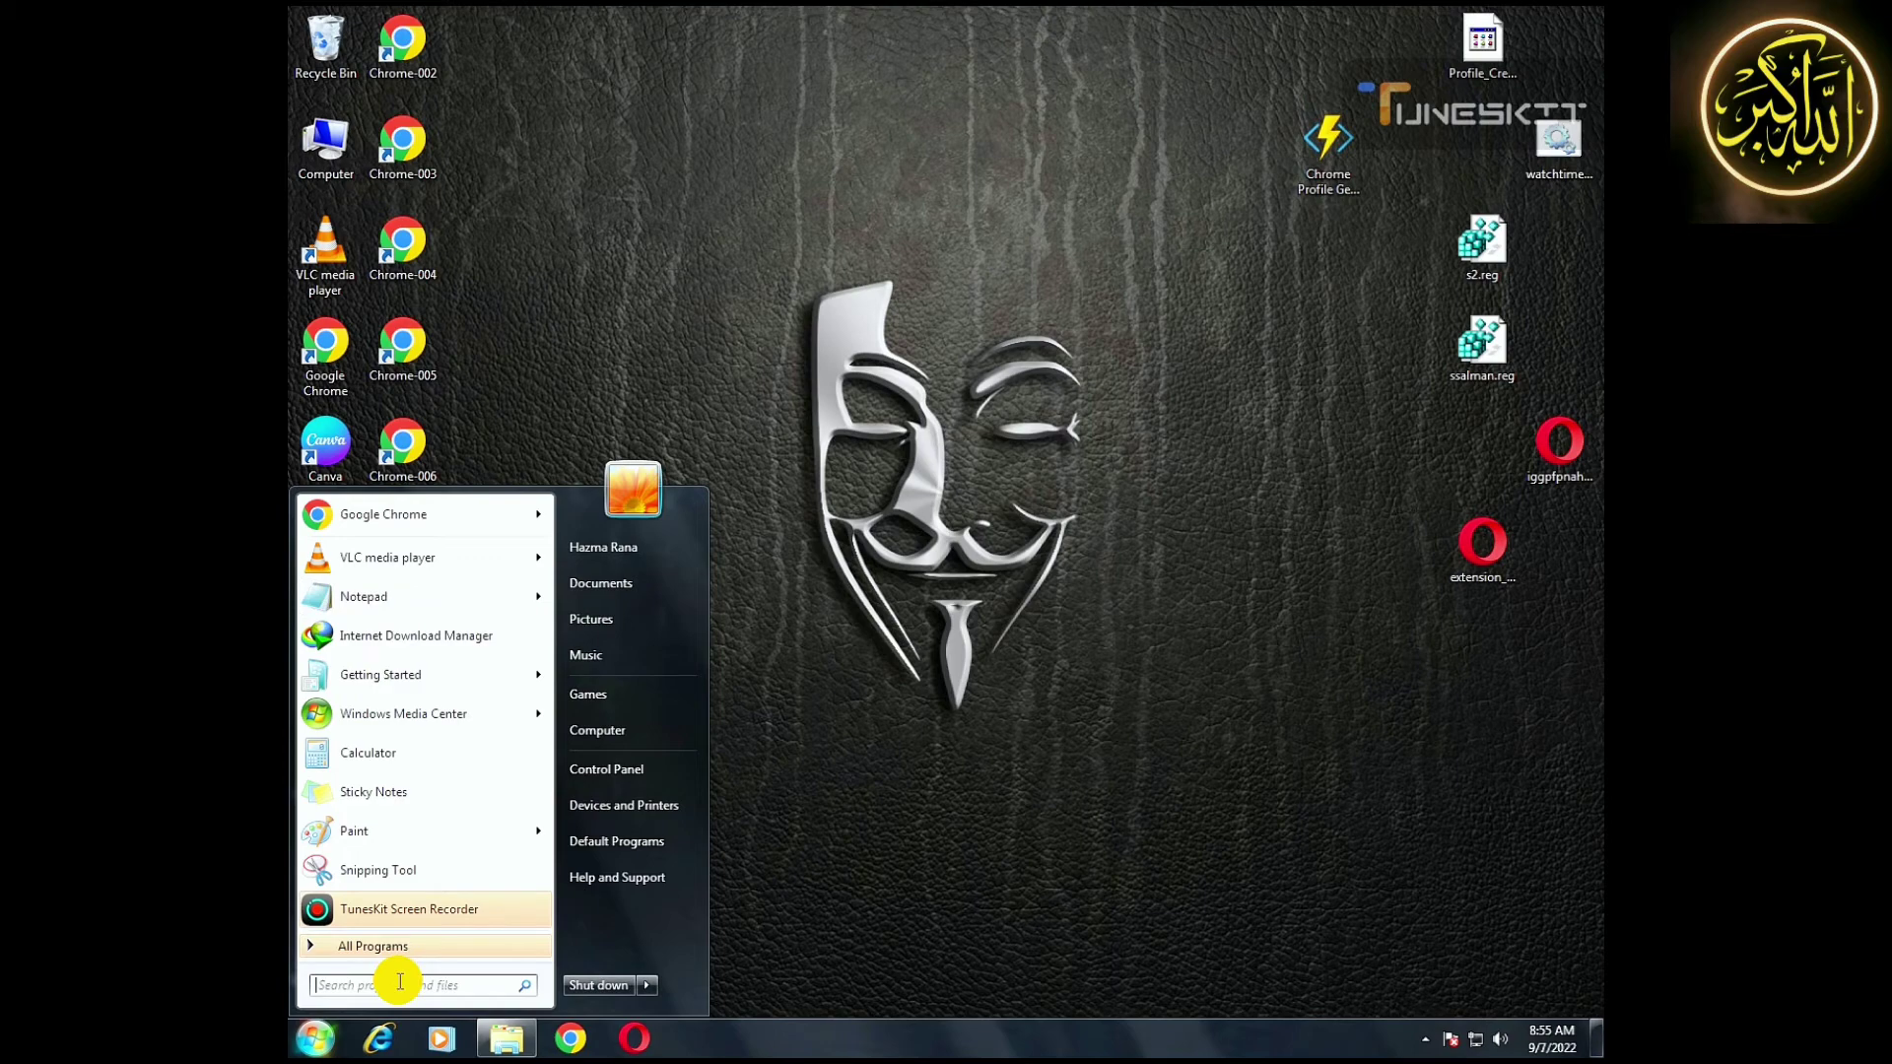
type("note")
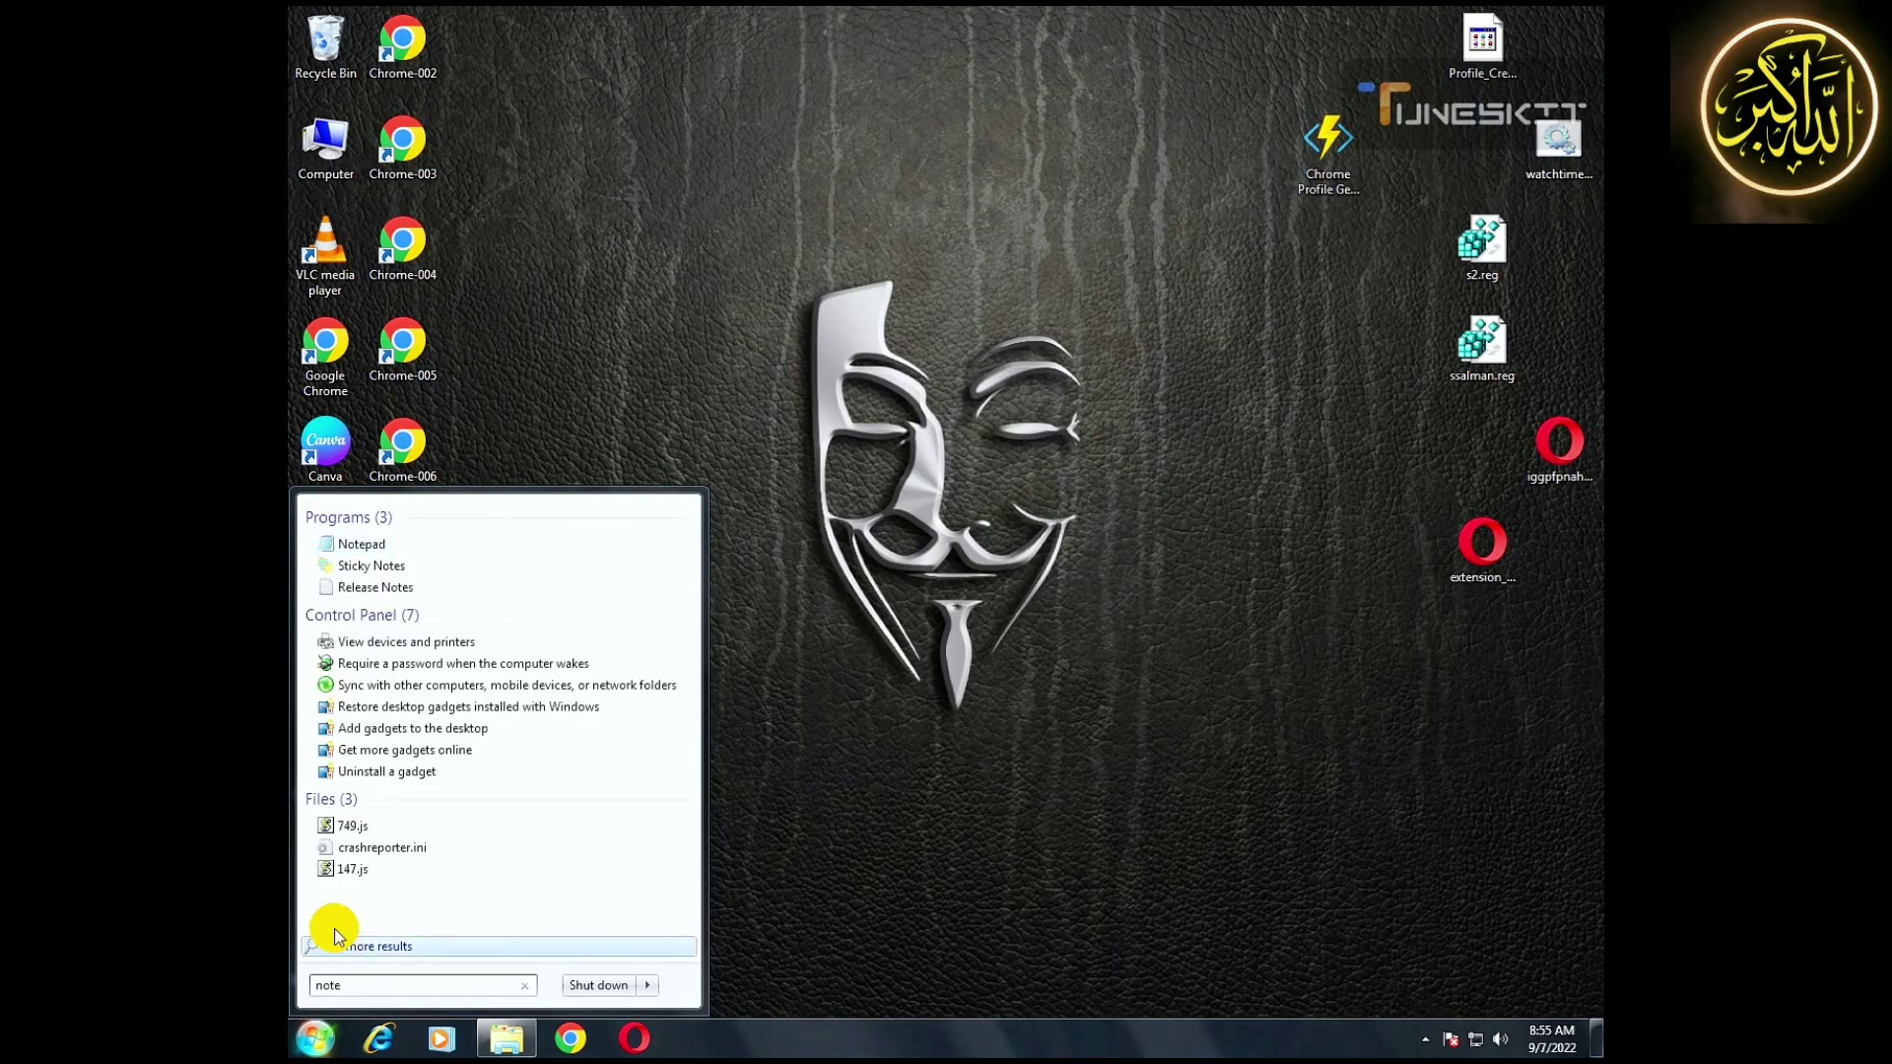
left_click(393, 542)
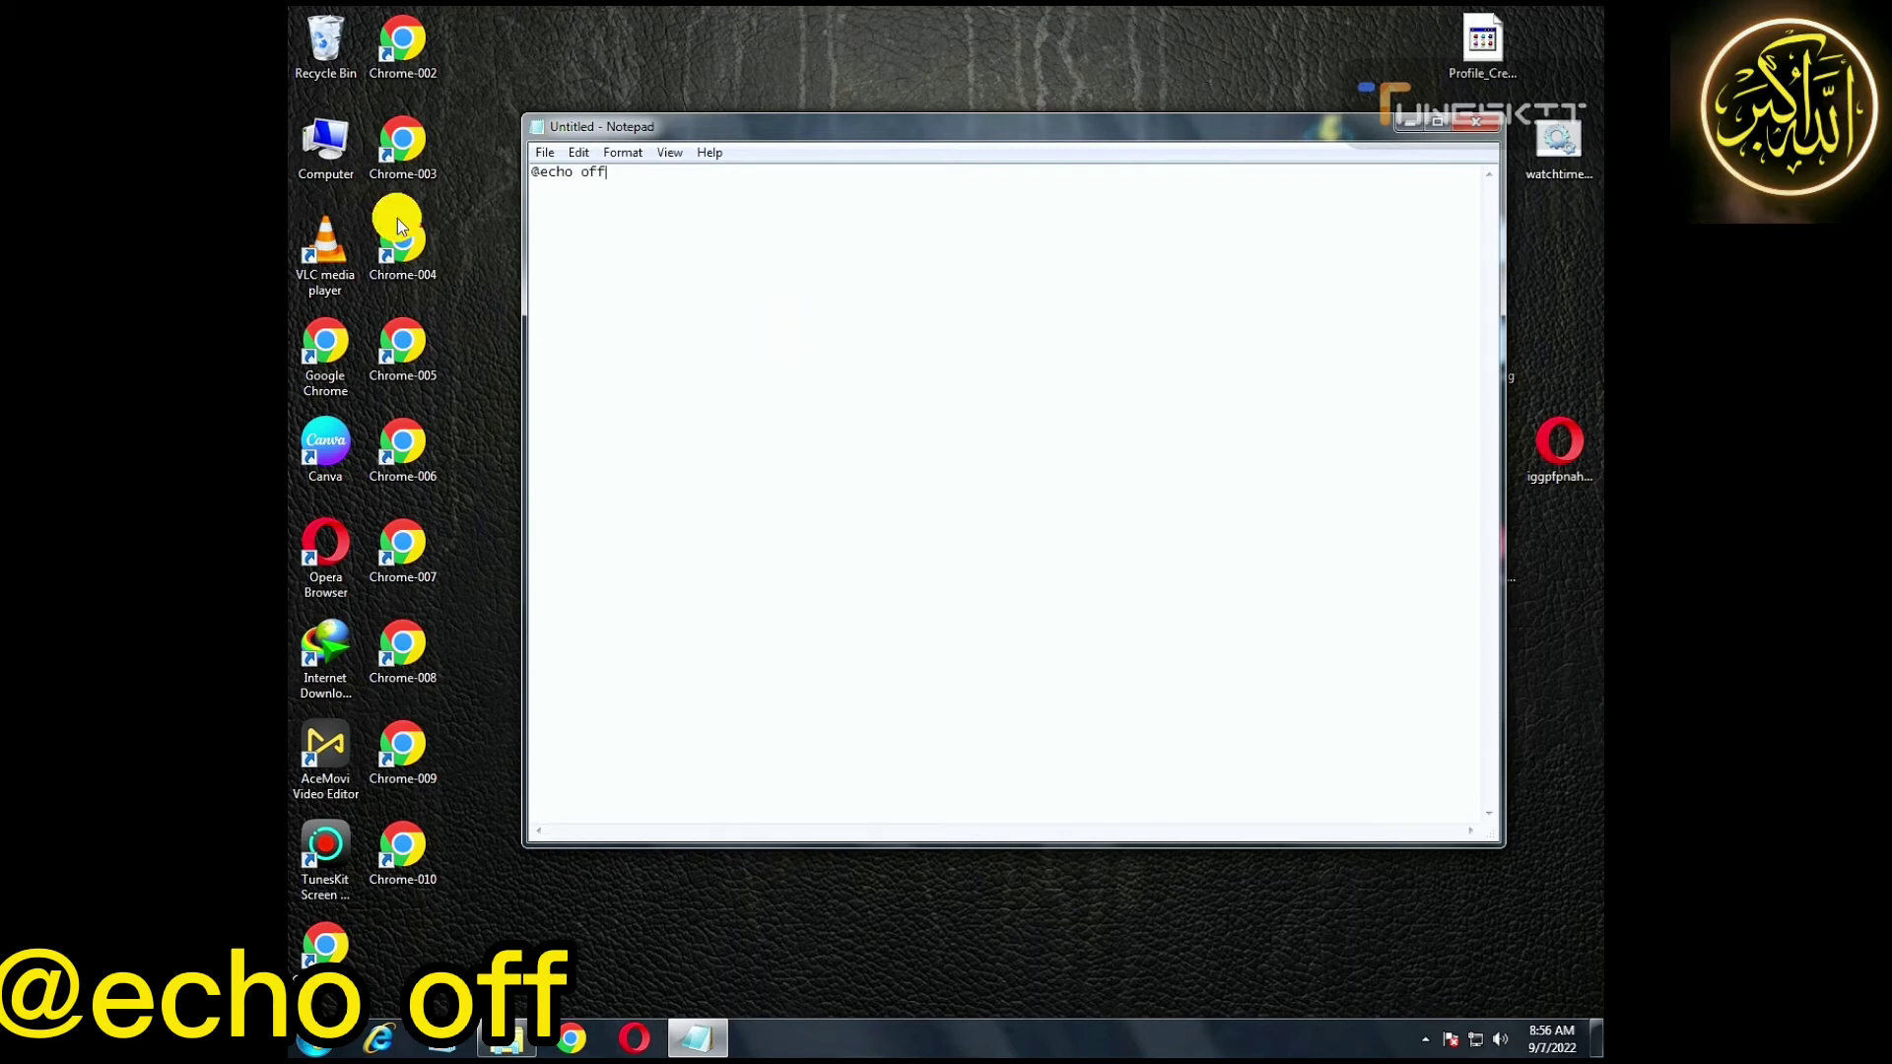
left_click_drag(608, 176, 504, 200)
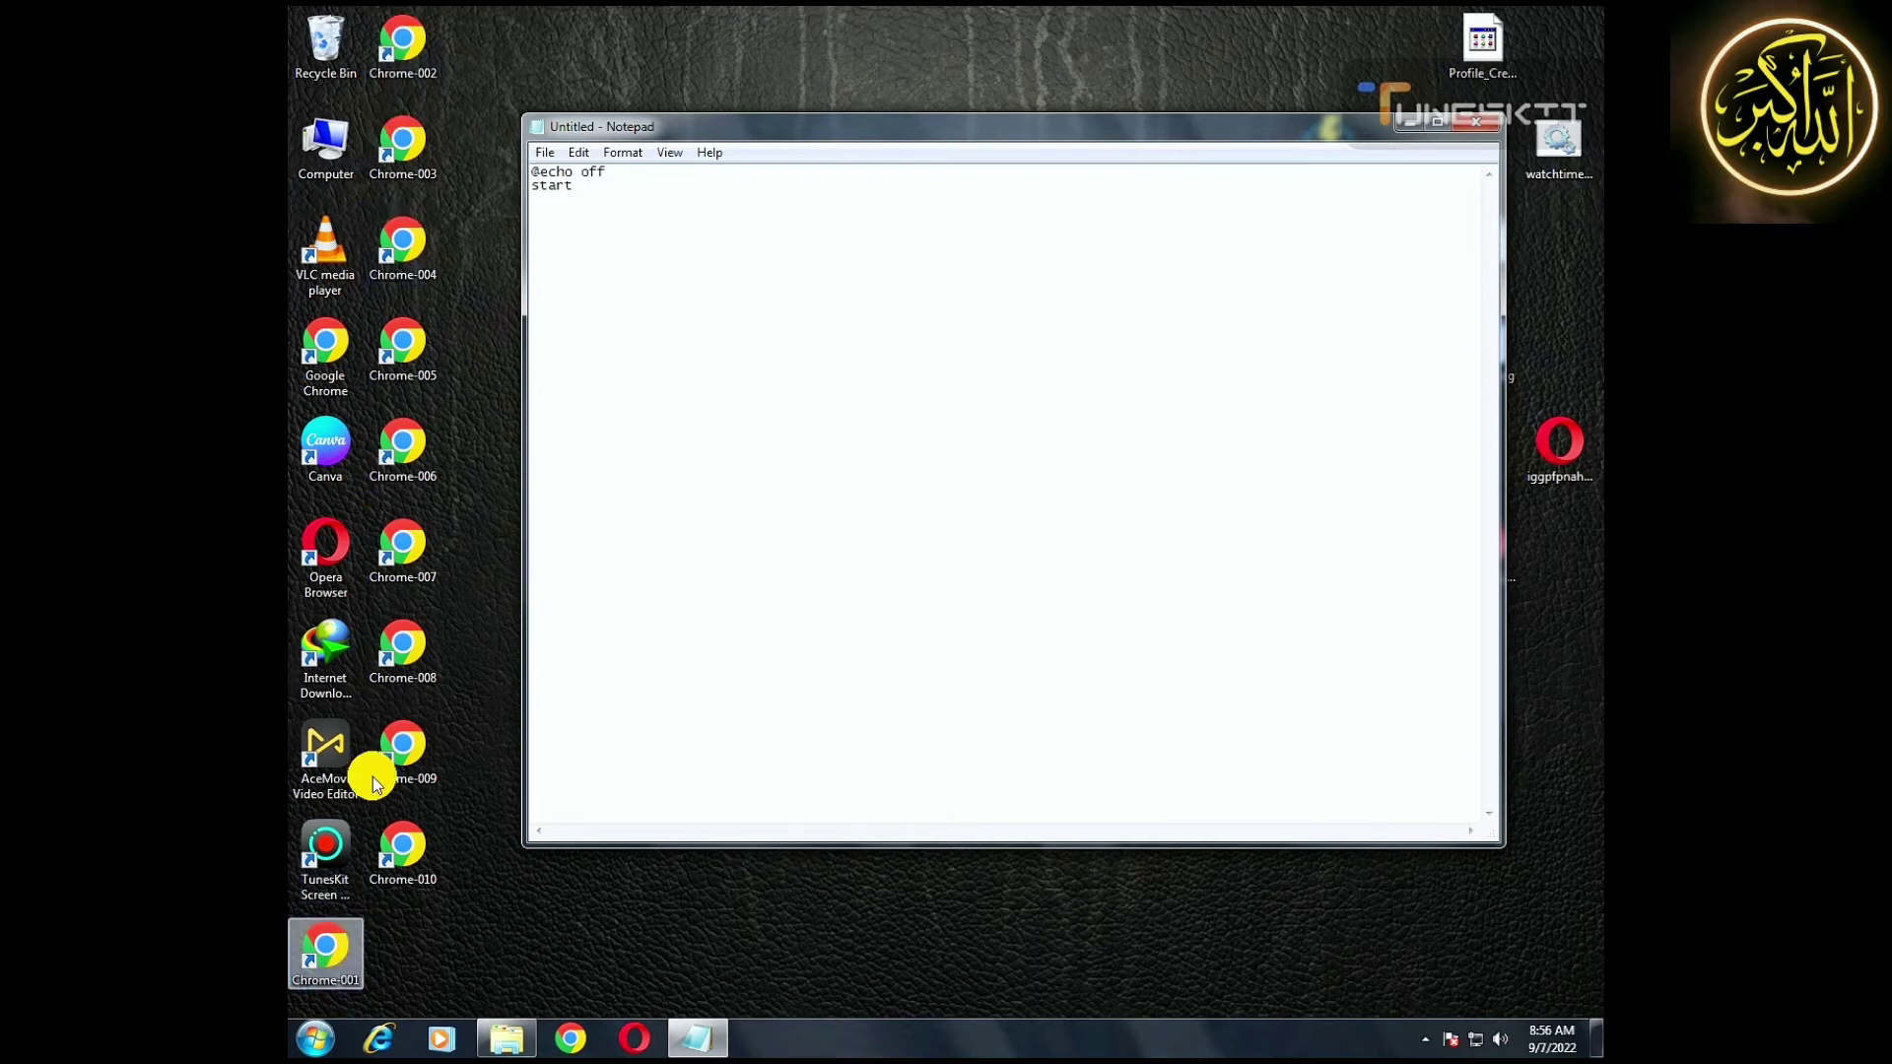
Copy the name of the Chrome-001 desktop shortcut and paste it after "start" in the script.
right_click(335, 948)
left_click(394, 901)
key("ctrl+c")
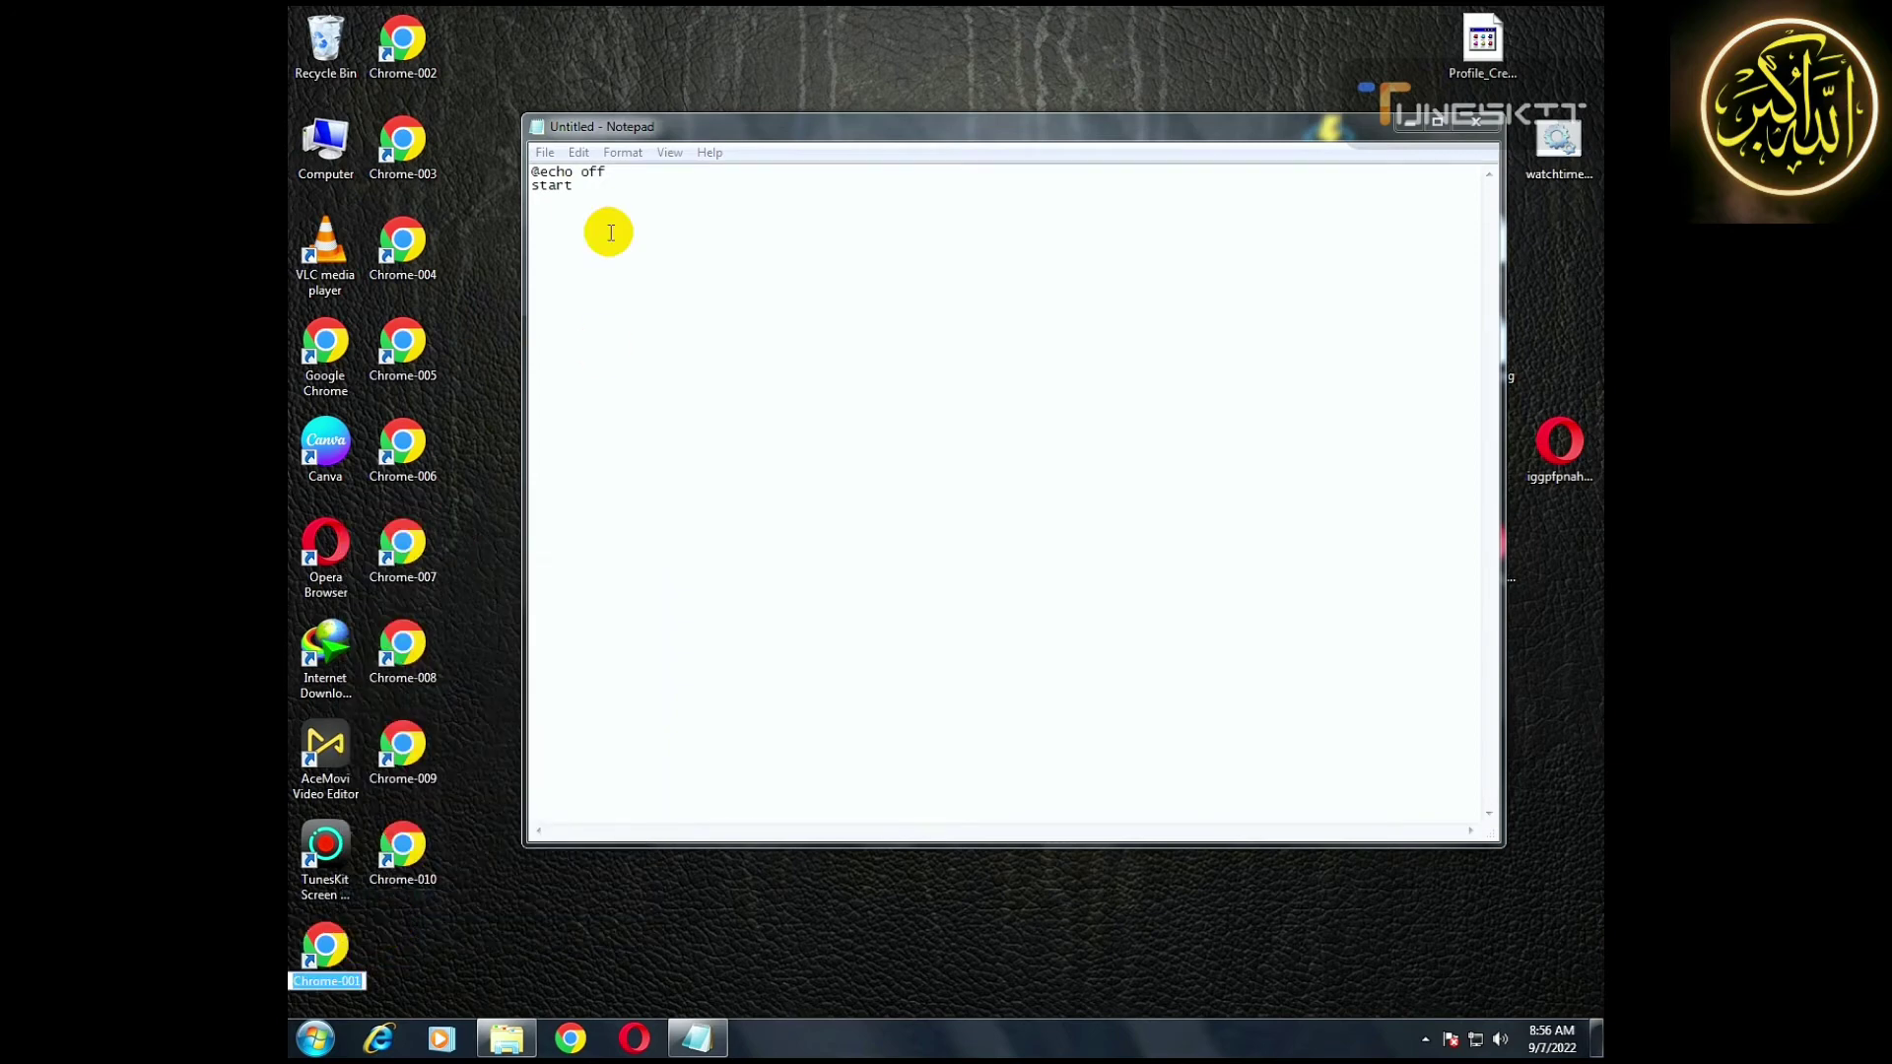
left_click(576, 192)
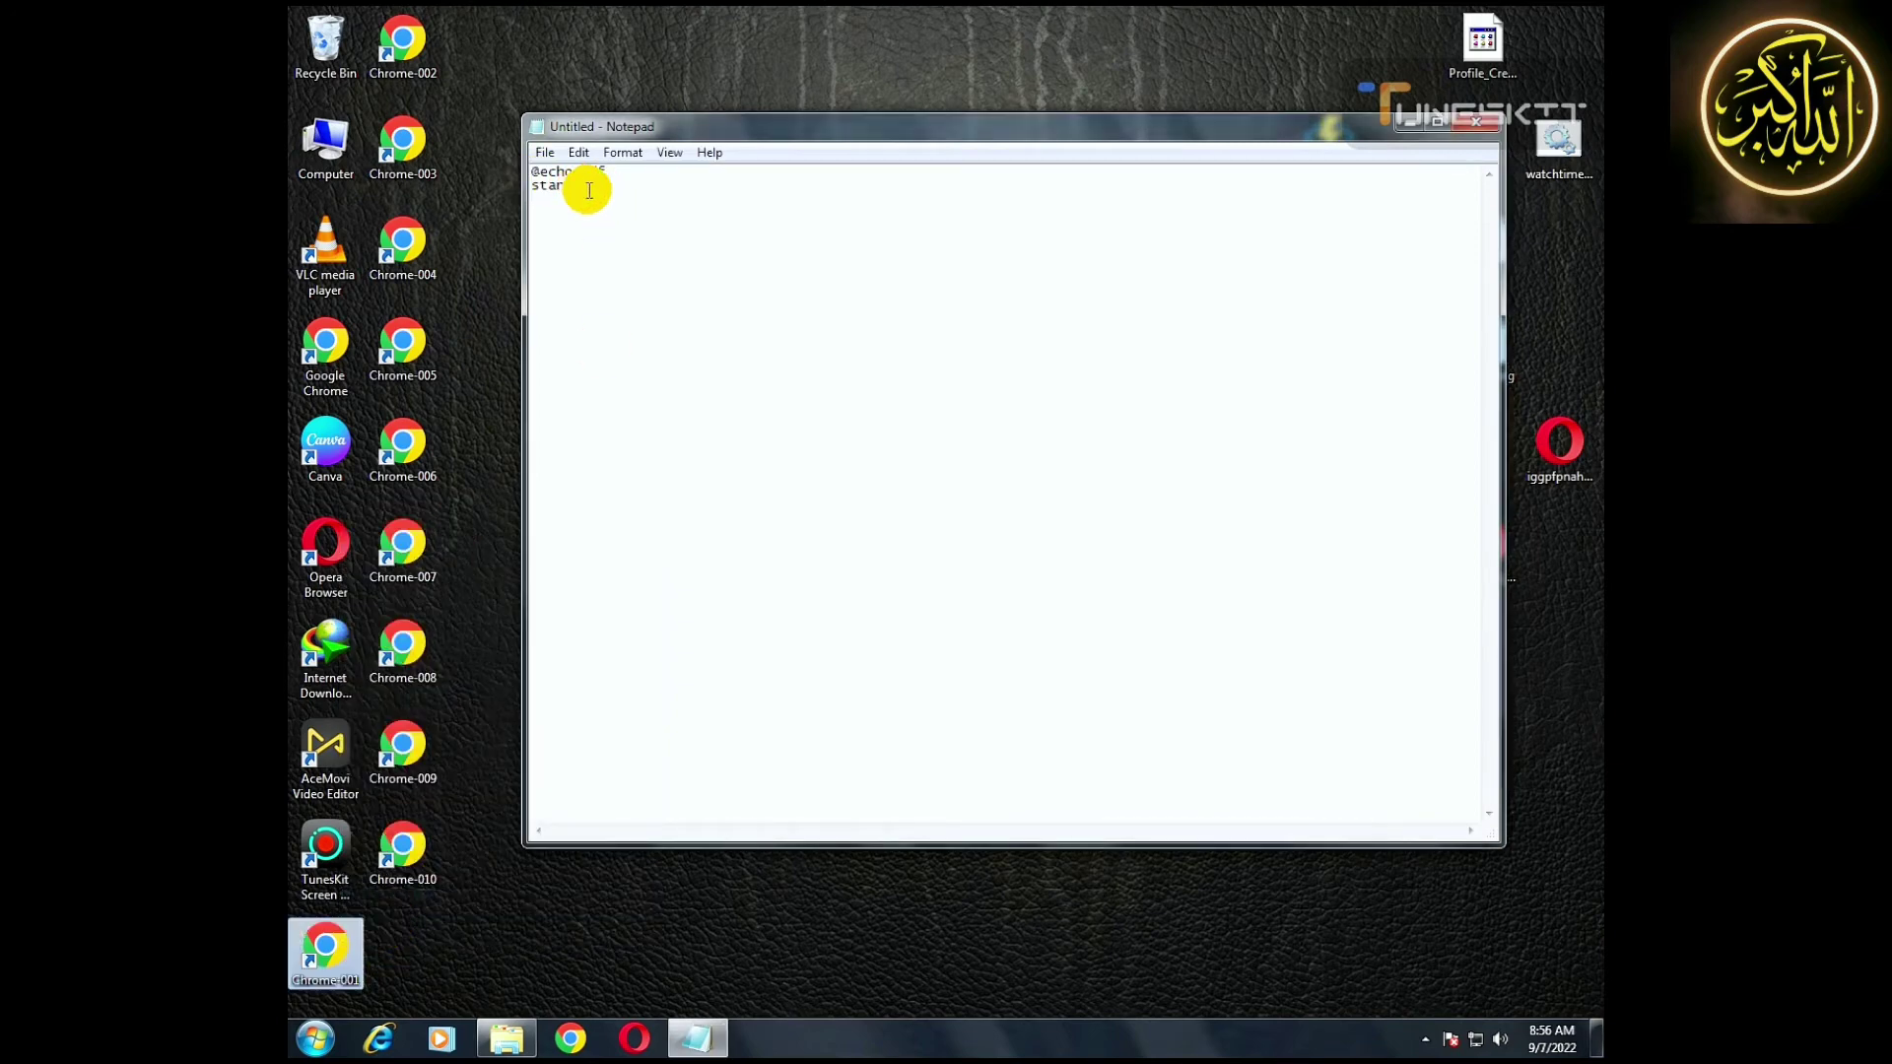
key("ctrl+v")
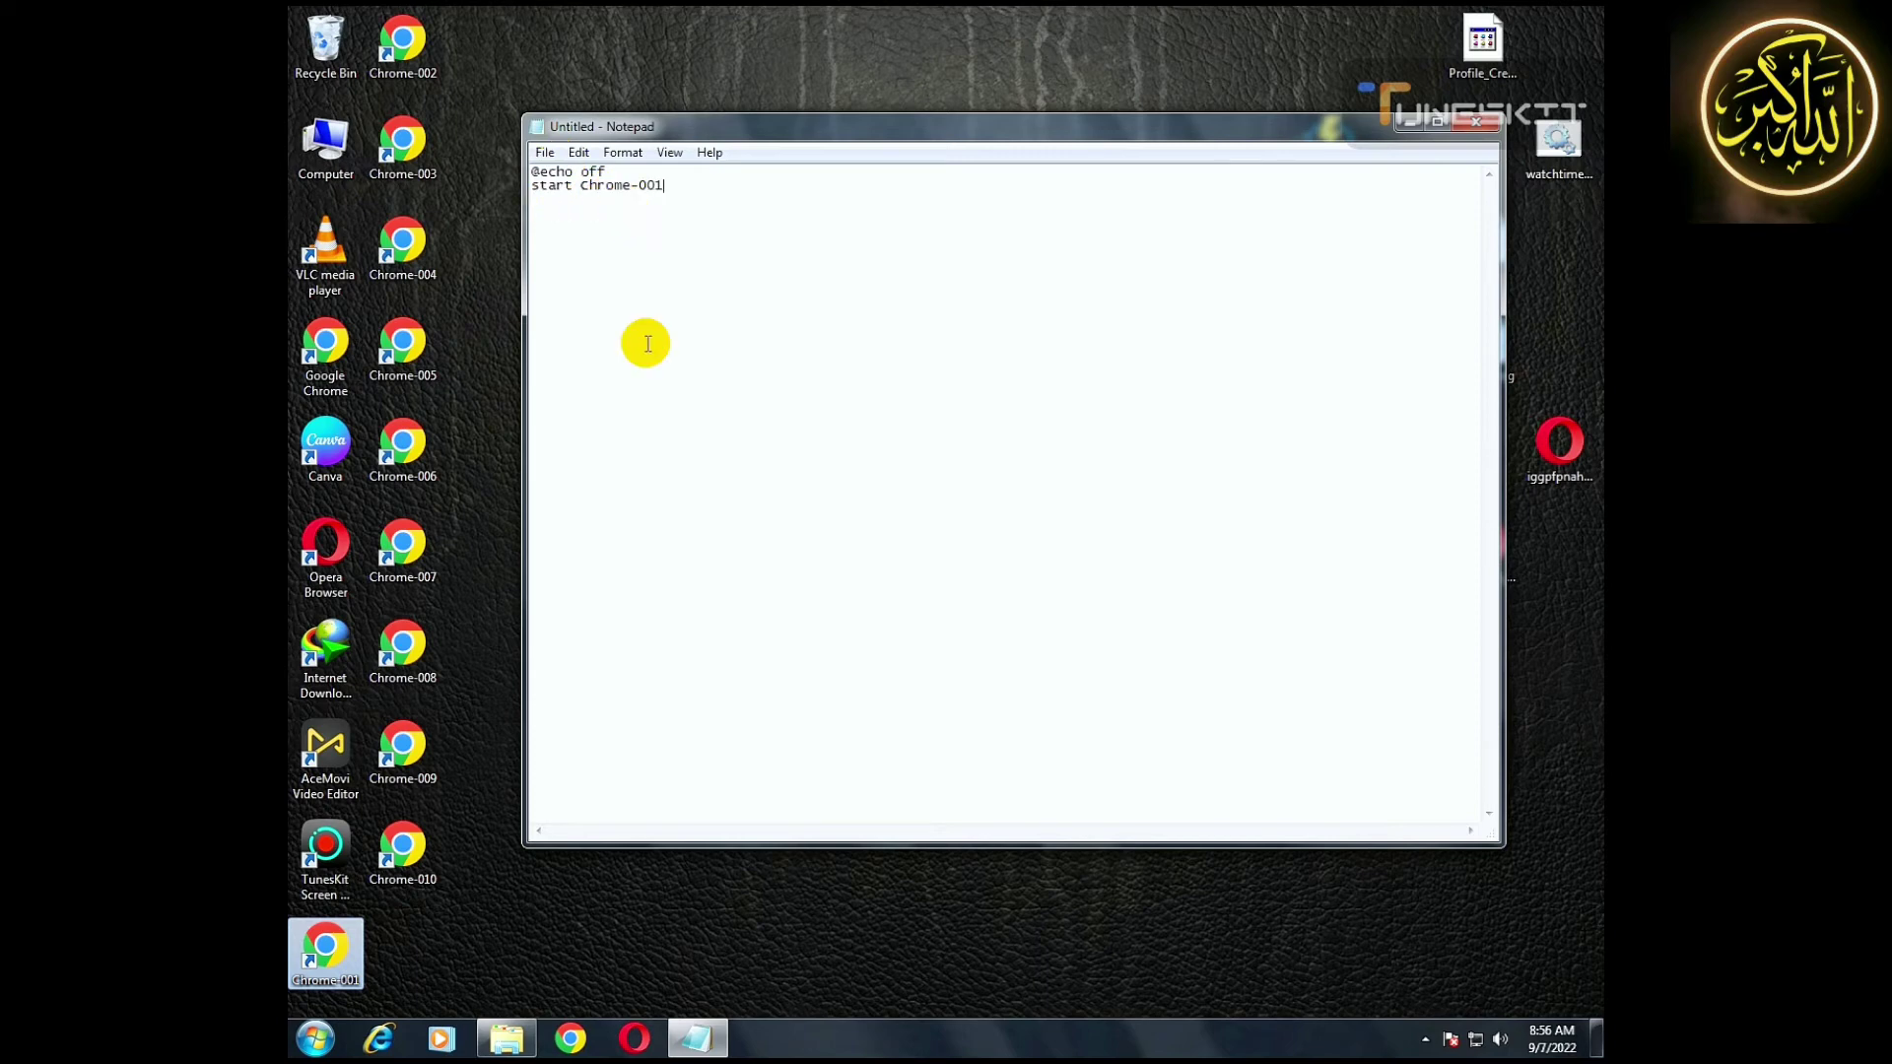
Duplicate the "start Chrome-001" line until the script holds seven of them, and shift the Notepad window slightly upward.
left_click_drag(676, 183, 516, 195)
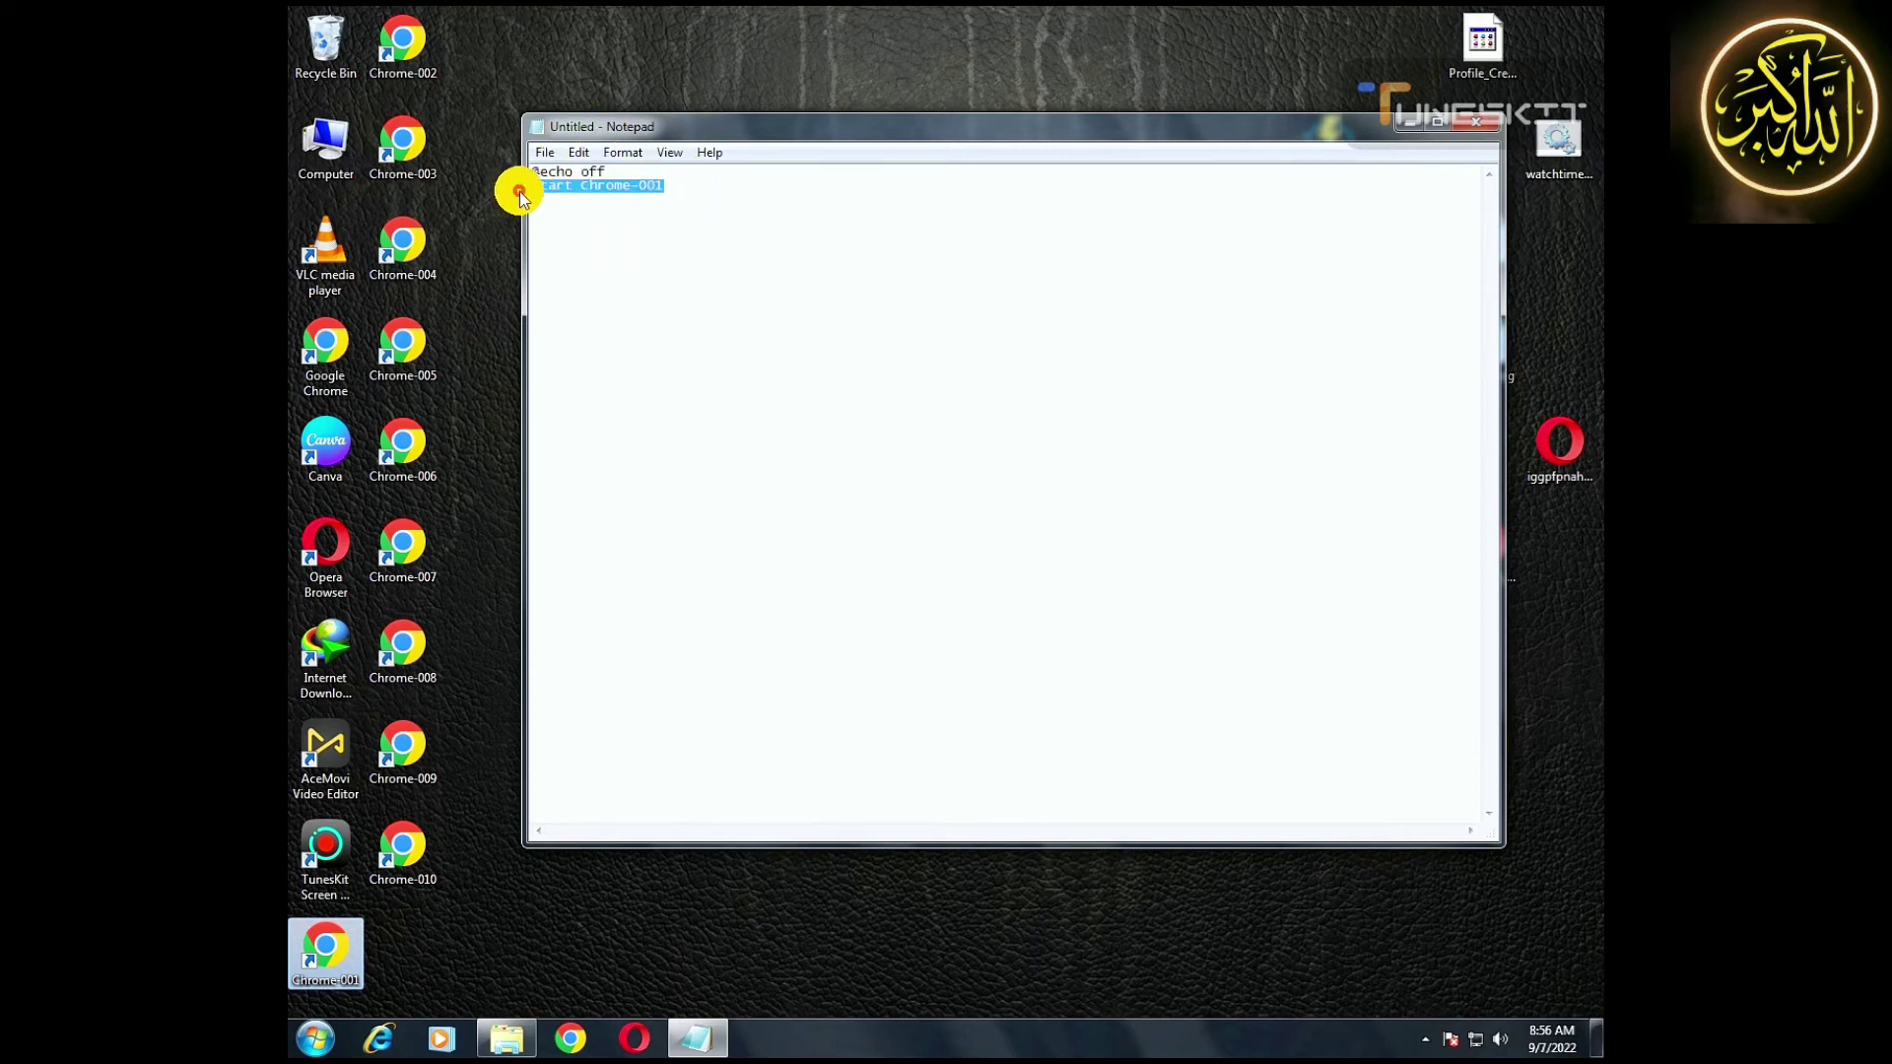
left_click(694, 184)
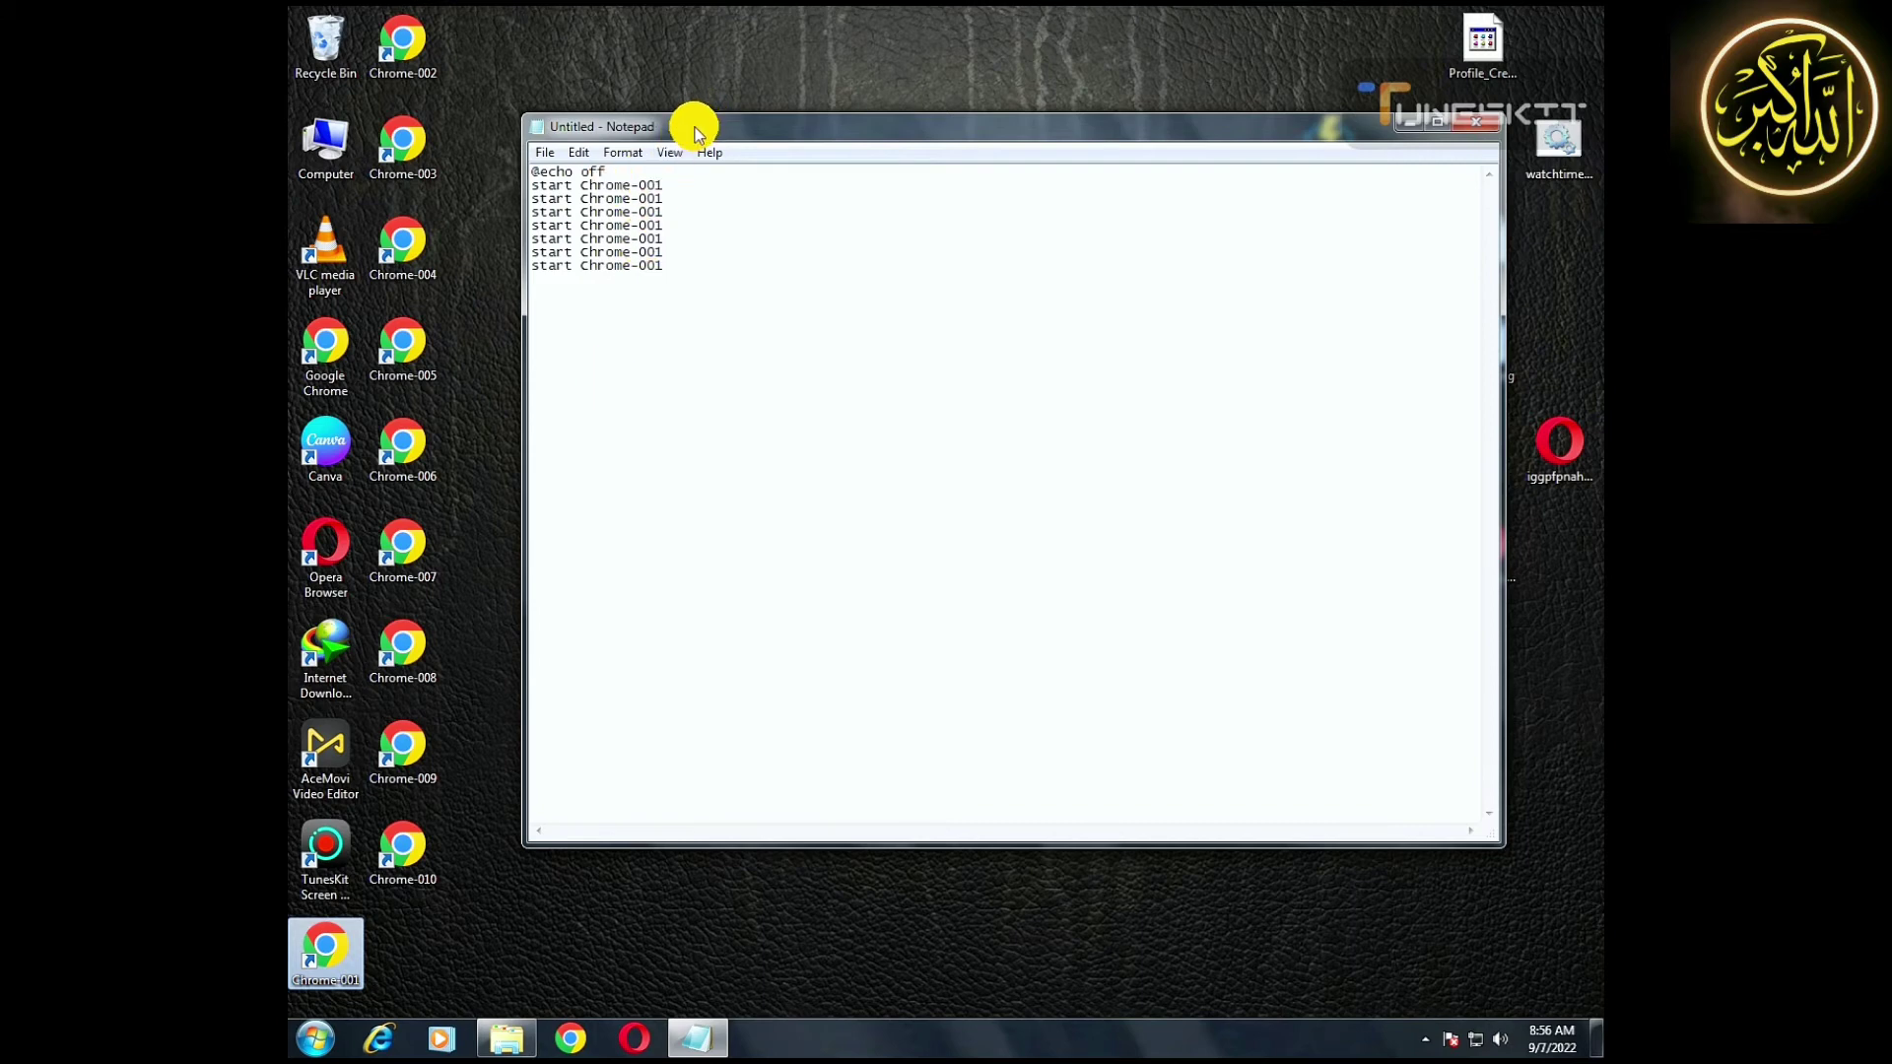
mouse_move(693, 118)
left_mouse_down()
mouse_move(646, 85)
mouse_move(708, 120)
left_mouse_up()
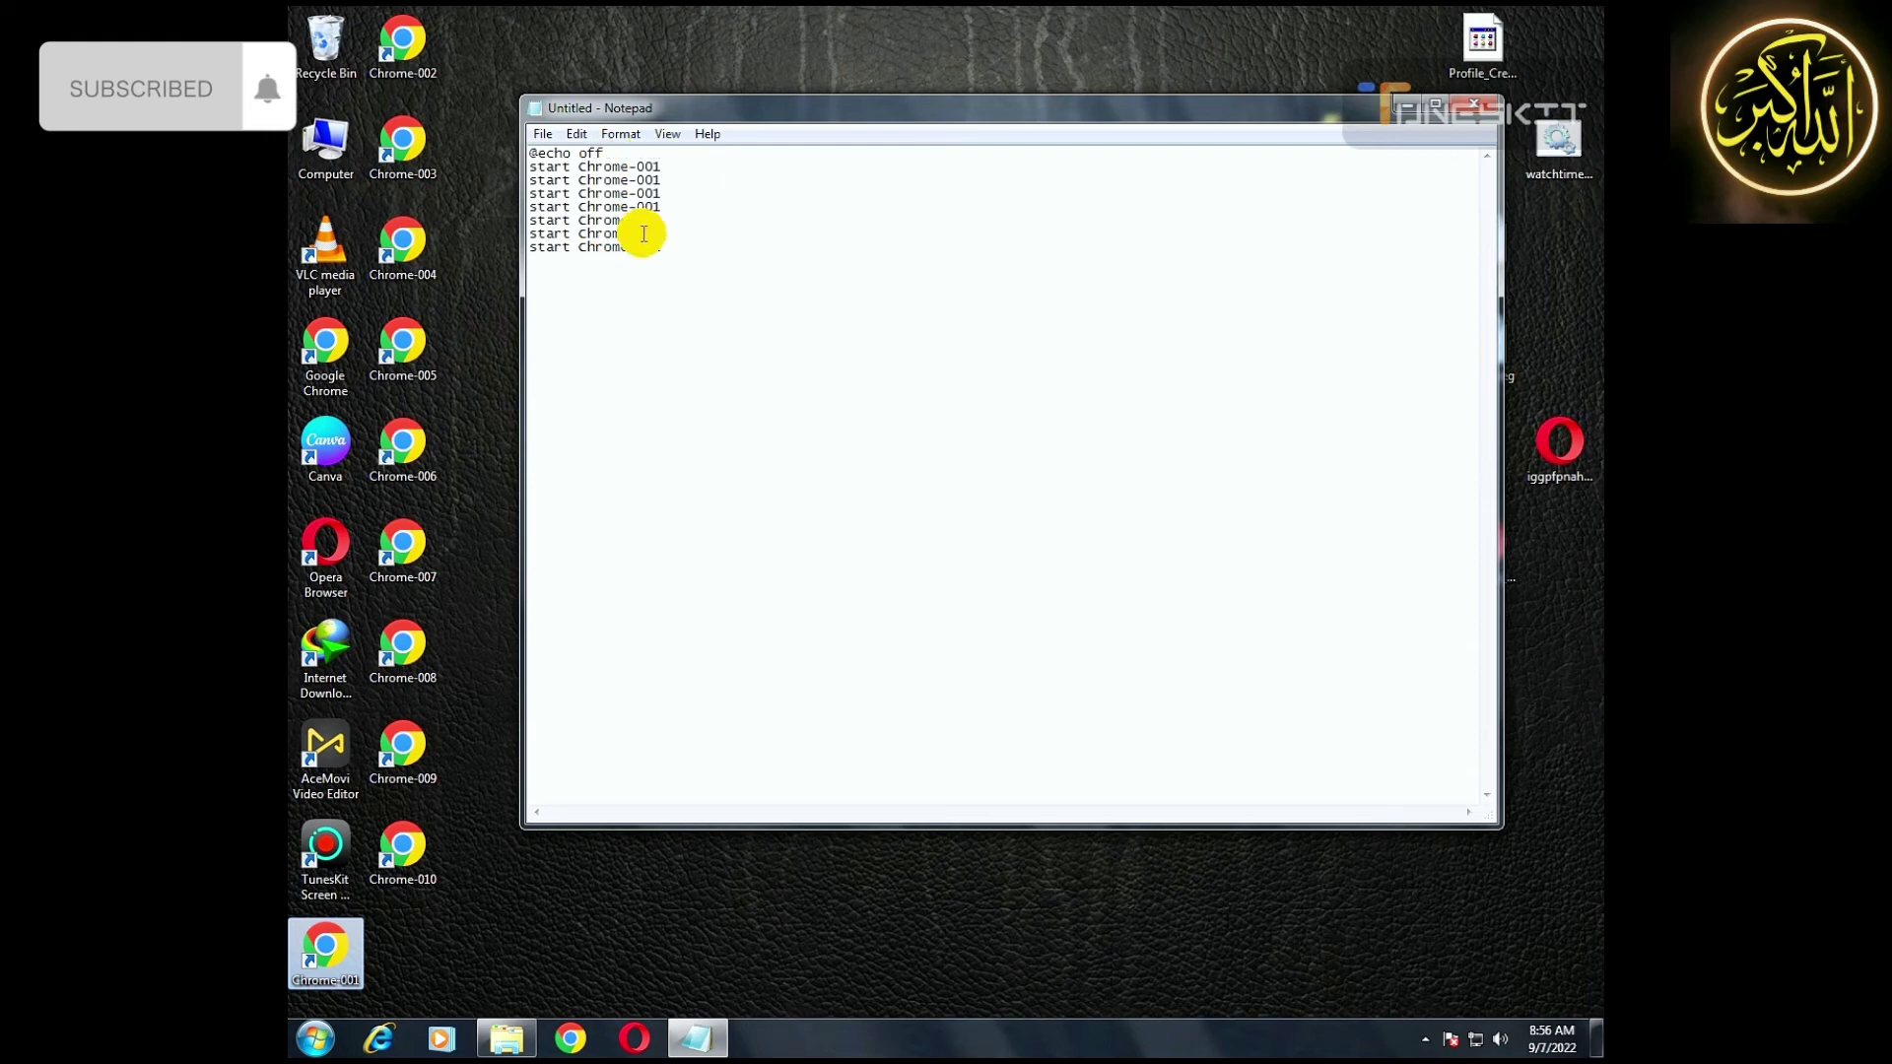
left_click_drag(705, 109, 709, 97)
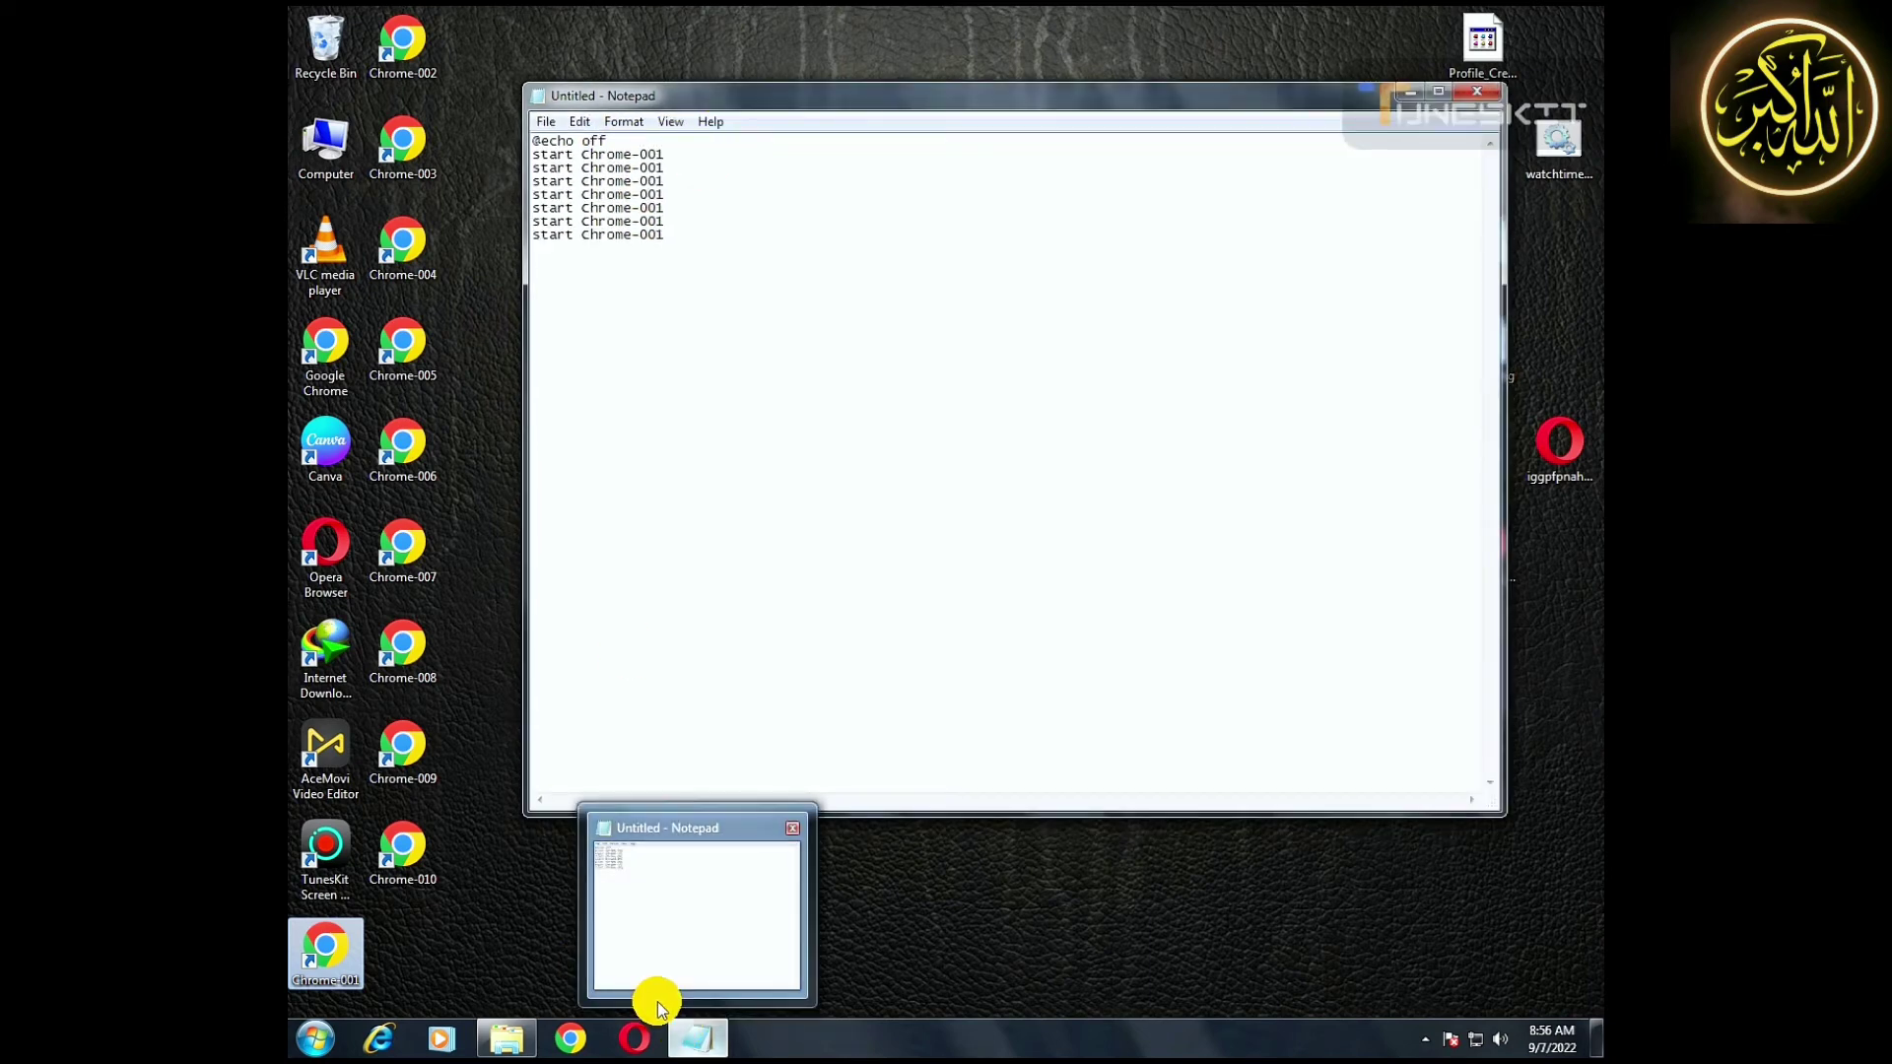
Open Google Chrome from its desktop shortcut and maximize the browser window.
right_click(333, 358)
left_click(335, 356)
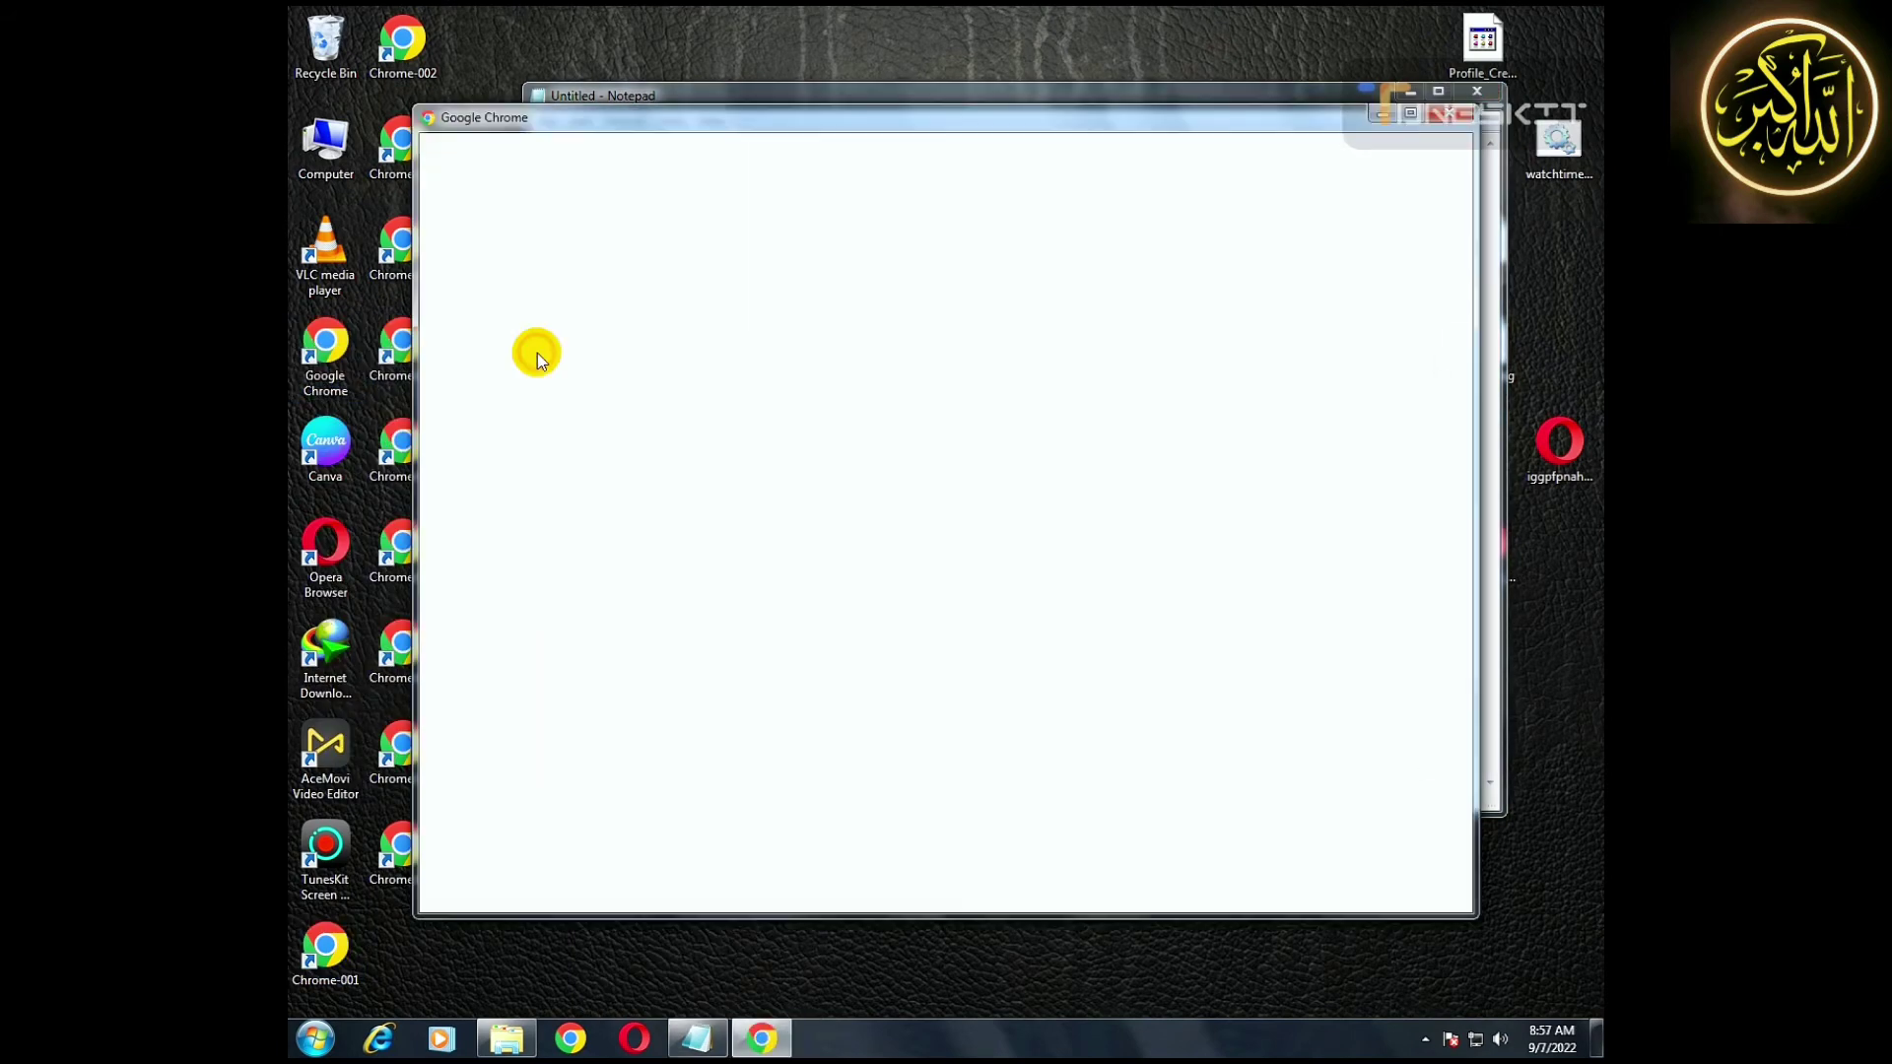
left_click(683, 396)
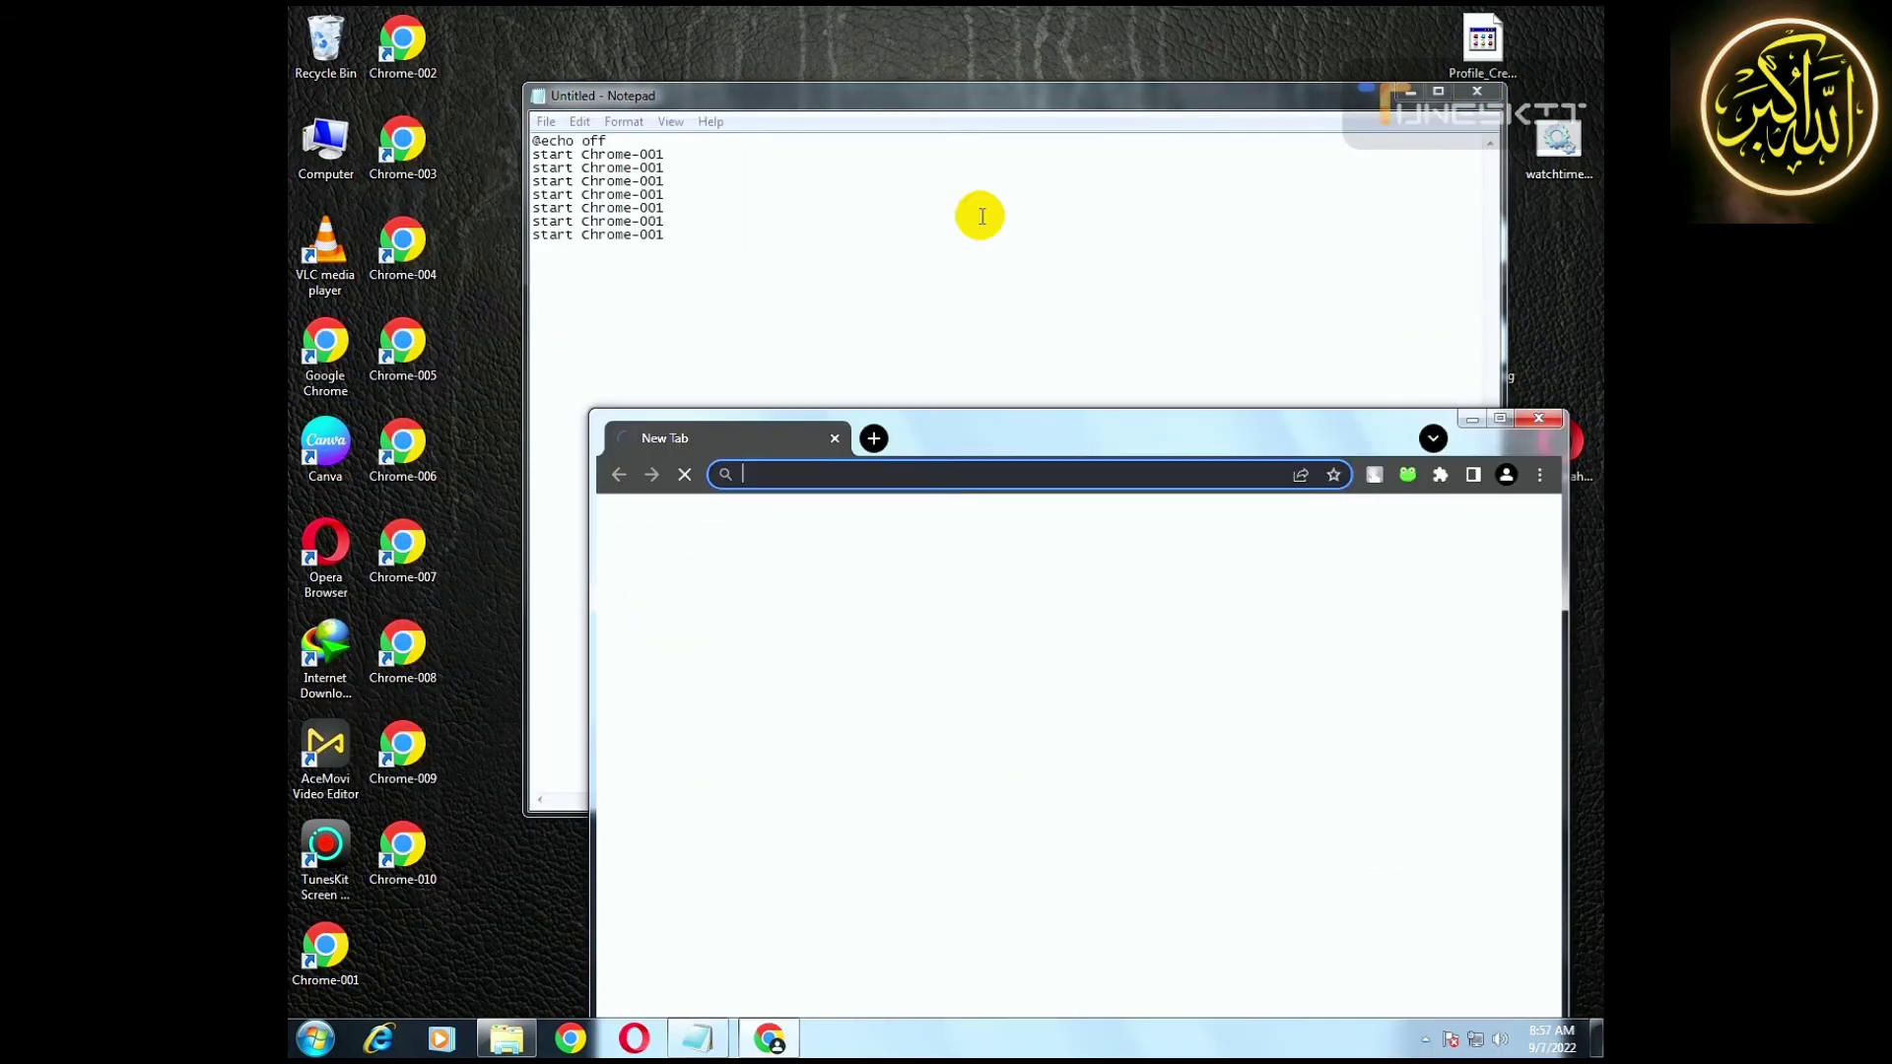
double_click(1471, 444)
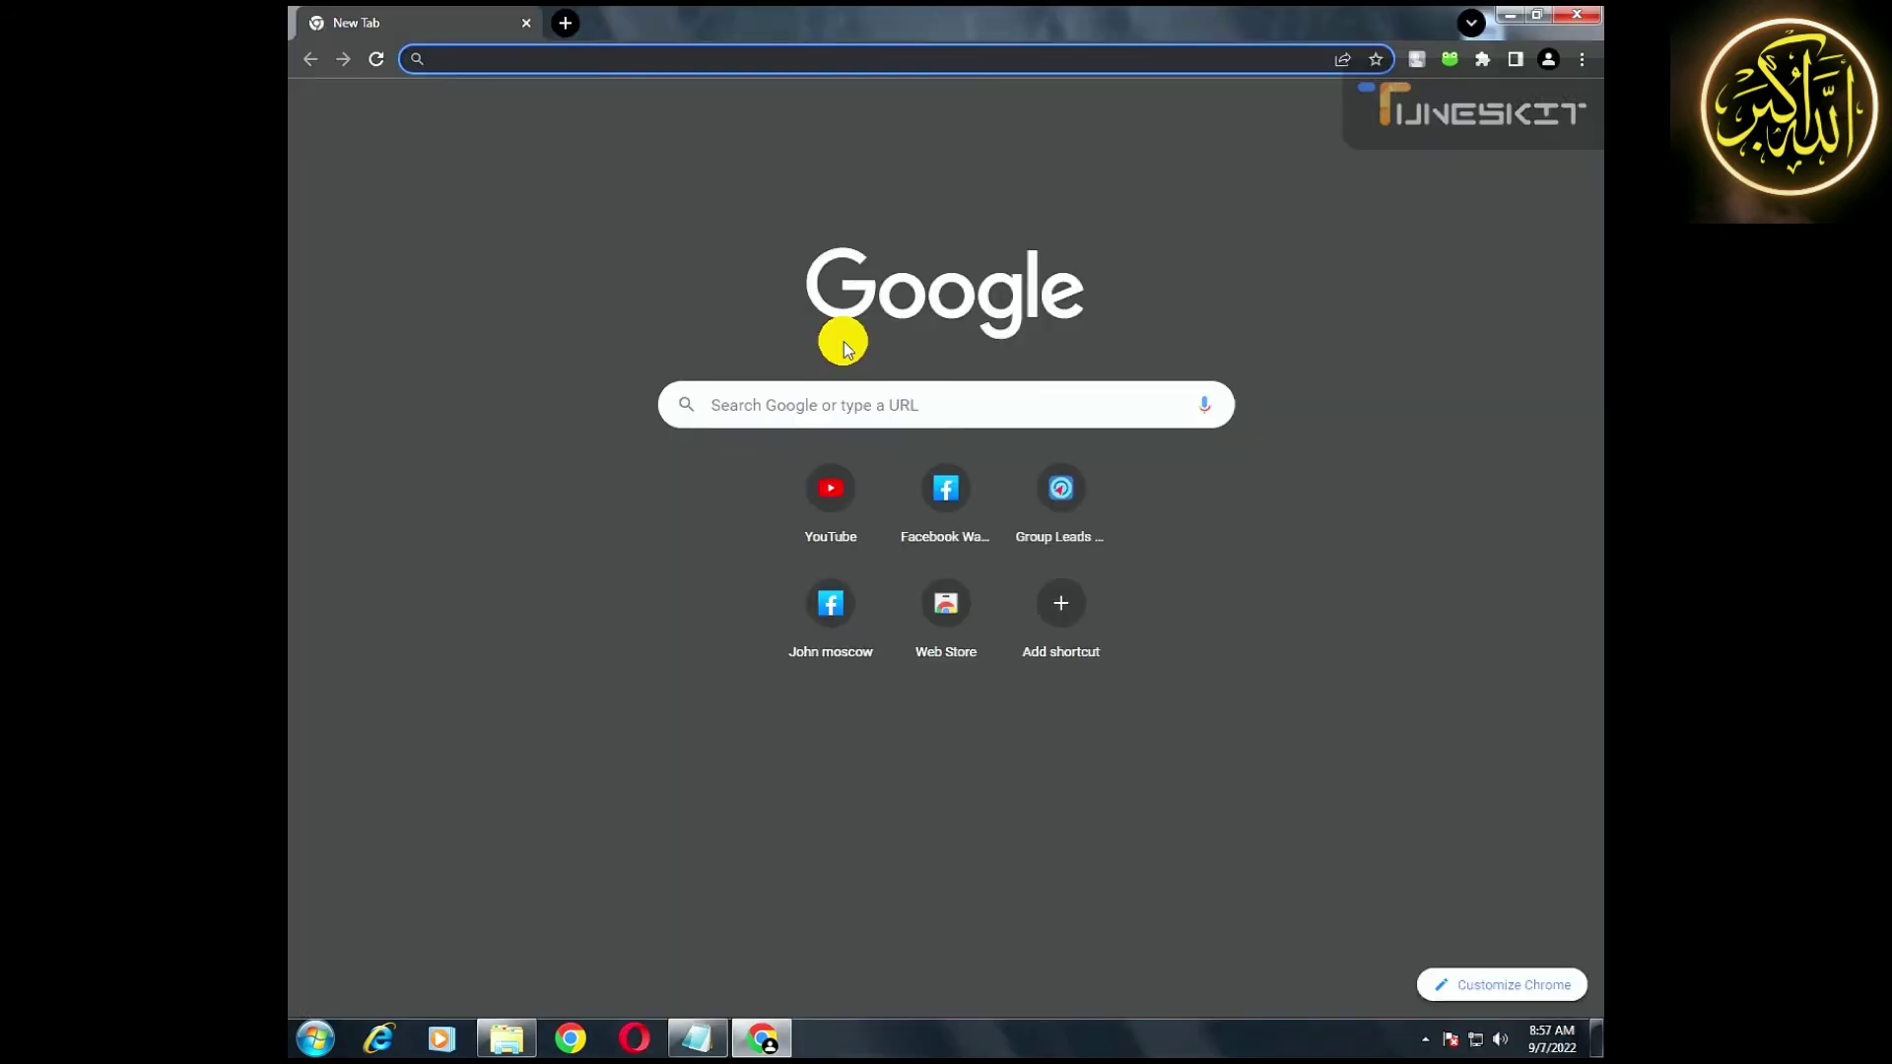
Go to YouTube and search for "tech knowing".
type("tech")
left_click(843, 345)
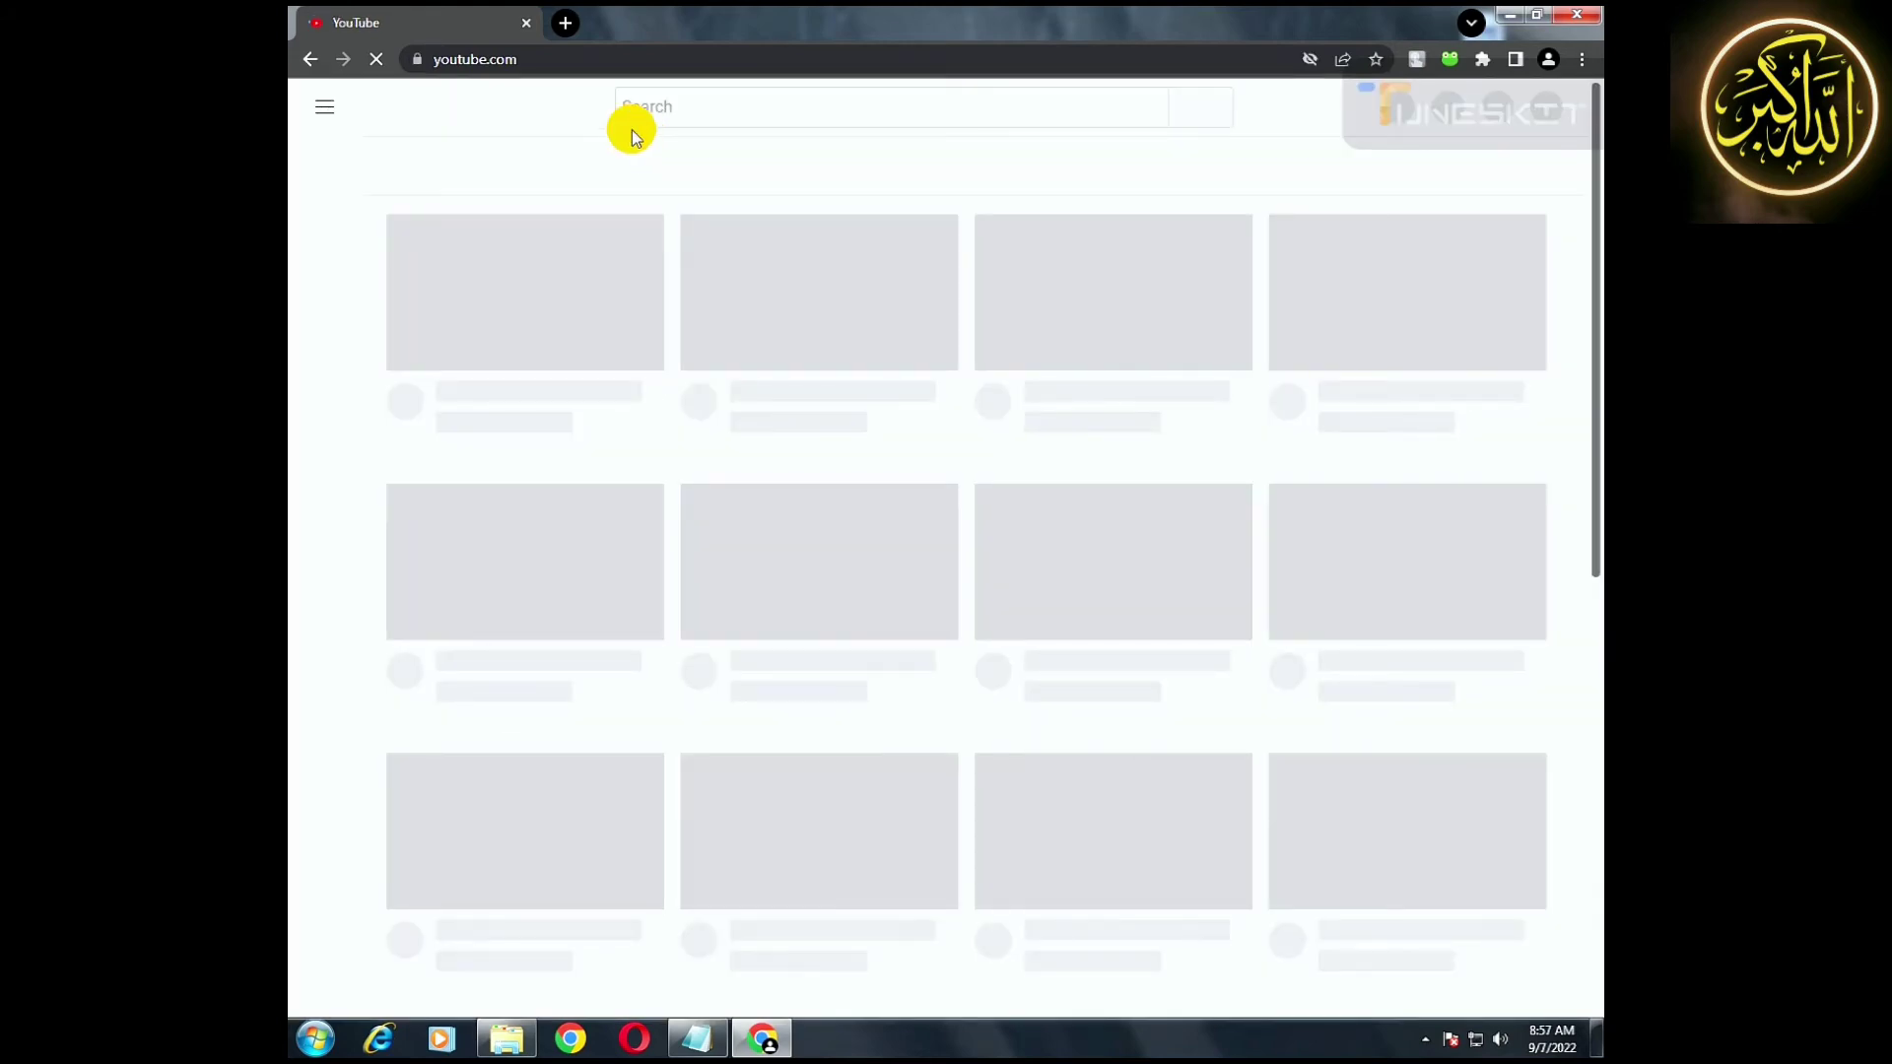
left_click(678, 114)
type("tech")
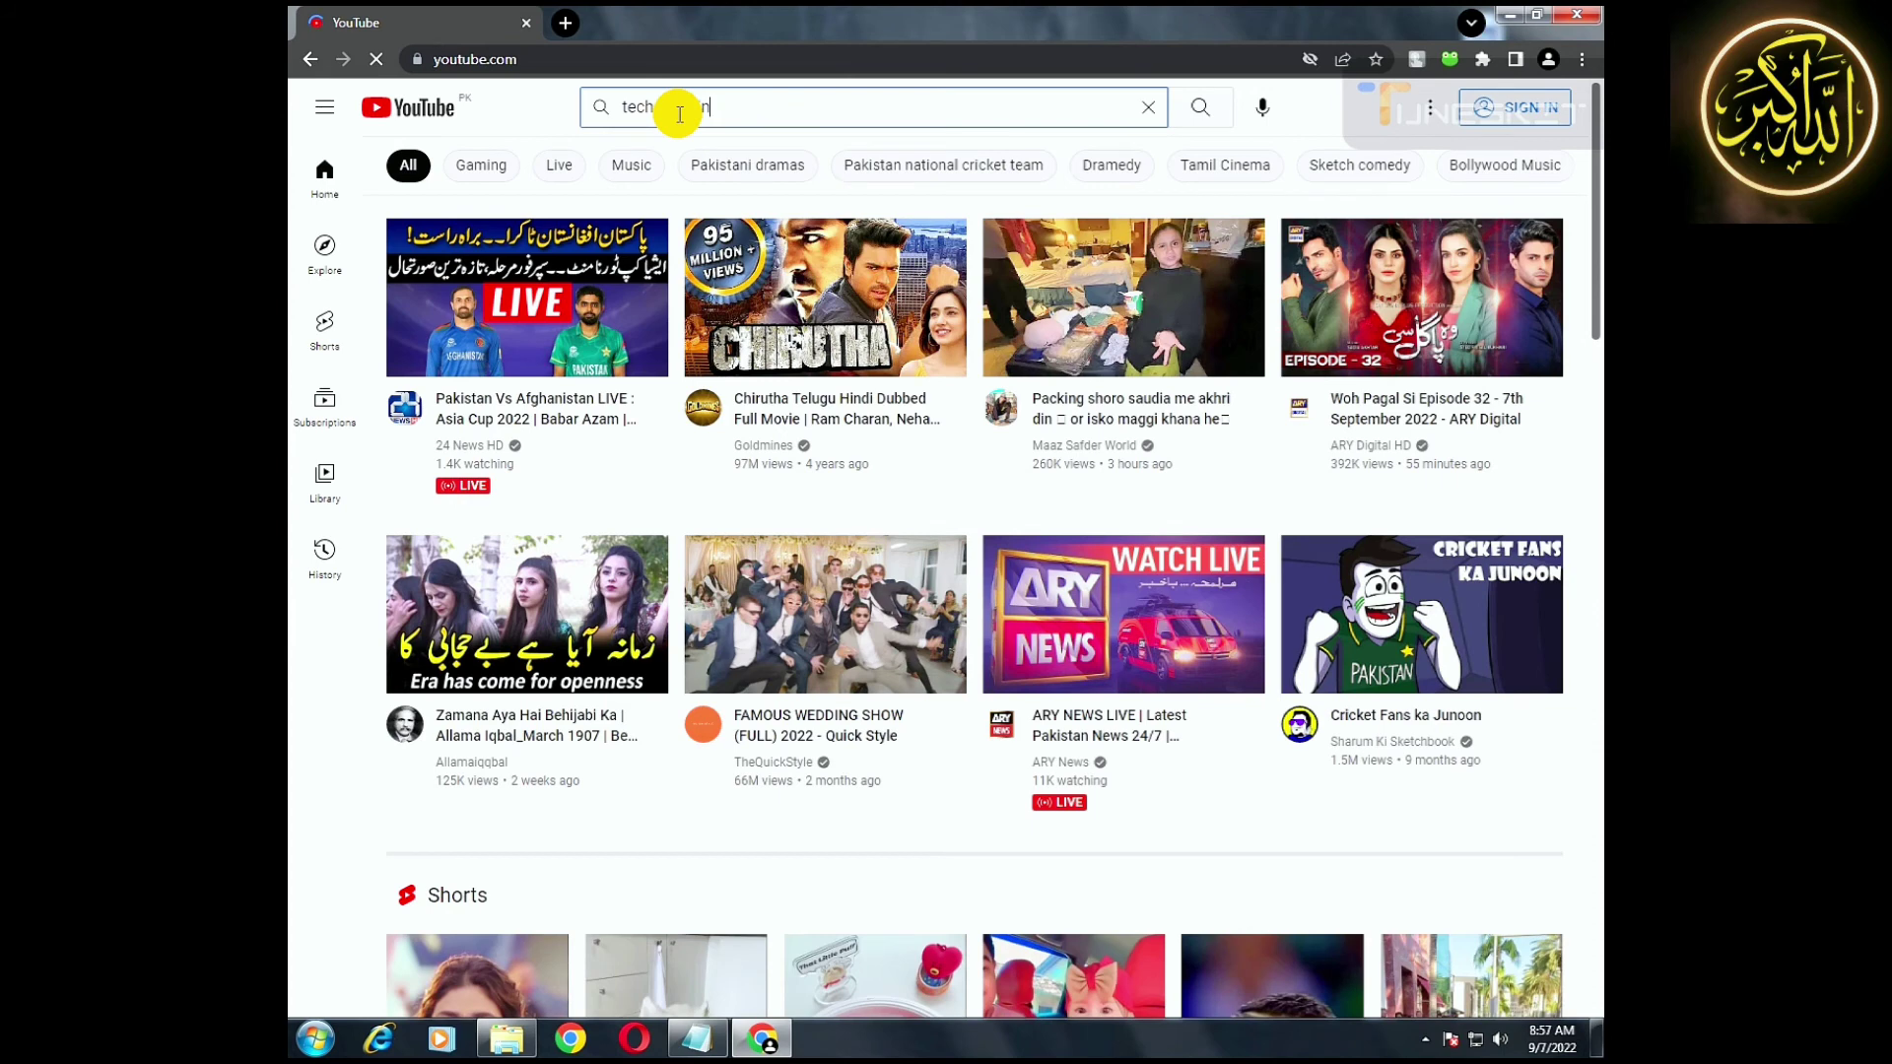
type(" knowing")
key("Return")
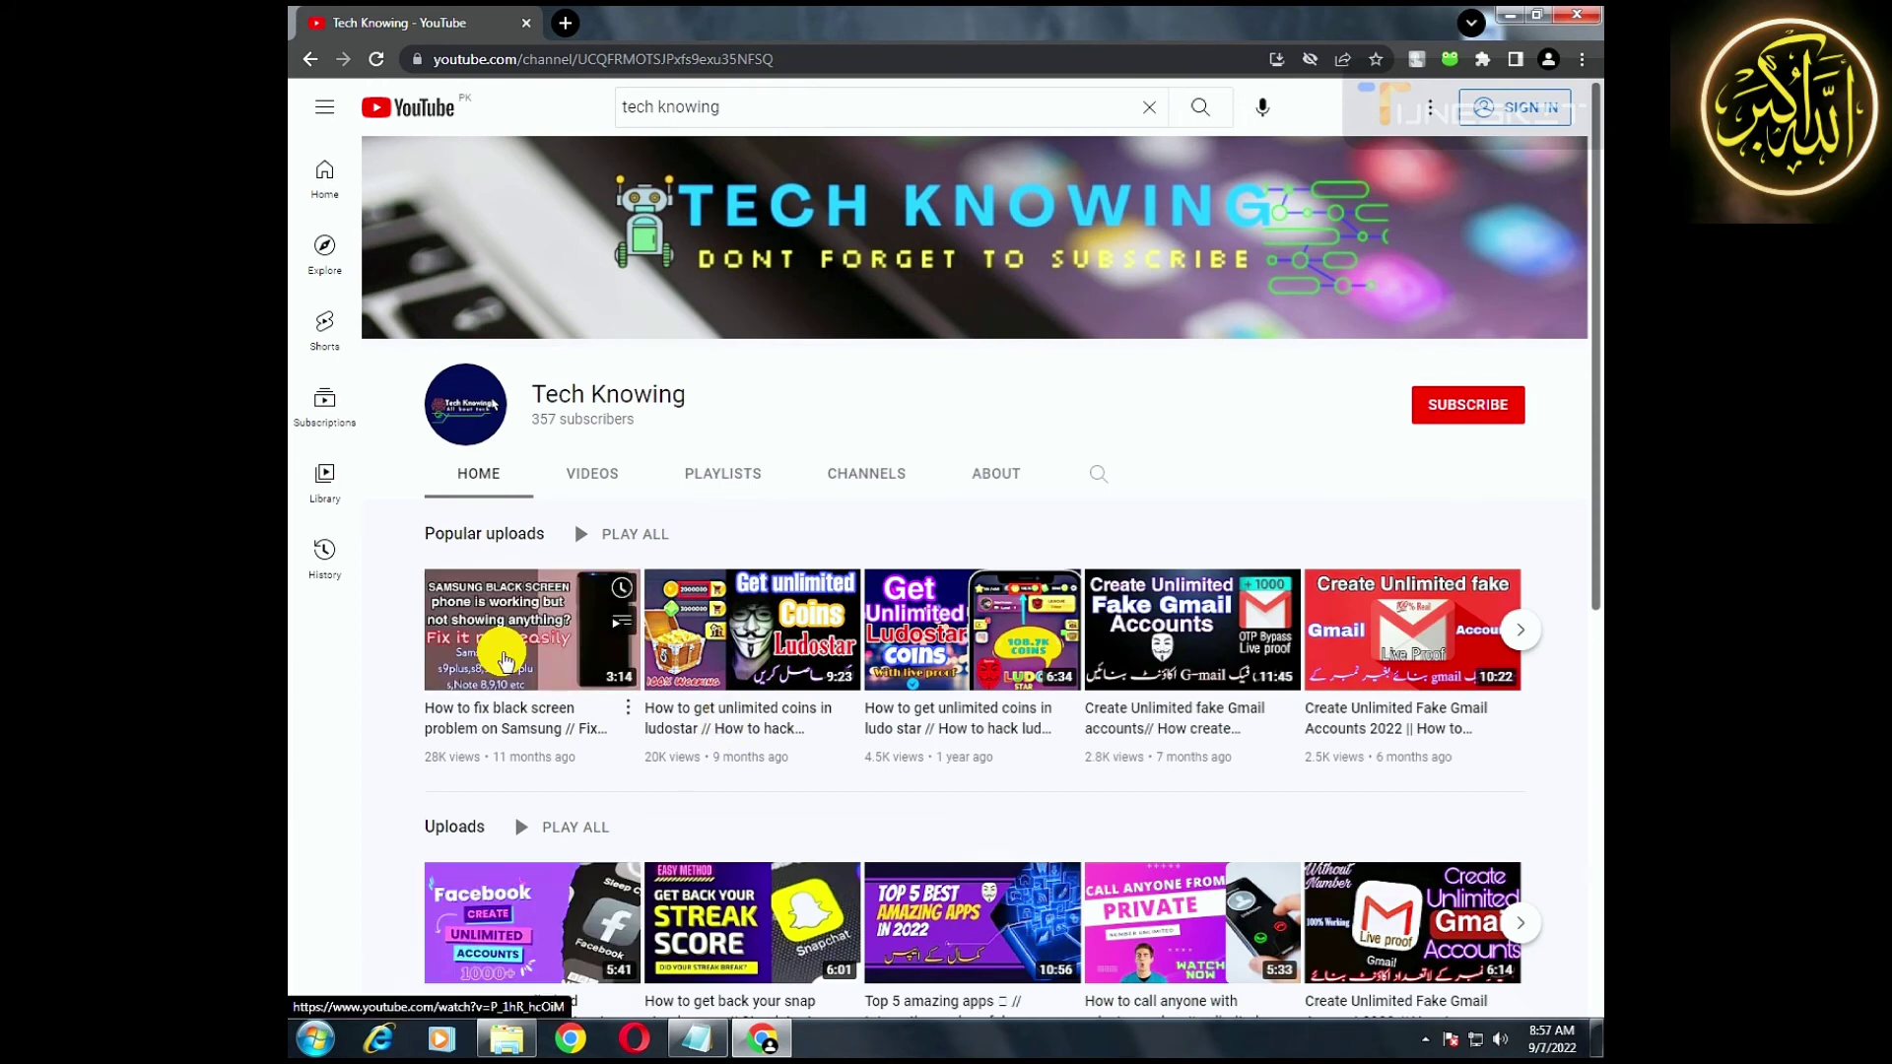
Open the Samsung black screen fix video on the Tech Knowing channel, copy its share link and close the sharing dialog.
left_click(504, 660)
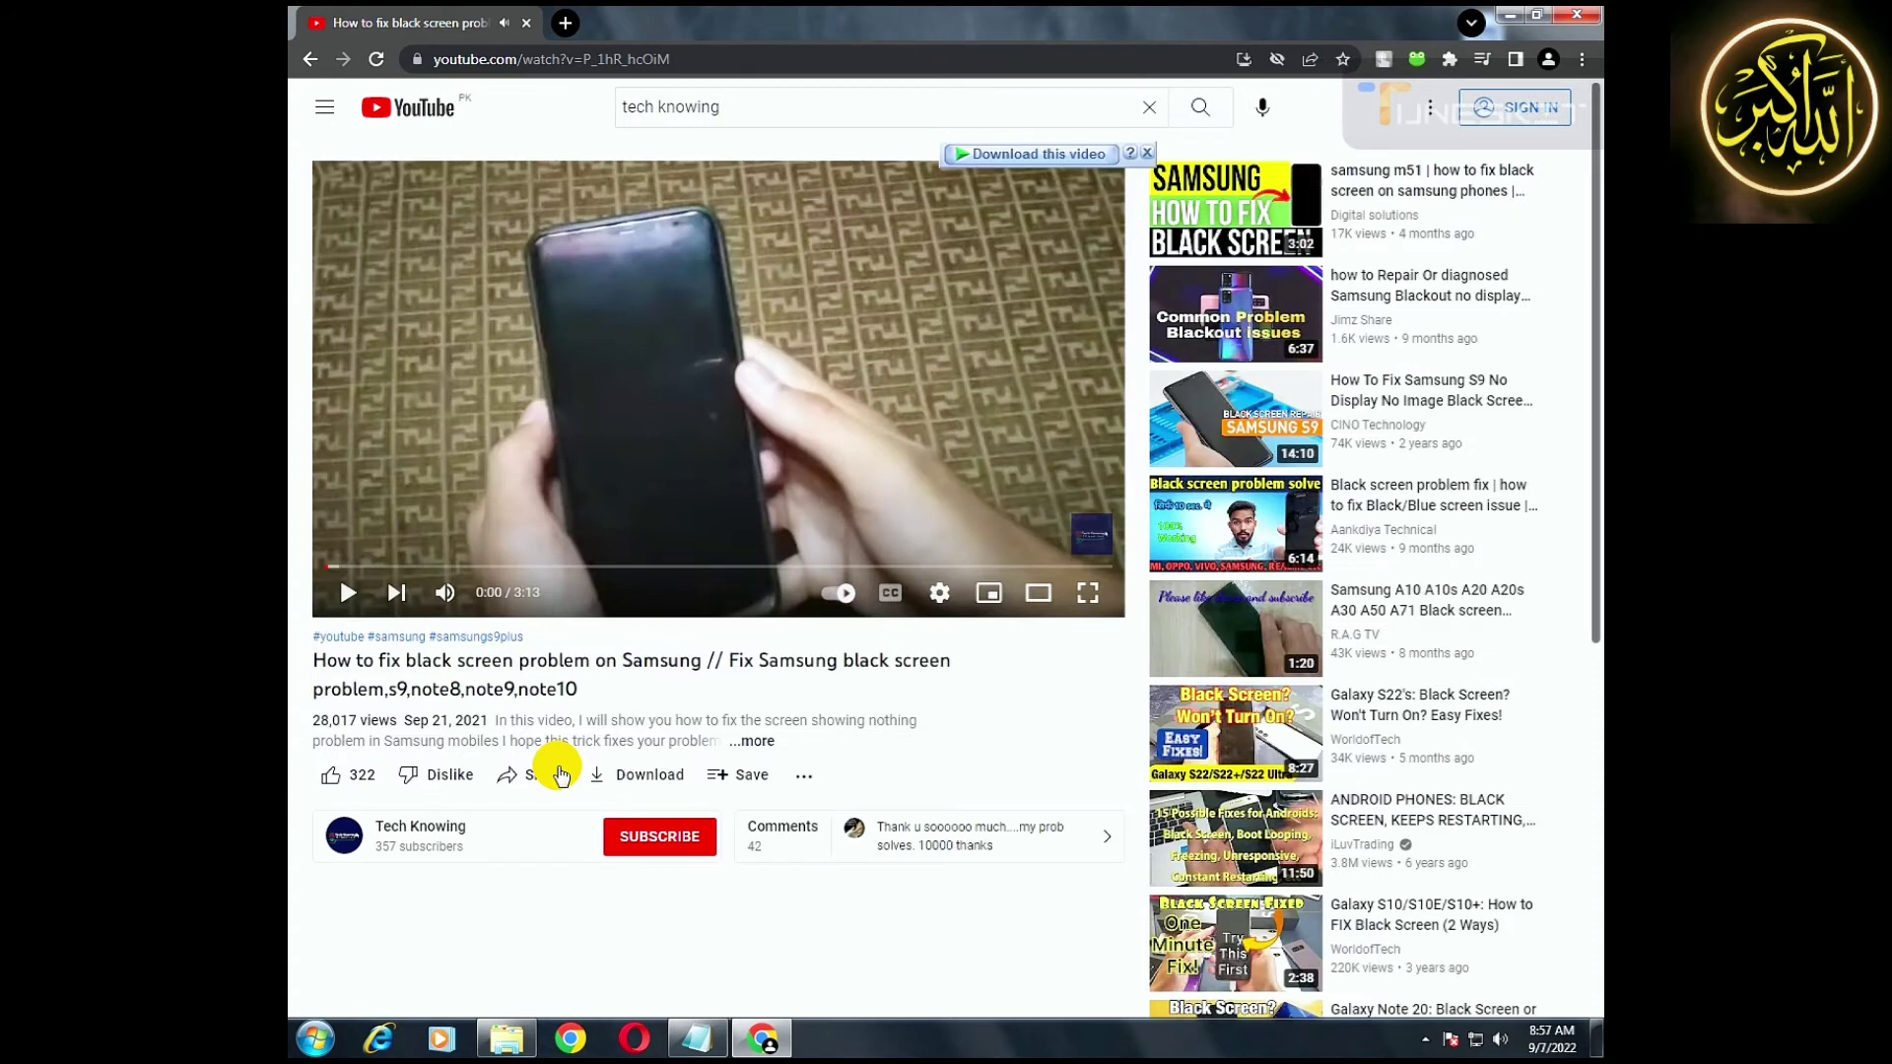
left_click(559, 776)
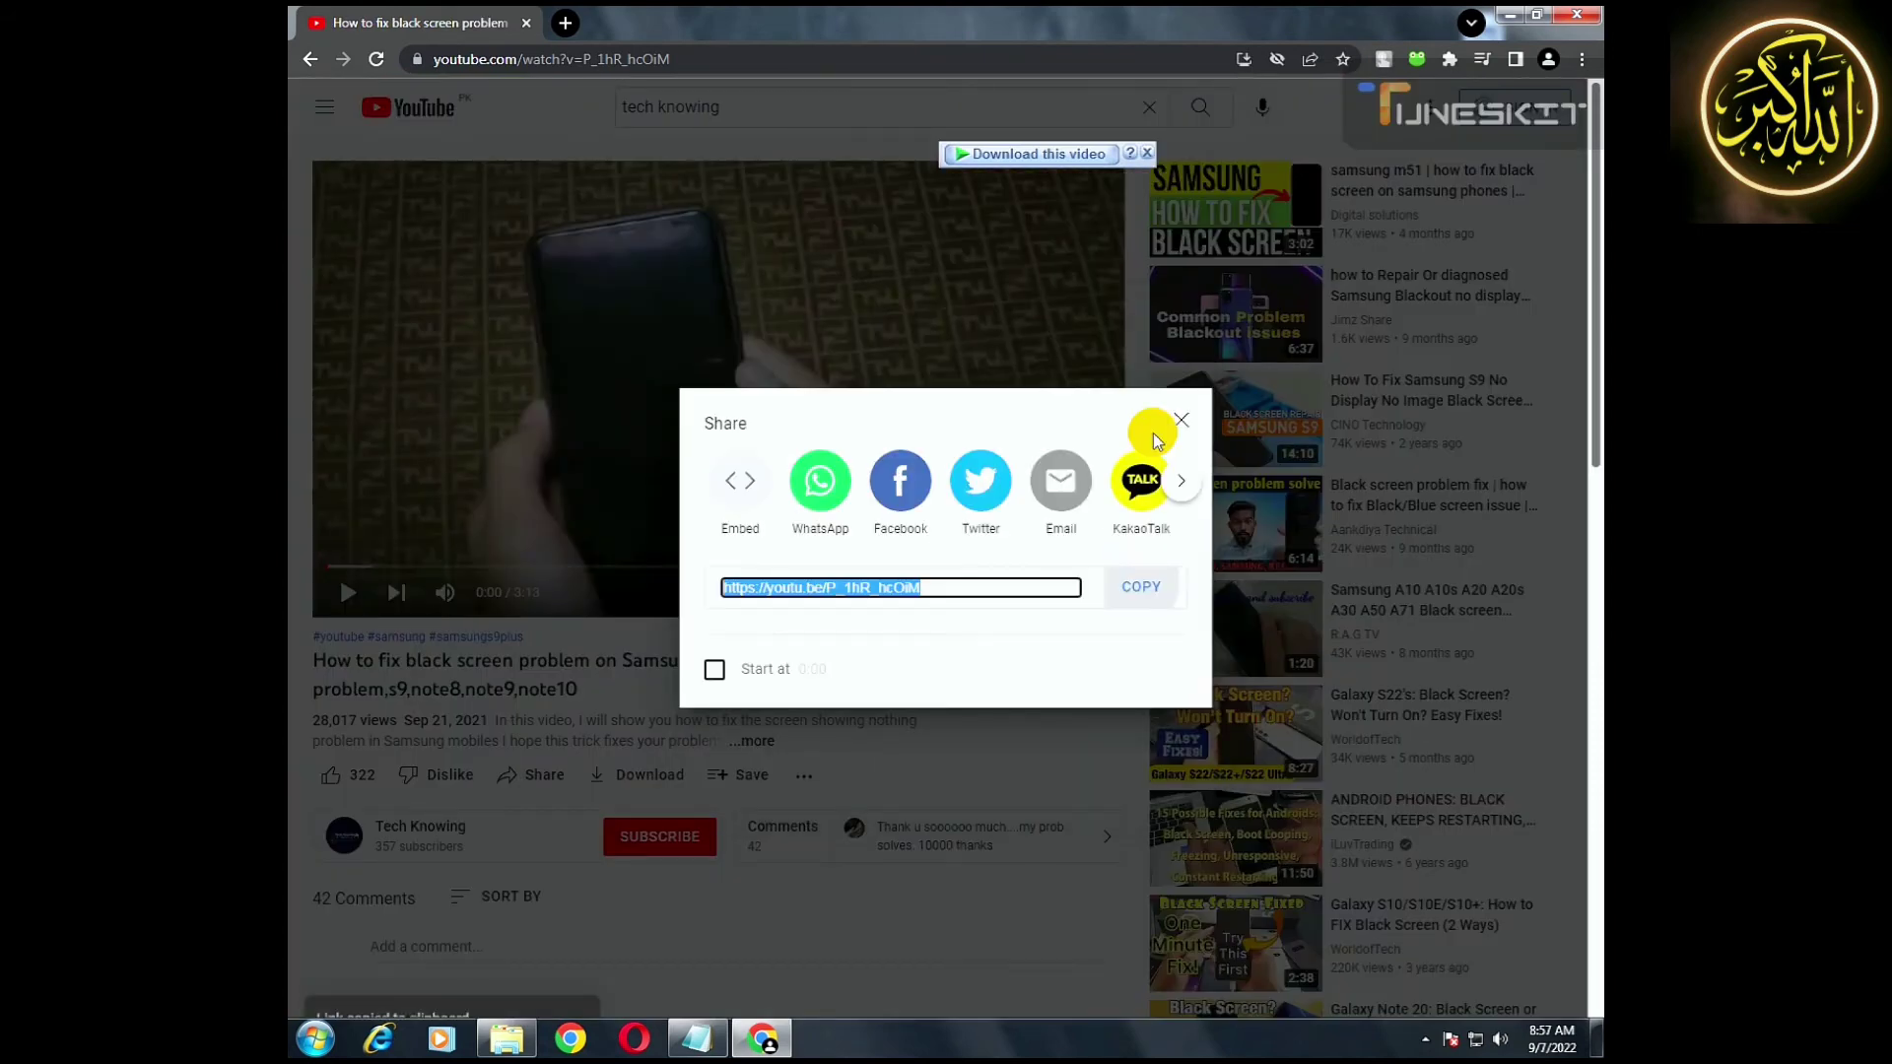
left_click(1181, 420)
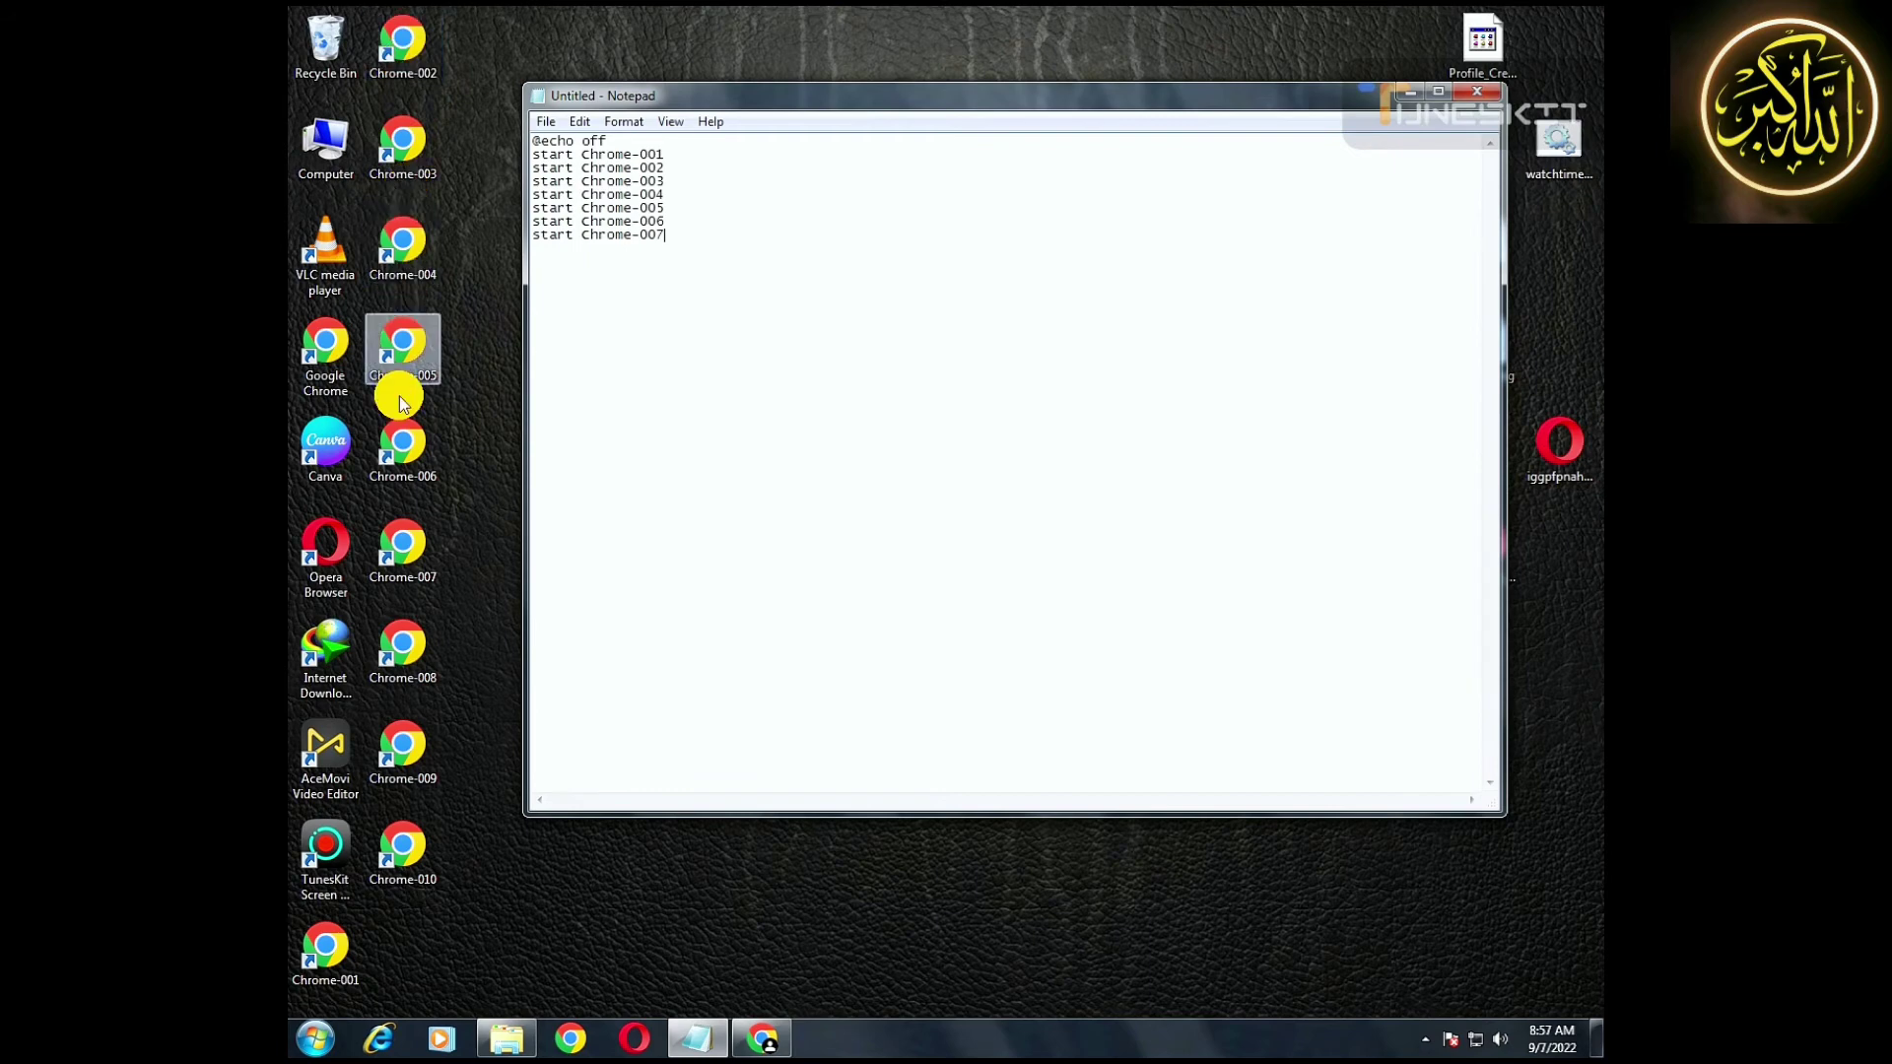
left_click(689, 160)
key("ctrl+v")
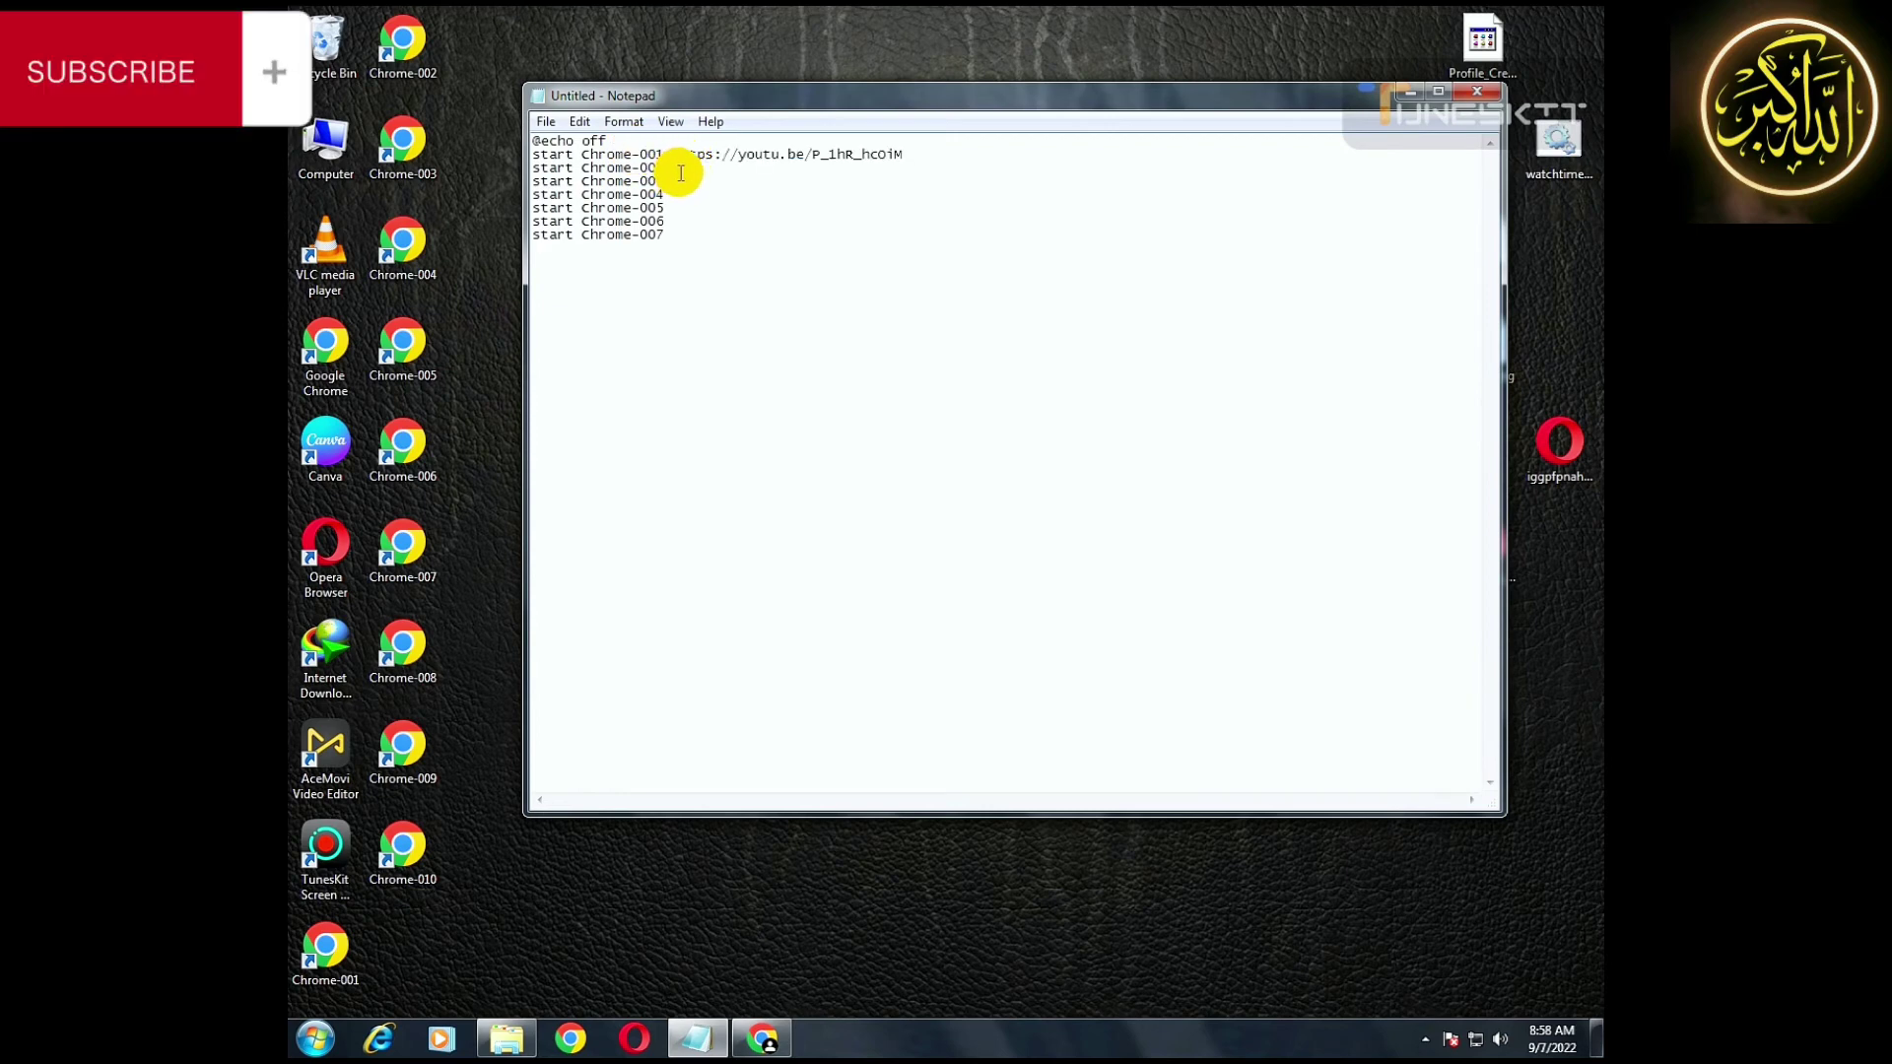
left_click(678, 168)
key("ctrl+v")
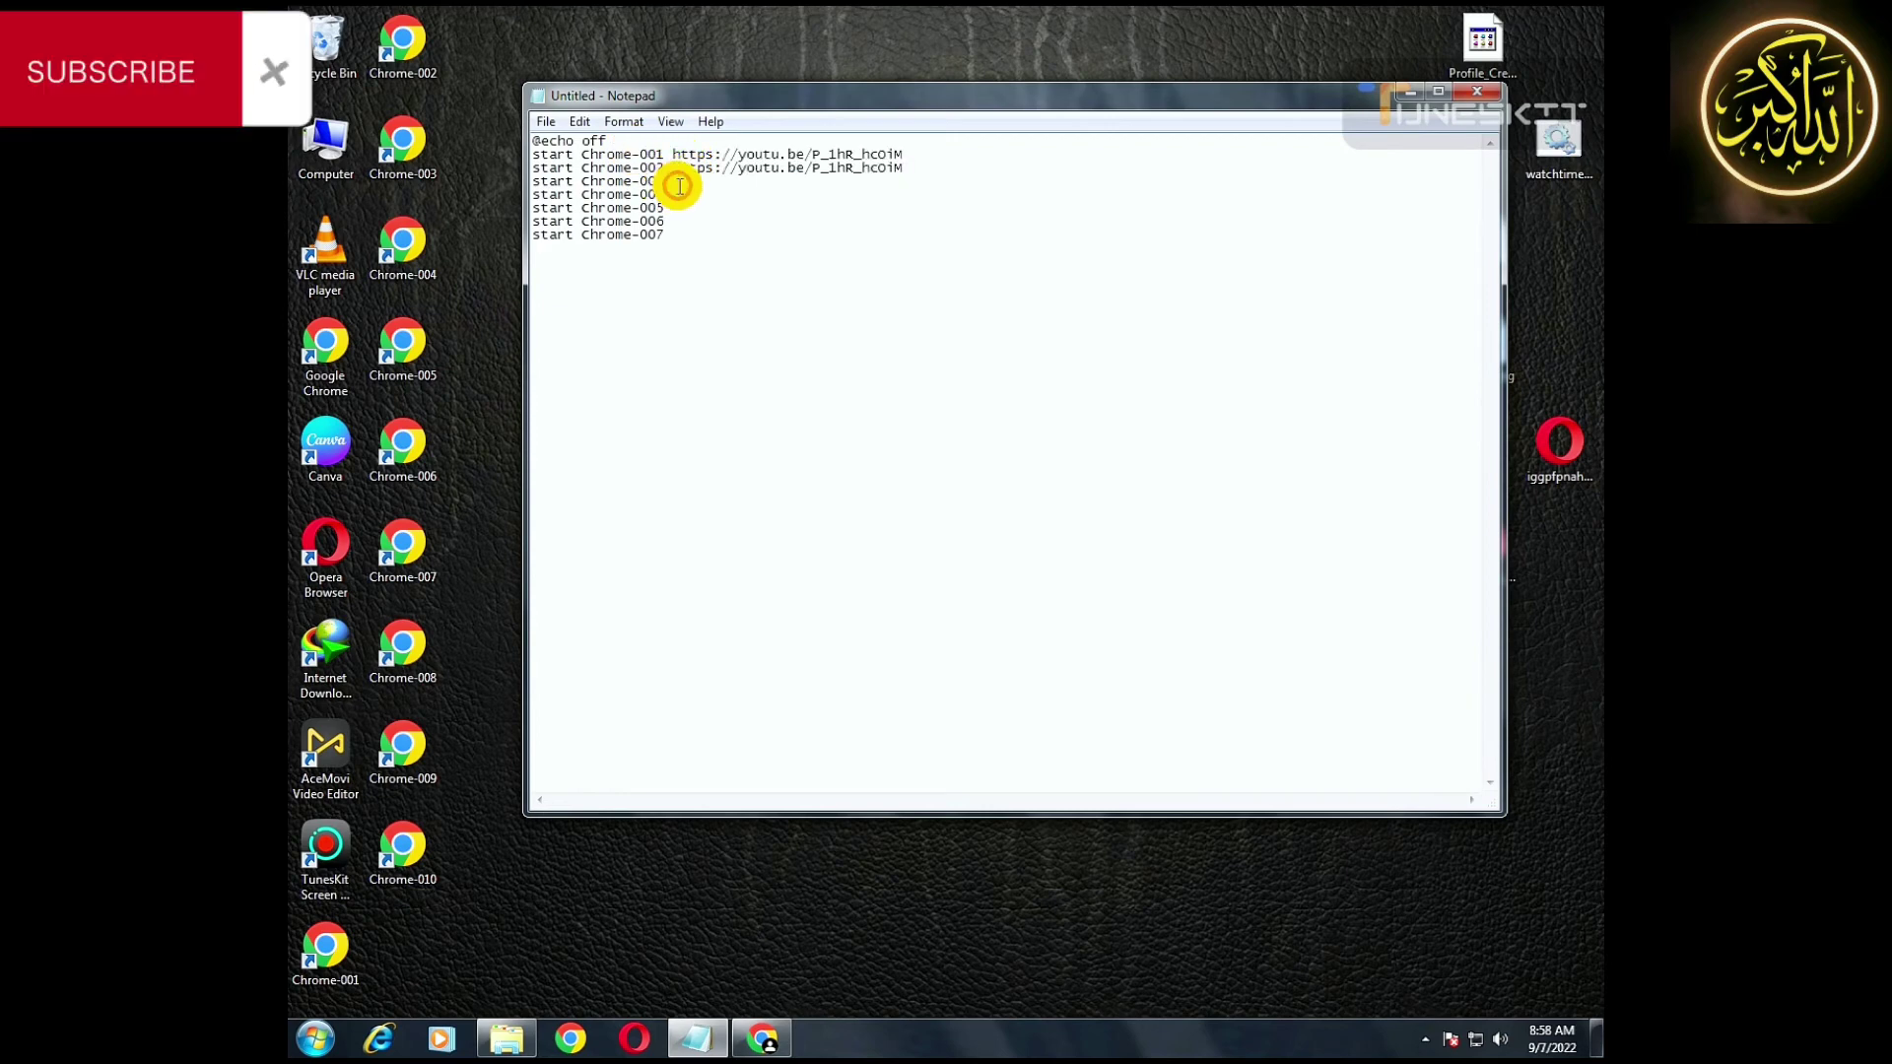
left_click(676, 182)
key("ctrl+v")
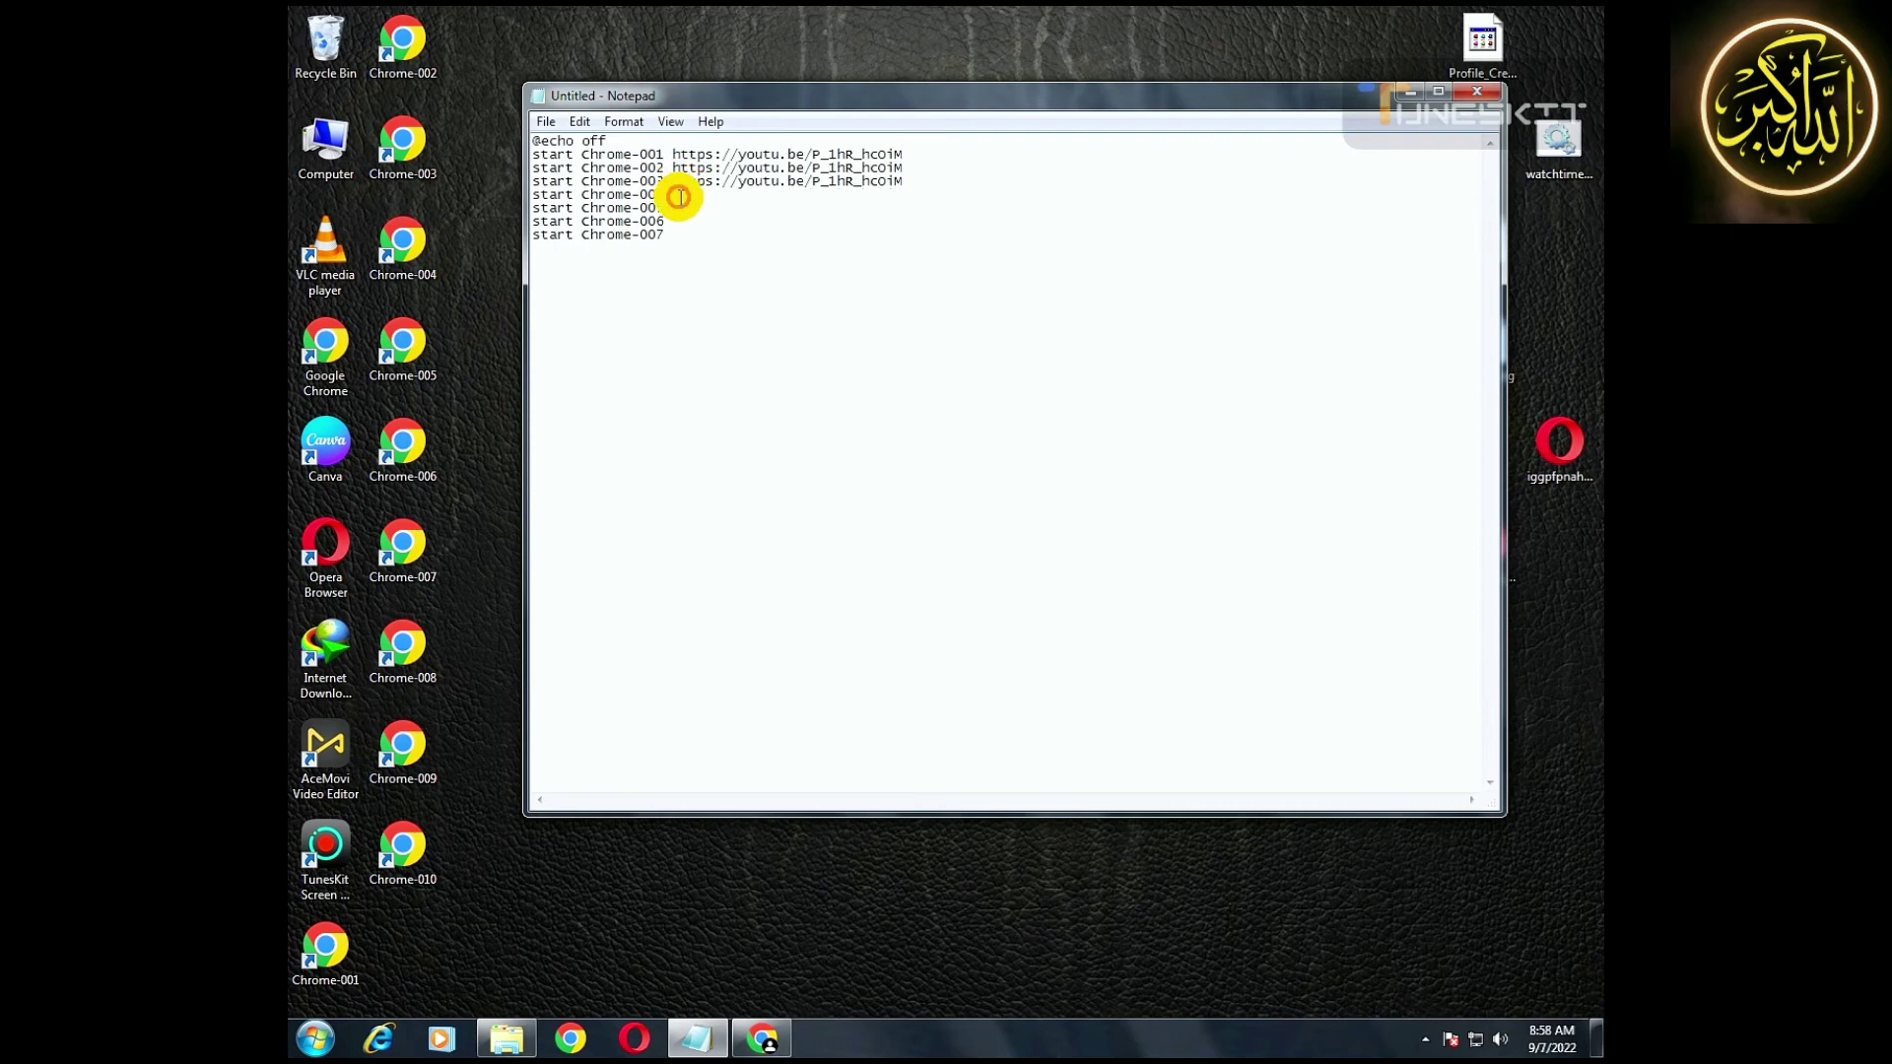
left_click(679, 197)
key("ctrl+v")
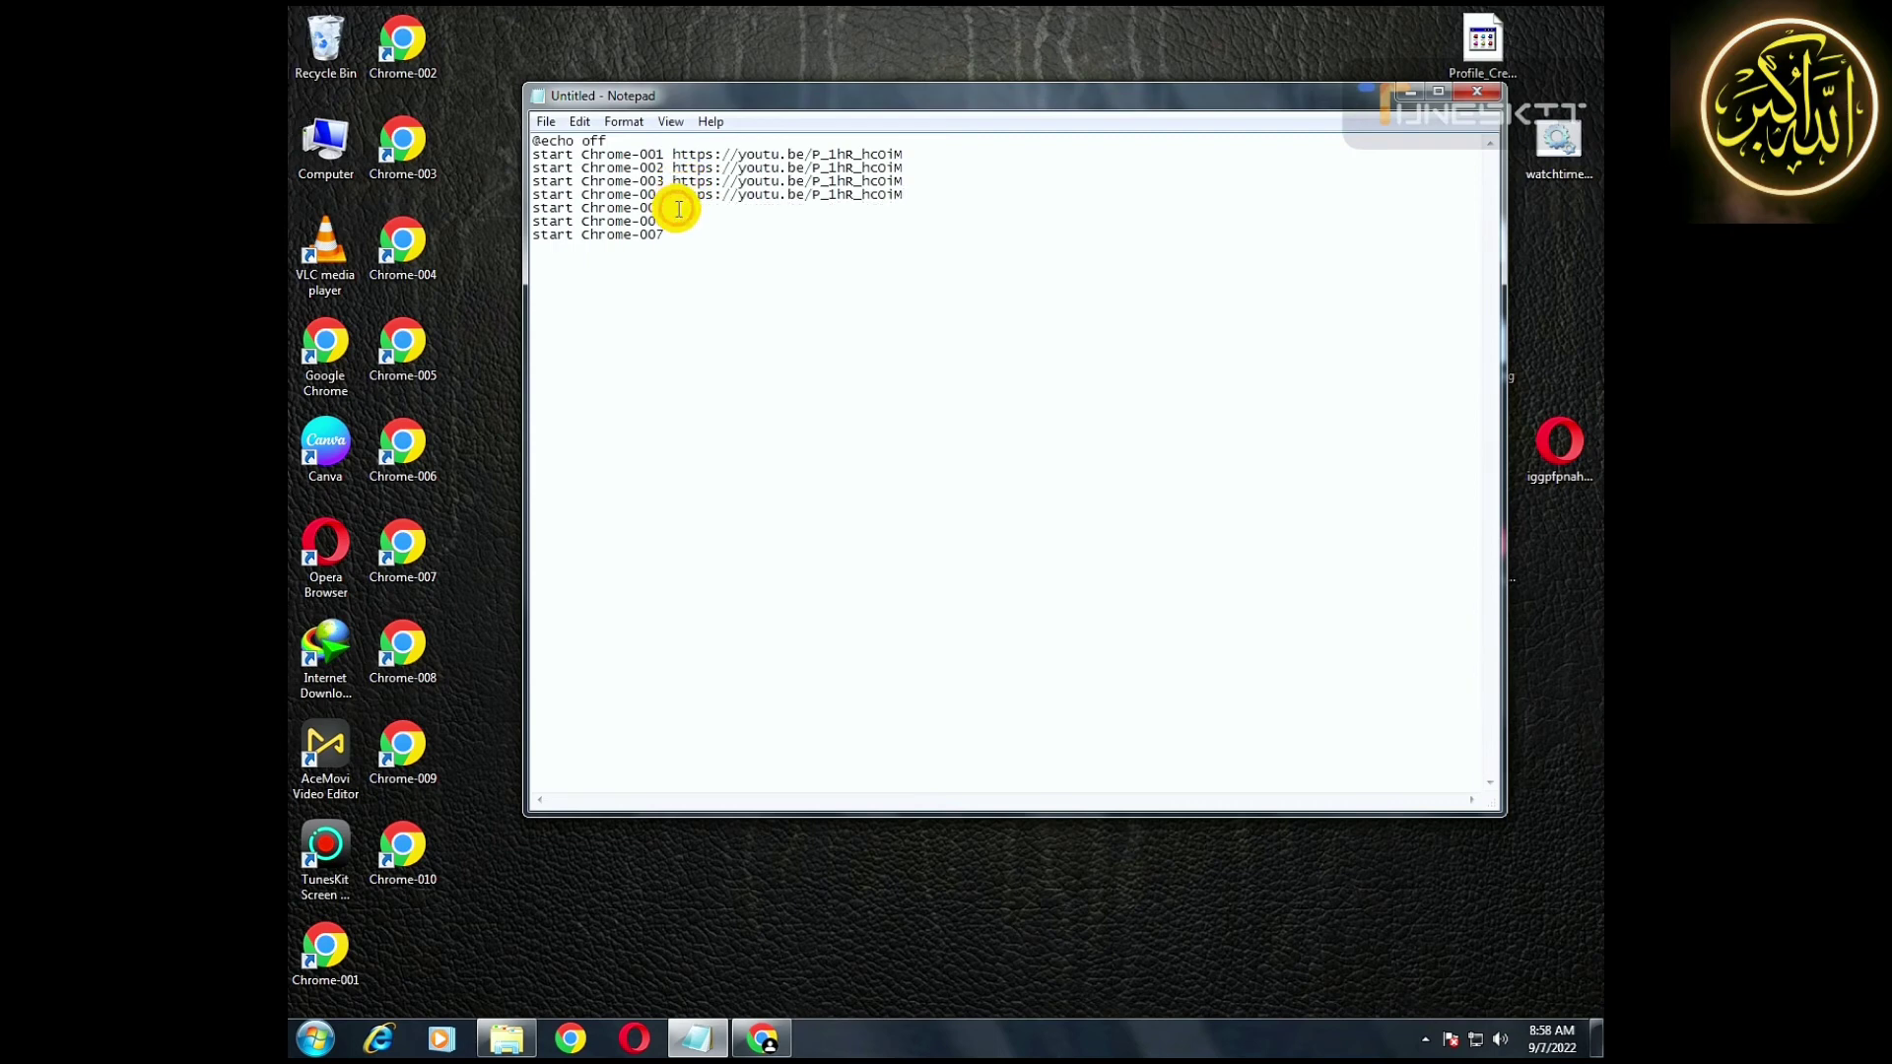
left_click(679, 209)
key("ctrl+v")
left_click(674, 222)
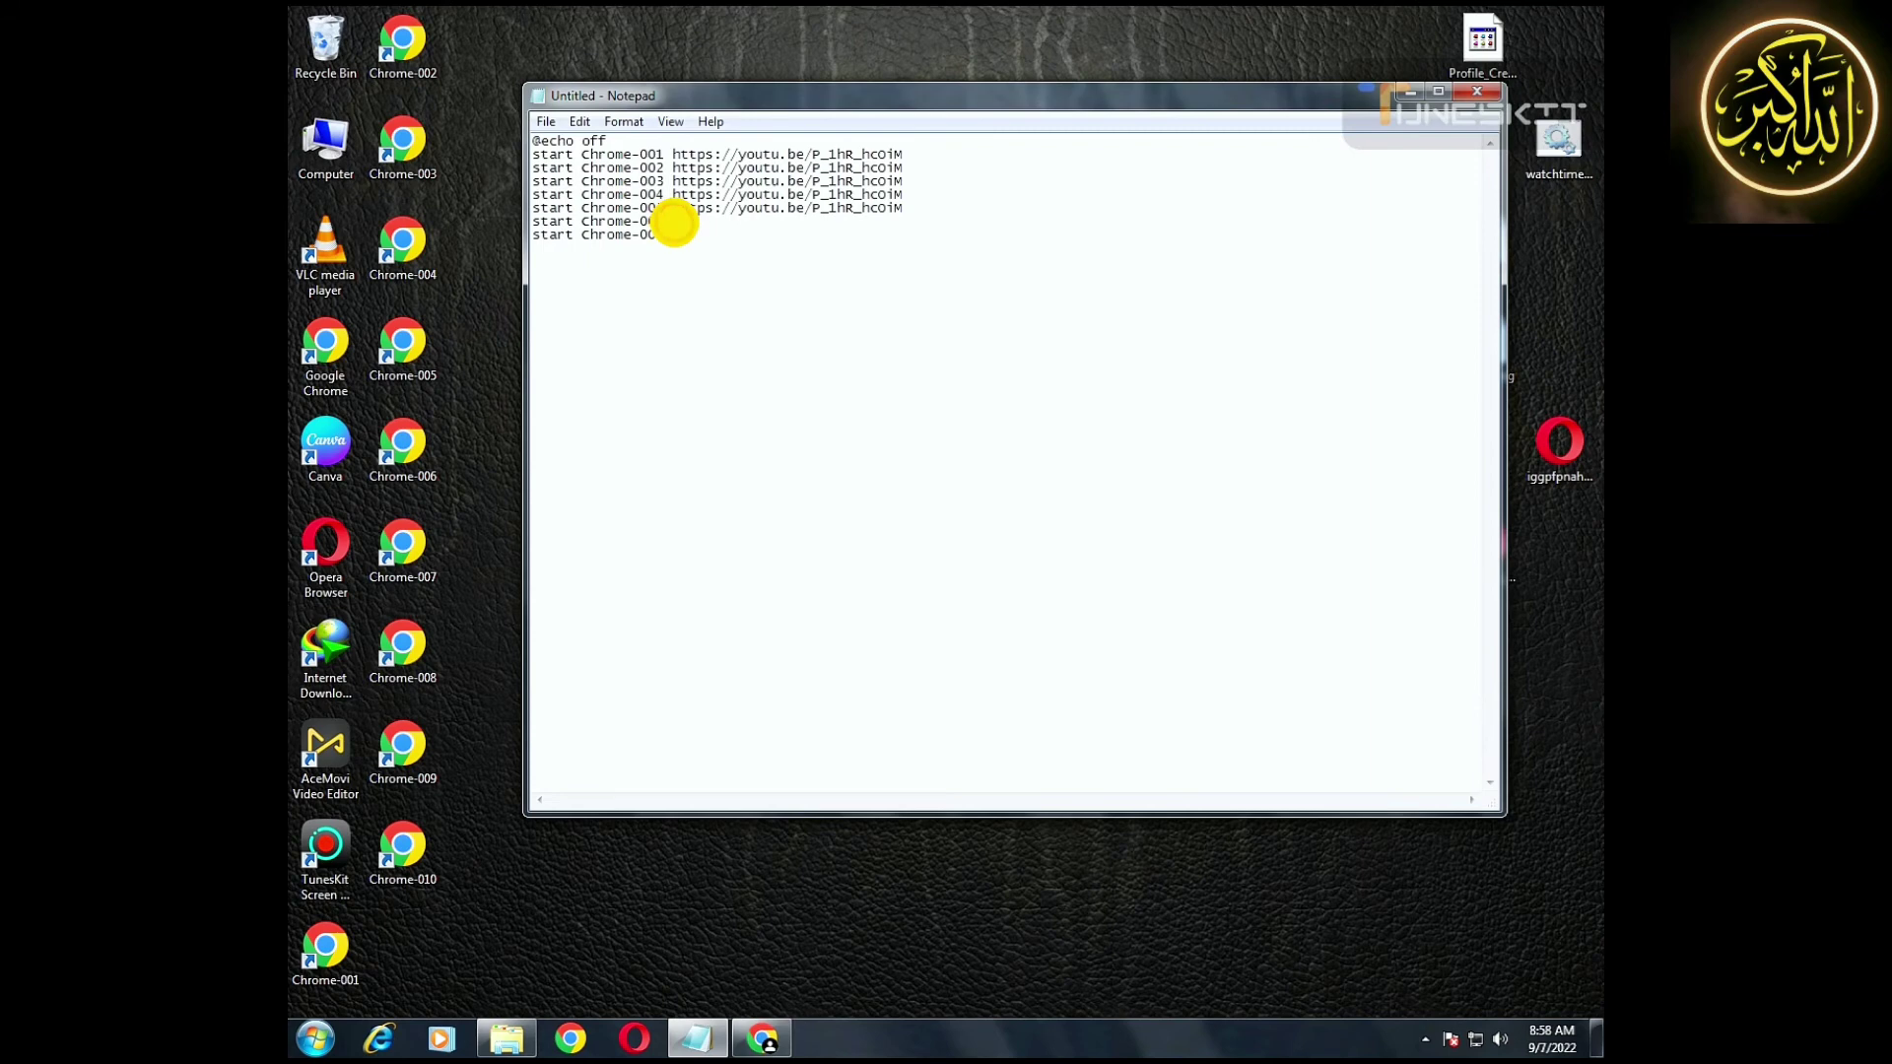
key("ctrl+v")
left_click(670, 234)
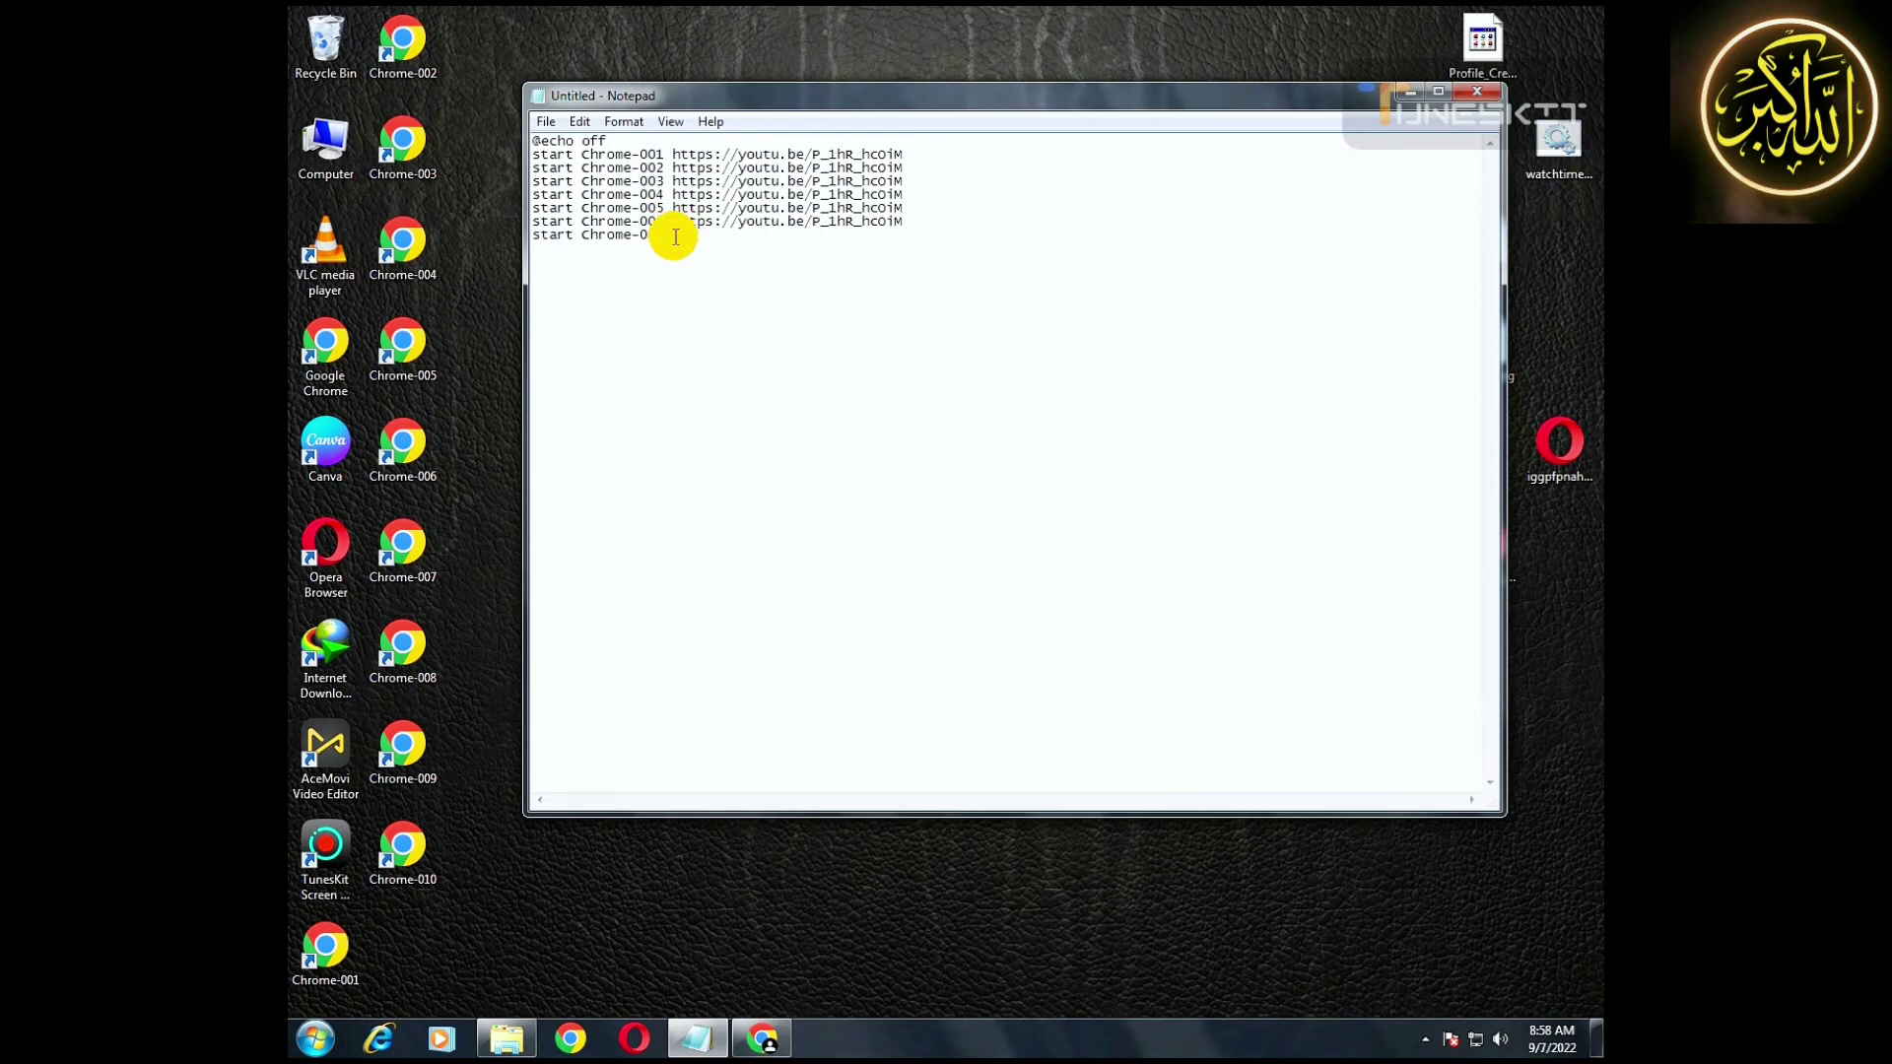
key("ctrl+v")
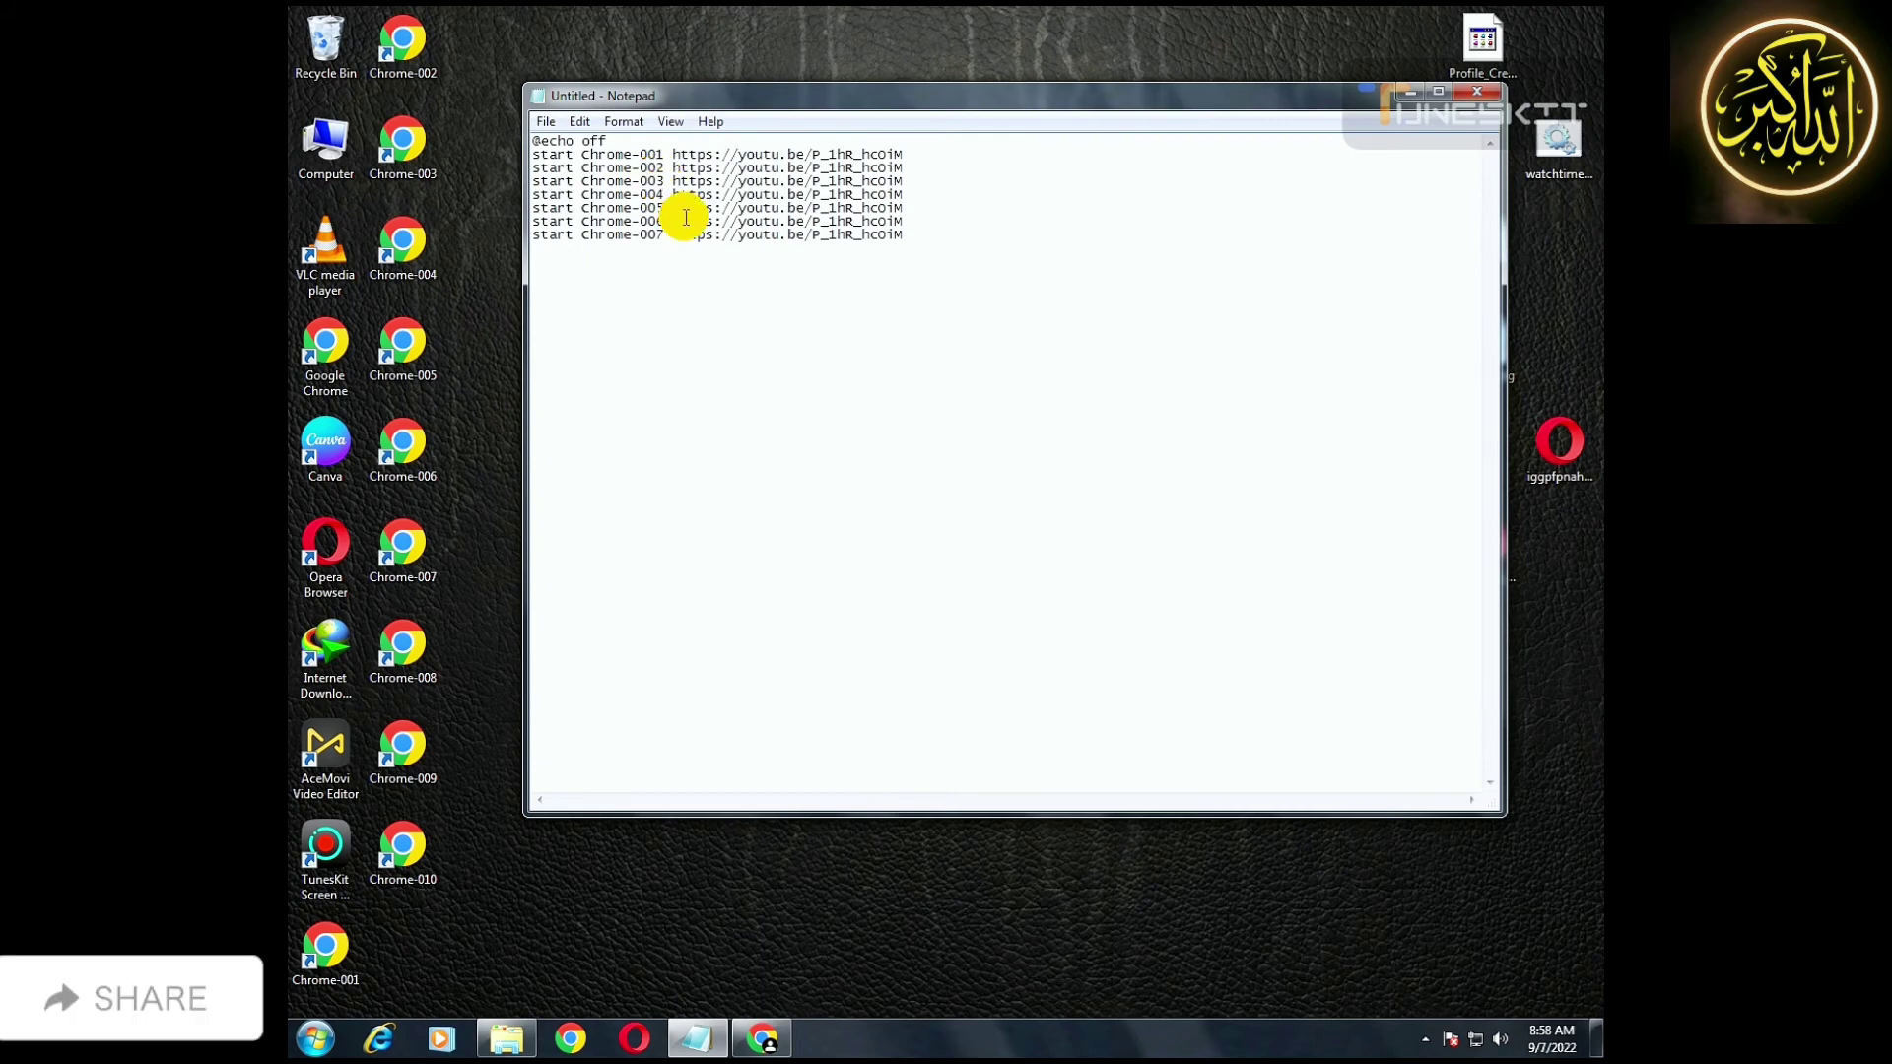
Save the script to the desktop as watchtime.bat, replacing the existing file, and close Notepad.
left_click(546, 122)
left_click(571, 194)
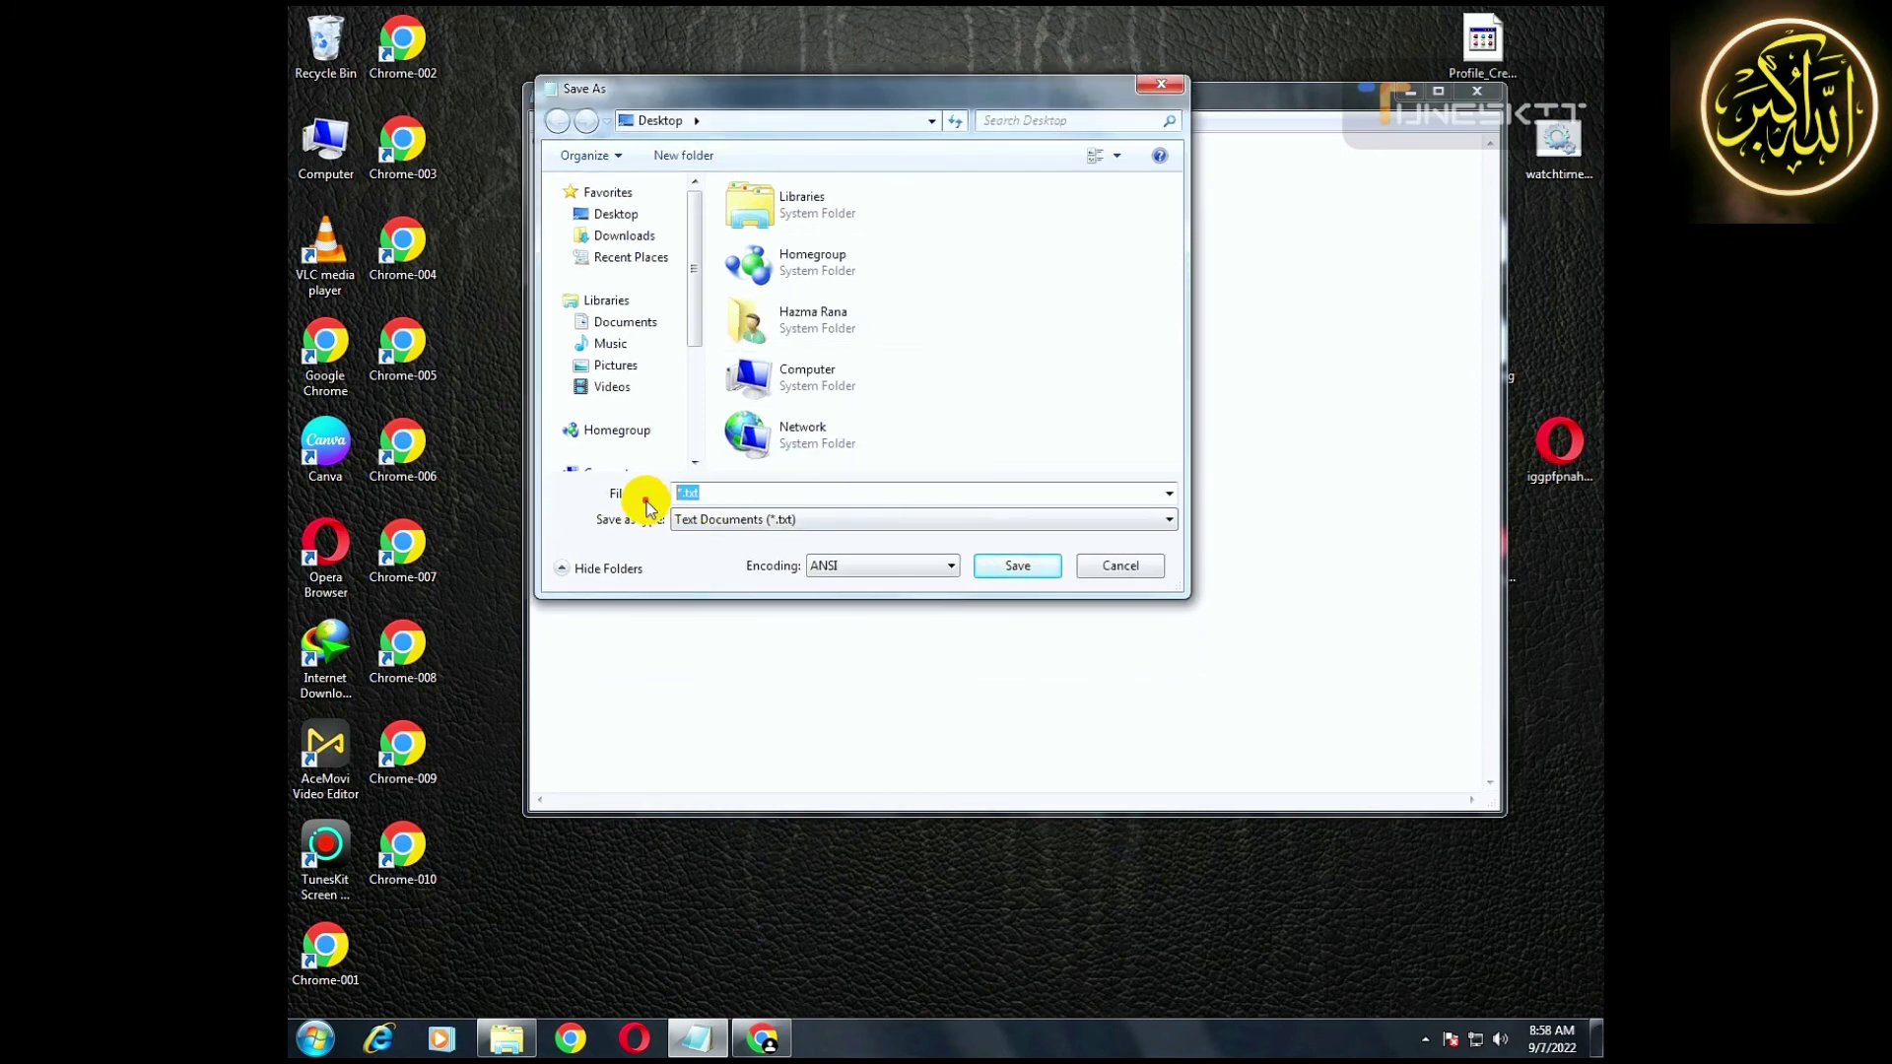
key("BackSpace")
type("watchtim")
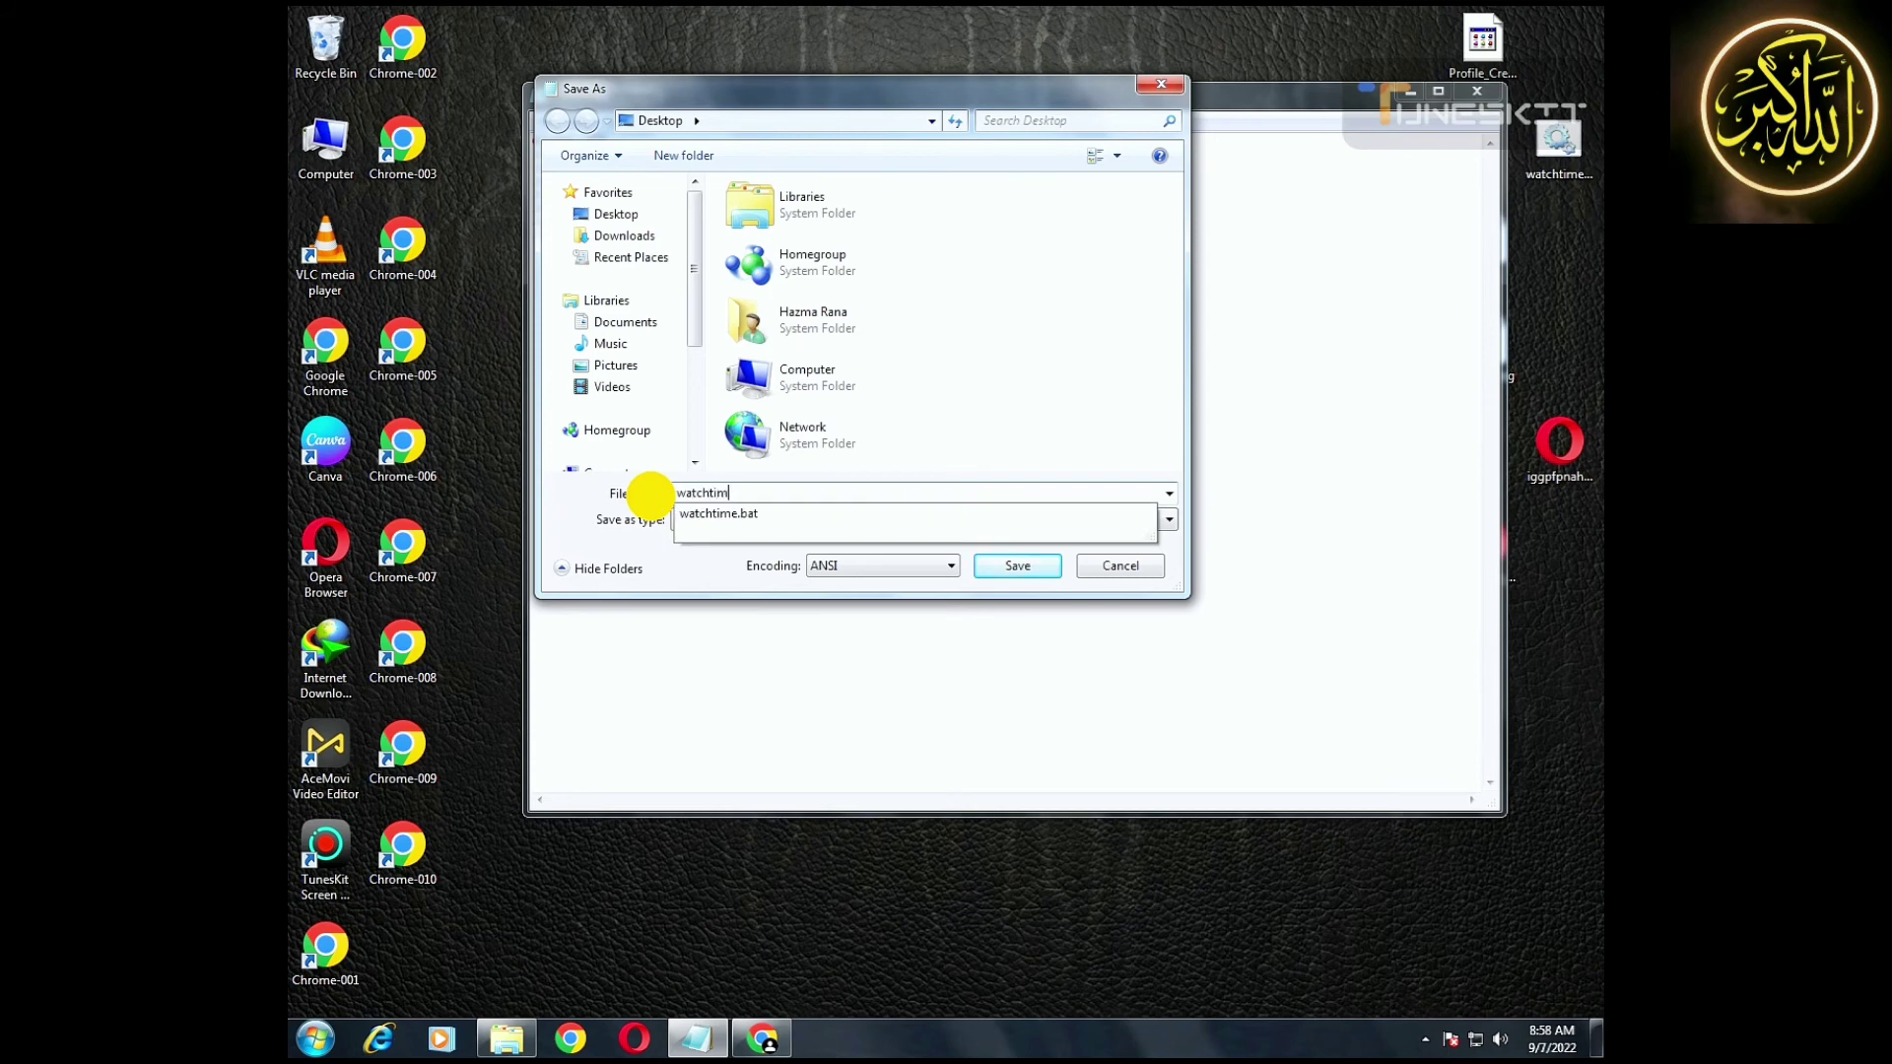
type("e")
type(".bat")
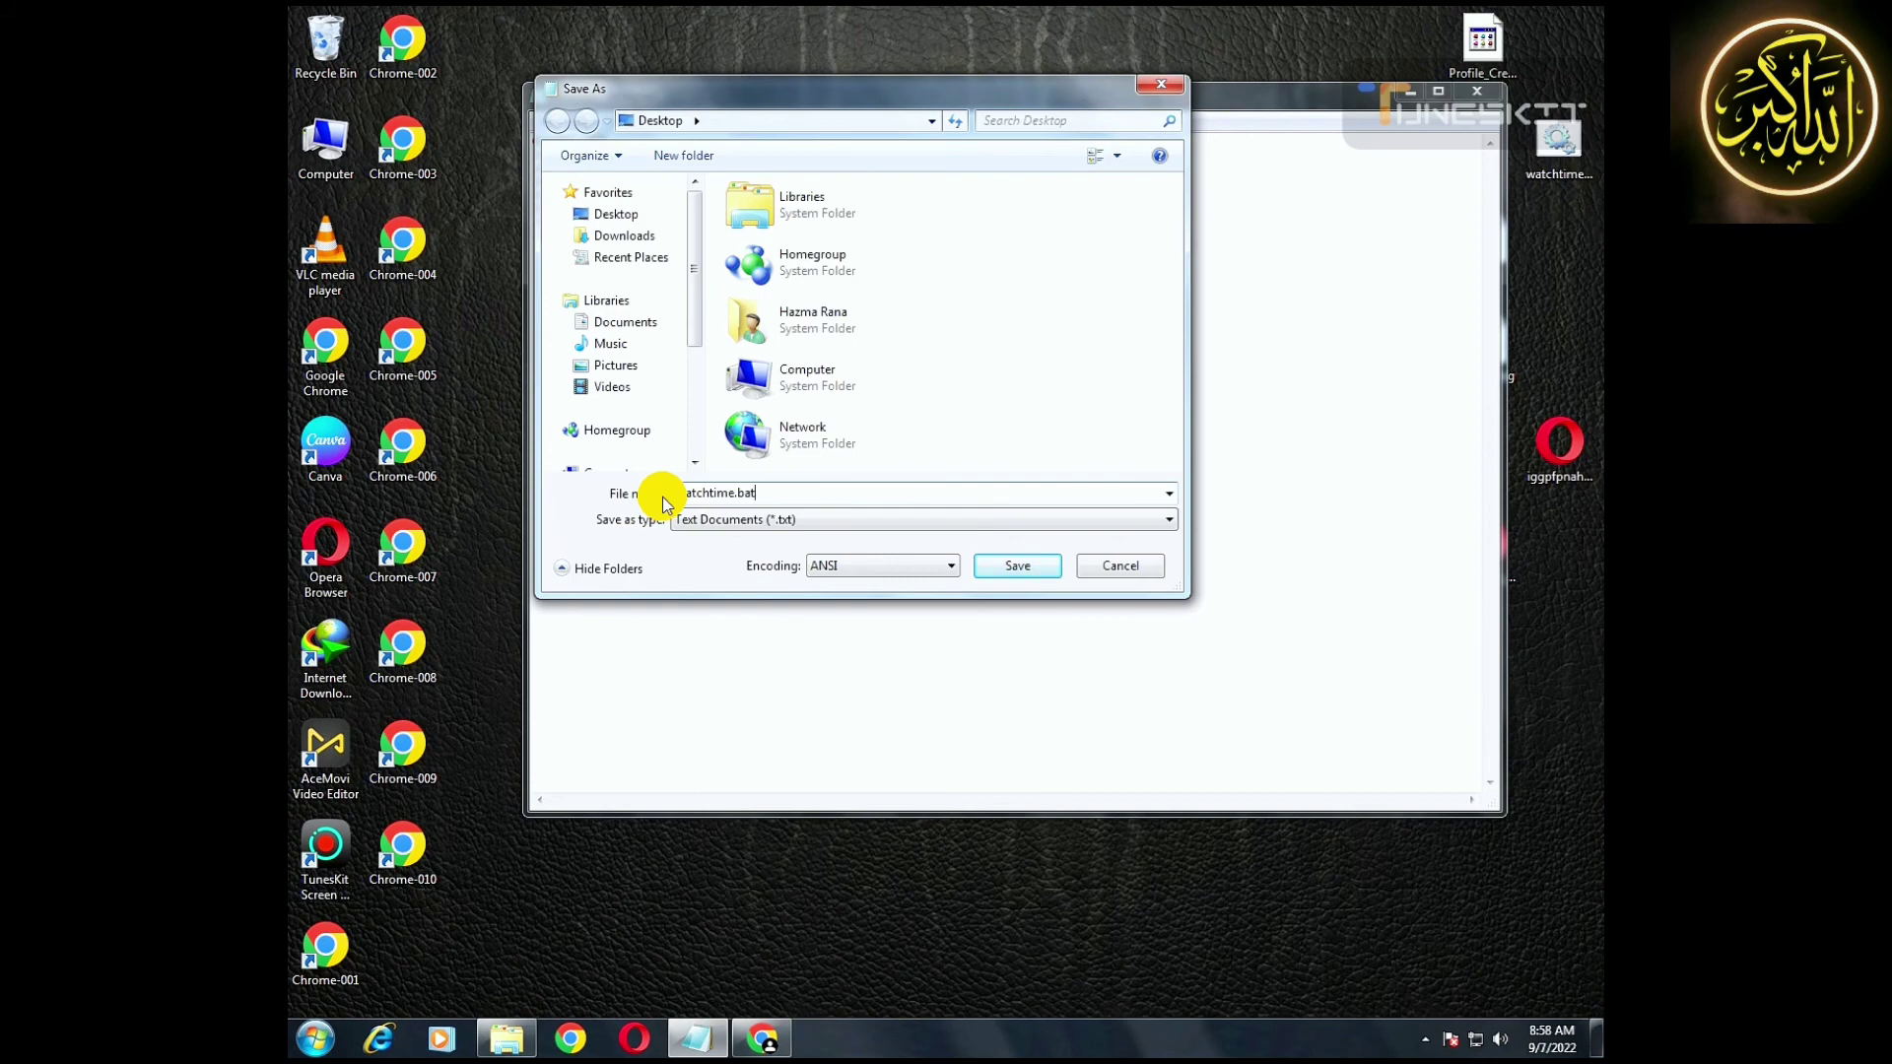
left_click(995, 579)
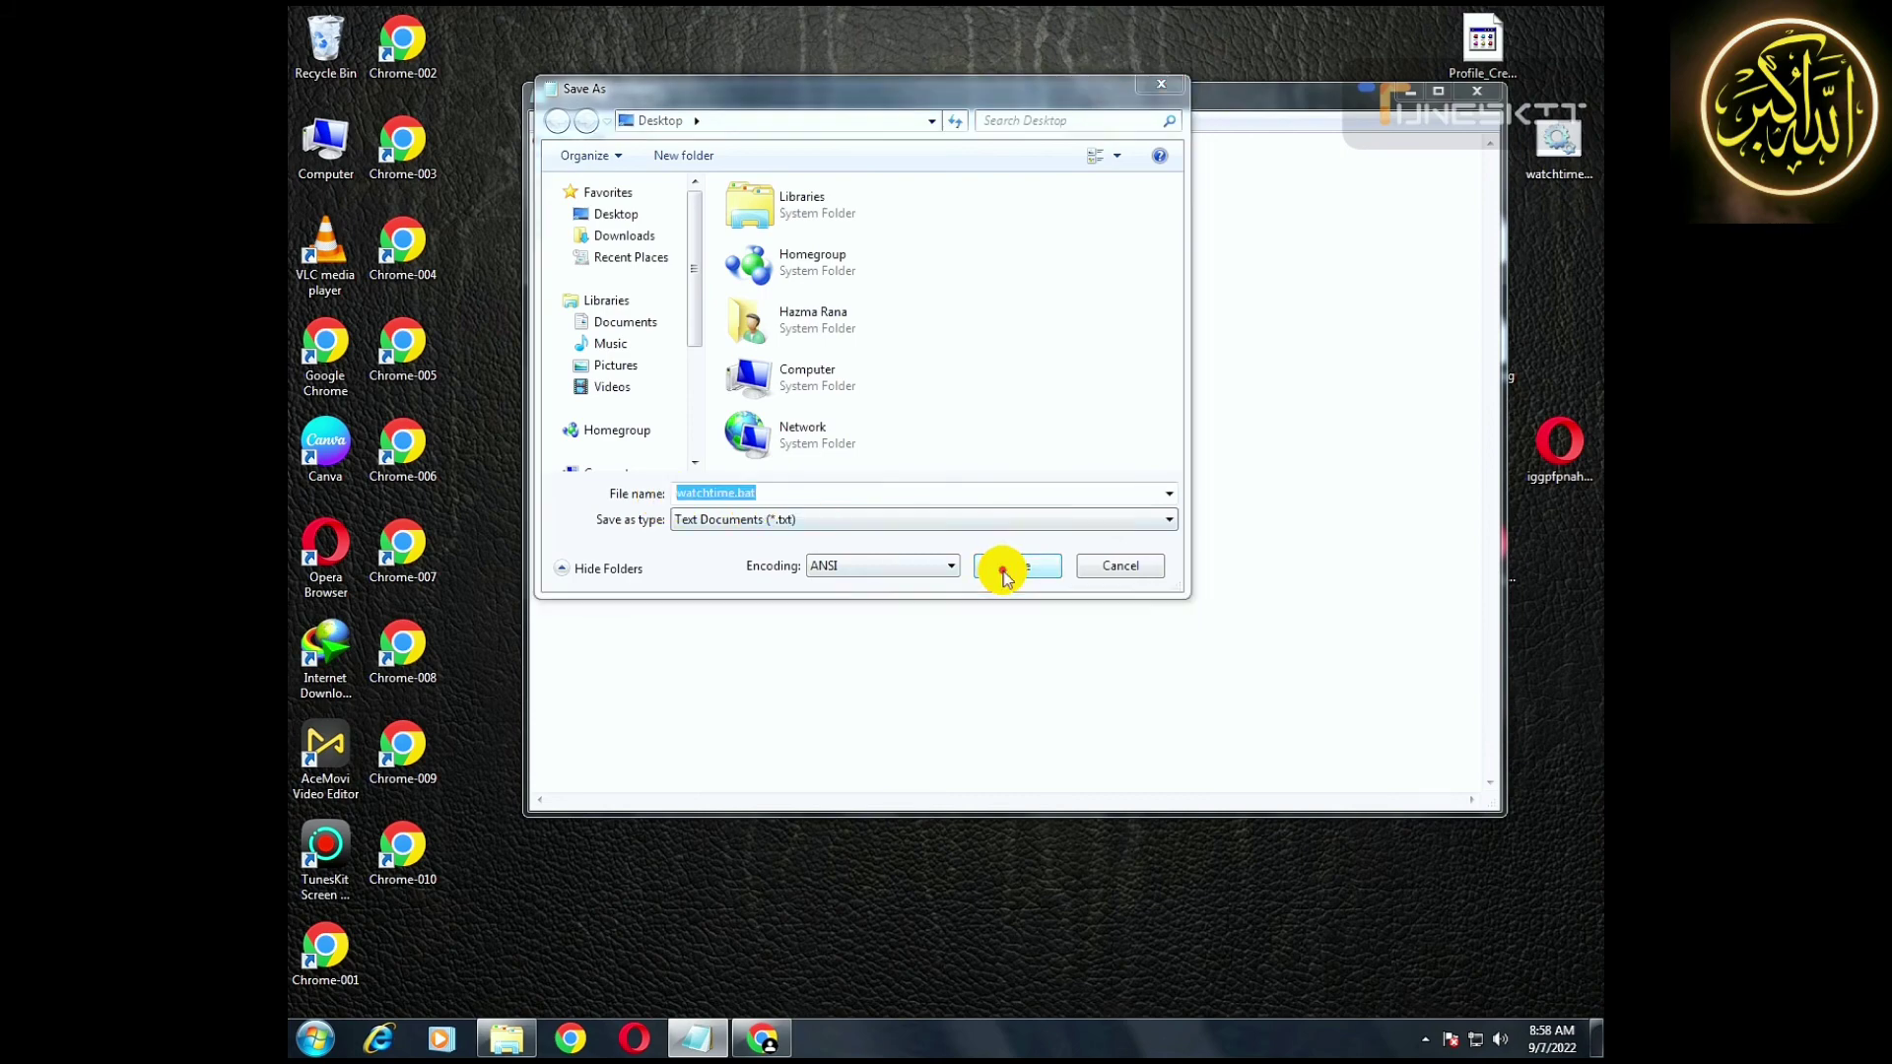
left_click(1003, 537)
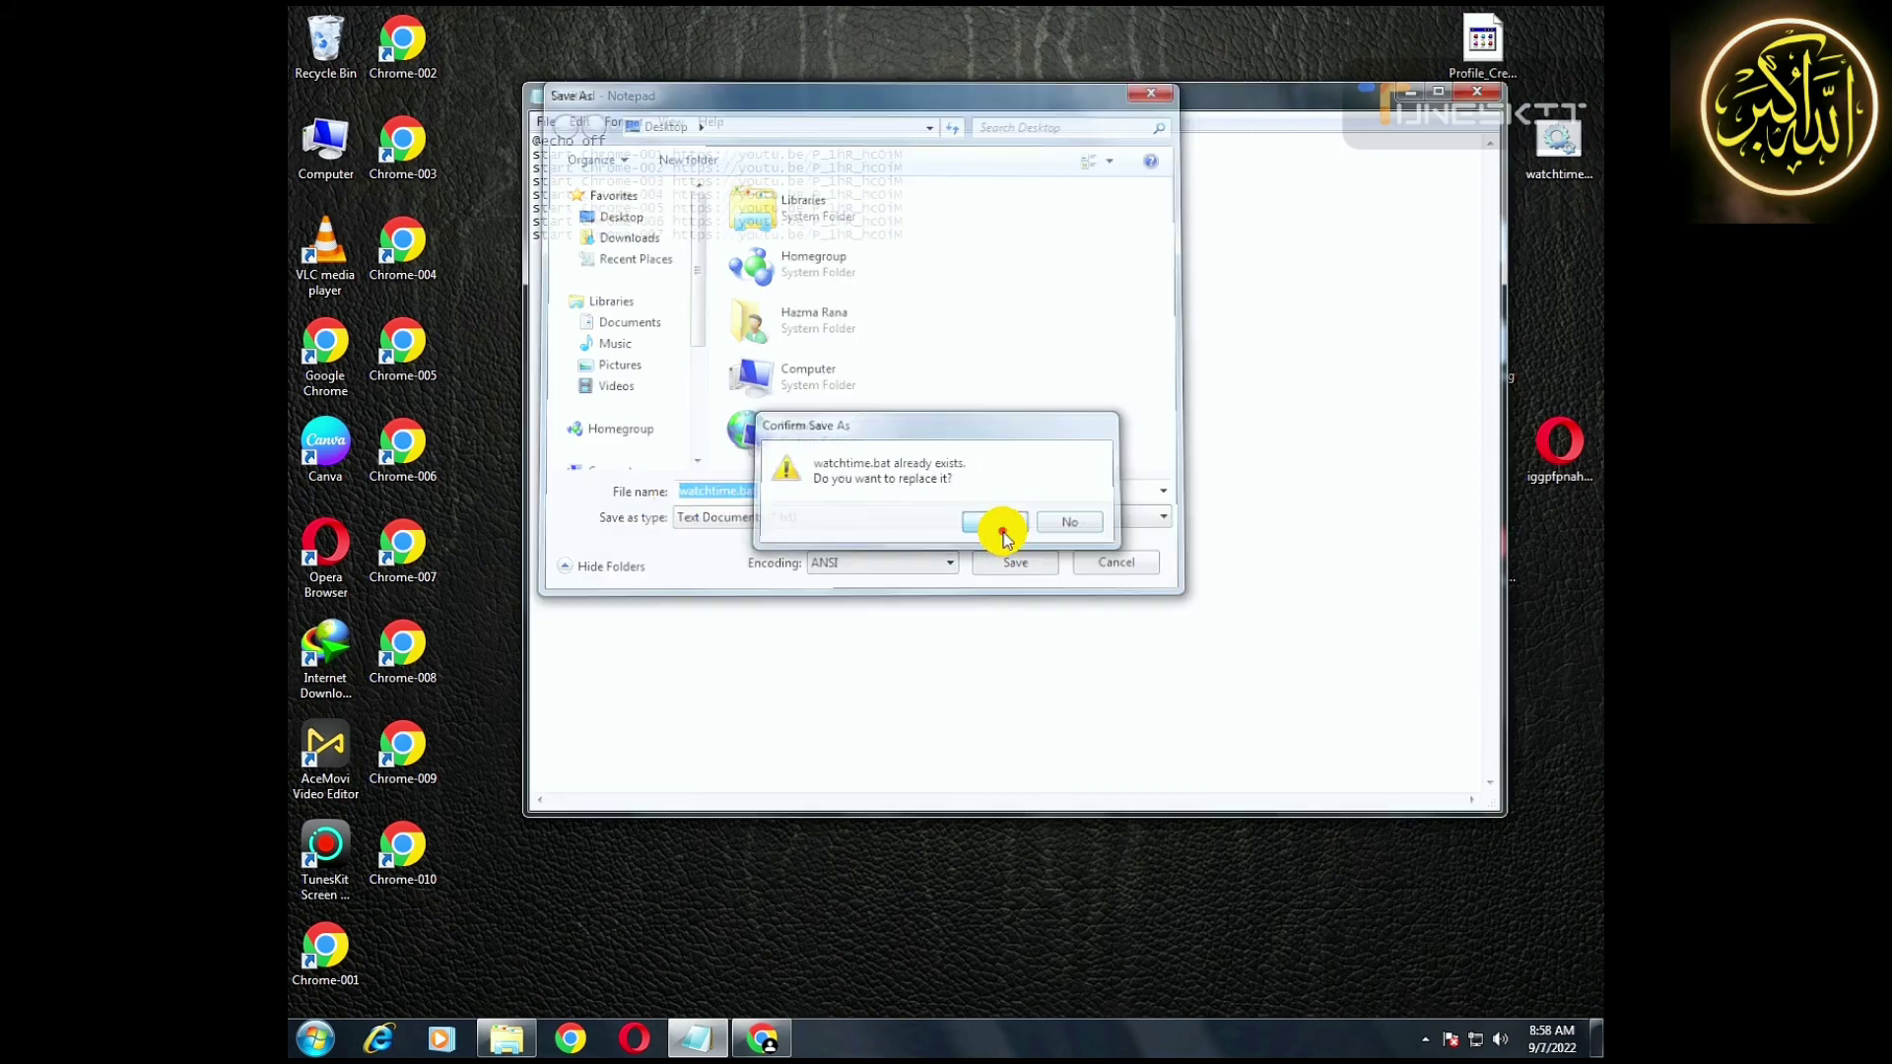
left_click(1477, 92)
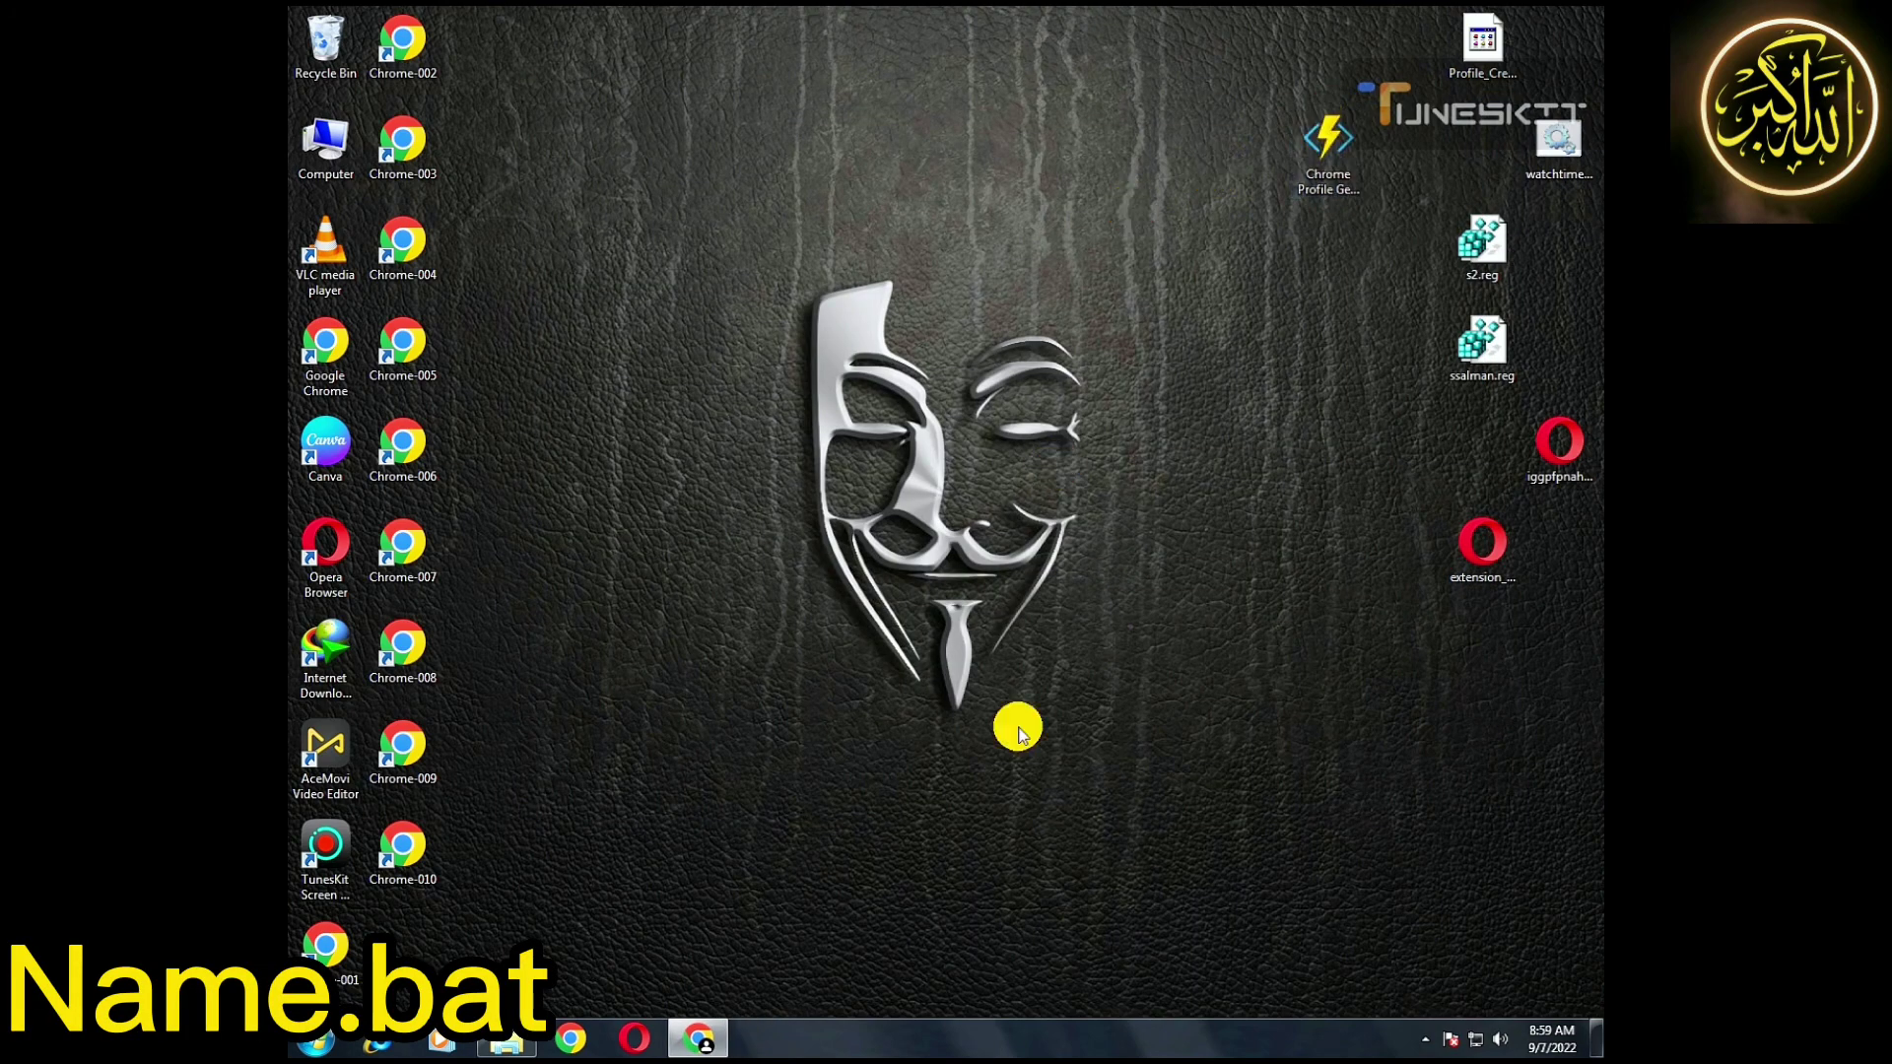
left_click(1426, 1039)
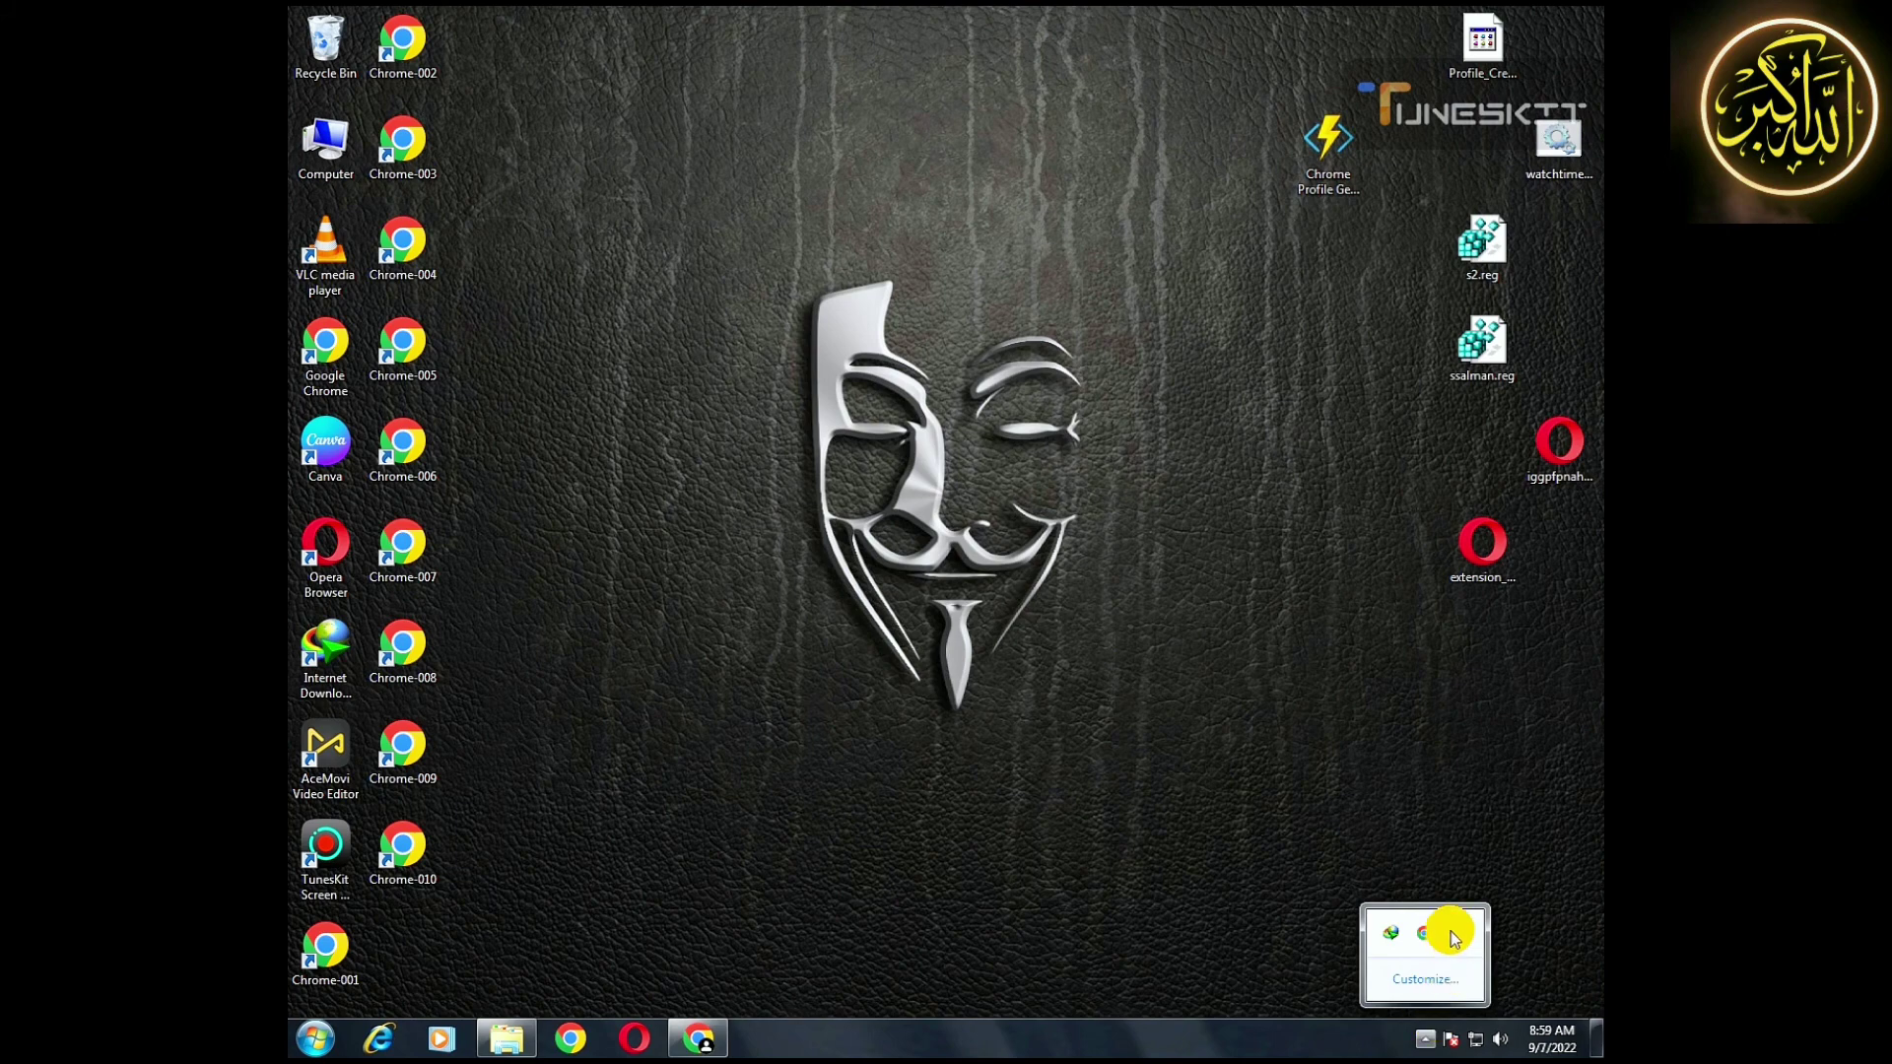
left_click(1457, 932)
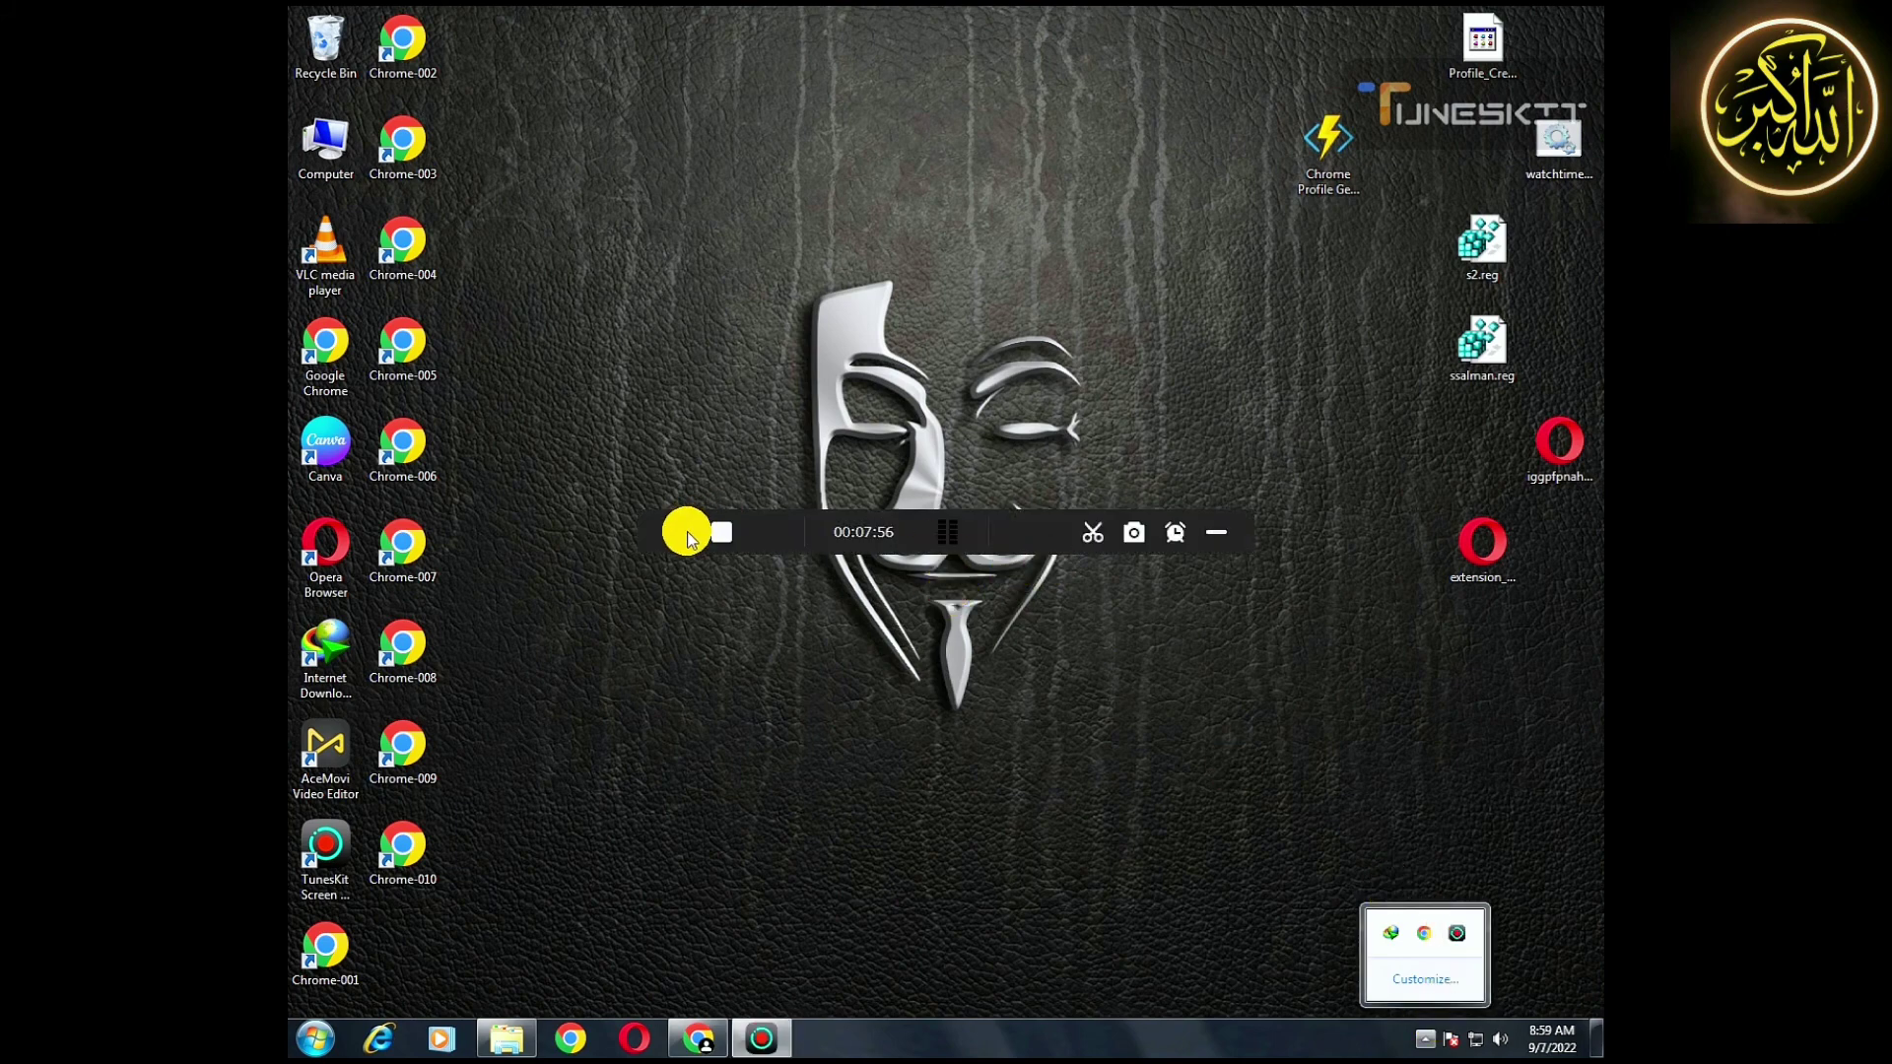
left_click(1221, 532)
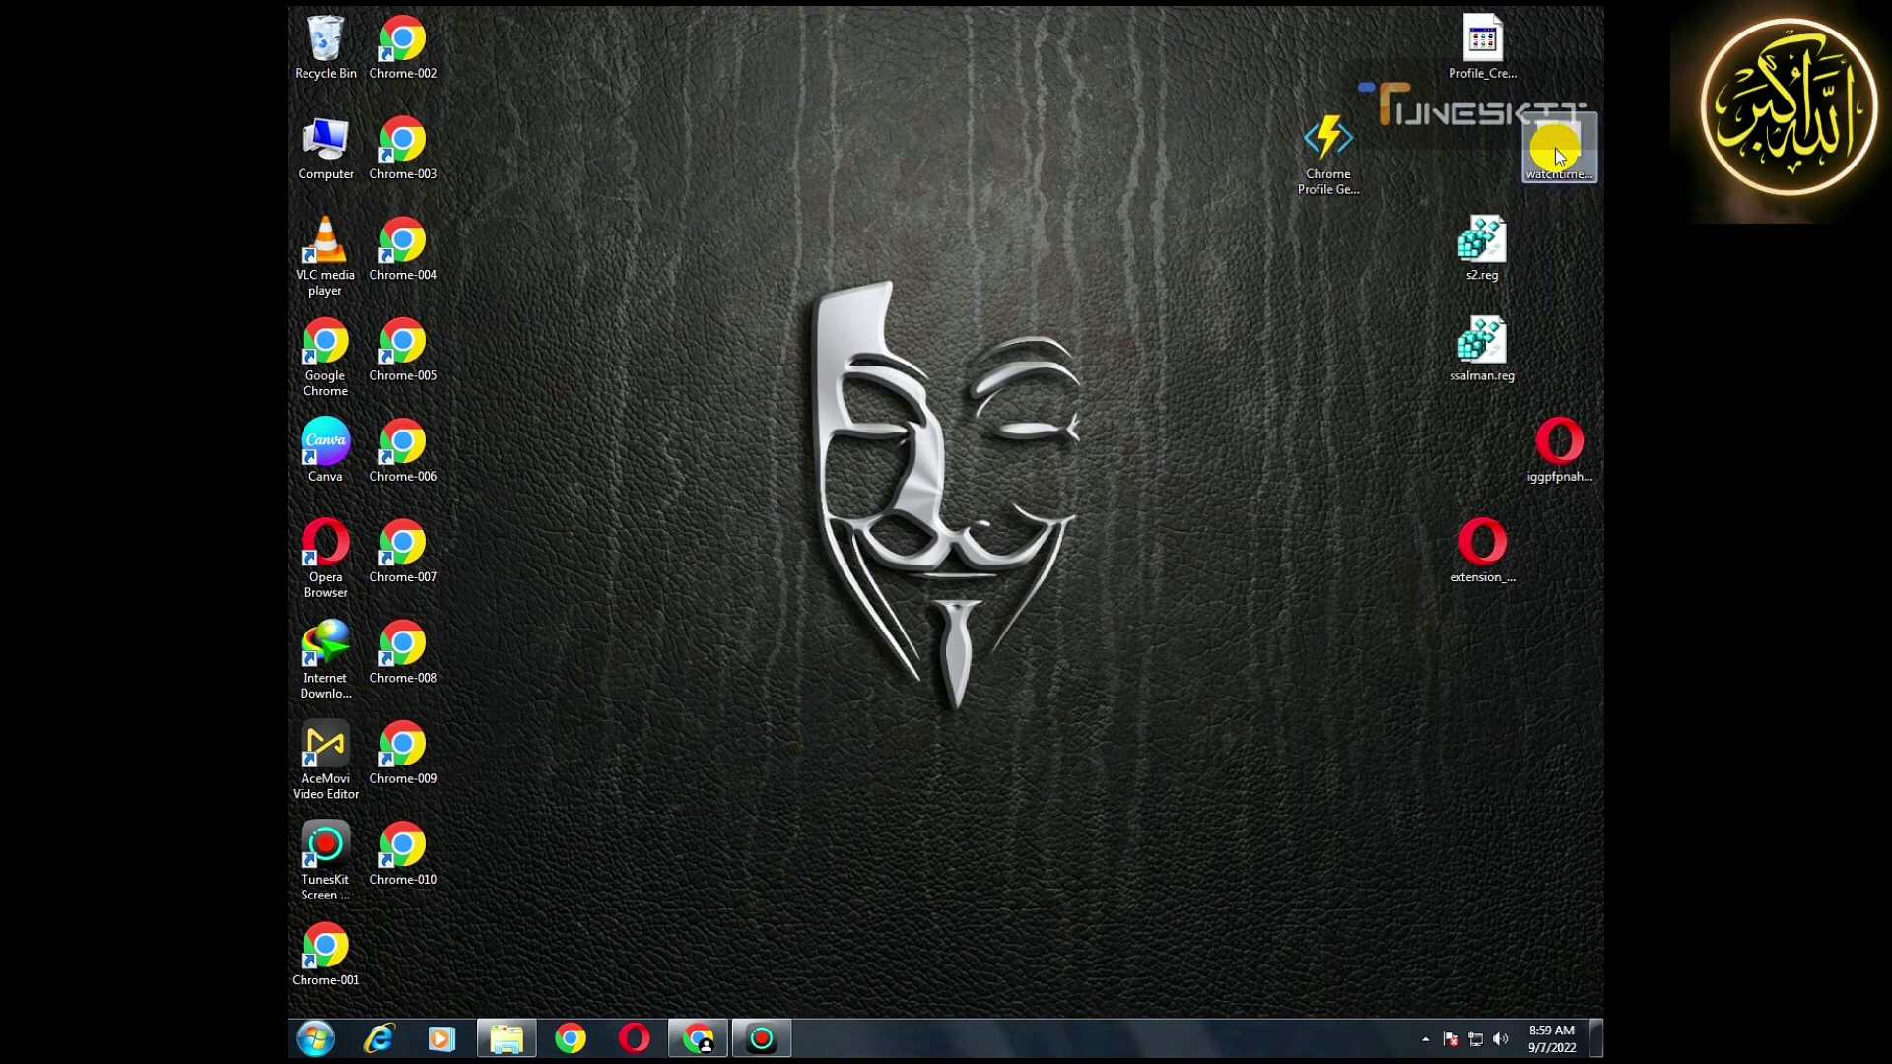
Move watchtime.bat to an empty area near the desktop's upper middle, run it, and close the Chrome windows it opens.
left_click_drag(1555, 160, 1092, 173)
left_click(1092, 174)
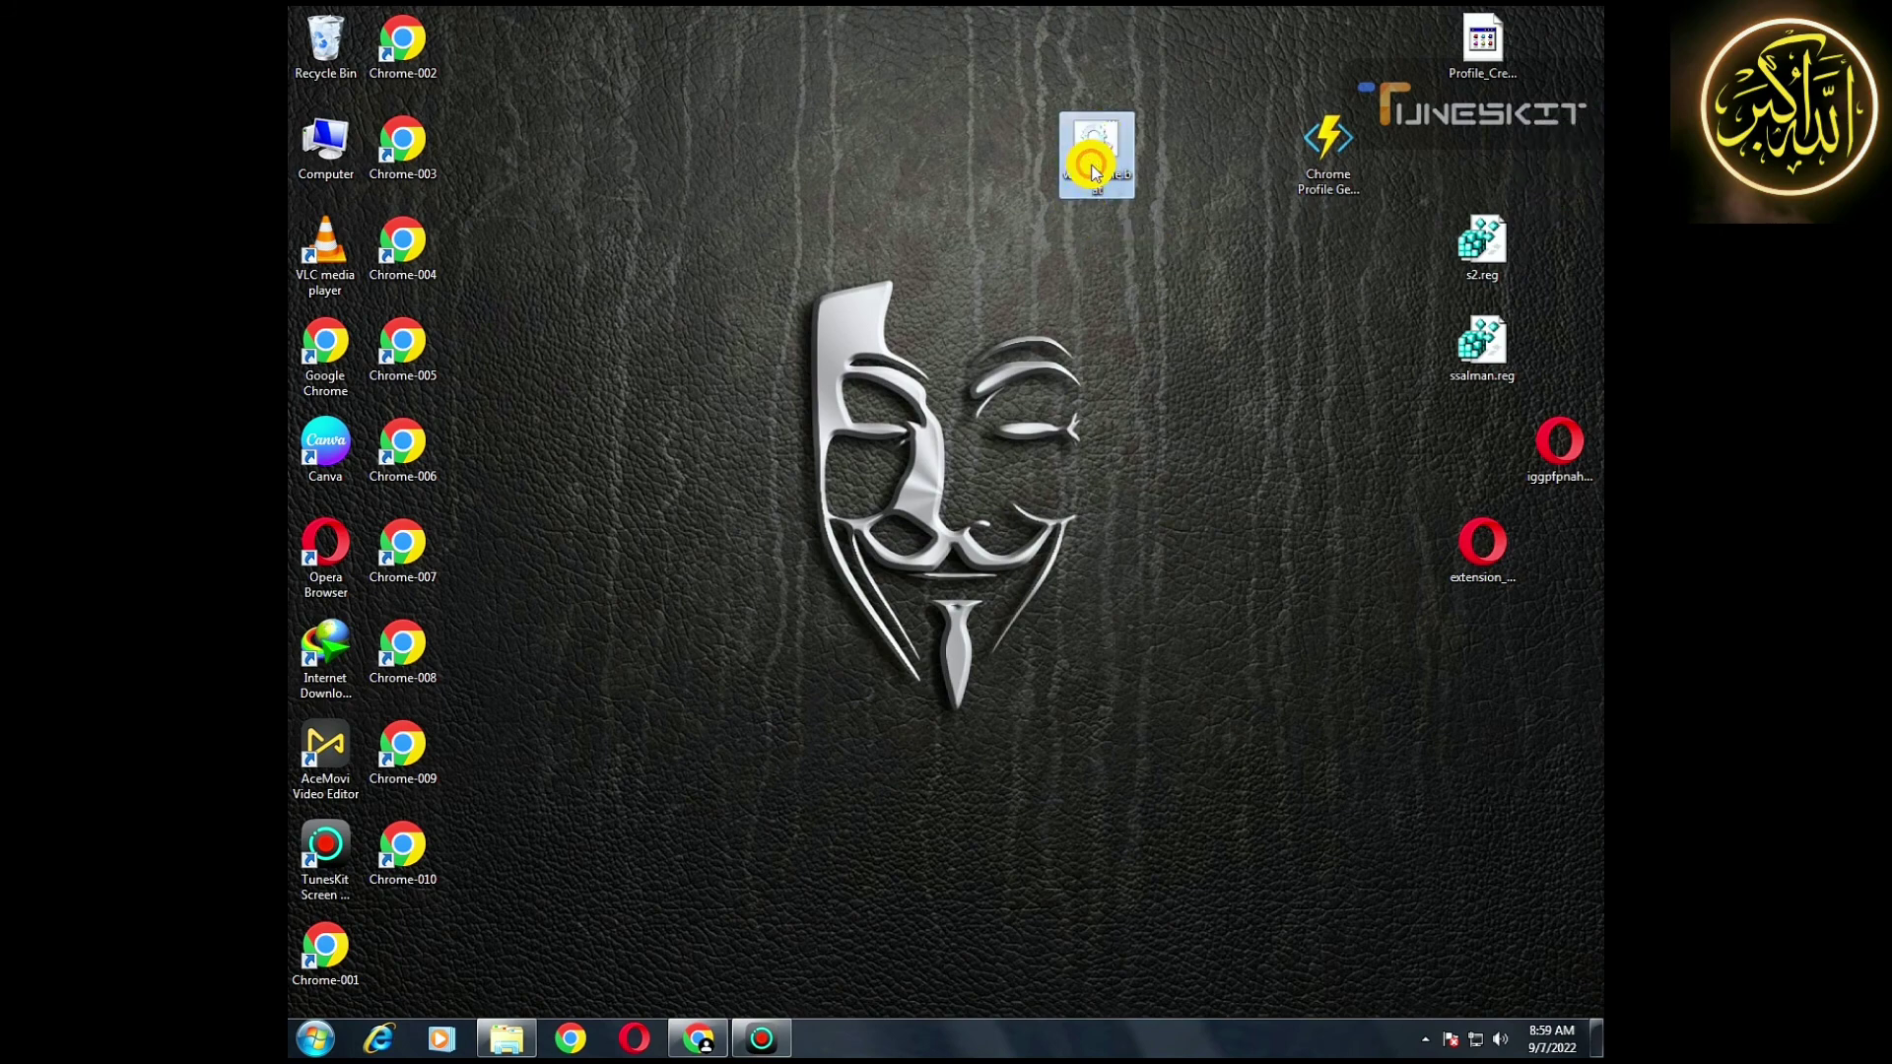
right_click(1097, 173)
left_click(1107, 177)
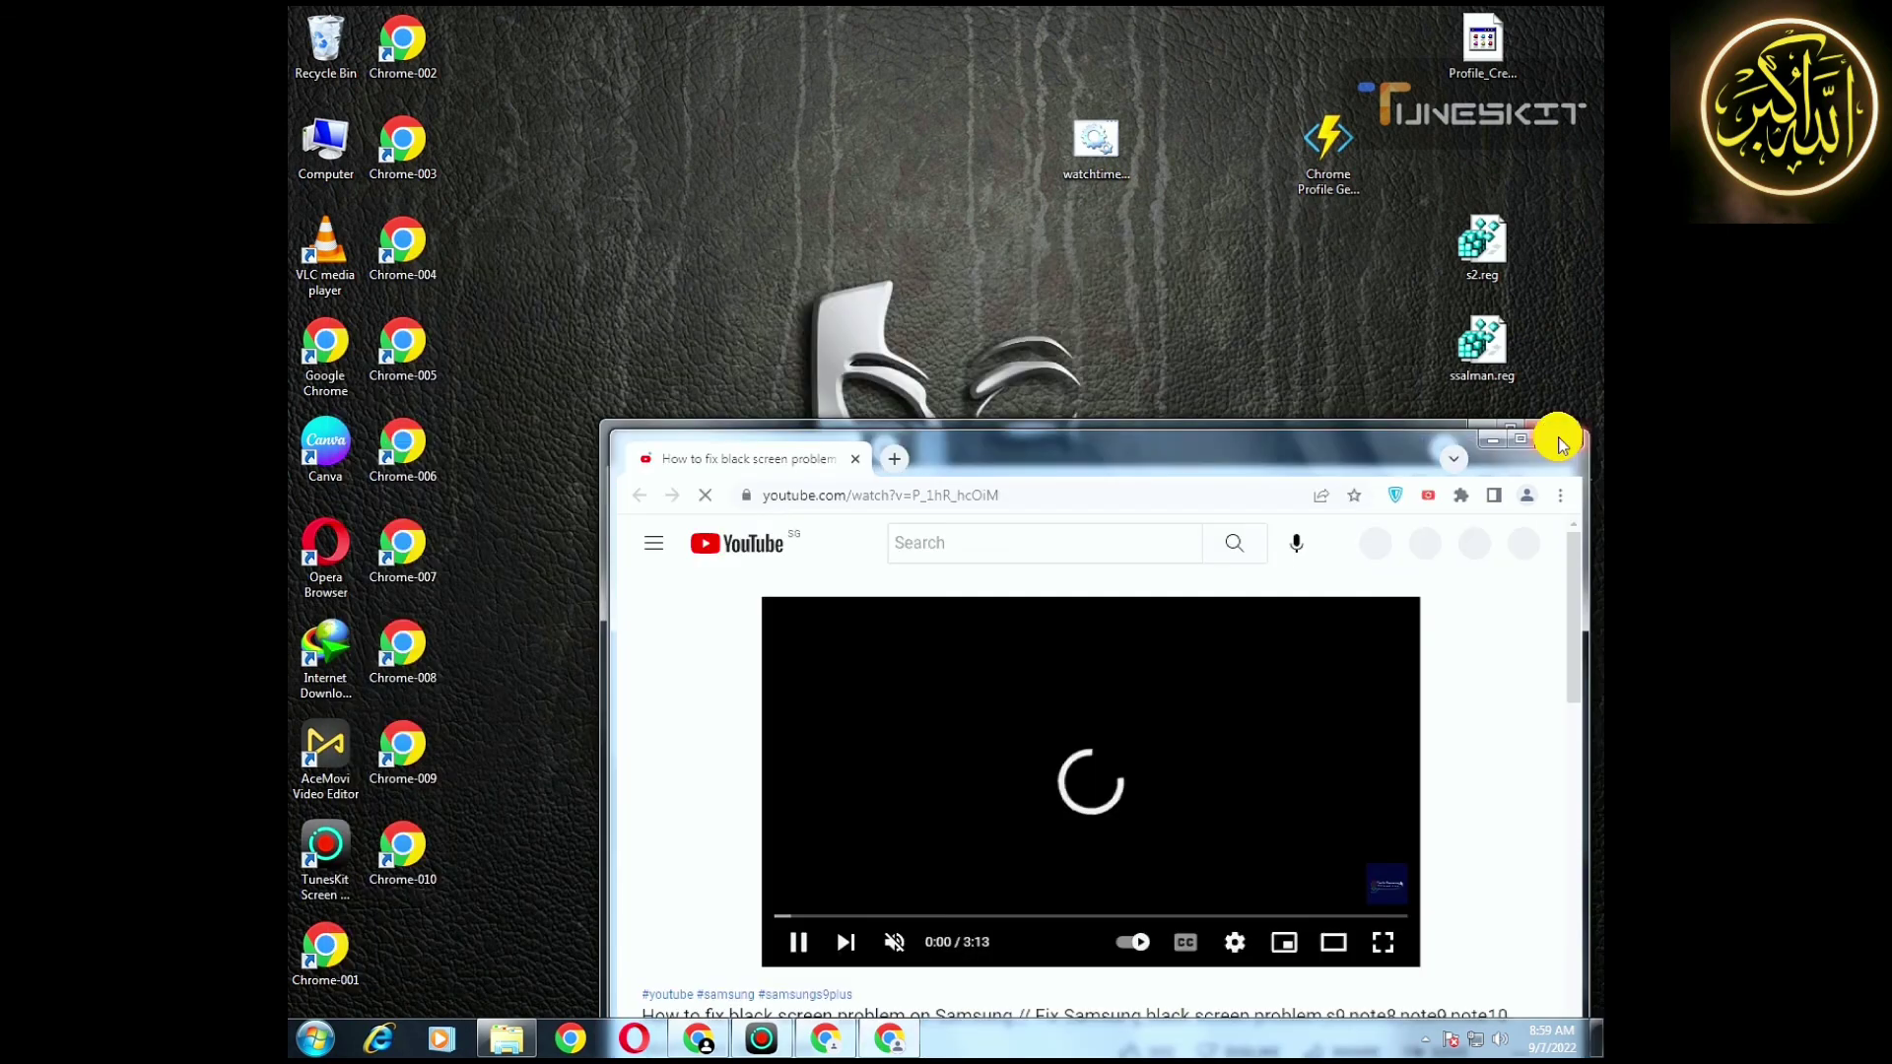
left_click(1559, 439)
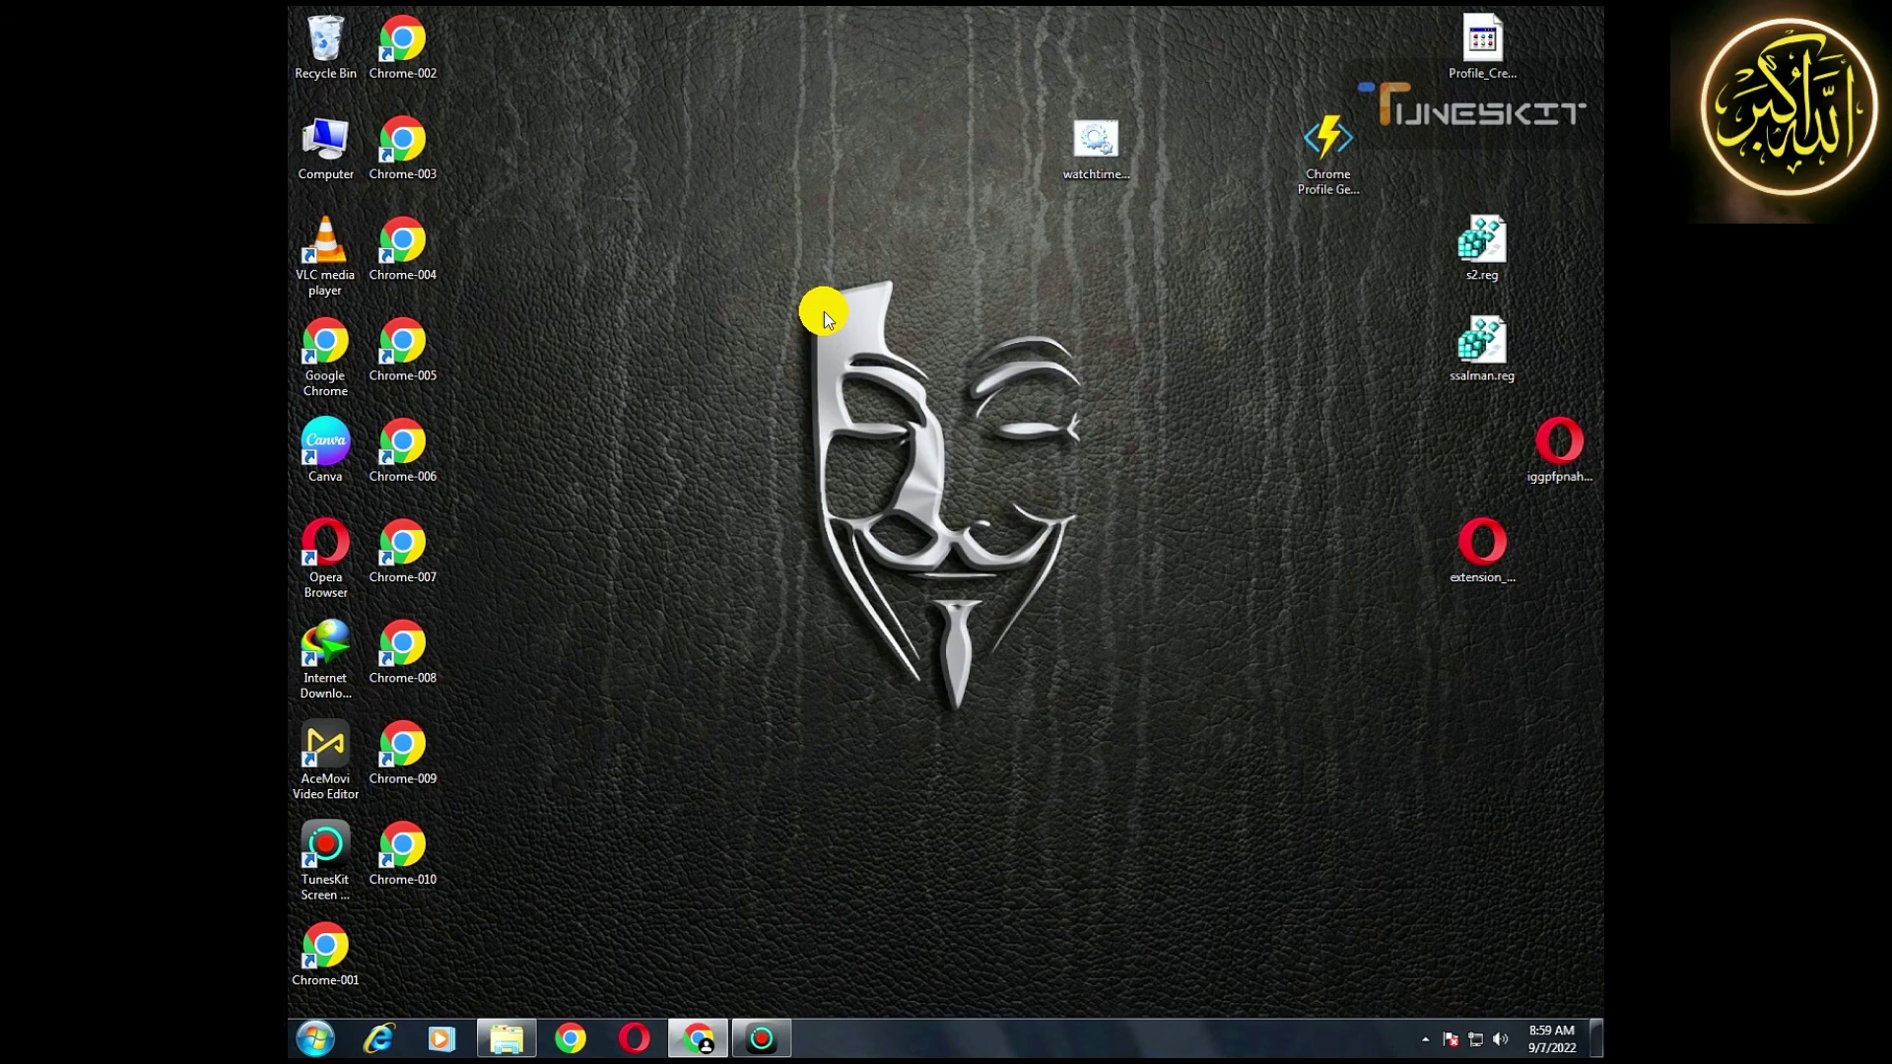
left_click(1425, 1039)
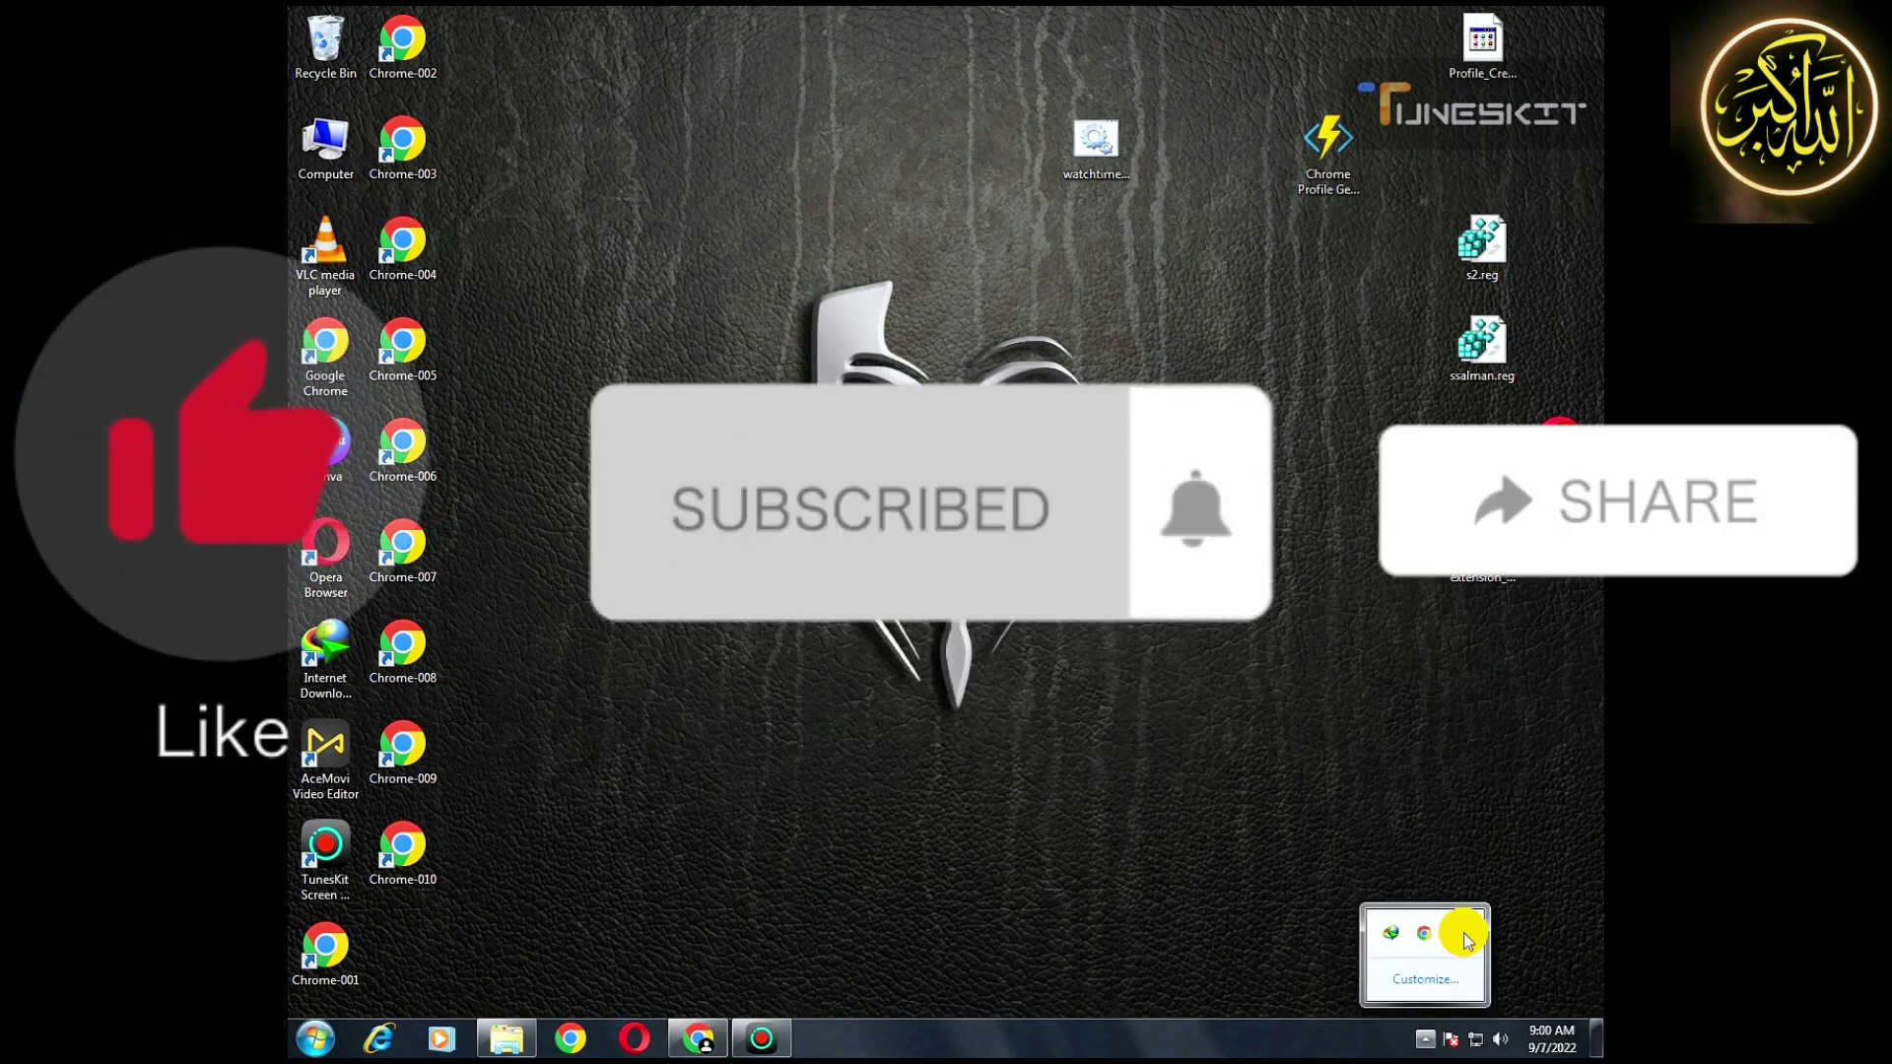